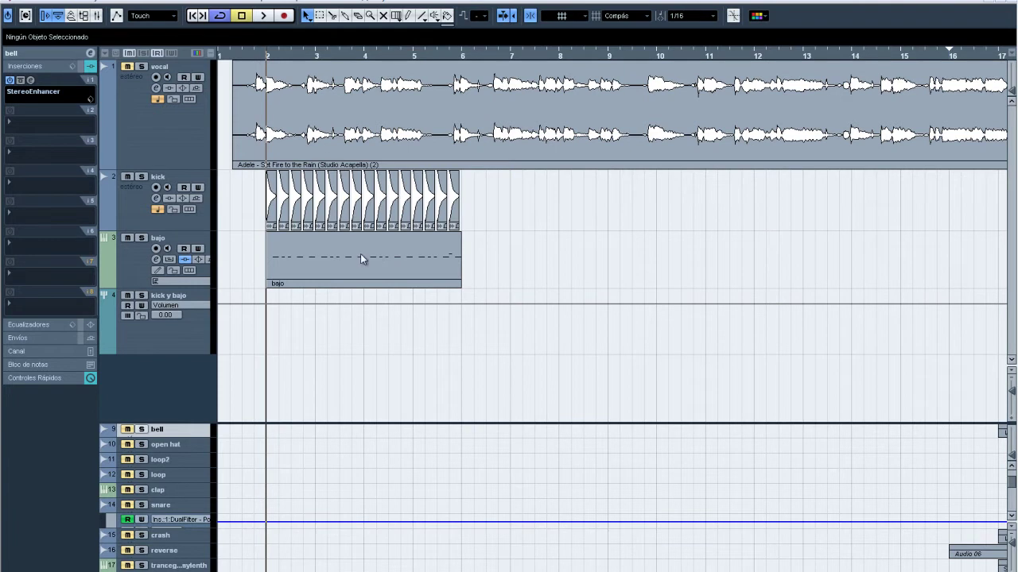
Play back the kick and bajo parts, stop, and return the playhead to bar 2.
{"action": "key", "text": "space"}
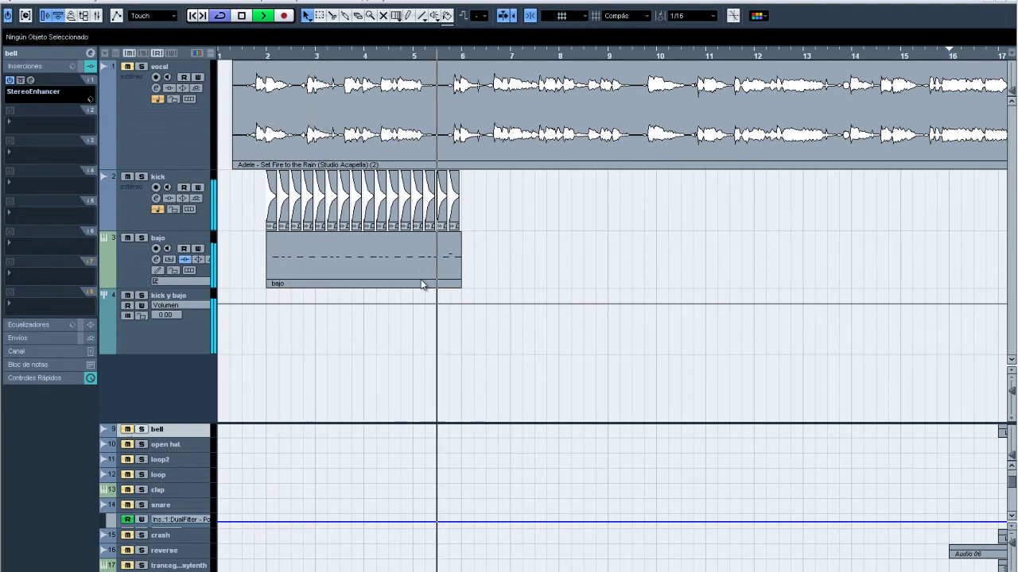
{"action": "key", "text": "space"}
{"action": "left_click", "coordinate": [267, 55]}
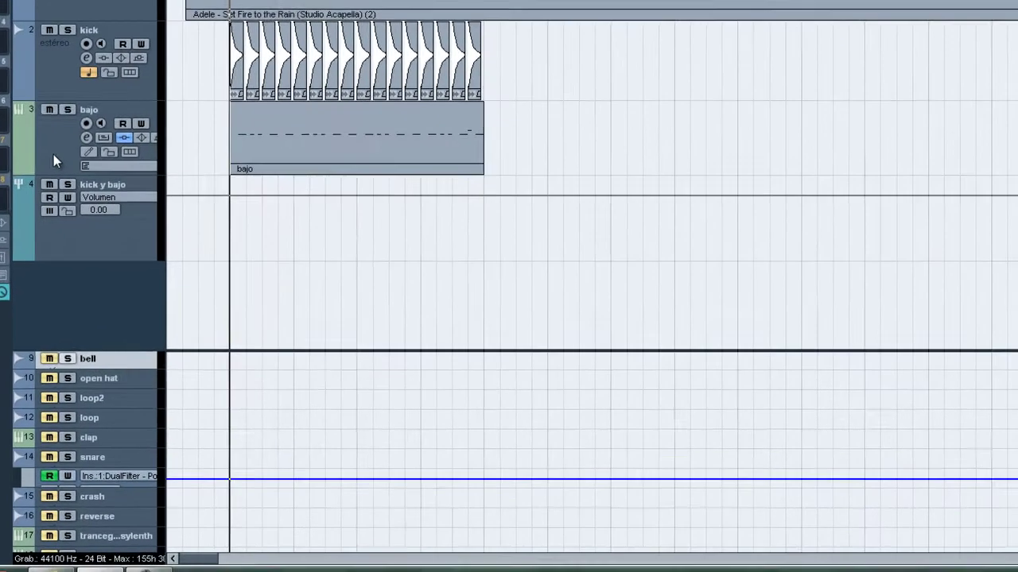
{"action": "right_click", "coordinate": [130, 271]}
{"action": "key", "text": "Escape"}
{"action": "right_click", "coordinate": [51, 145]}
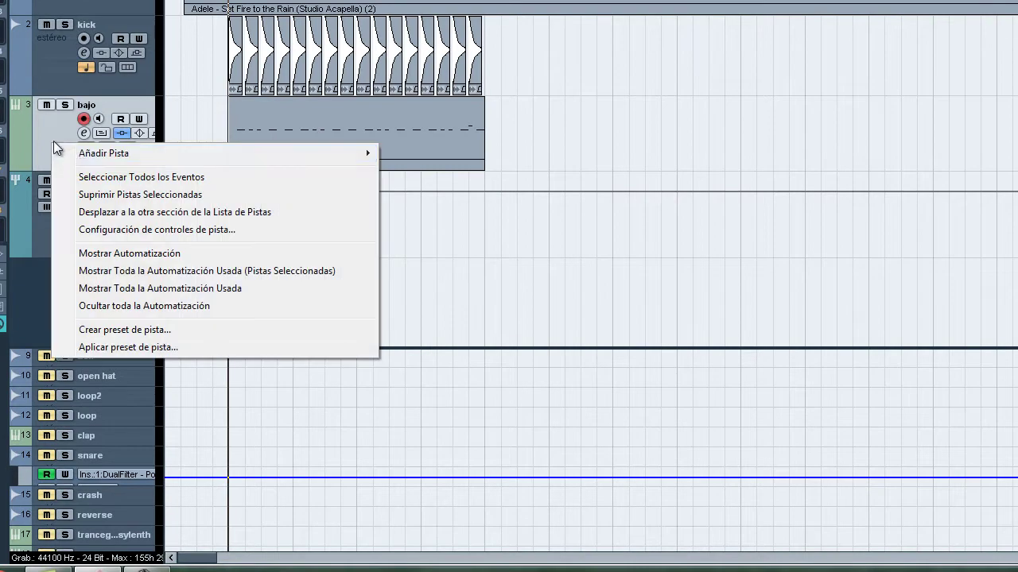
{"action": "mouse_move", "coordinate": [335, 155]}
{"action": "left_click", "coordinate": [50, 137]}
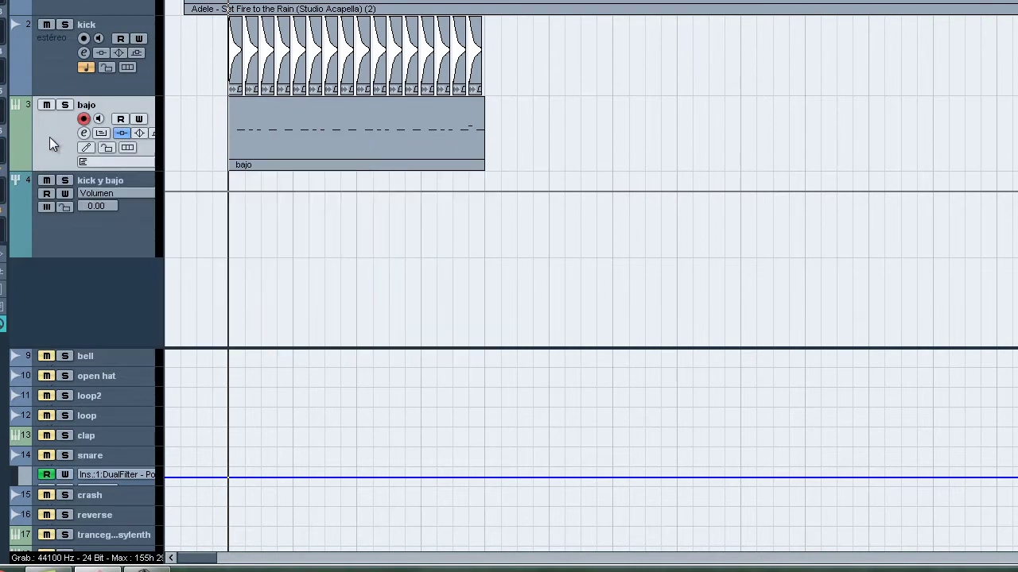
Examine where the open hat events sit in the existing arrangement, selecting the first one in bar 25 and its track.
{"action": "left_click_drag", "start_coordinate": [198, 559], "coordinate": [267, 538]}
{"action": "scroll", "coordinate": [265, 528], "scroll_direction": "up", "scroll_amount": 2}
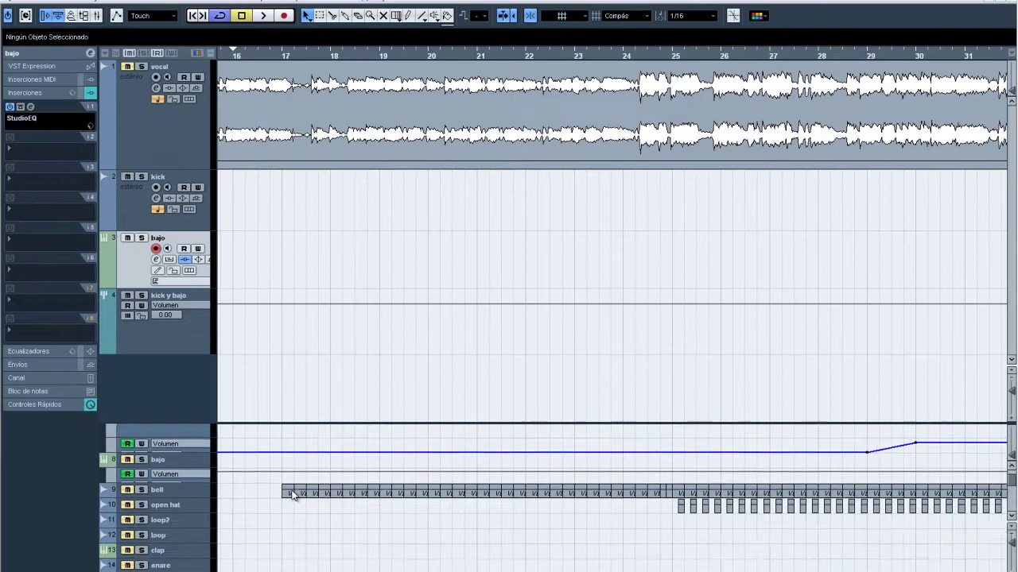
{"action": "scroll", "coordinate": [265, 432], "scroll_direction": "up", "scroll_amount": 2}
{"action": "scroll", "coordinate": [294, 487], "scroll_direction": "down", "scroll_amount": 3}
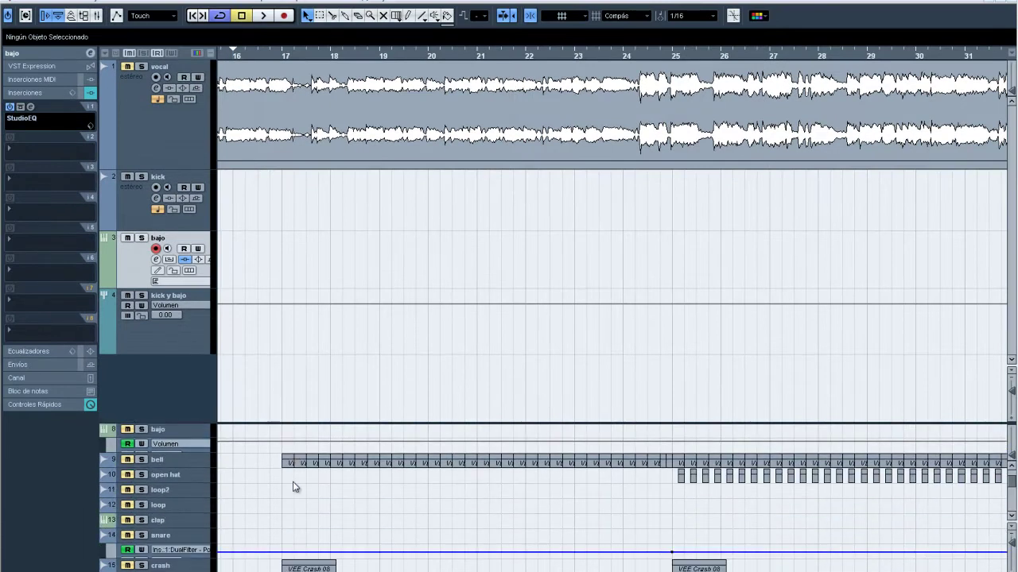
{"action": "scroll", "coordinate": [613, 318], "scroll_direction": "right", "scroll_amount": 2}
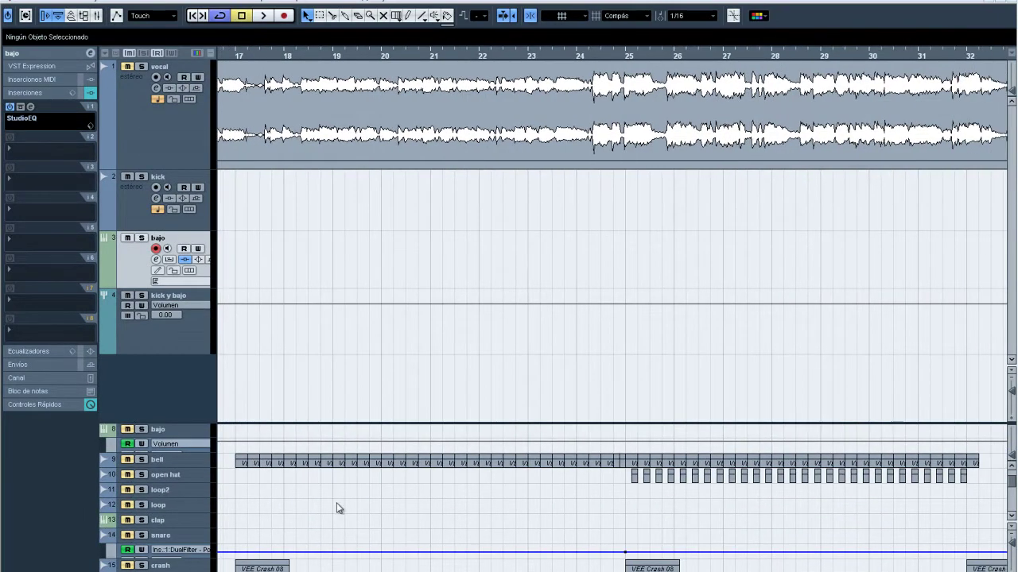
{"action": "left_click", "coordinate": [635, 478]}
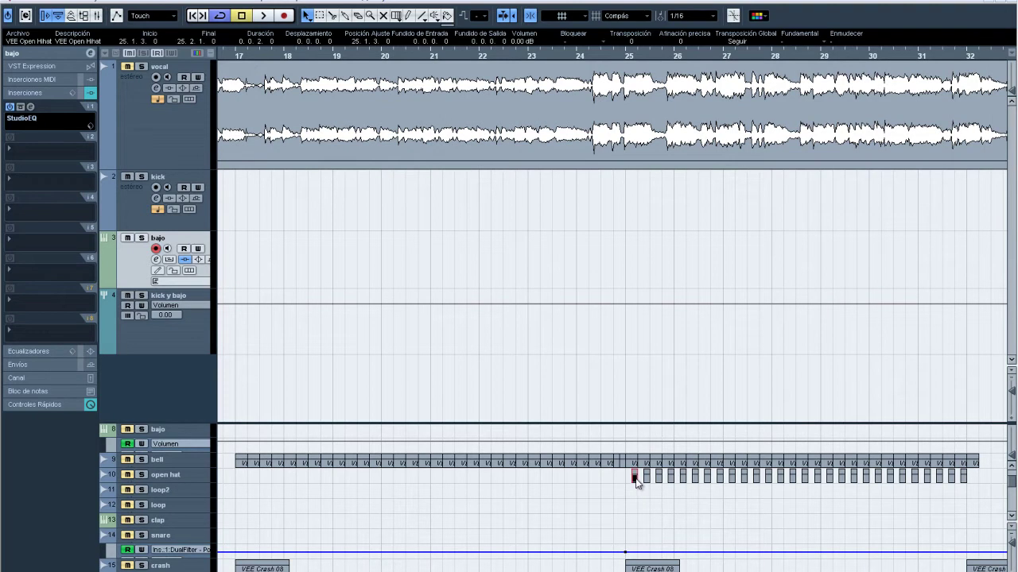
{"action": "left_click", "coordinate": [178, 479]}
Add one stereo audio track below the bajo track and name it "hat".
{"action": "scroll", "coordinate": [612, 318], "scroll_direction": "left", "scroll_amount": 10}
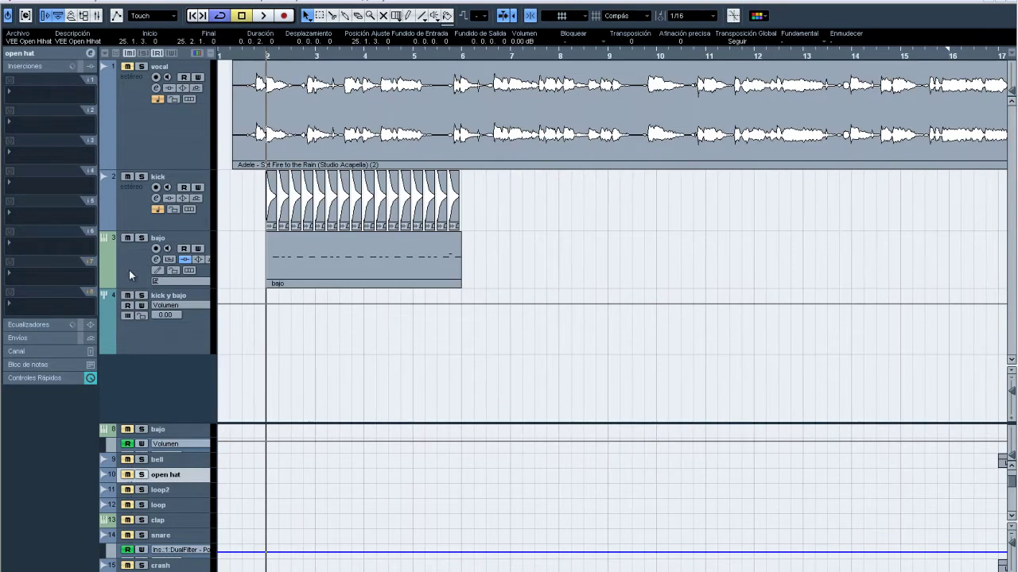
{"action": "right_click", "coordinate": [132, 275]}
{"action": "mouse_move", "coordinate": [142, 276]}
{"action": "left_click", "coordinate": [387, 281]}
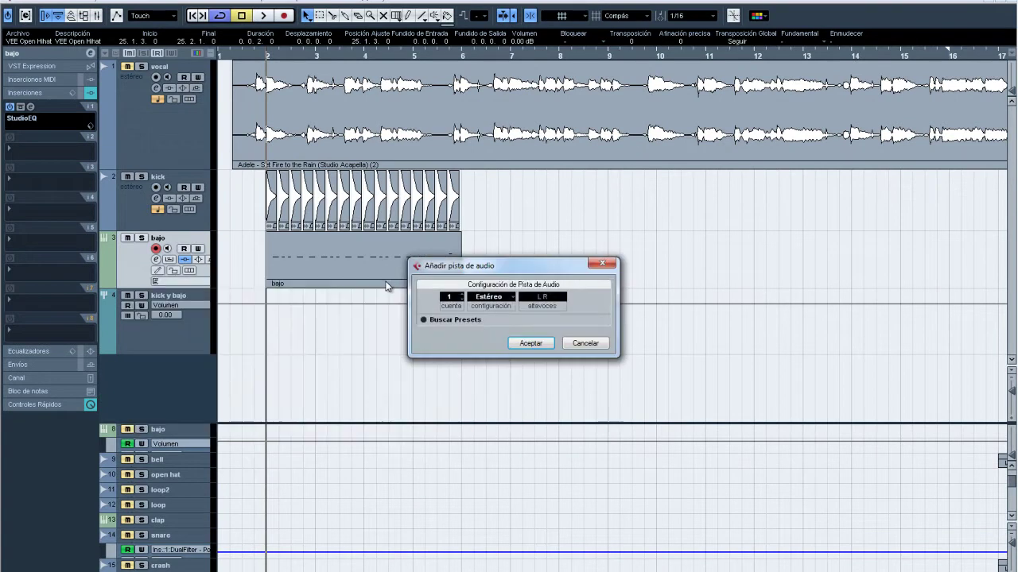
{"action": "left_click", "coordinate": [530, 343]}
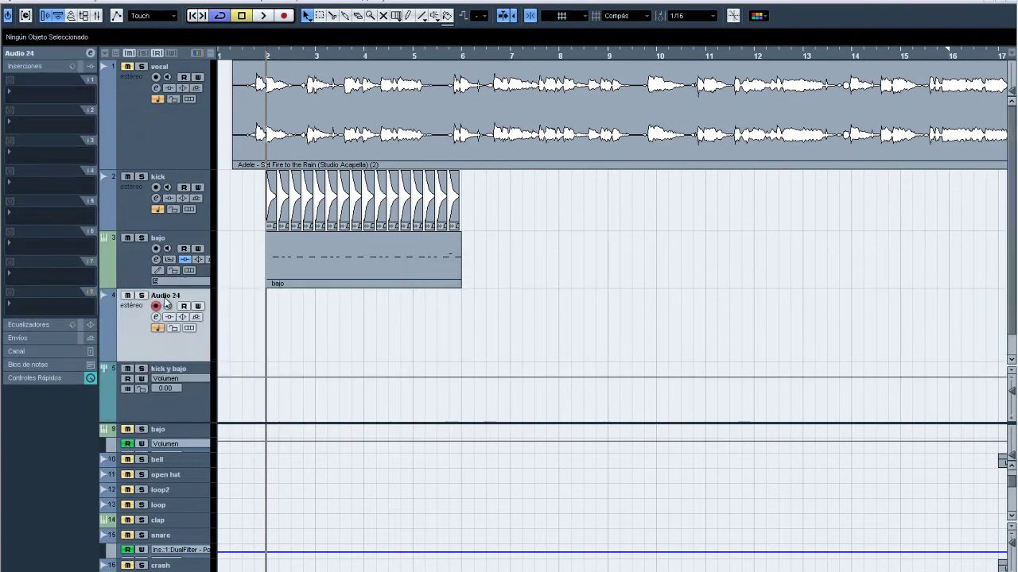
{"action": "double_click", "coordinate": [170, 298]}
{"action": "type", "text": "hat"}
{"action": "key", "text": "Return"}
Start an audio file import and browse to the VEC3 HH Open cymbals folder in Vengeance - Essential Club Vol 3.
{"action": "left_click", "coordinate": [36, 0]}
{"action": "mouse_move", "coordinate": [163, 201]}
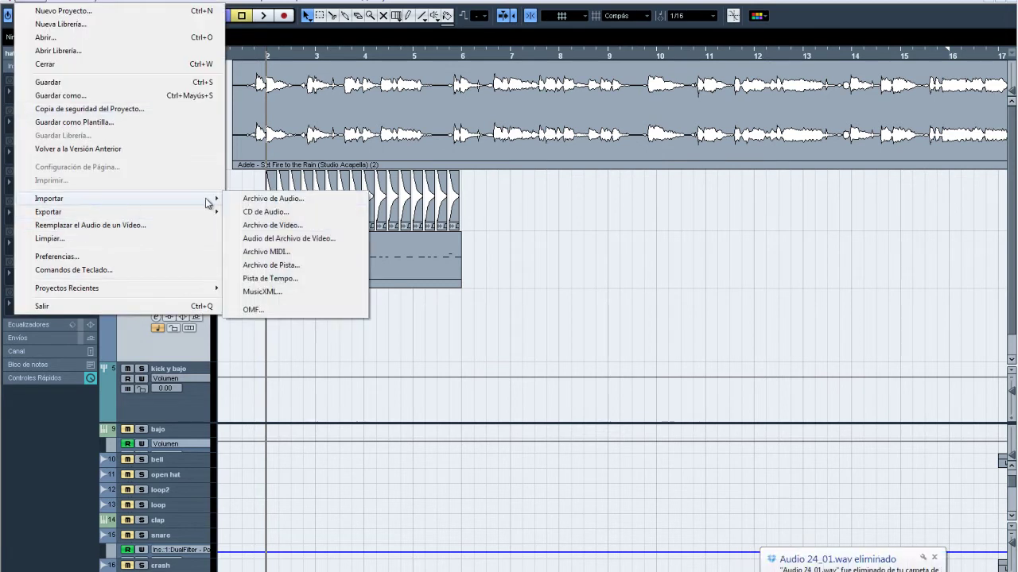
{"action": "left_click", "coordinate": [243, 201]}
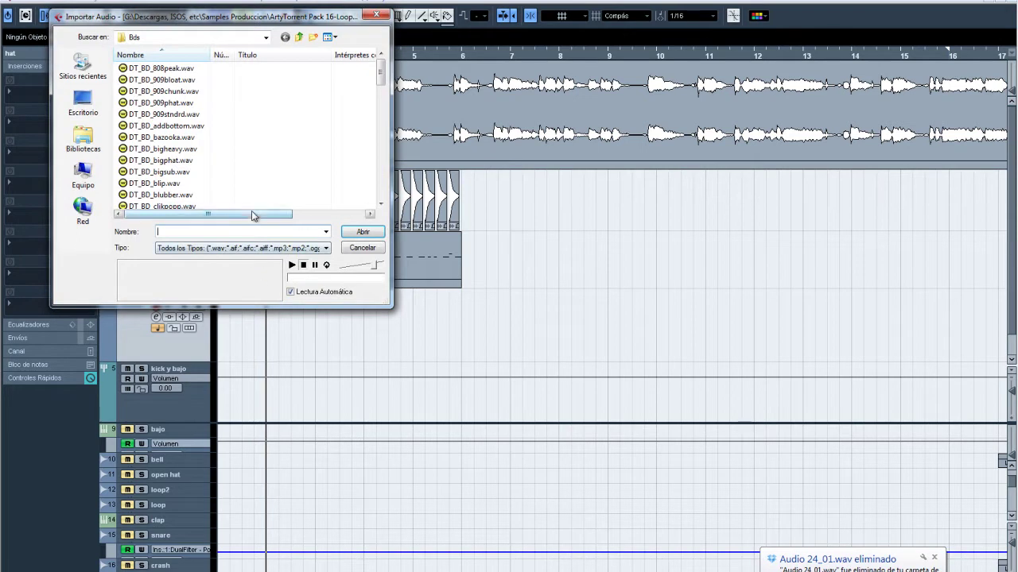
{"action": "left_click", "coordinate": [299, 38]}
{"action": "left_click", "coordinate": [299, 37]}
{"action": "left_click", "coordinate": [298, 37]}
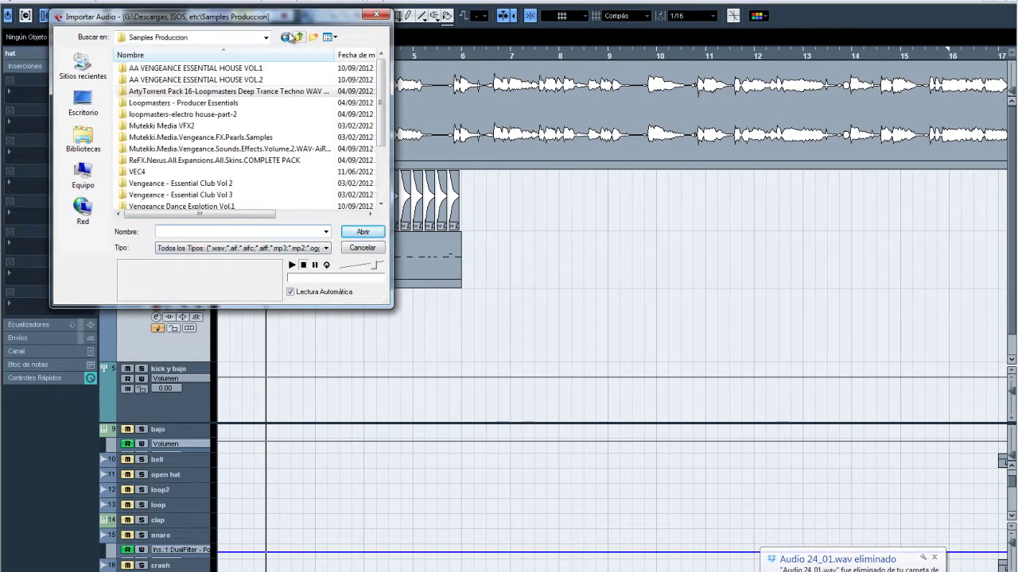
{"action": "left_click", "coordinate": [193, 195]}
{"action": "scroll", "coordinate": [193, 195], "scroll_direction": "down", "scroll_amount": 1}
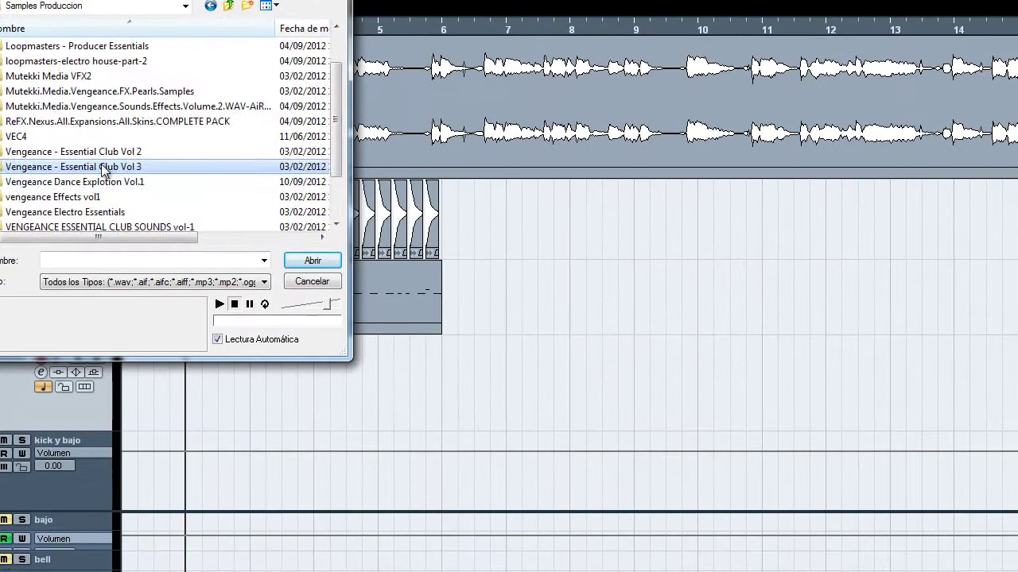
{"action": "double_click", "coordinate": [103, 168]}
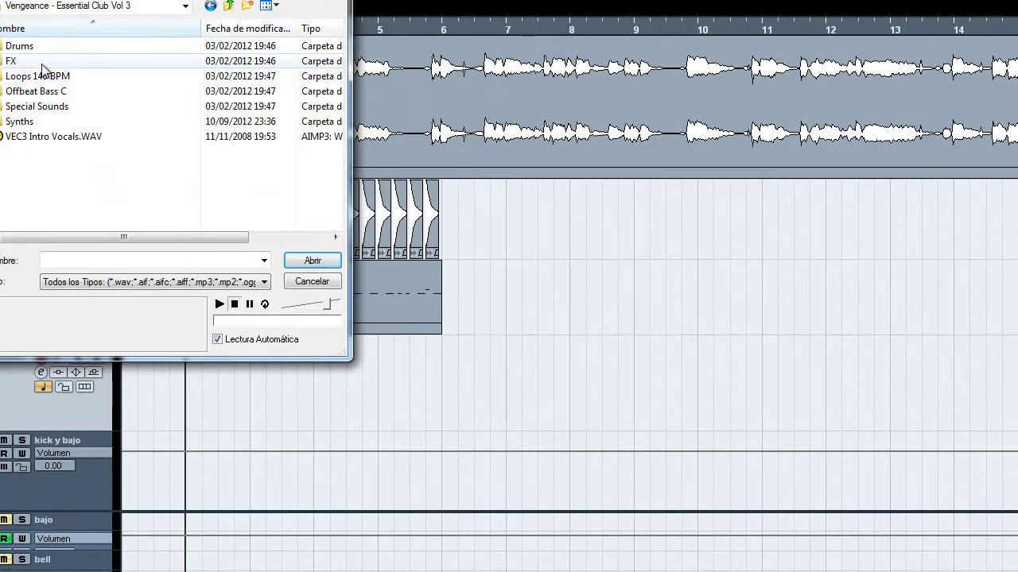
{"action": "double_click", "coordinate": [64, 50]}
{"action": "double_click", "coordinate": [51, 76]}
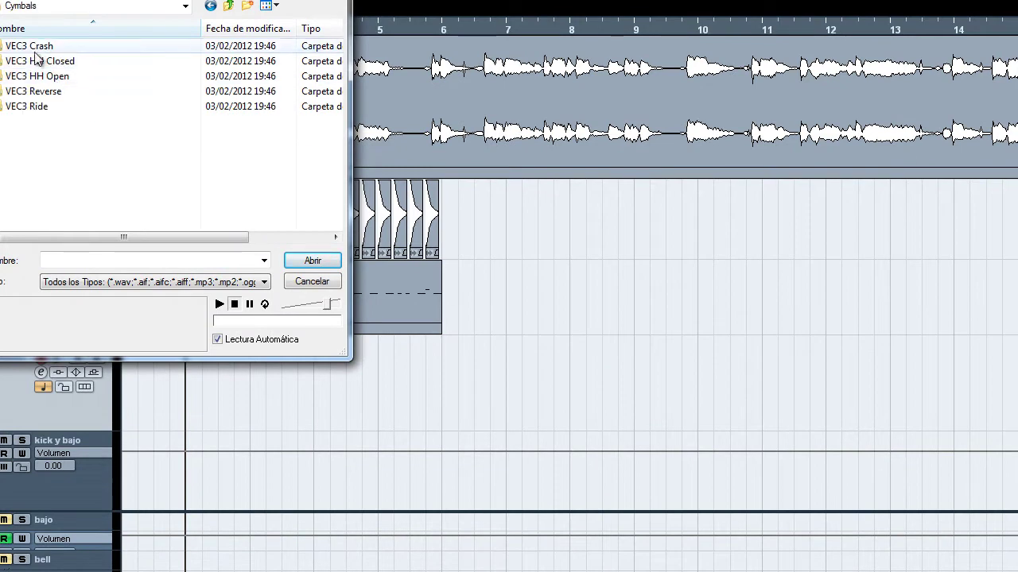
{"action": "double_click", "coordinate": [68, 76]}
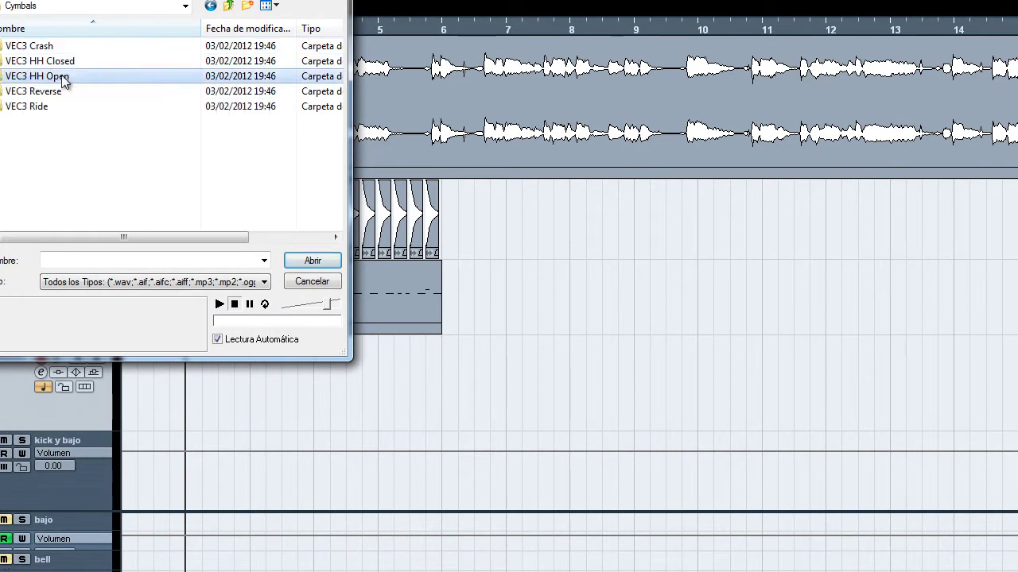
Audition the VEC3 Cymbals HH Open samples one after another, starting from the top of the folder.
{"action": "key", "text": "Down"}
{"action": "key", "text": "Down"}
{"action": "key", "text": "Down"}
{"action": "key", "text": "Down"}
{"action": "key", "text": "Down"}
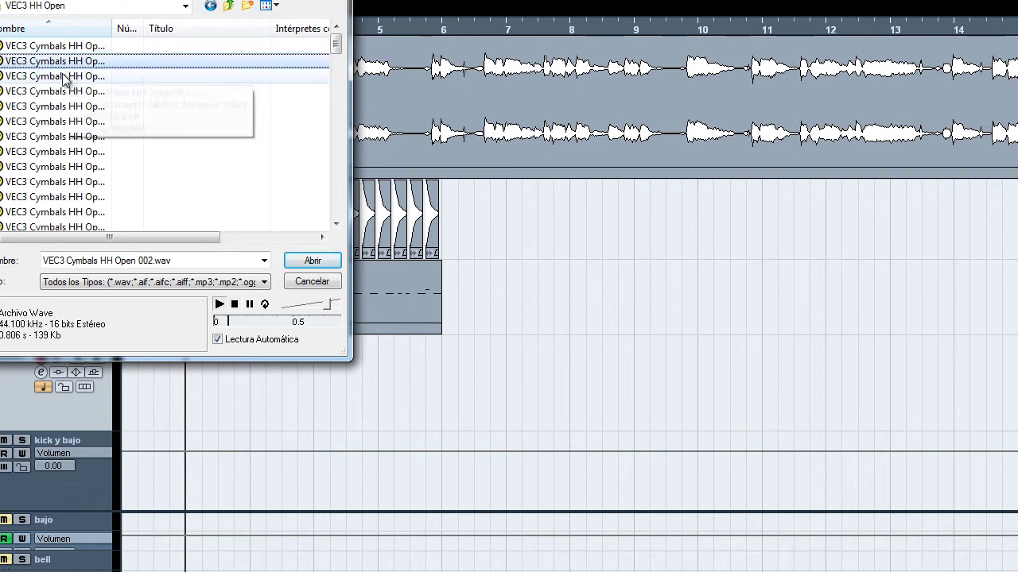
{"action": "key", "text": "Down"}
{"action": "key", "text": "Down"}
{"action": "key", "text": "Down"}
{"action": "key", "text": "Down"}
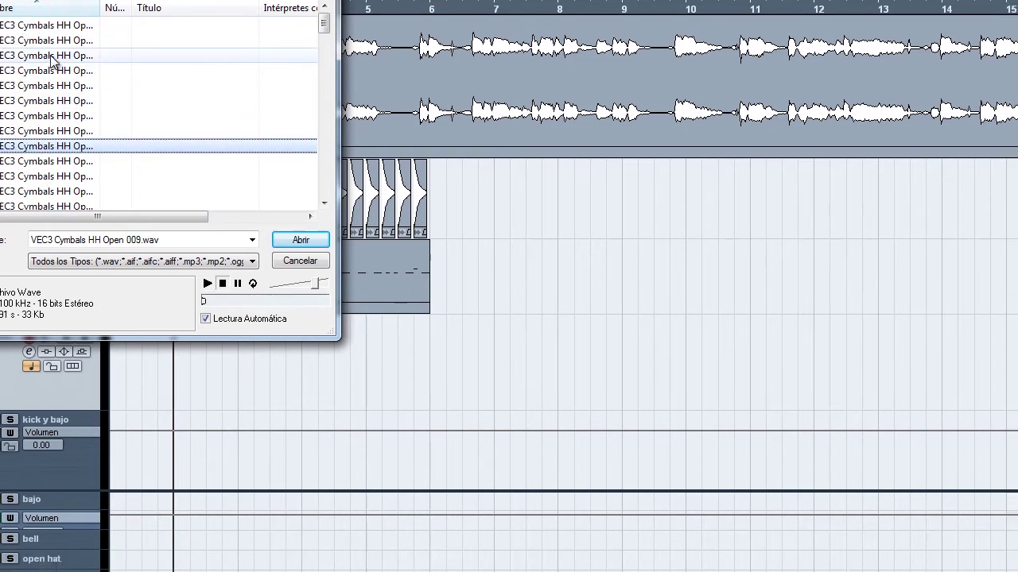
{"action": "key", "text": "Down"}
{"action": "key", "text": "Return"}
Inspect the waveform of the first open hat event in bar 33 of the arrangement.
{"action": "left_click_drag", "start_coordinate": [49, 530], "coordinate": [122, 531]}
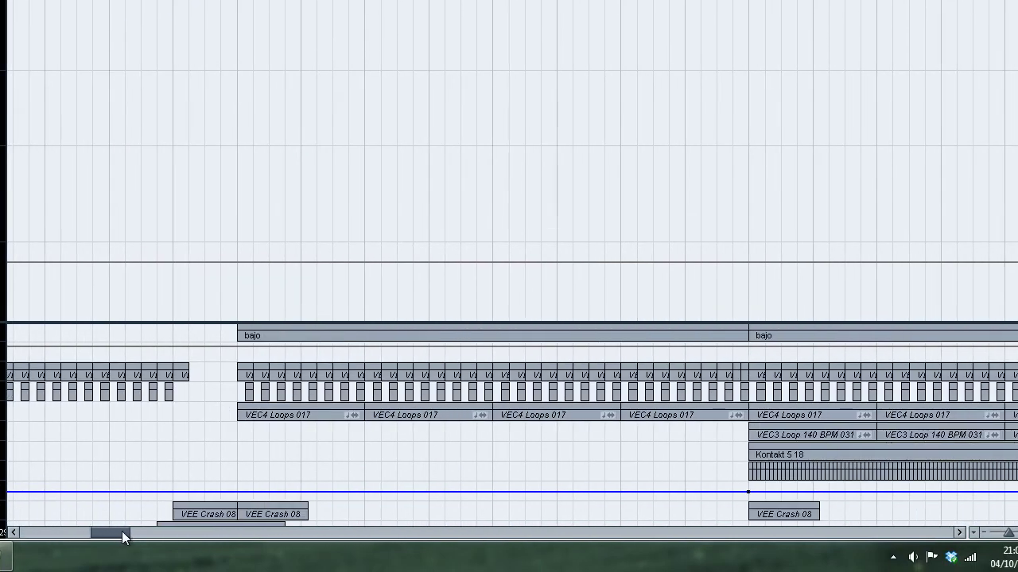
{"action": "double_click", "coordinate": [249, 393]}
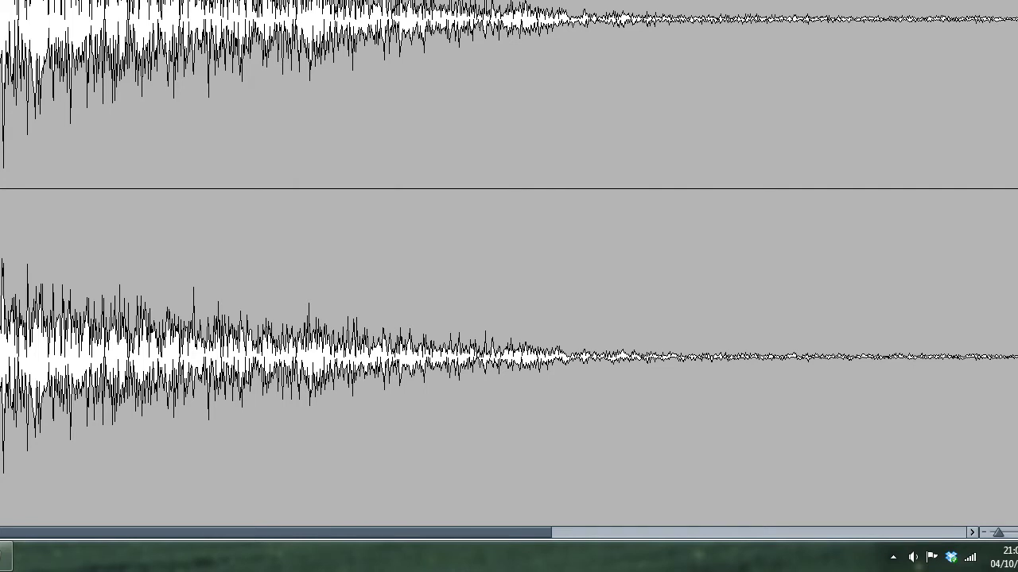
{"action": "key", "text": "Return"}
Start an audio file import for the hat track and go up to the Samples Produccion folder.
{"action": "left_click_drag", "start_coordinate": [96, 540], "coordinate": [27, 541]}
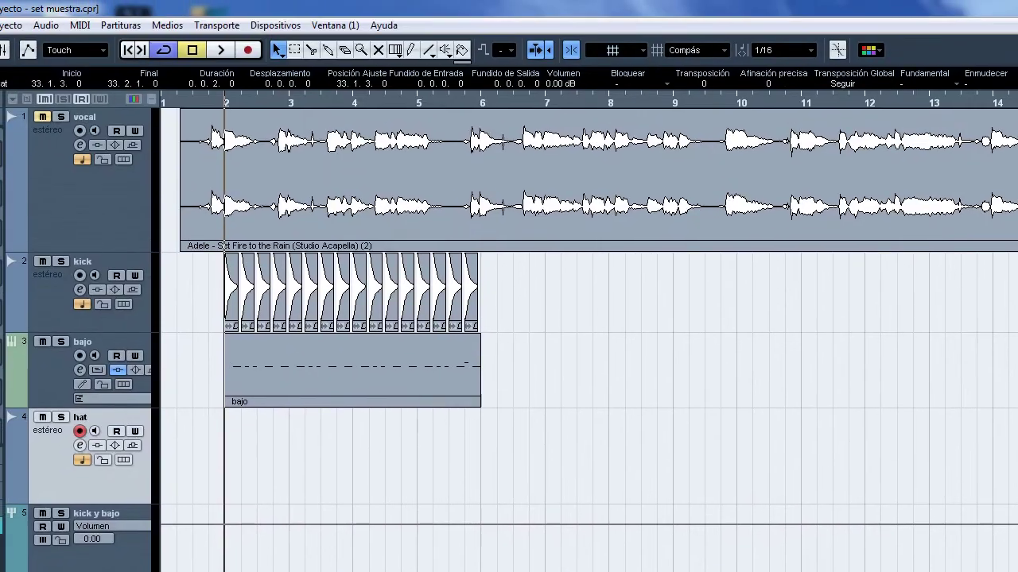
{"action": "left_click", "coordinate": [2, 24]}
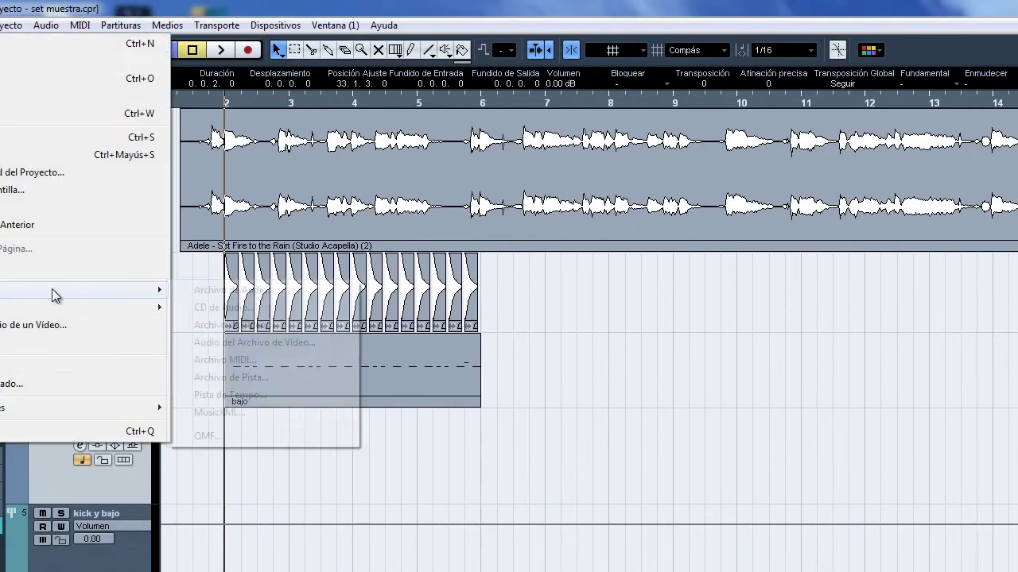
{"action": "mouse_move", "coordinate": [14, 293]}
{"action": "left_click", "coordinate": [197, 290]}
{"action": "left_click", "coordinate": [267, 78]}
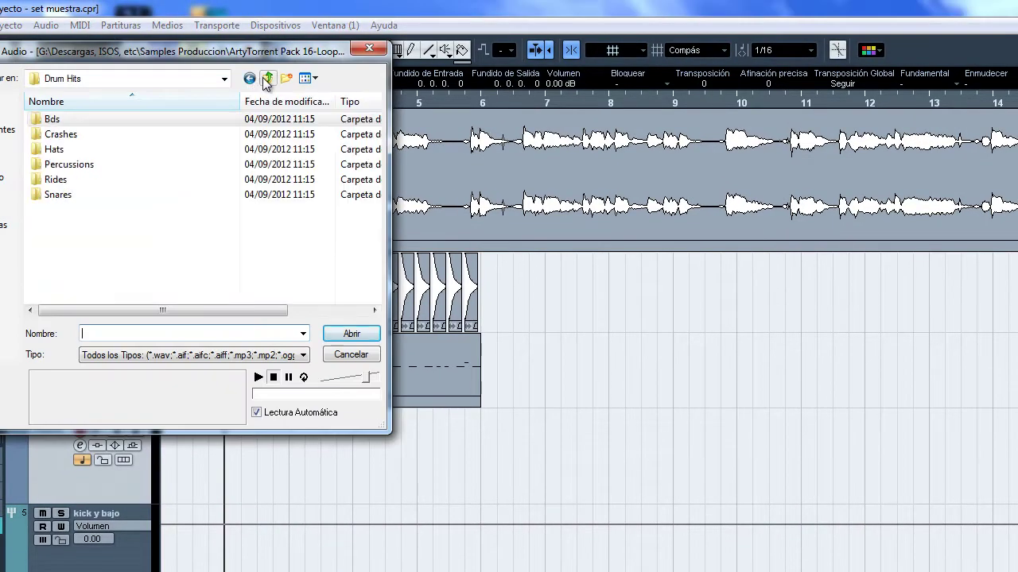
{"action": "left_click", "coordinate": [267, 78]}
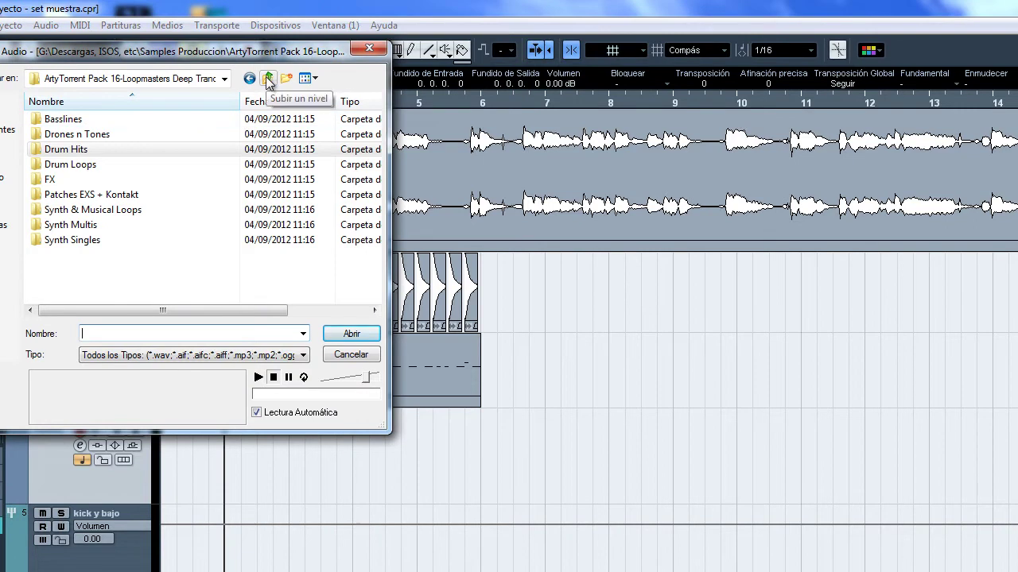
{"action": "left_click", "coordinate": [269, 77]}
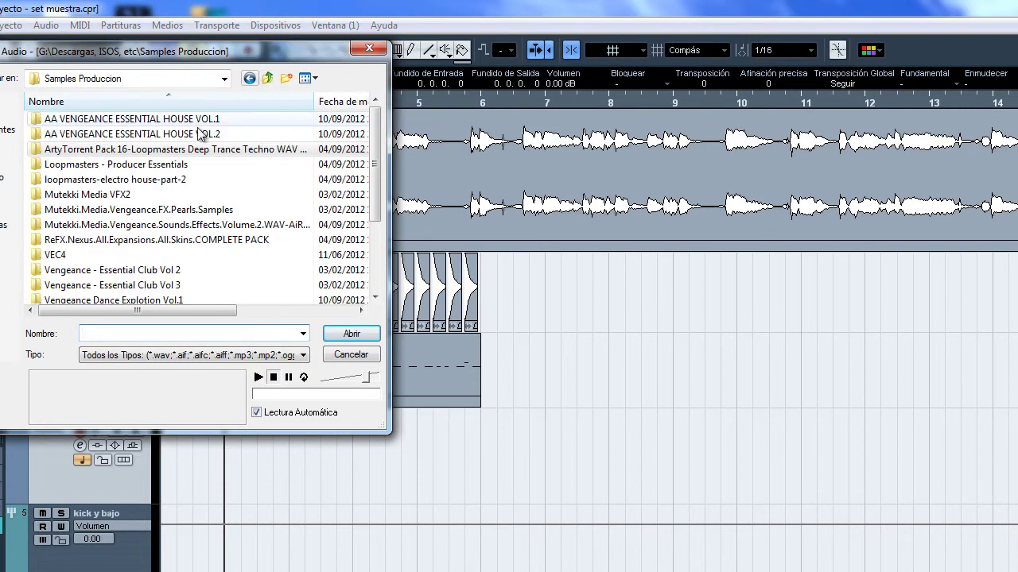
Browse to the VEE Open Hihats folder inside VEE Cymbals of the Vengeance Electro Essentials library.
{"action": "left_click", "coordinate": [111, 270]}
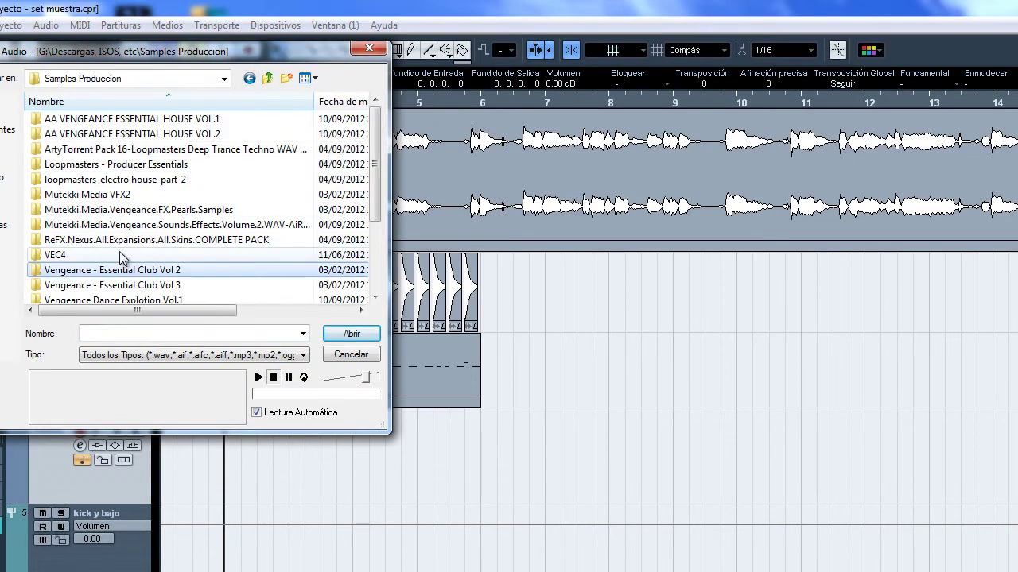
{"action": "scroll", "coordinate": [145, 232], "scroll_direction": "down", "scroll_amount": 2}
{"action": "left_click", "coordinate": [159, 241]}
{"action": "double_click", "coordinate": [159, 240]}
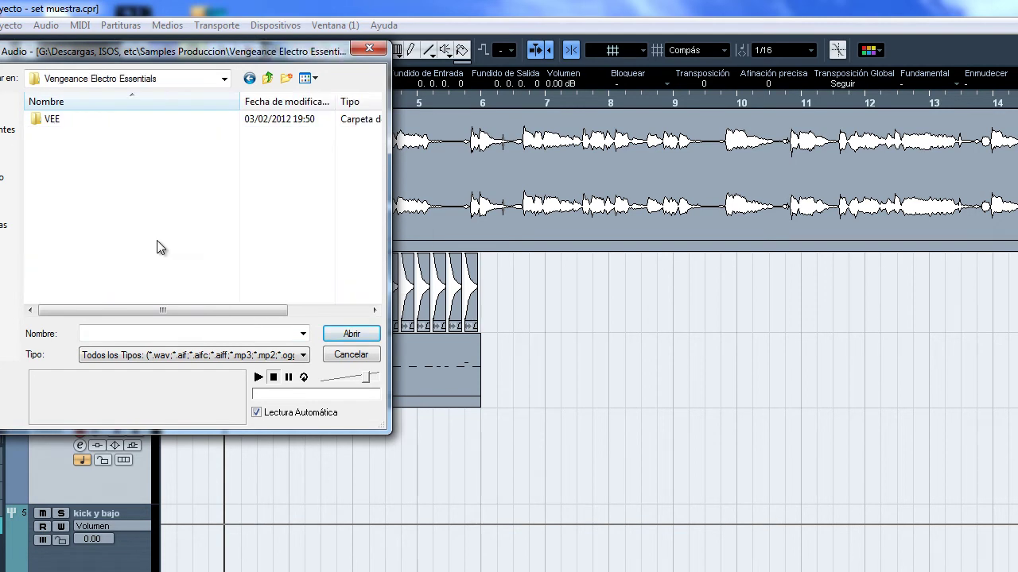
{"action": "double_click", "coordinate": [73, 121]}
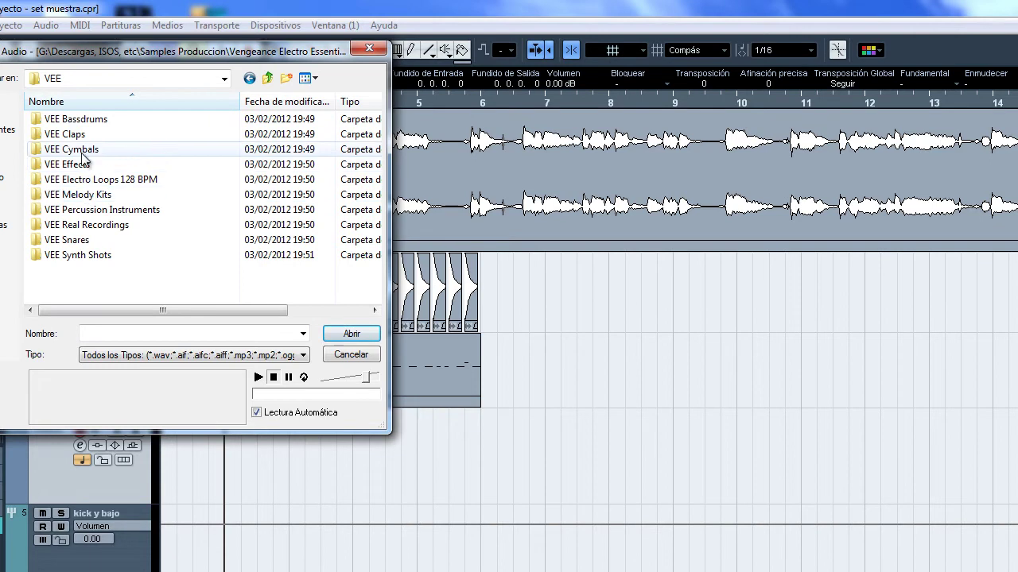
{"action": "double_click", "coordinate": [78, 148]}
{"action": "left_click", "coordinate": [102, 151]}
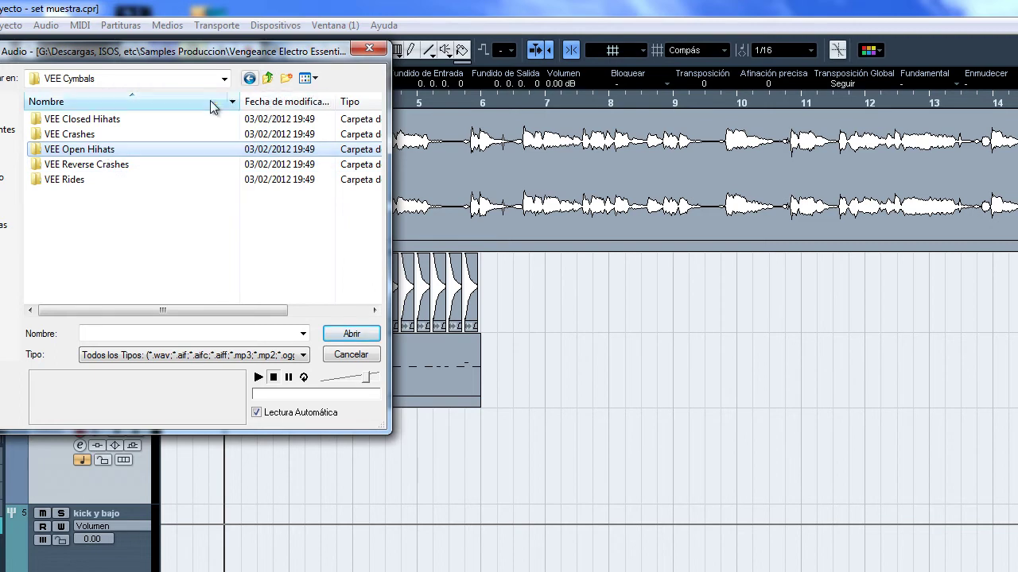
{"action": "double_click", "coordinate": [79, 149]}
Select and audition the sample VEE Open Hihat 057.wav in the VEE Open Hihats folder.
{"action": "scroll", "coordinate": [125, 241], "scroll_direction": "down", "scroll_amount": 6}
{"action": "scroll", "coordinate": [194, 163], "scroll_direction": "down", "scroll_amount": 6}
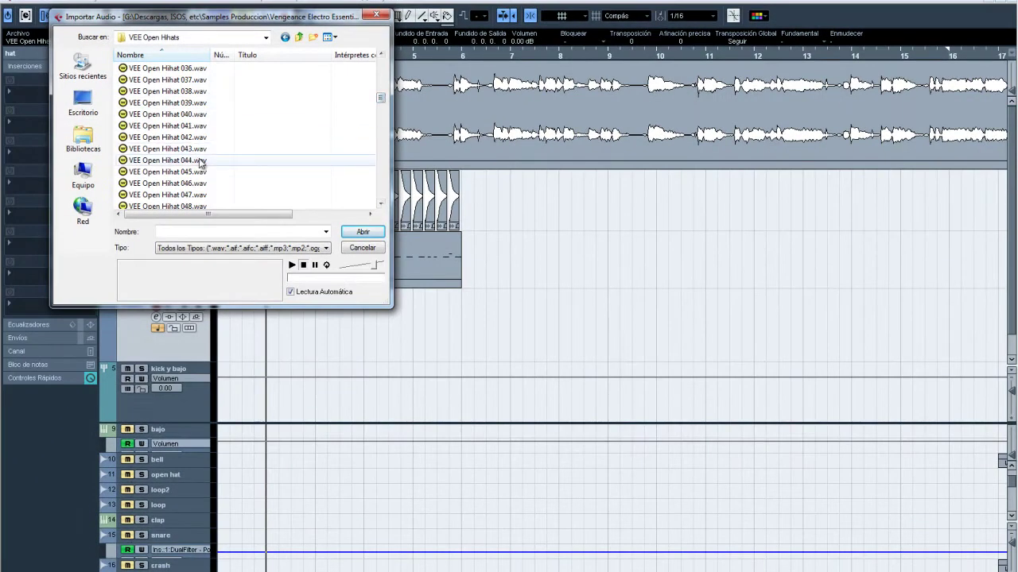
{"action": "left_click", "coordinate": [200, 162]}
{"action": "scroll", "coordinate": [189, 205], "scroll_direction": "down", "scroll_amount": 3}
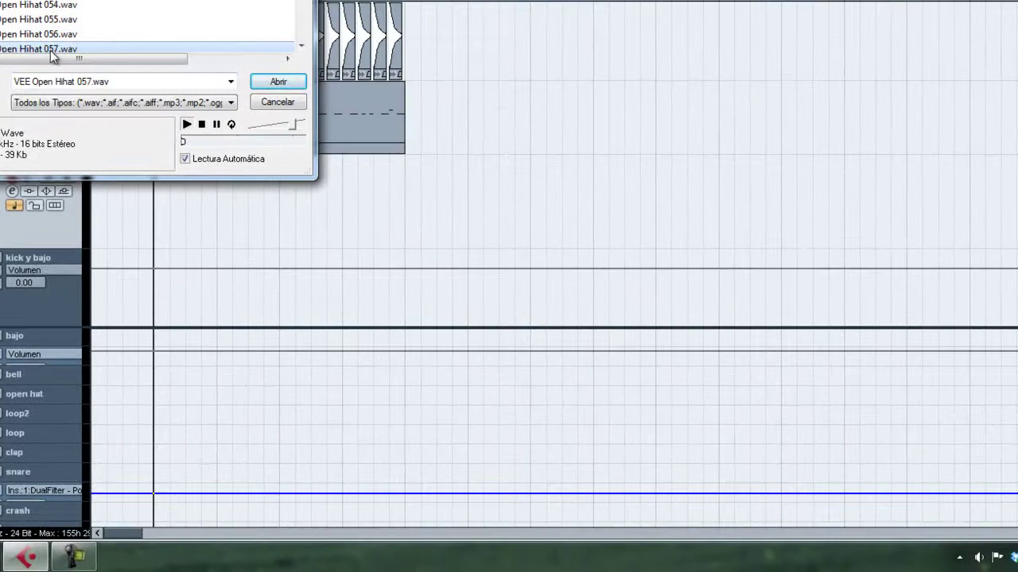
{"action": "left_click", "coordinate": [187, 208]}
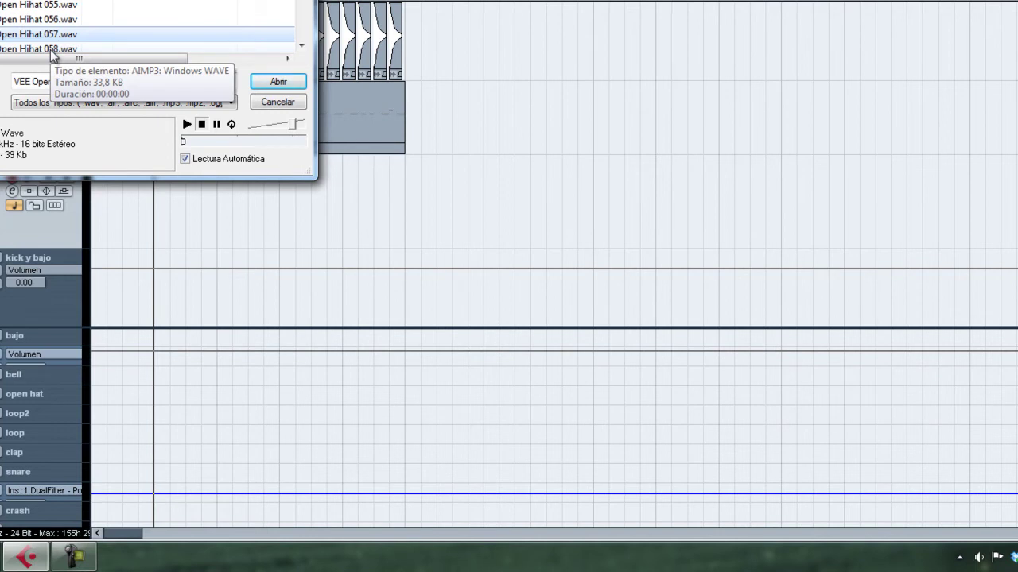
{"action": "left_click", "coordinate": [59, 34]}
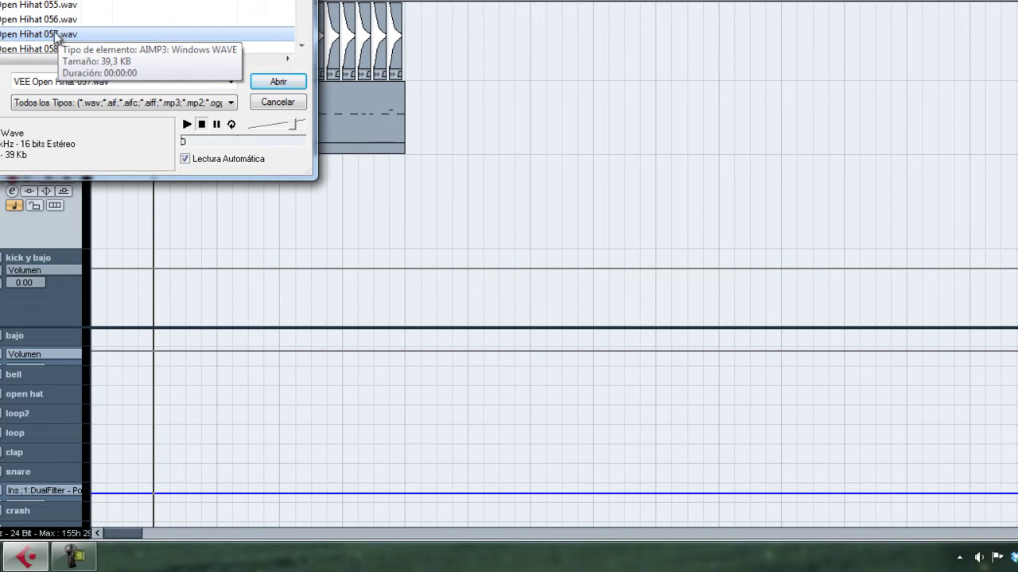
Import VEE Open Hihat 057.wav without copying it to the working directory or converting its sample size.
{"action": "double_click", "coordinate": [54, 34]}
{"action": "left_click", "coordinate": [410, 209]}
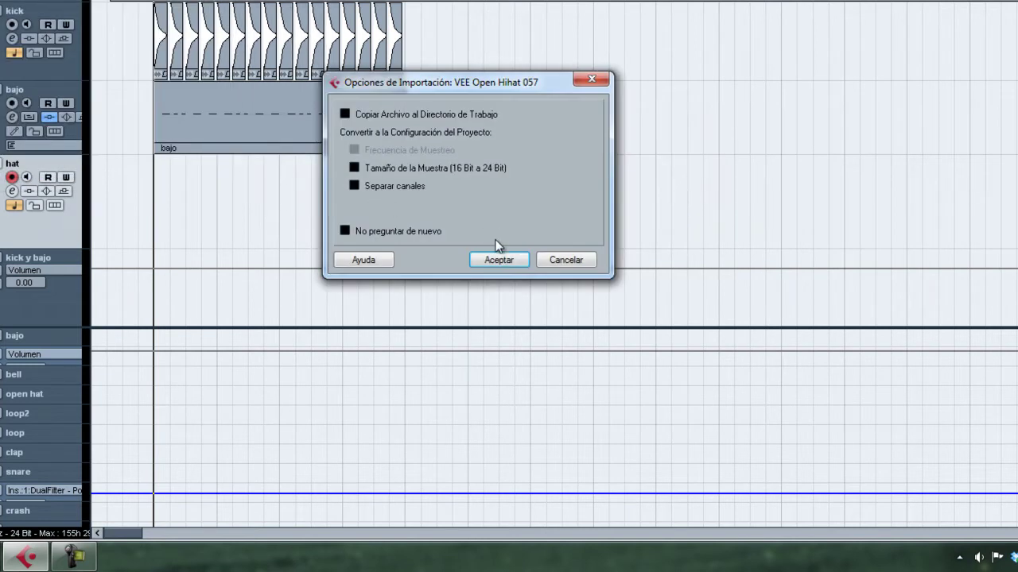
{"action": "left_click", "coordinate": [497, 258]}
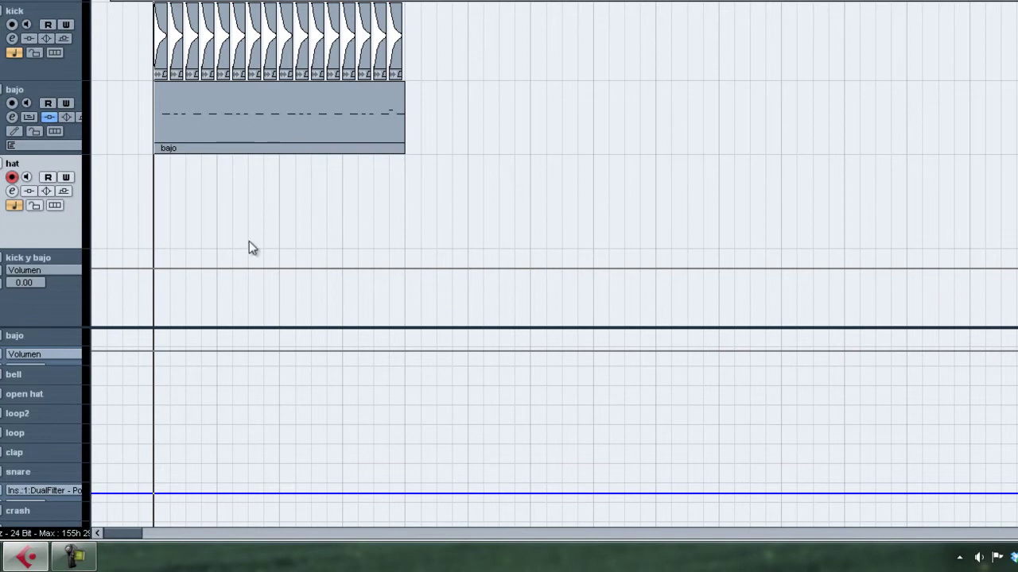
{"action": "mouse_move", "coordinate": [105, 534]}
{"action": "left_mouse_down"}
{"action": "mouse_move", "coordinate": [281, 538]}
{"action": "mouse_move", "coordinate": [109, 538]}
{"action": "left_mouse_up"}
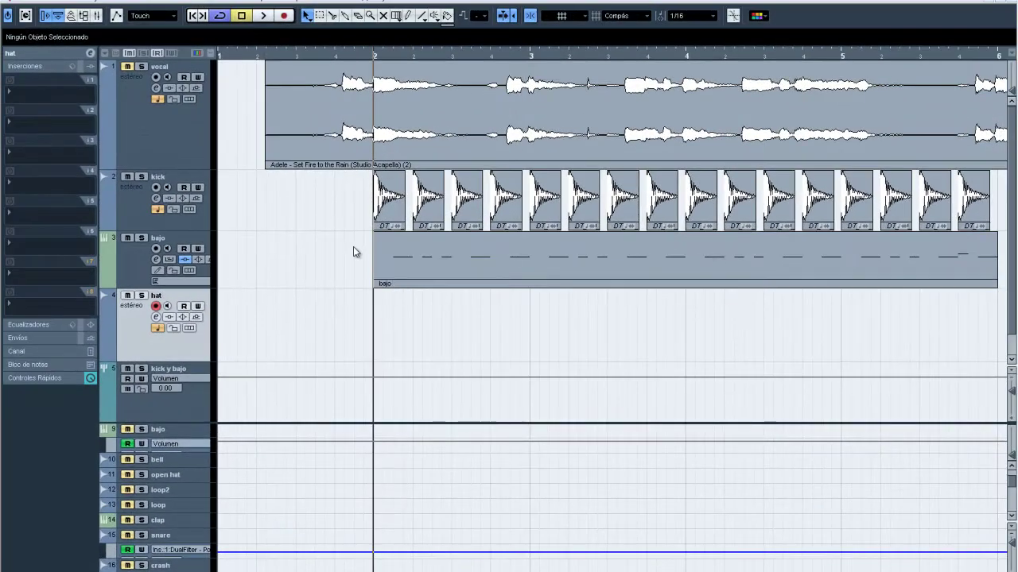
Import VEE Open Hihat 057.wav onto the hat track at bar 2 as a new version, without copying or converting the file.
{"action": "left_click", "coordinate": [64, 1]}
{"action": "mouse_move", "coordinate": [113, 200]}
{"action": "left_click", "coordinate": [251, 201]}
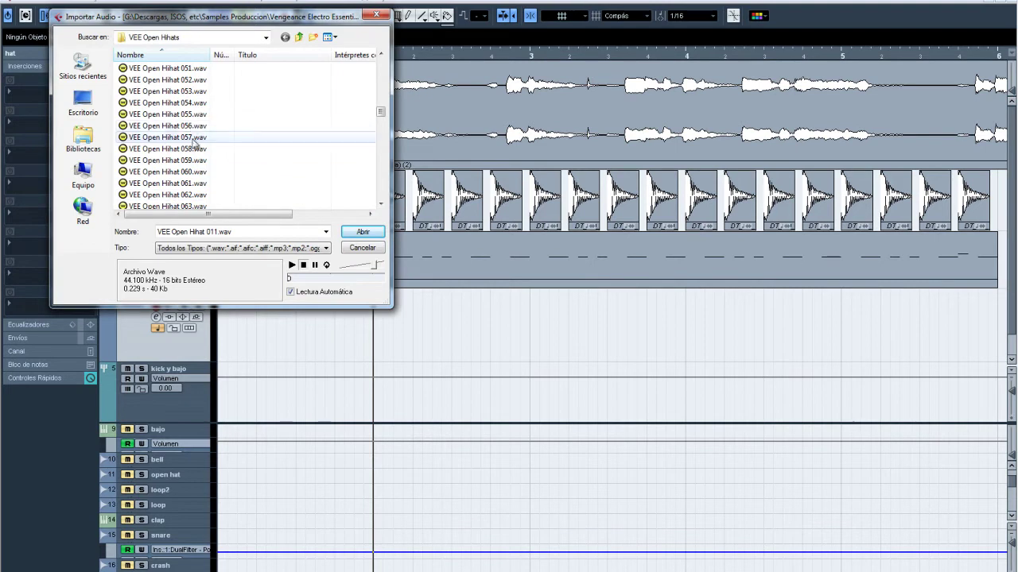
{"action": "left_click", "coordinate": [194, 137]}
{"action": "left_click", "coordinate": [347, 232]}
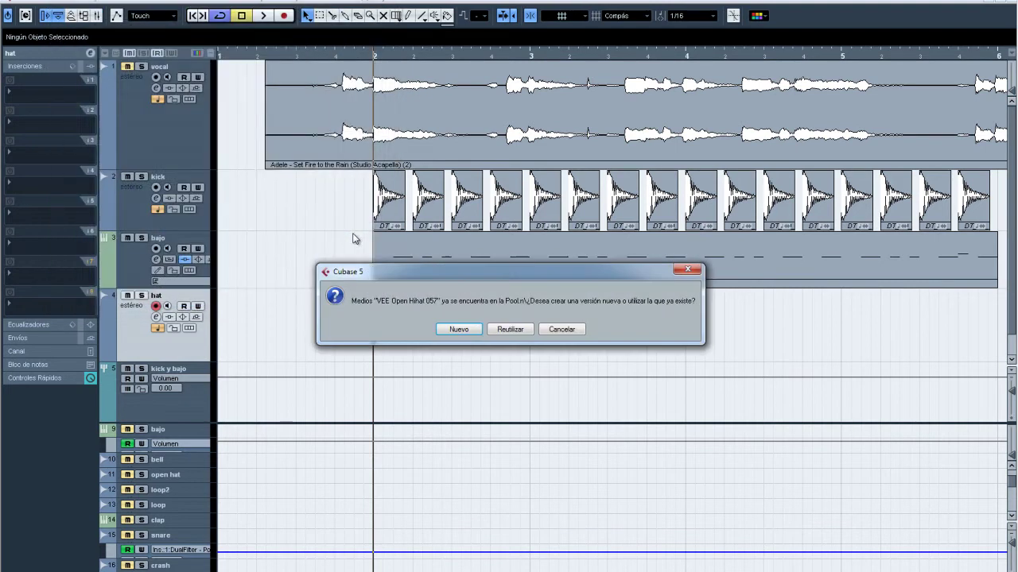
{"action": "left_click", "coordinate": [474, 330]}
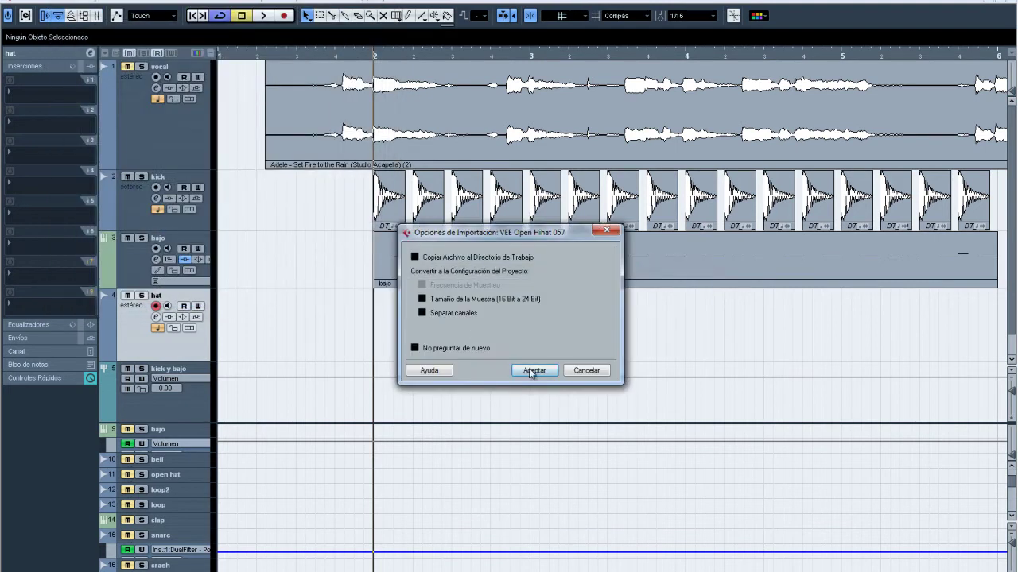
{"action": "left_click", "coordinate": [532, 371]}
Set the grid type to Utilizar Cuantización and the quantize value to 1/8.
{"action": "left_click", "coordinate": [624, 15]}
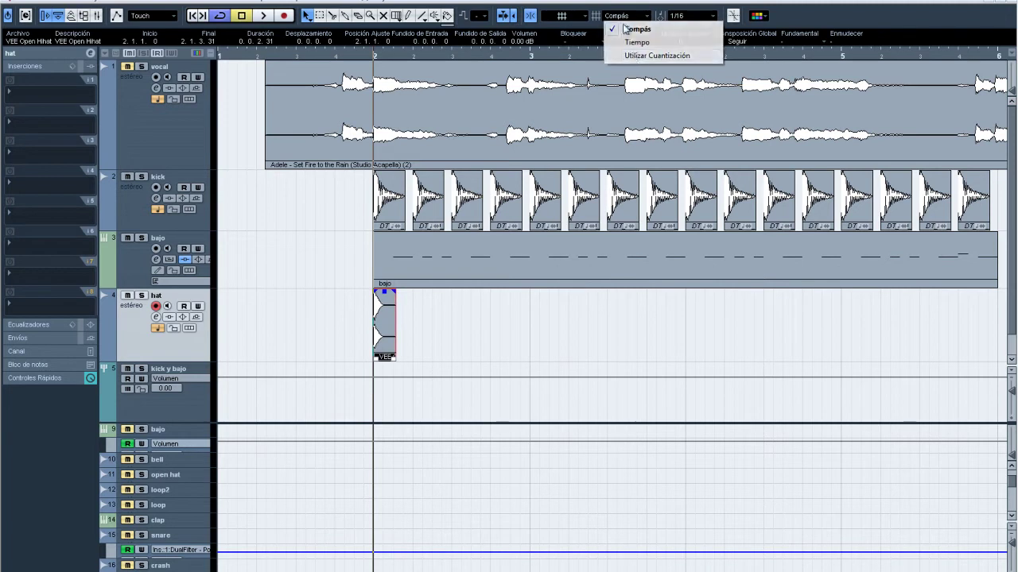
{"action": "left_click", "coordinate": [640, 50]}
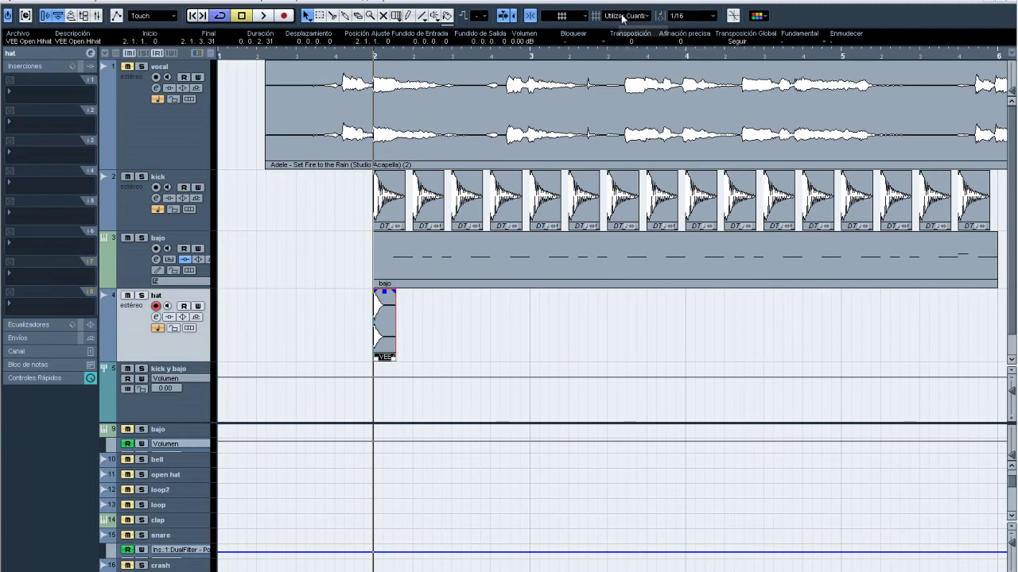
{"action": "left_click", "coordinate": [691, 16]}
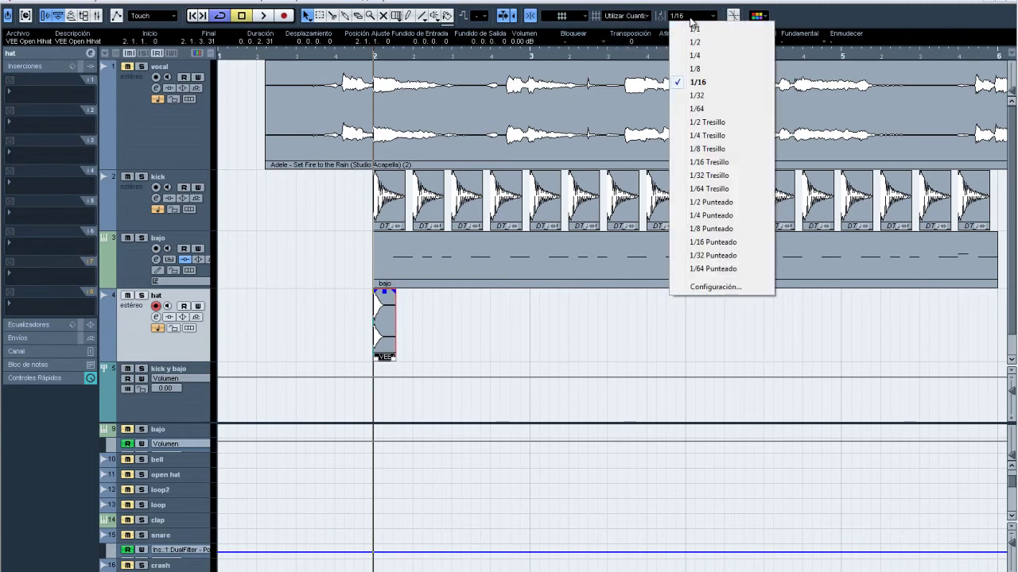
{"action": "left_click", "coordinate": [701, 70]}
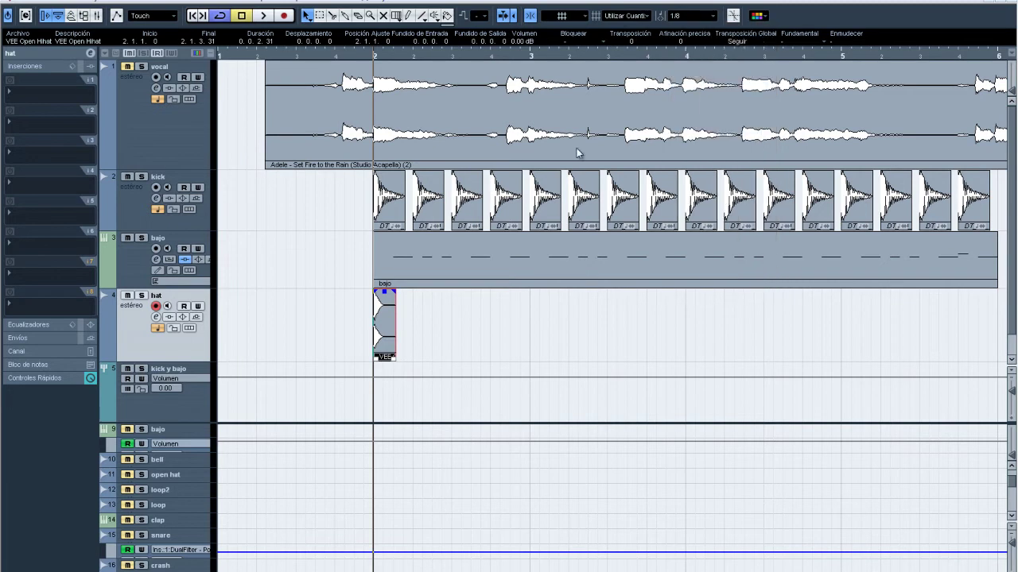
Move the hat event to the first offbeat of bar 2, copy it to the bar's three other offbeats, and play the result.
{"action": "left_click_drag", "start_coordinate": [389, 332], "coordinate": [410, 333]}
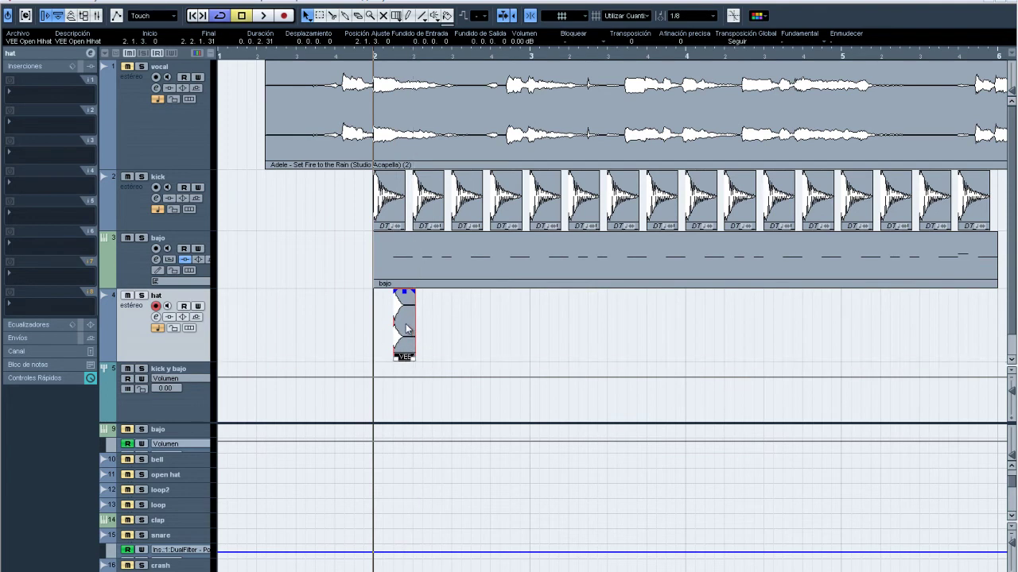
{"action": "left_click_drag", "start_coordinate": [408, 328], "coordinate": [444, 328]}
{"action": "left_click_drag", "start_coordinate": [444, 329], "coordinate": [521, 328]}
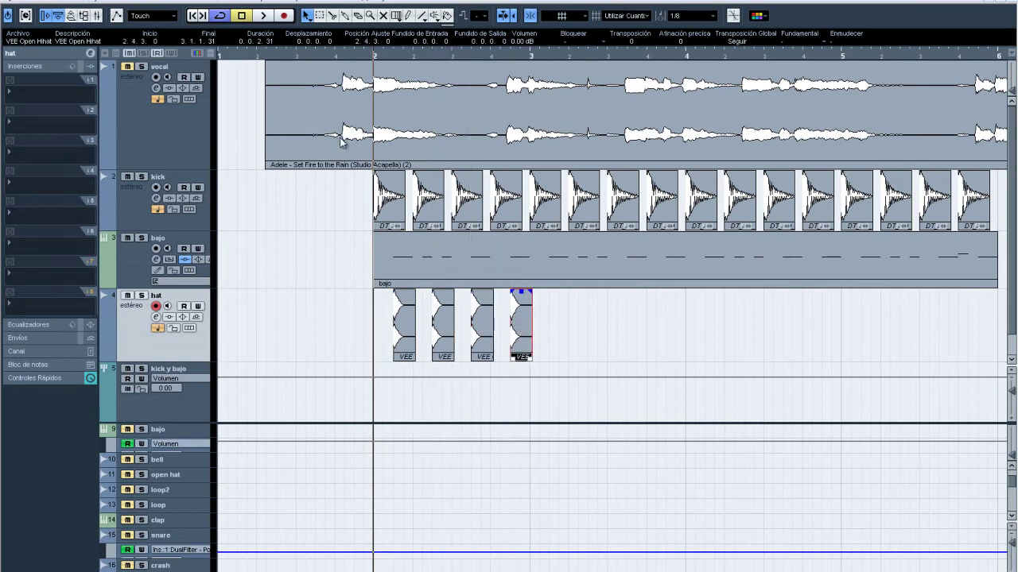
{"action": "key", "text": "space"}
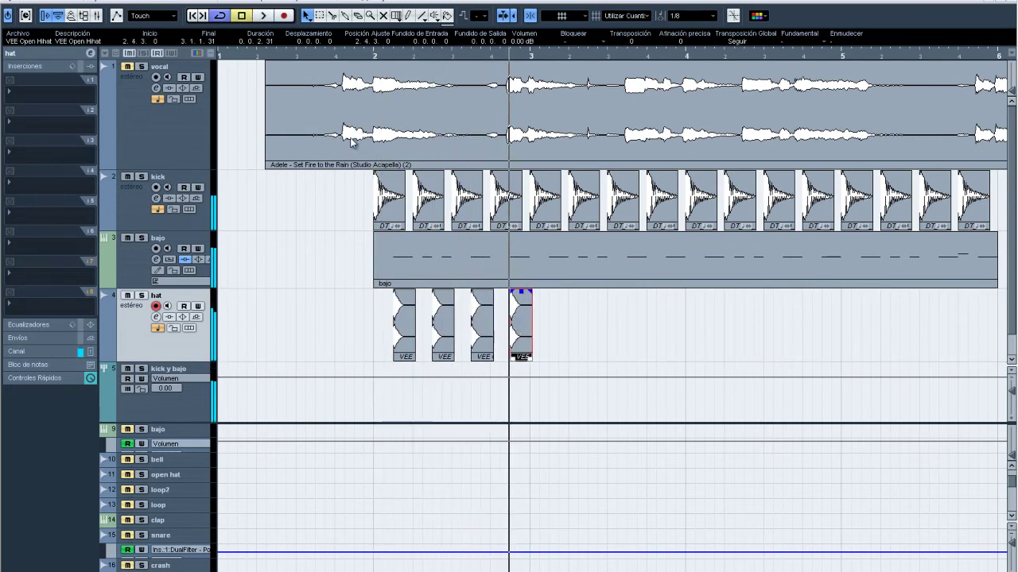
Select the one-bar range from 2.1.3 to 3.1.3 on the hat track and duplicate it three times.
{"action": "left_click_drag", "start_coordinate": [635, 319], "coordinate": [279, 315]}
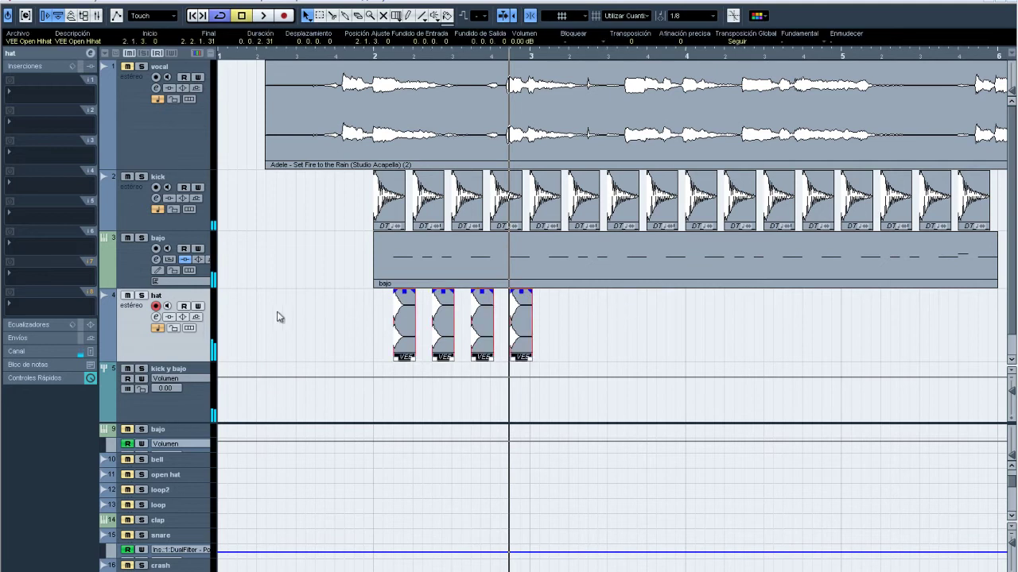
{"action": "left_click", "coordinate": [319, 15]}
{"action": "left_click_drag", "start_coordinate": [380, 324], "coordinate": [529, 323]}
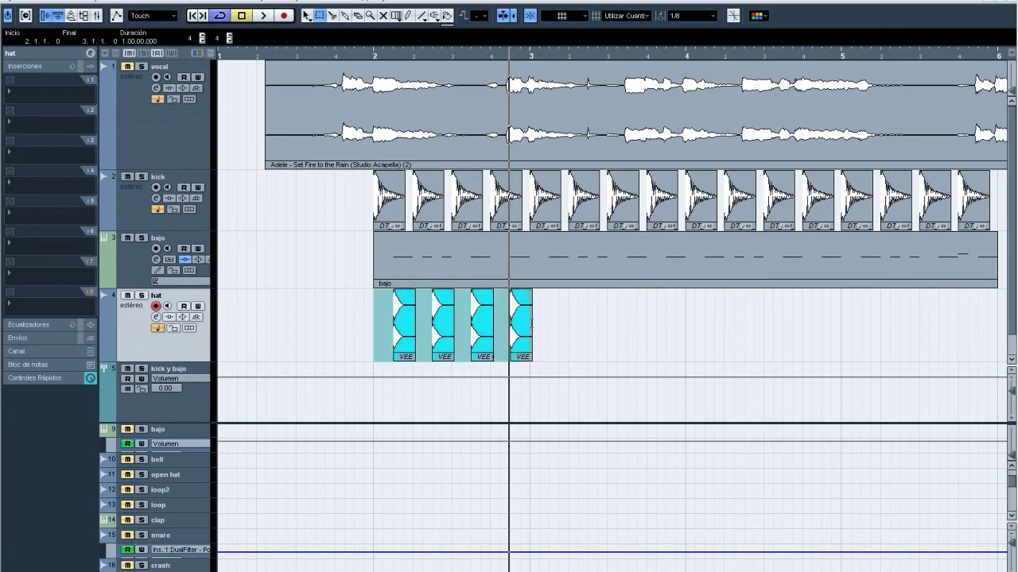
{"action": "left_click", "coordinate": [551, 321]}
{"action": "left_click_drag", "start_coordinate": [389, 317], "coordinate": [554, 321]}
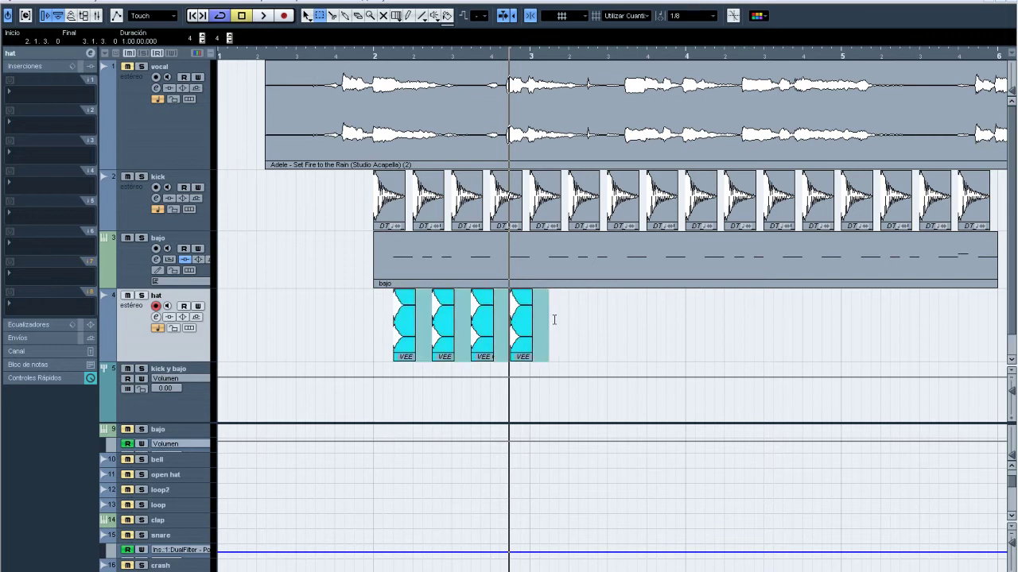
{"action": "key", "text": "ctrl+d"}
{"action": "key", "text": "ctrl+d"}
{"action": "key", "text": "ctrl+d"}
Play the duplicated hats with the kick and bass from bar 2, and return to the object selection tool.
{"action": "left_click", "coordinate": [368, 59]}
{"action": "key", "text": "space"}
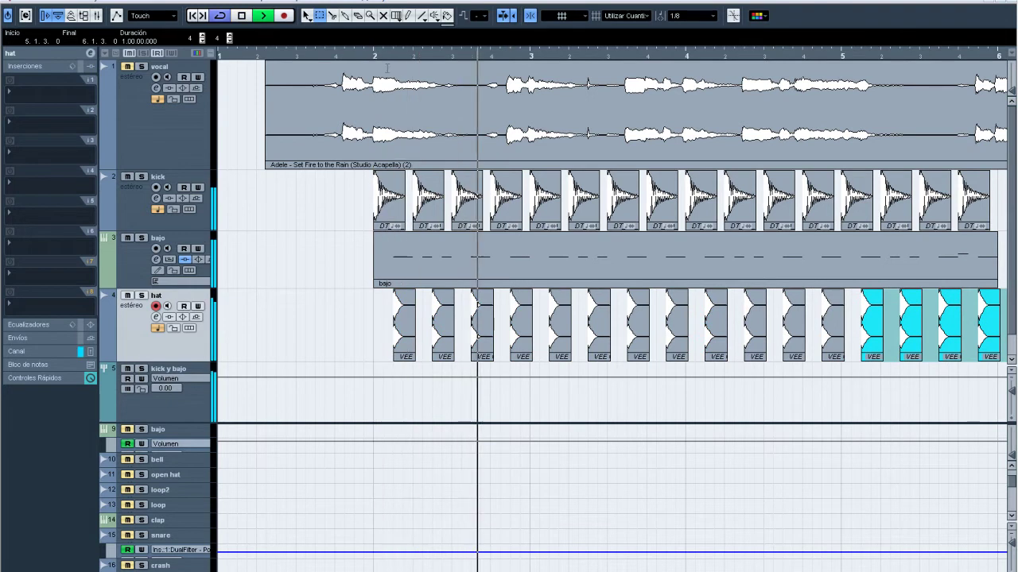
{"action": "key", "text": "space"}
{"action": "right_click", "coordinate": [382, 237]}
{"action": "left_click", "coordinate": [387, 242]}
{"action": "mouse_move", "coordinate": [381, 211]}
{"action": "left_mouse_down"}
{"action": "mouse_move", "coordinate": [413, 211]}
{"action": "mouse_move", "coordinate": [389, 205]}
{"action": "left_mouse_up"}
{"action": "mouse_move", "coordinate": [394, 262]}
{"action": "left_mouse_down"}
{"action": "mouse_move", "coordinate": [432, 262]}
{"action": "mouse_move", "coordinate": [402, 264]}
{"action": "left_mouse_up"}
{"action": "scroll", "coordinate": [386, 279], "scroll_direction": "down", "scroll_amount": 1}
{"action": "left_click", "coordinate": [378, 372]}
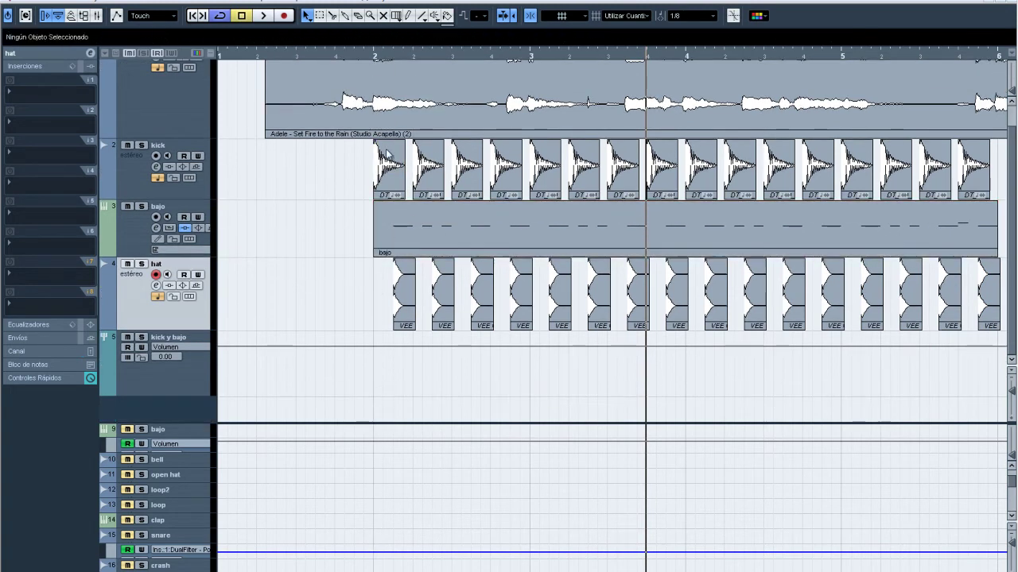
Play from bar 2 while soloing the kick, bass and hat tracks one after another, and clear the solos.
{"action": "left_click", "coordinate": [373, 55]}
{"action": "key", "text": "space"}
{"action": "scroll", "coordinate": [370, 222], "scroll_direction": "up", "scroll_amount": 1}
{"action": "key", "text": "space"}
{"action": "left_click", "coordinate": [142, 176]}
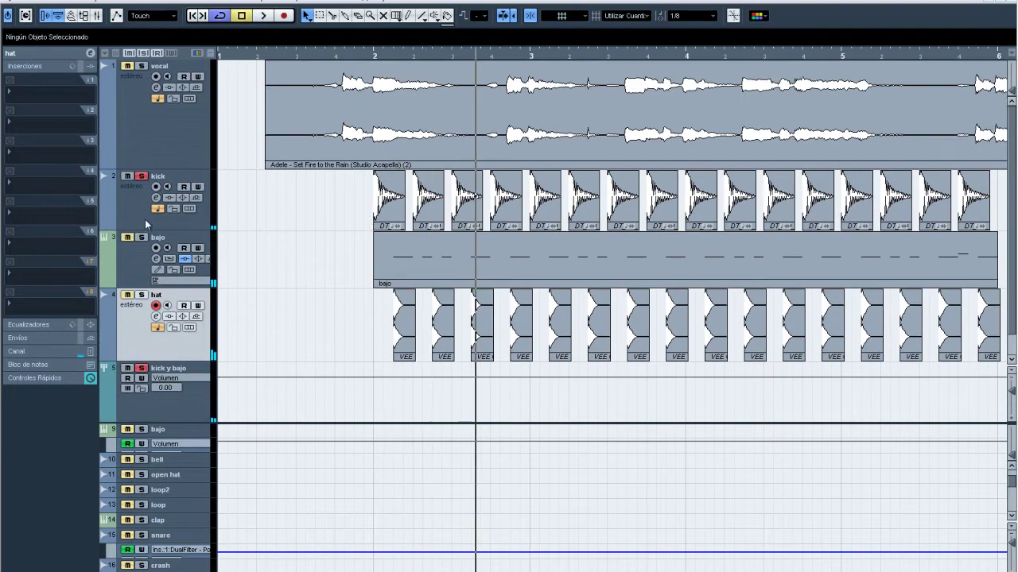
{"action": "left_click", "coordinate": [374, 54]}
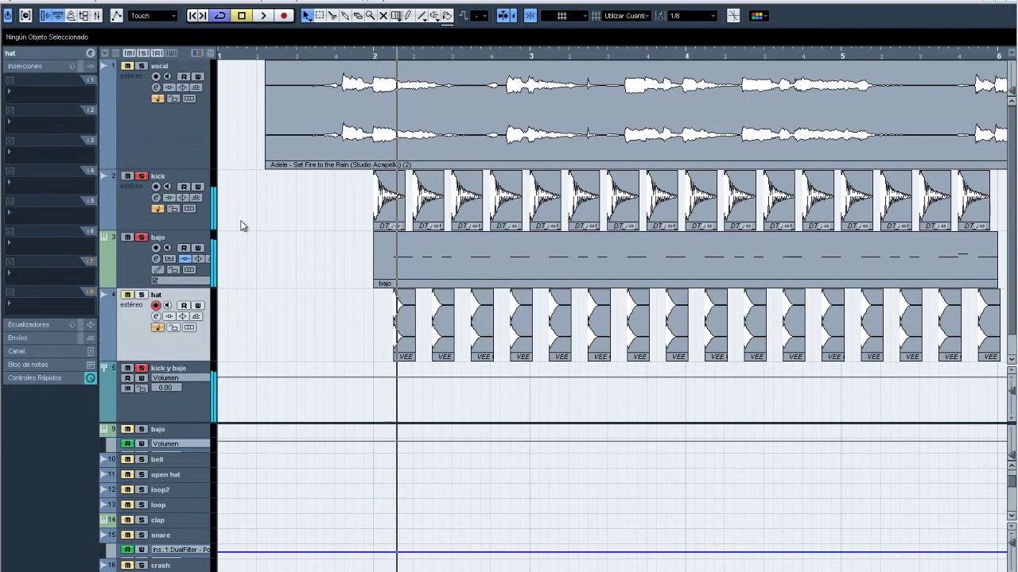
{"action": "left_click", "coordinate": [372, 58]}
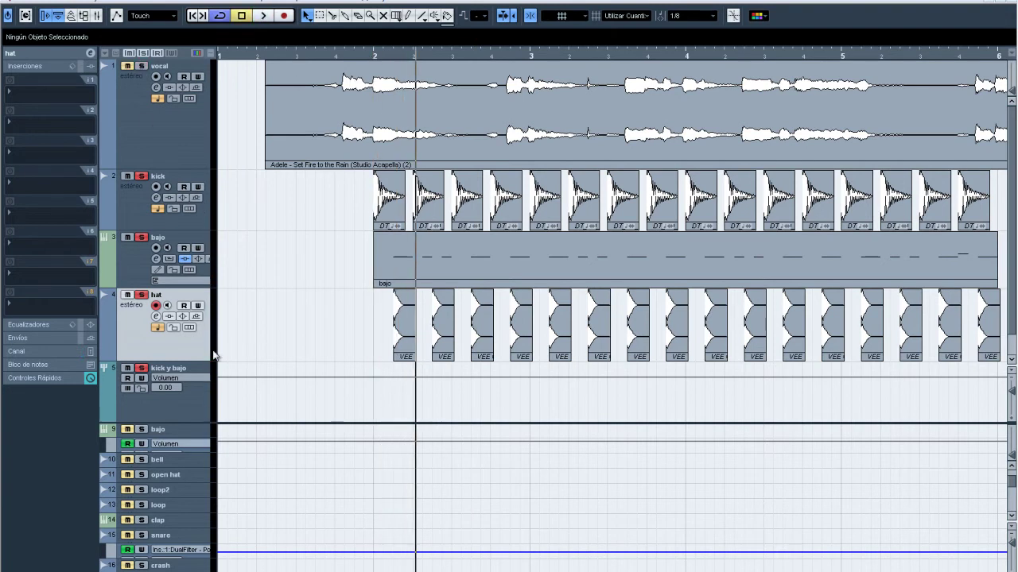
{"action": "left_click", "coordinate": [143, 164]}
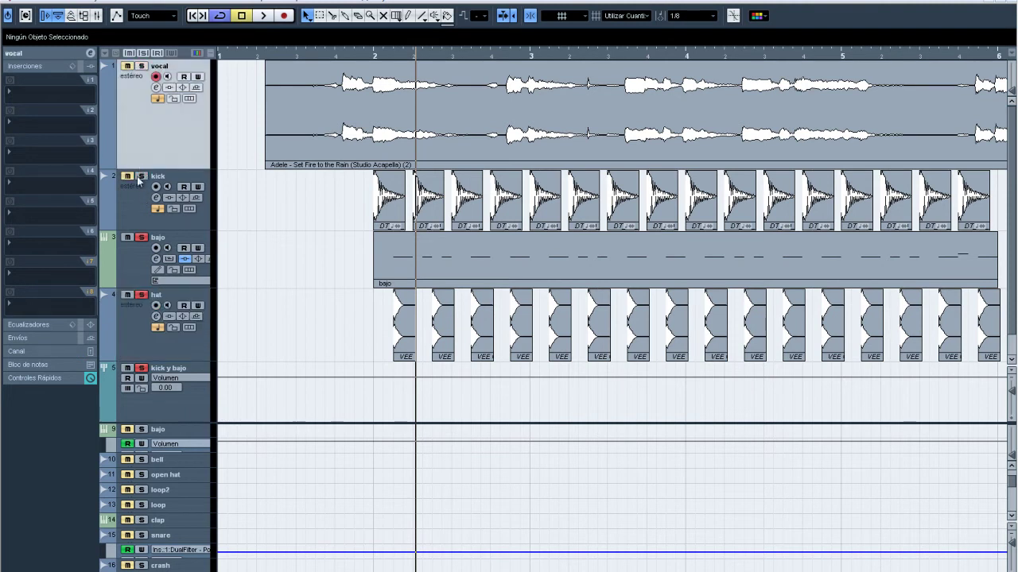
Delete the stray VEE Open Hihat 057 (2) track at the end of the track list.
{"action": "scroll", "coordinate": [284, 396], "scroll_direction": "down", "scroll_amount": 1}
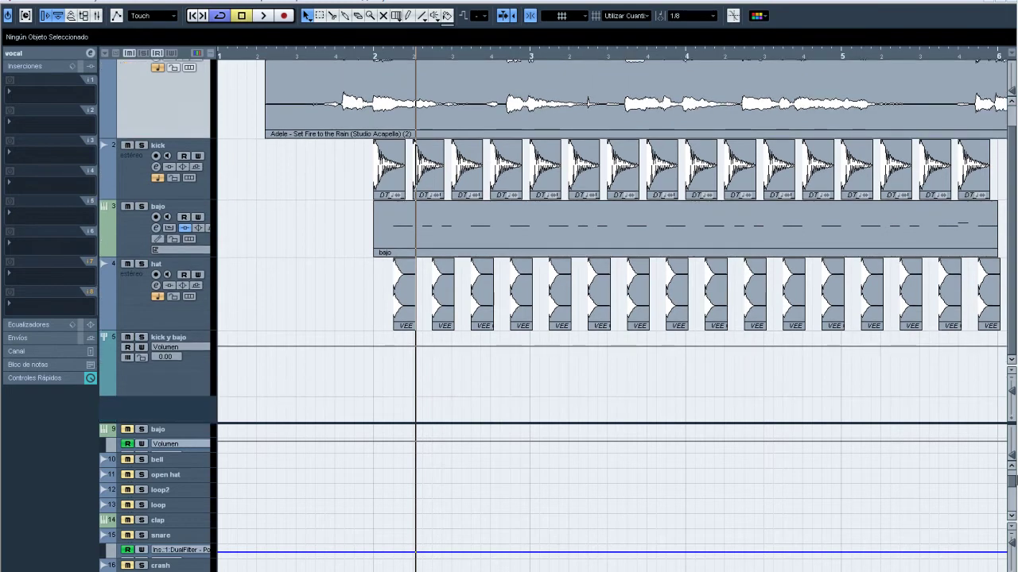
{"action": "scroll", "coordinate": [214, 521], "scroll_direction": "down", "scroll_amount": 12}
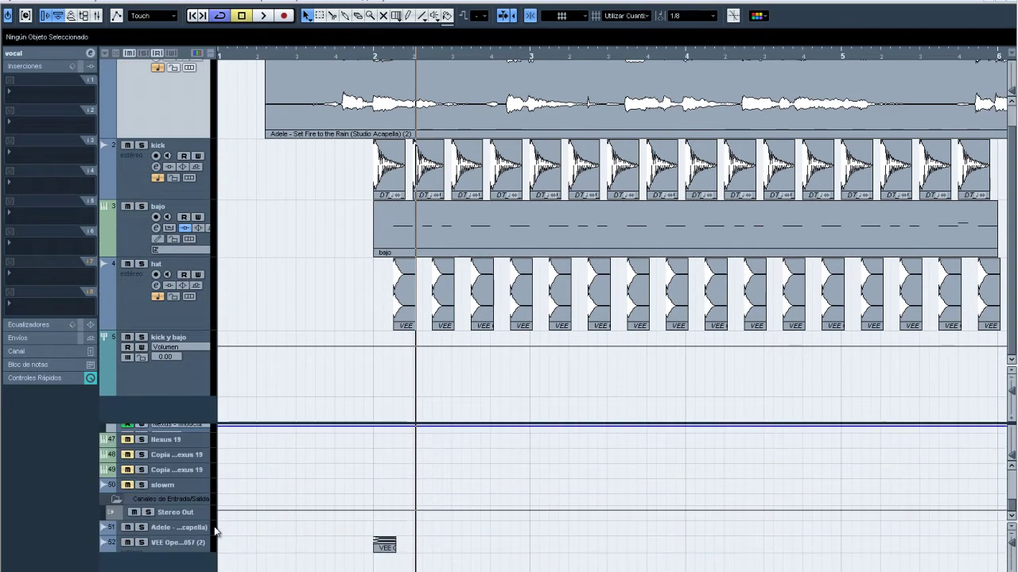
{"action": "left_click", "coordinate": [185, 547]}
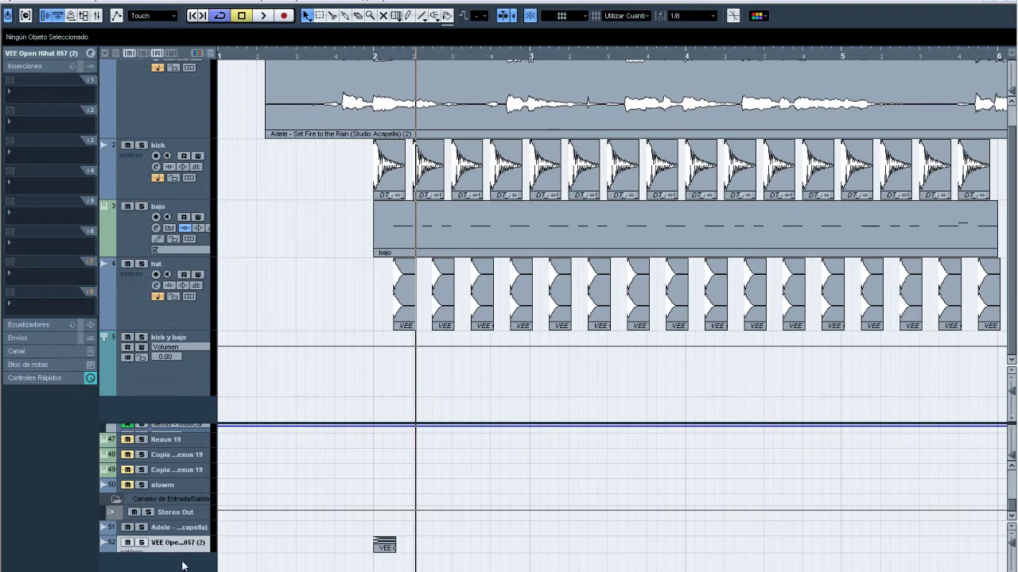
{"action": "key", "text": "shift+Delete"}
{"action": "scroll", "coordinate": [205, 507], "scroll_direction": "up", "scroll_amount": 2}
{"action": "scroll", "coordinate": [272, 389], "scroll_direction": "up", "scroll_amount": 1}
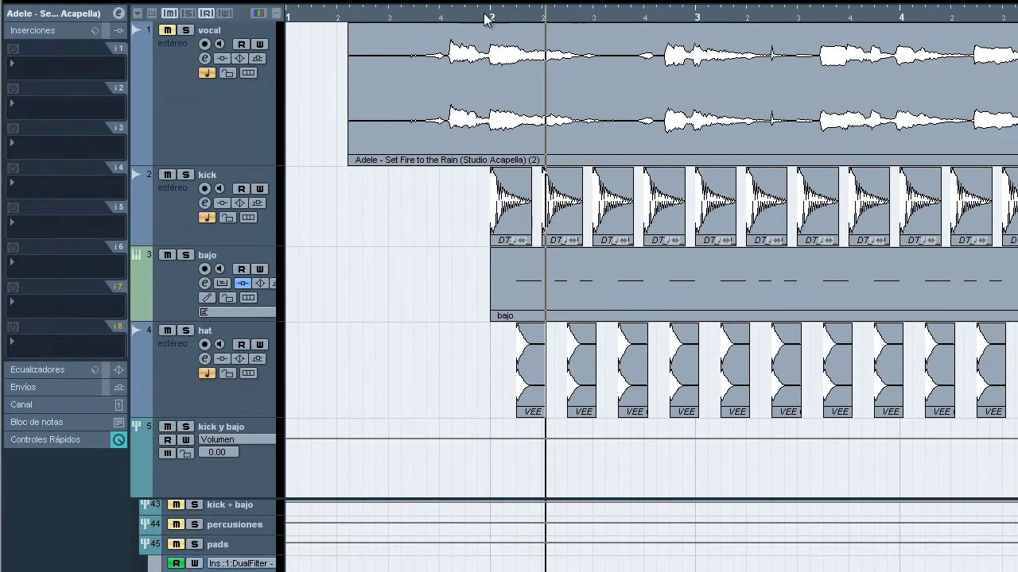
Play from bar 2, show the hat track's channel fader, and lower its level to -4.27 dB.
{"action": "left_click", "coordinate": [489, 17]}
{"action": "key", "text": "space"}
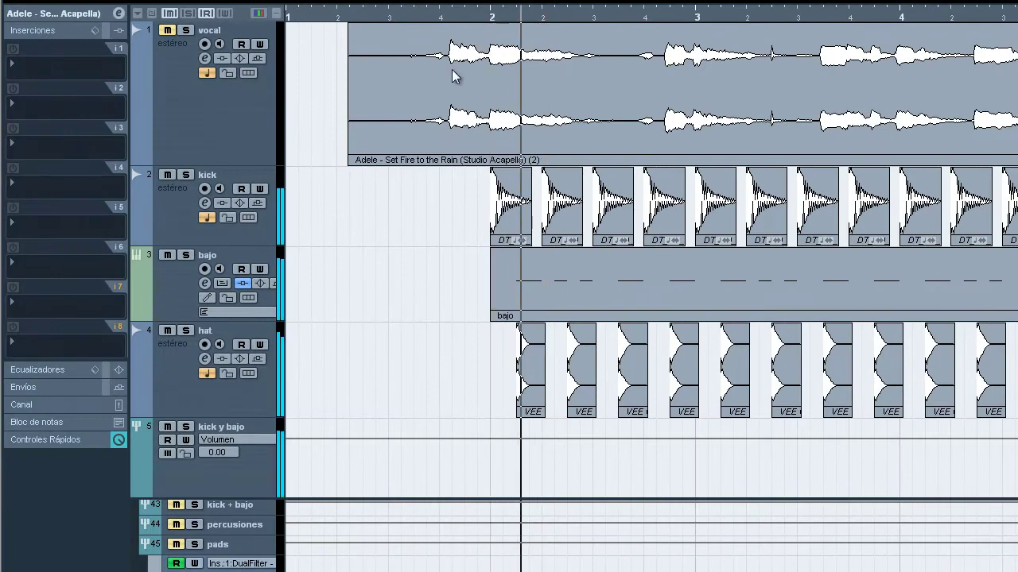
{"action": "left_click", "coordinate": [170, 401]}
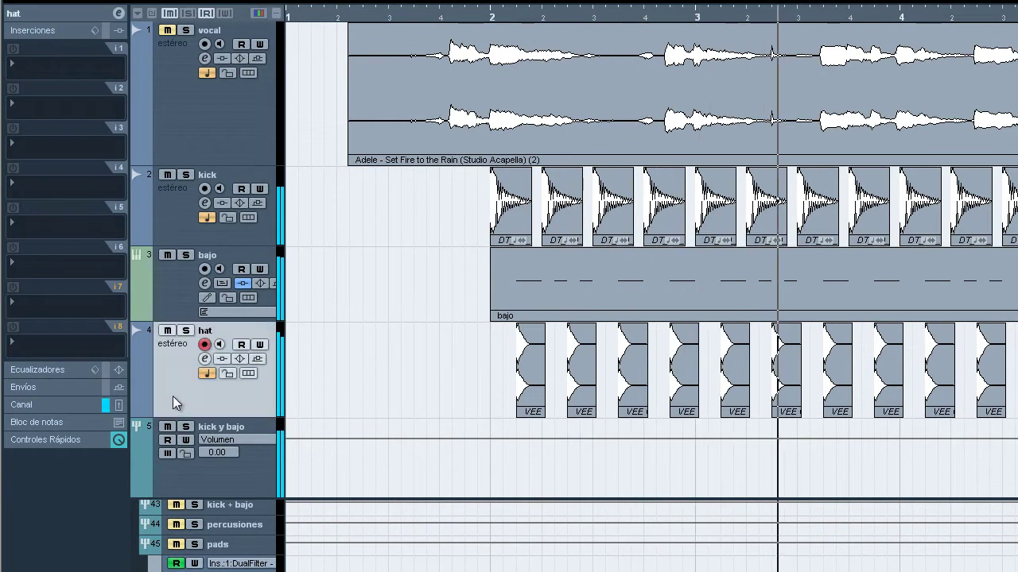
{"action": "left_click", "coordinate": [66, 402]}
{"action": "left_click_drag", "start_coordinate": [90, 171], "coordinate": [90, 192]}
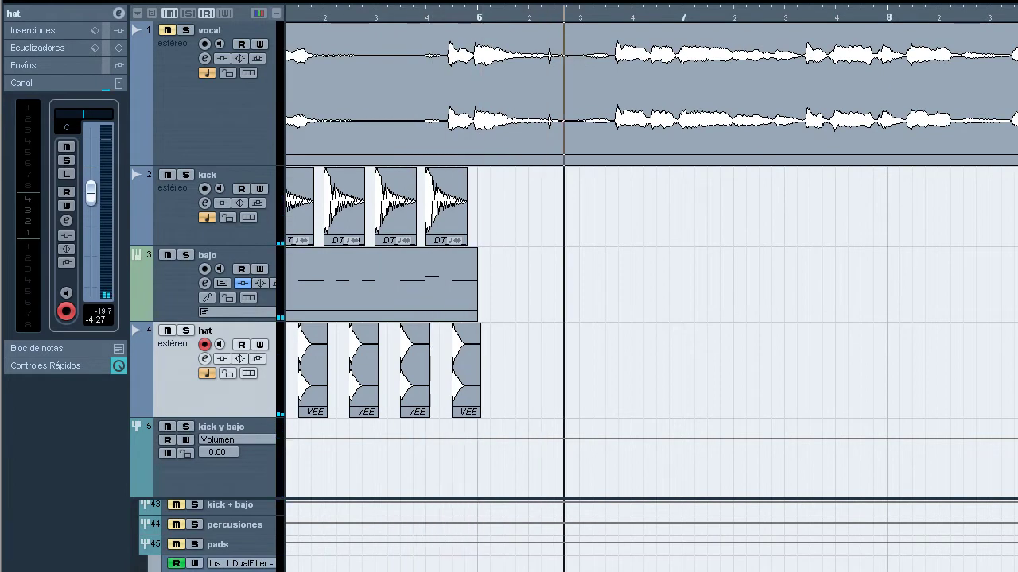
Set the loop range from bar 2 over the kick, bass and hat pattern and play it from there.
{"action": "key", "text": "g"}
{"action": "key", "text": "KP_Decimal"}
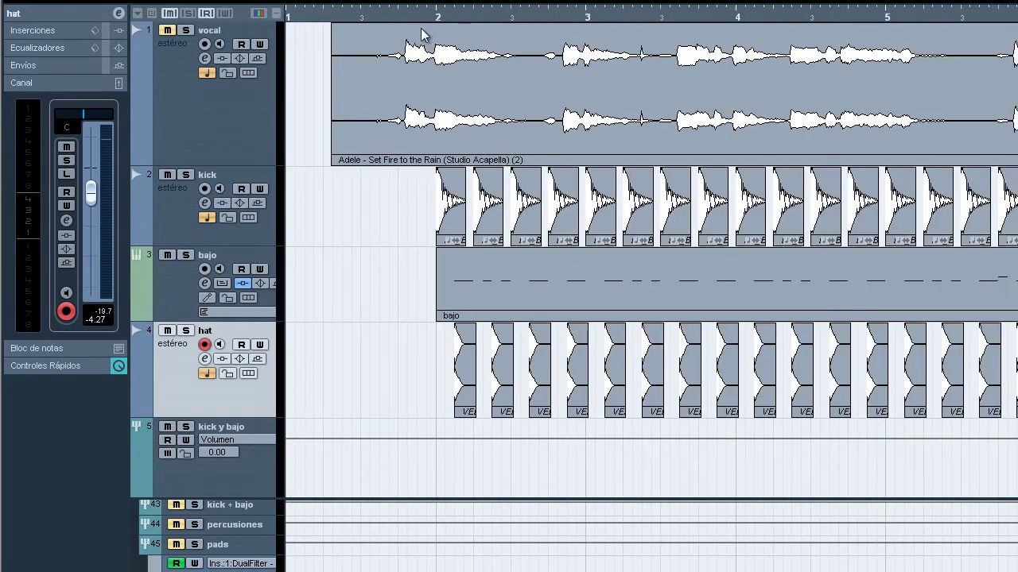
{"action": "left_click_drag", "start_coordinate": [437, 4], "coordinate": [1017, 4]}
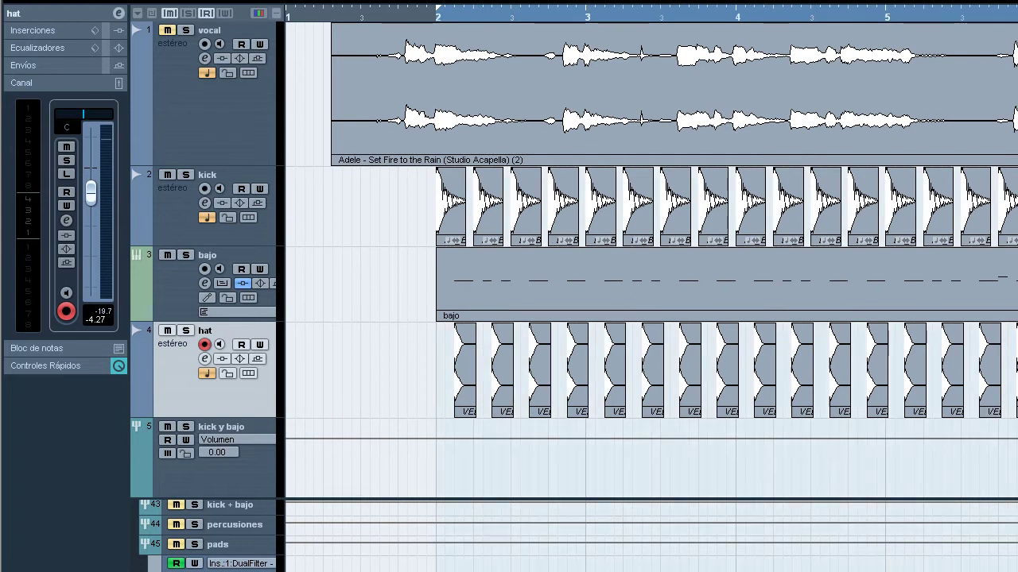
{"action": "double_click", "coordinate": [434, 18]}
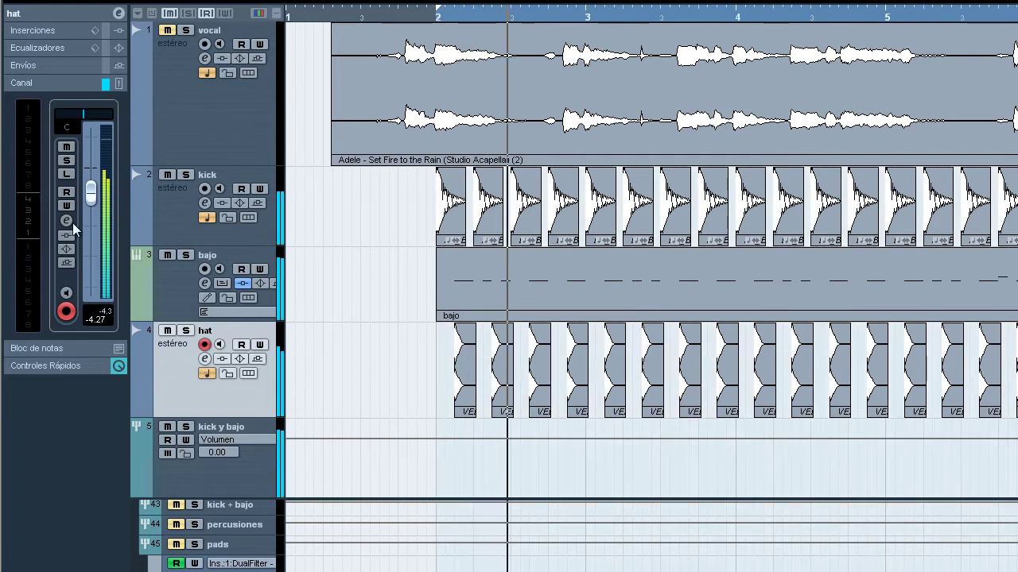
Fine-tune the hat track's level to -4.45 dB during playback and check the kick channel's level against it.
{"action": "left_click_drag", "start_coordinate": [91, 201], "coordinate": [94, 208]}
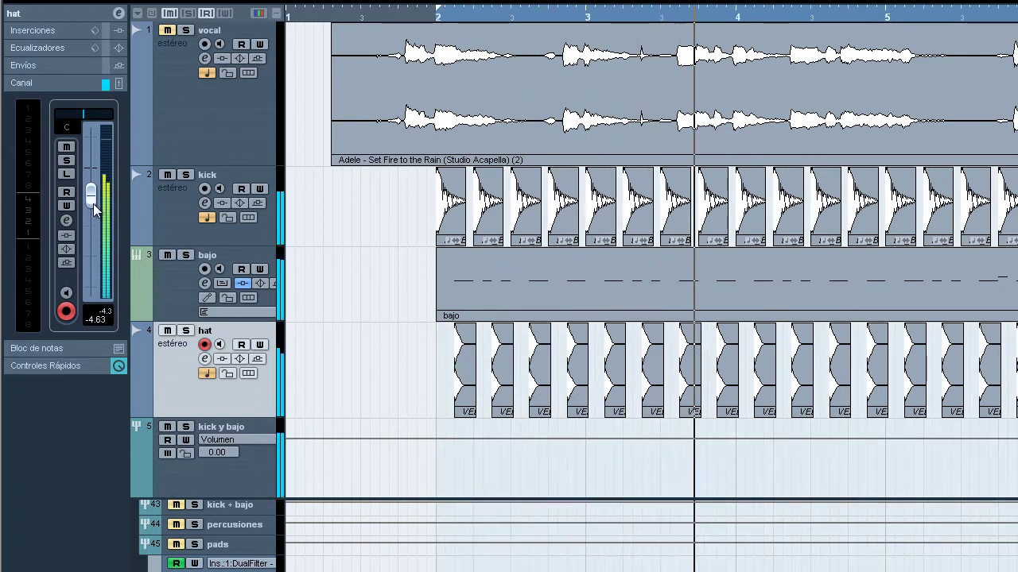
{"action": "left_click", "coordinate": [165, 211]}
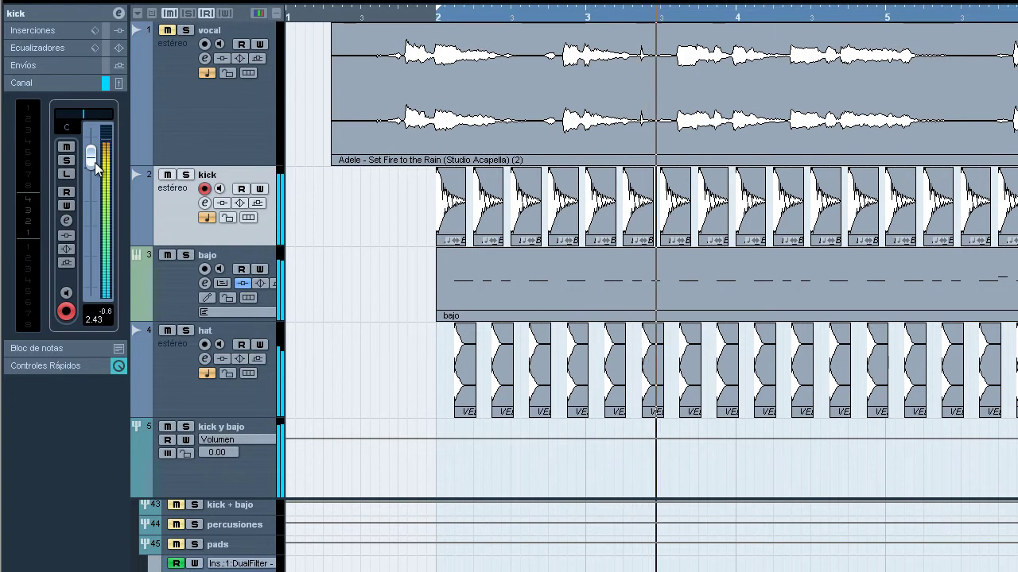
{"action": "left_click", "coordinate": [179, 404]}
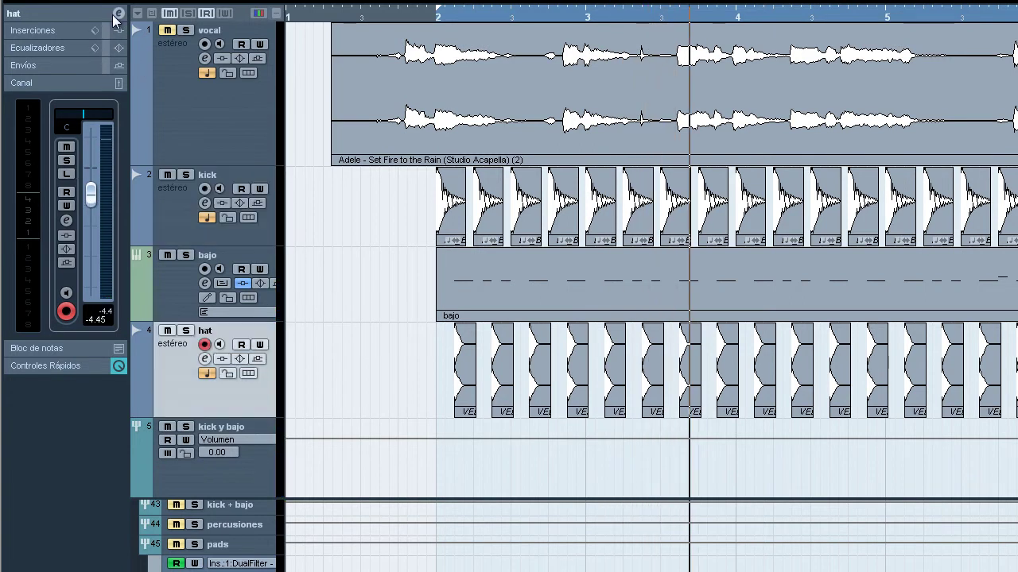
Return to bar 2 and look over the finished song's loop and clap tracks in the lower track list.
{"action": "left_click", "coordinate": [436, 18]}
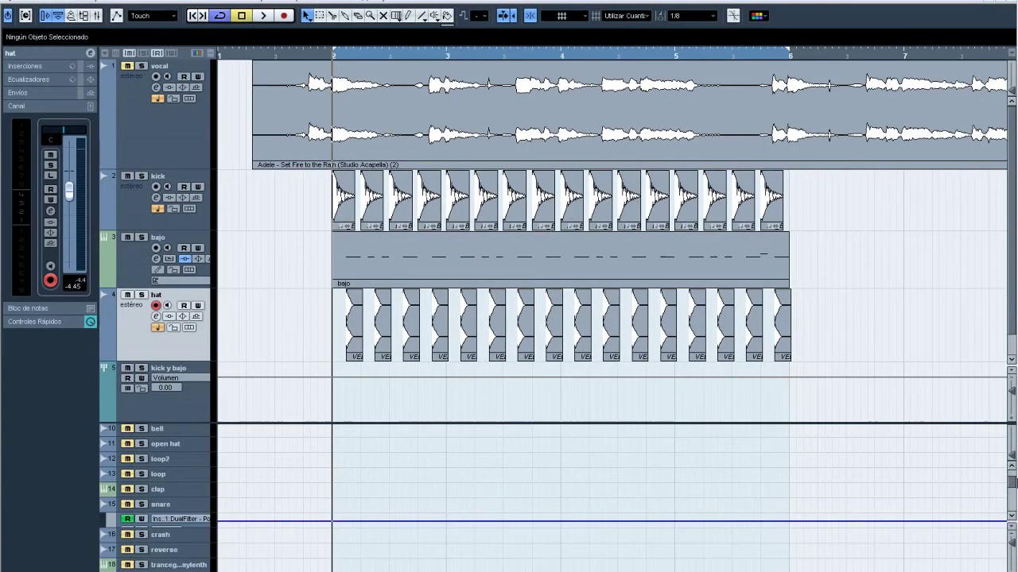
{"action": "mouse_move", "coordinate": [1014, 482]}
{"action": "left_mouse_down"}
{"action": "mouse_move", "coordinate": [1014, 471]}
{"action": "mouse_move", "coordinate": [1014, 482]}
{"action": "left_mouse_up"}
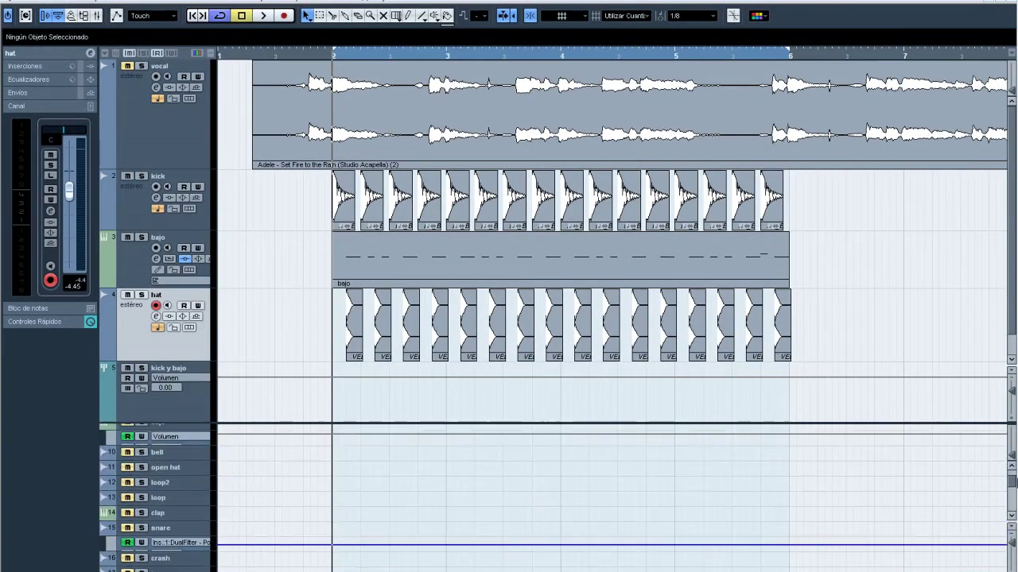
{"action": "left_click", "coordinate": [187, 498]}
{"action": "left_click", "coordinate": [188, 513]}
{"action": "left_click", "coordinate": [188, 529]}
{"action": "left_click", "coordinate": [177, 546]}
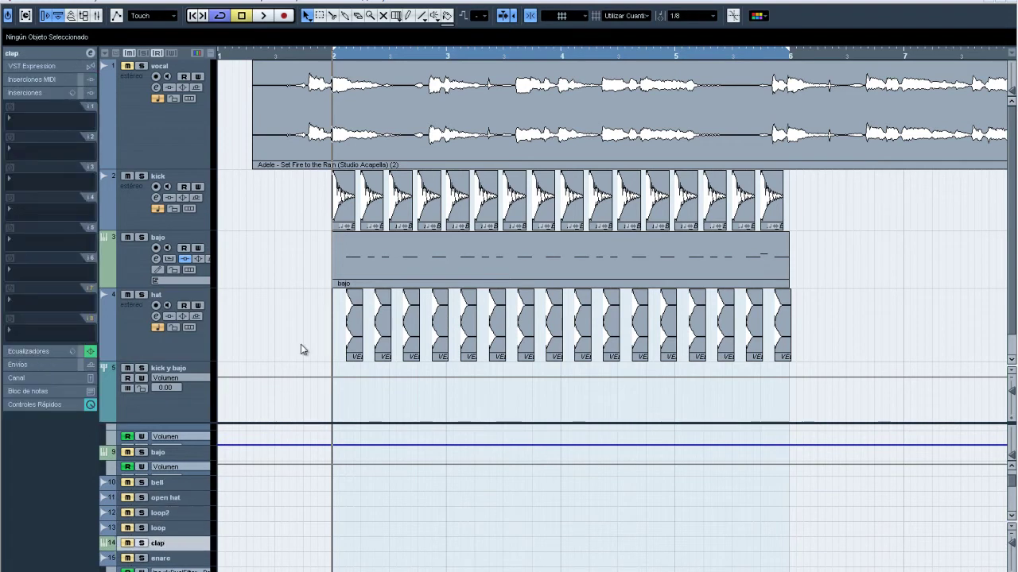
{"action": "left_click", "coordinate": [141, 342]}
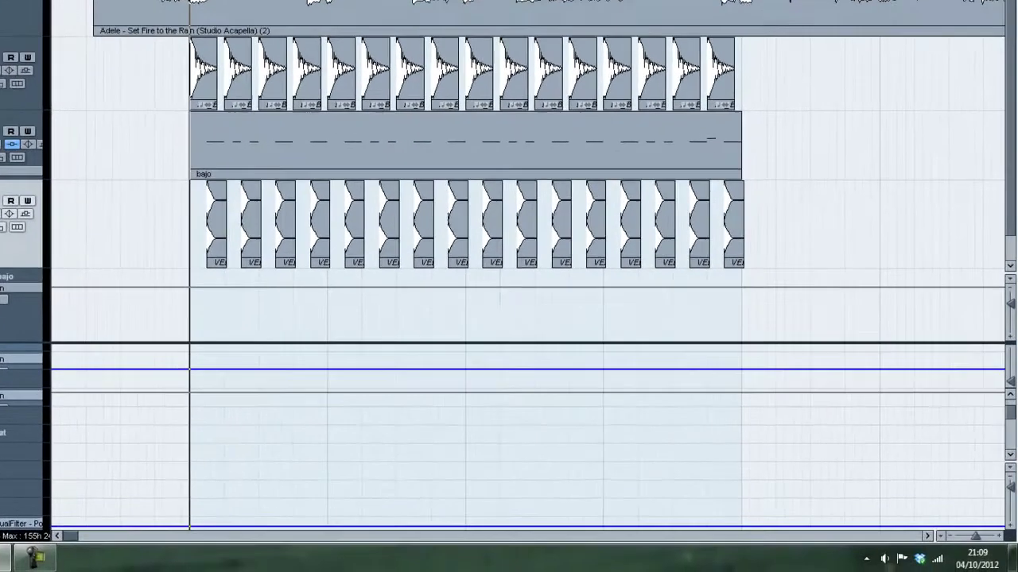
Go through the first four kick events one by one to examine the beats they mark, ending on the second.
{"action": "left_click", "coordinate": [199, 70]}
{"action": "left_click", "coordinate": [235, 68]}
{"action": "left_click", "coordinate": [270, 69]}
{"action": "left_click", "coordinate": [303, 69]}
{"action": "left_click", "coordinate": [233, 67]}
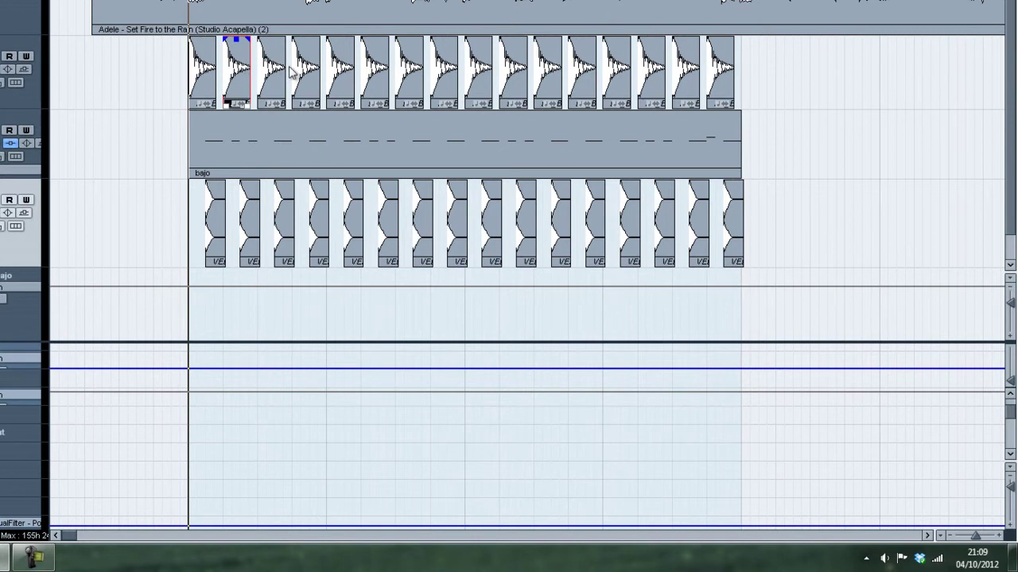
{"action": "left_click", "coordinate": [176, 277]}
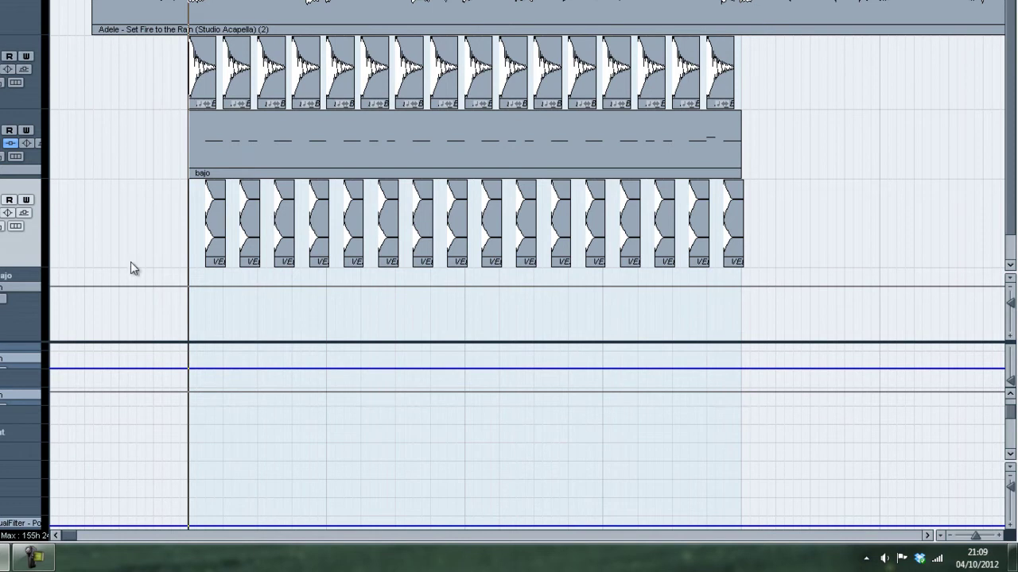
Open the finished song's clap part at bar 41 in the key editor, examine its note pattern, and close the editor.
{"action": "scroll", "coordinate": [1009, 414], "scroll_direction": "down", "scroll_amount": 1}
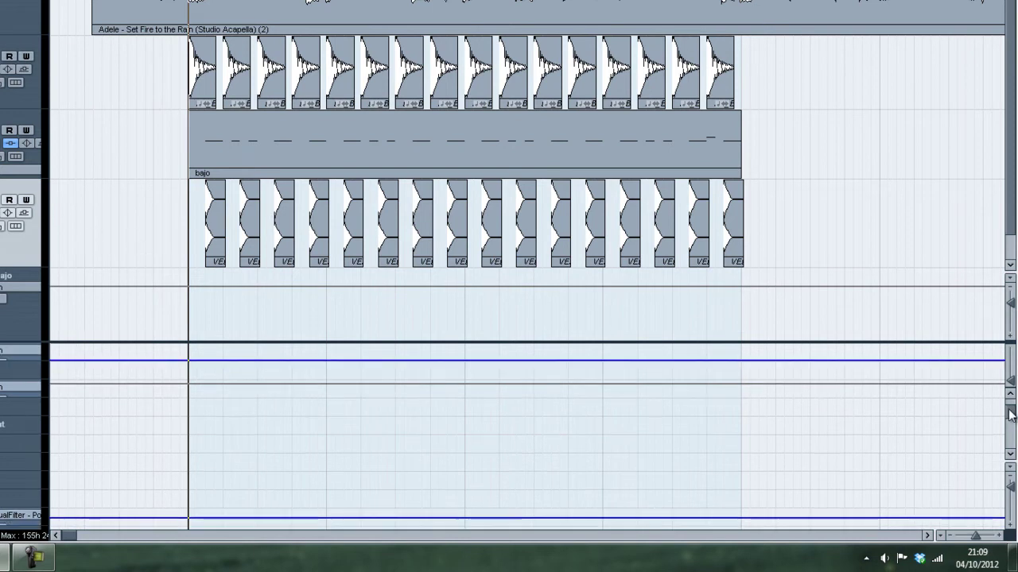
{"action": "left_click", "coordinate": [16, 485]}
{"action": "left_click_drag", "start_coordinate": [72, 536], "coordinate": [161, 537]}
{"action": "left_click", "coordinate": [126, 487]}
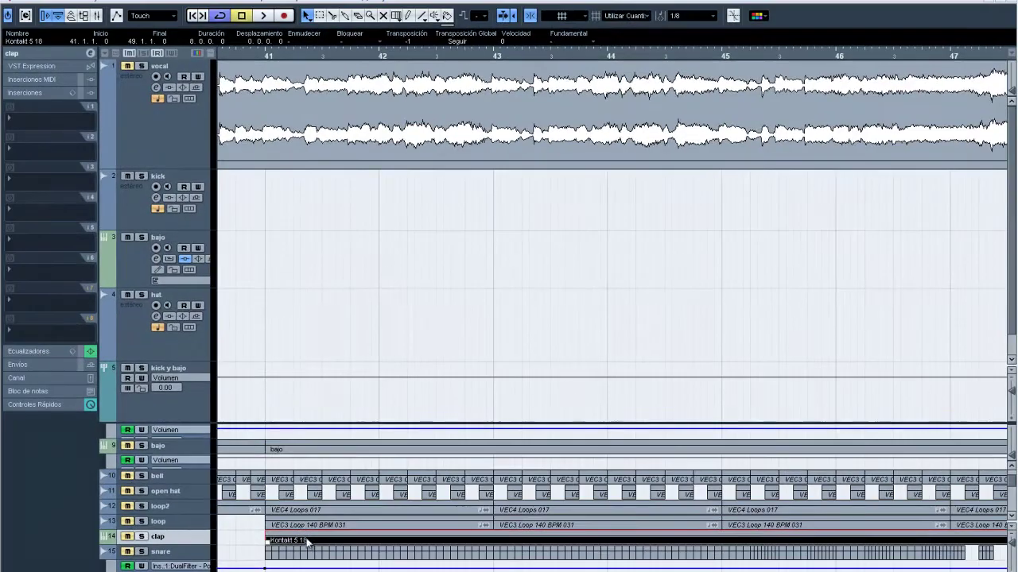
{"action": "double_click", "coordinate": [307, 542]}
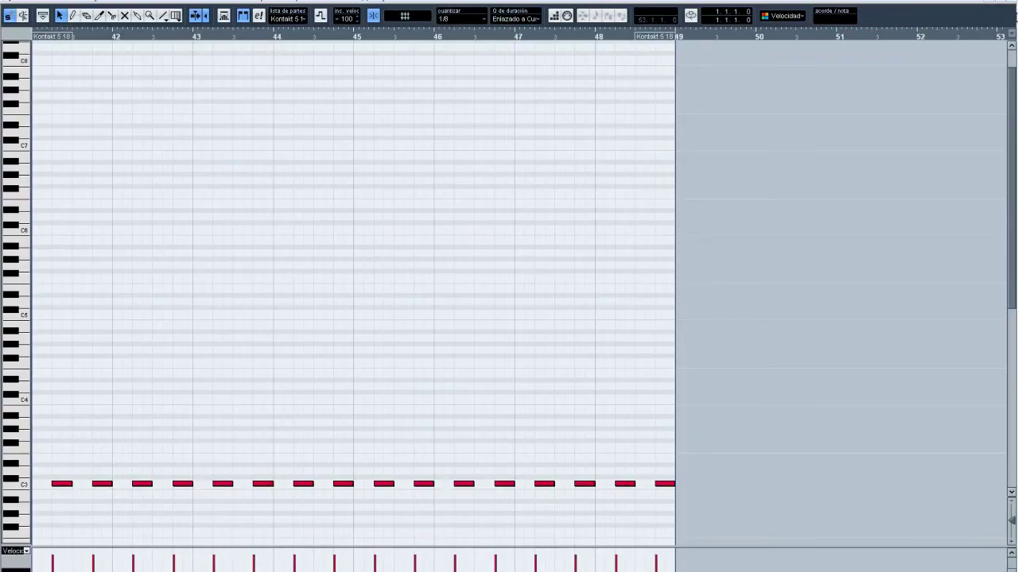
{"action": "left_click", "coordinate": [1015, 3]}
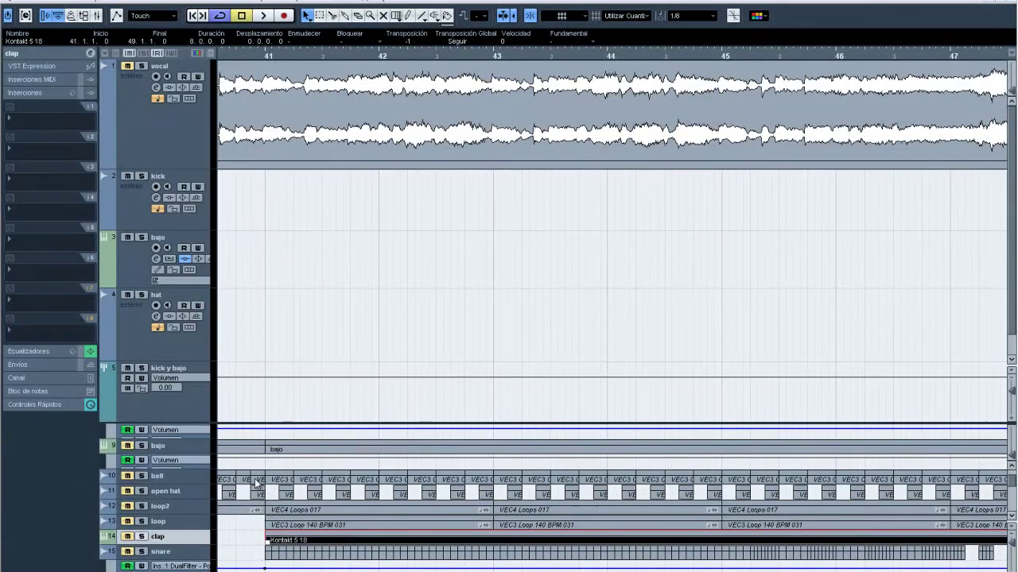
Show the clap track's Kontakt 5 instrument to check which sample it uses, and close it.
{"action": "left_click", "coordinate": [43, 54]}
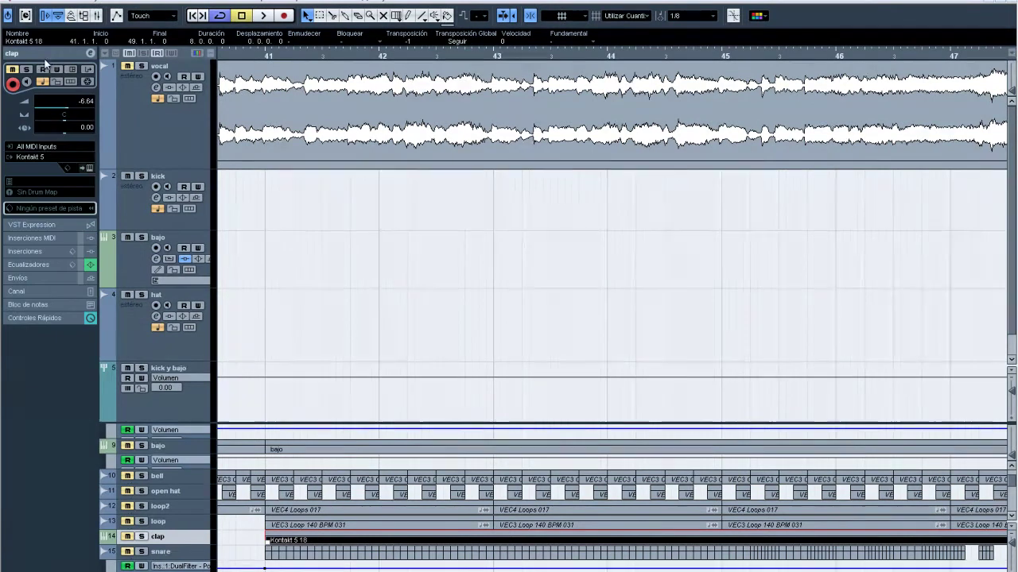
{"action": "left_click", "coordinate": [86, 167]}
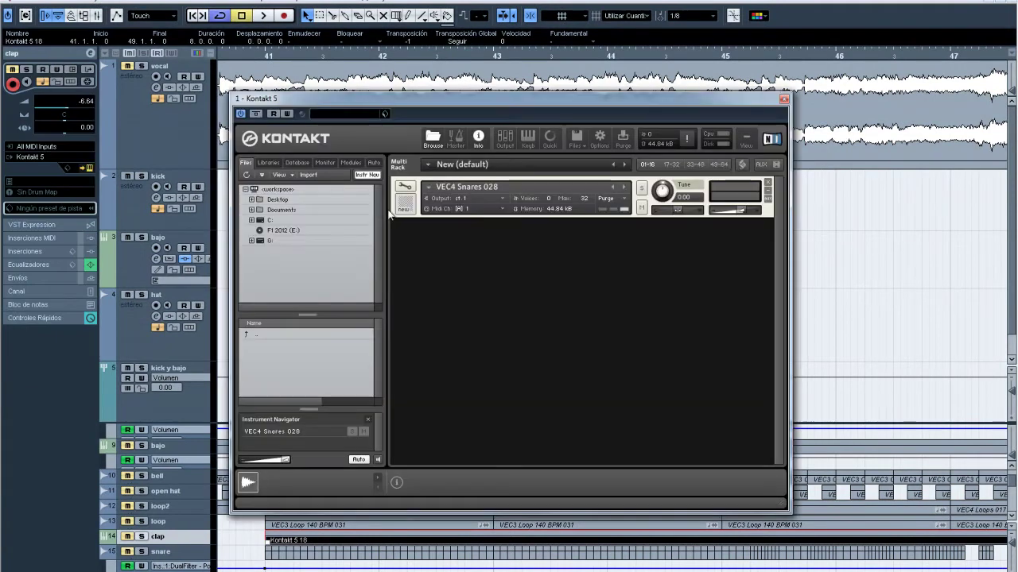
{"action": "left_click", "coordinate": [783, 98]}
Add one stereo audio track below the hat track and name it clap.
{"action": "scroll", "coordinate": [611, 318], "scroll_direction": "left", "scroll_amount": 15}
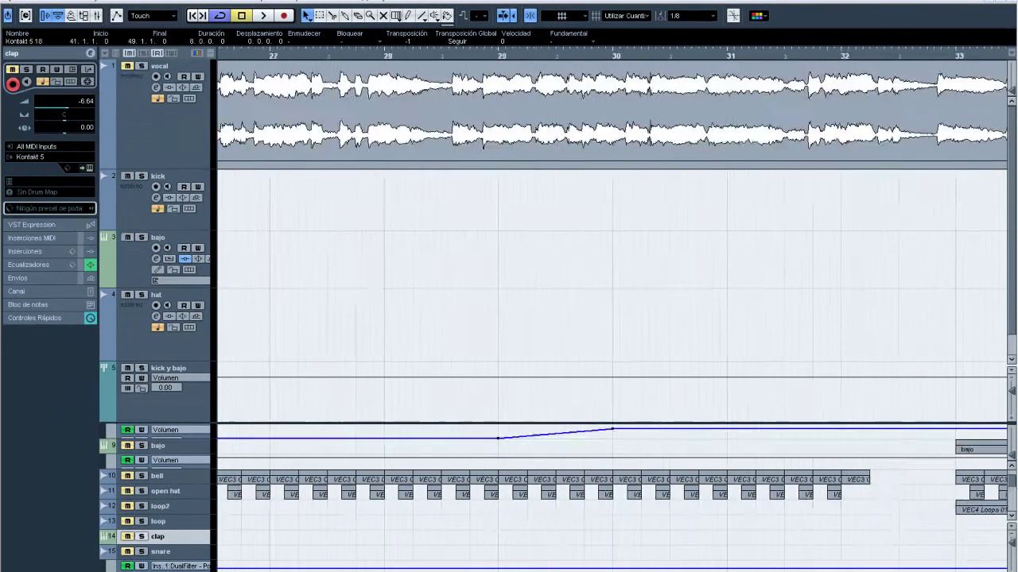
{"action": "scroll", "coordinate": [612, 318], "scroll_direction": "left", "scroll_amount": 6}
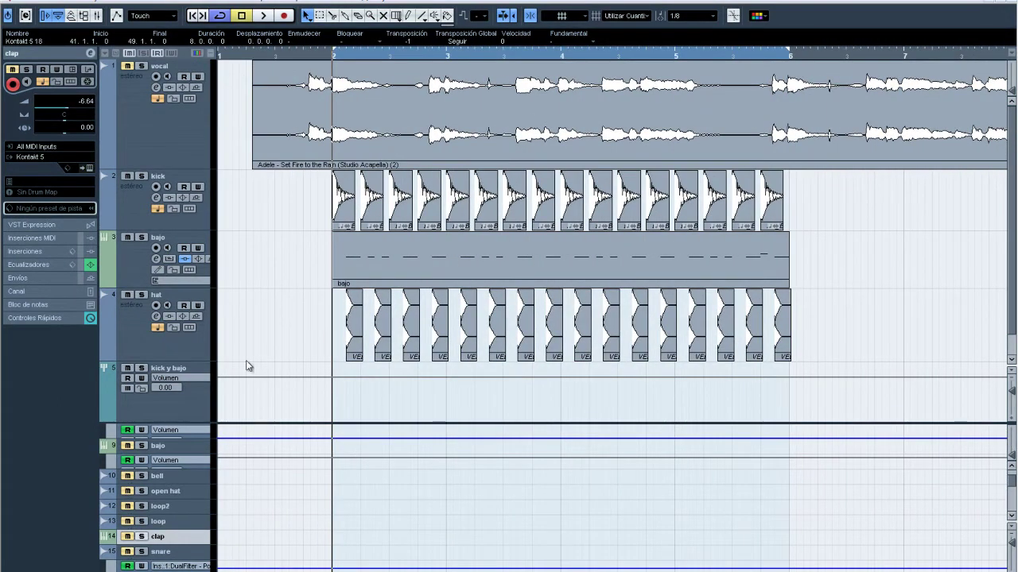
{"action": "right_click", "coordinate": [169, 350]}
{"action": "mouse_move", "coordinate": [410, 355]}
{"action": "left_click", "coordinate": [459, 355]}
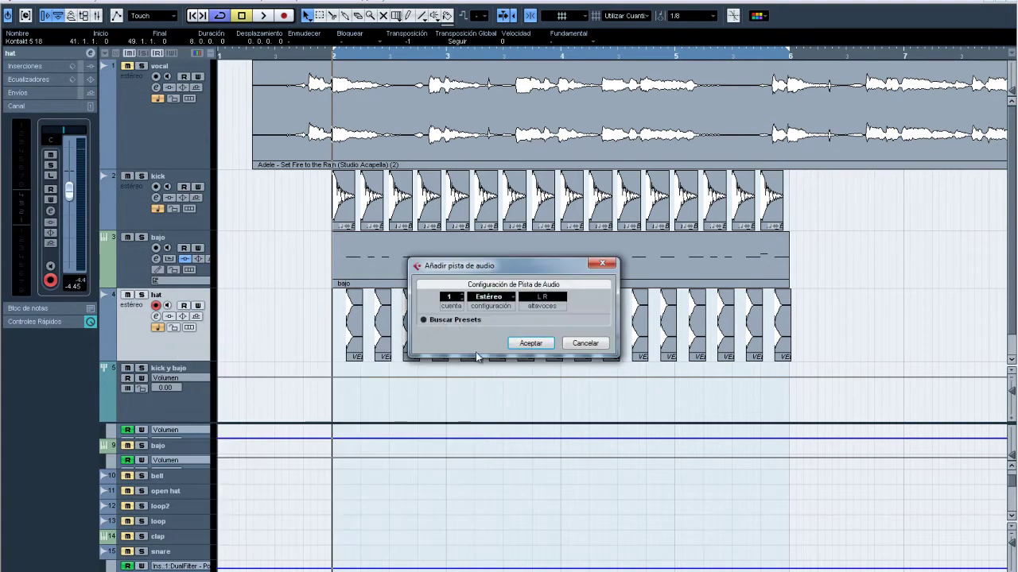
{"action": "left_click", "coordinate": [528, 342]}
{"action": "left_click", "coordinate": [39, 2]}
{"action": "left_click", "coordinate": [173, 366]}
{"action": "double_click", "coordinate": [167, 368]}
{"action": "type", "text": "clap"}
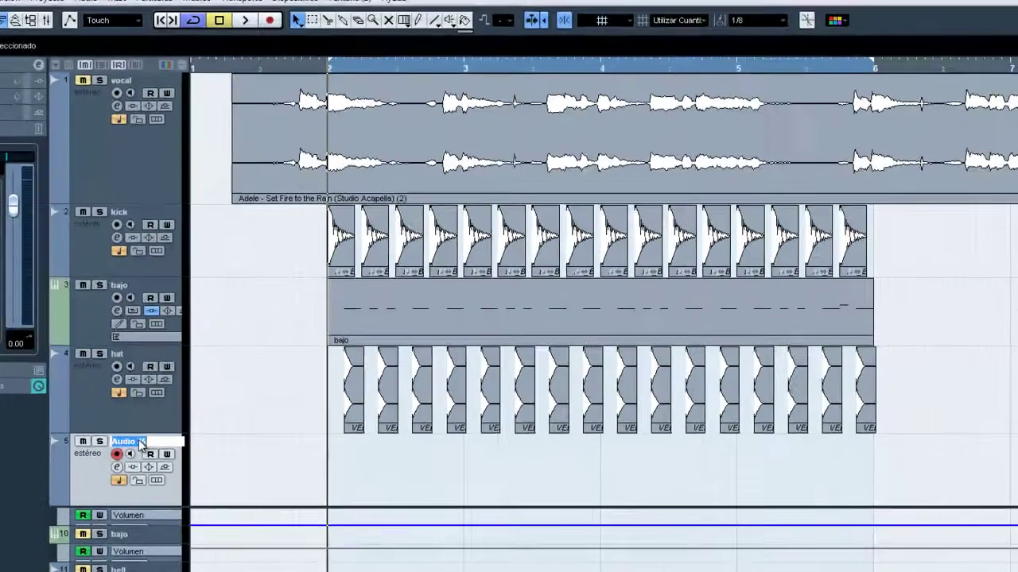
{"action": "key", "text": "Return"}
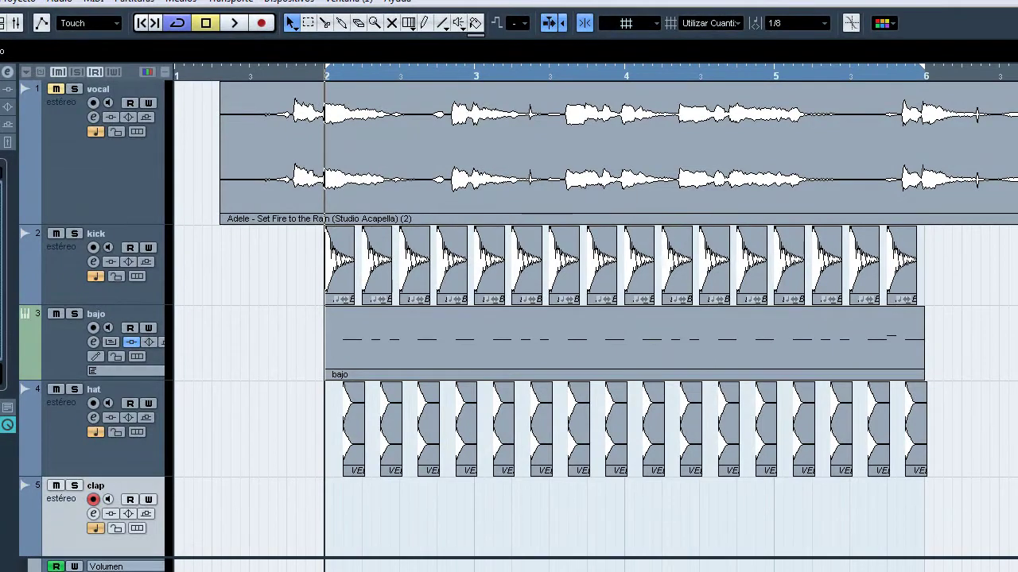
Start an audio file import for the clap track and browse Samples Produccion to the VEC4 Claps folder.
{"action": "left_click", "coordinate": [2, 2]}
{"action": "left_click", "coordinate": [203, 493]}
{"action": "left_click", "coordinate": [8, 3]}
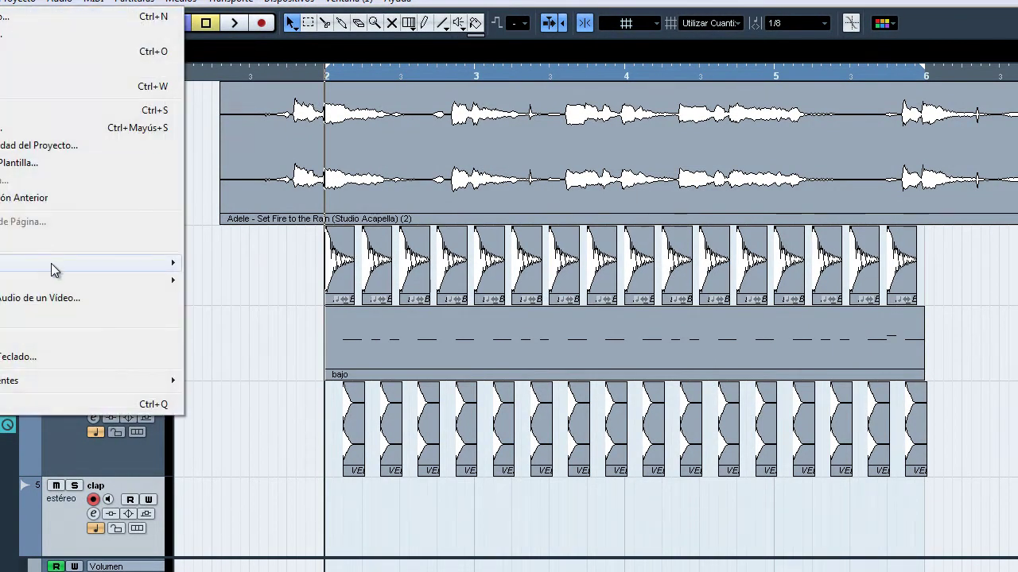
{"action": "mouse_move", "coordinate": [51, 263]}
{"action": "left_click", "coordinate": [213, 264]}
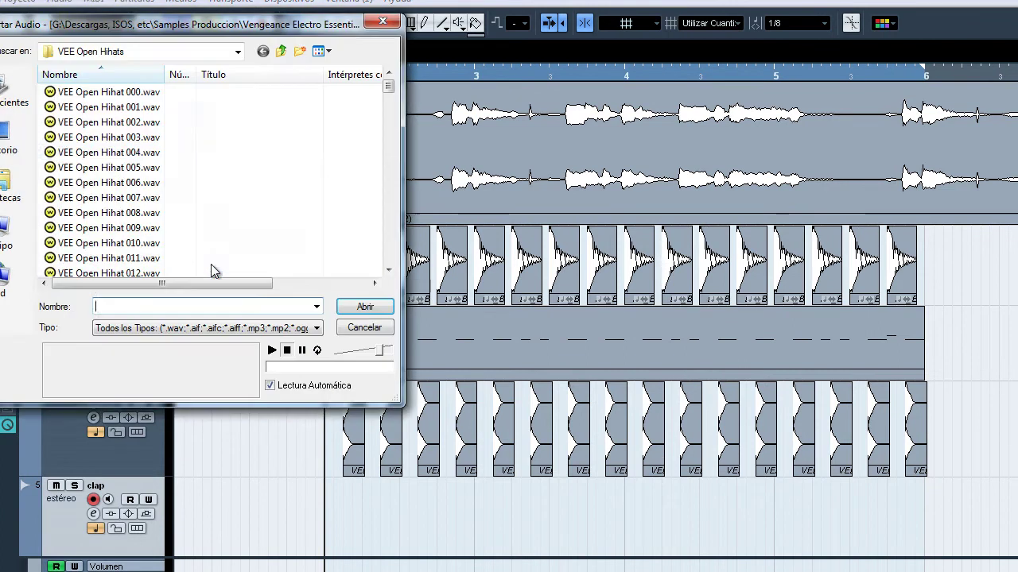
{"action": "left_click", "coordinate": [282, 52]}
{"action": "left_click", "coordinate": [283, 52]}
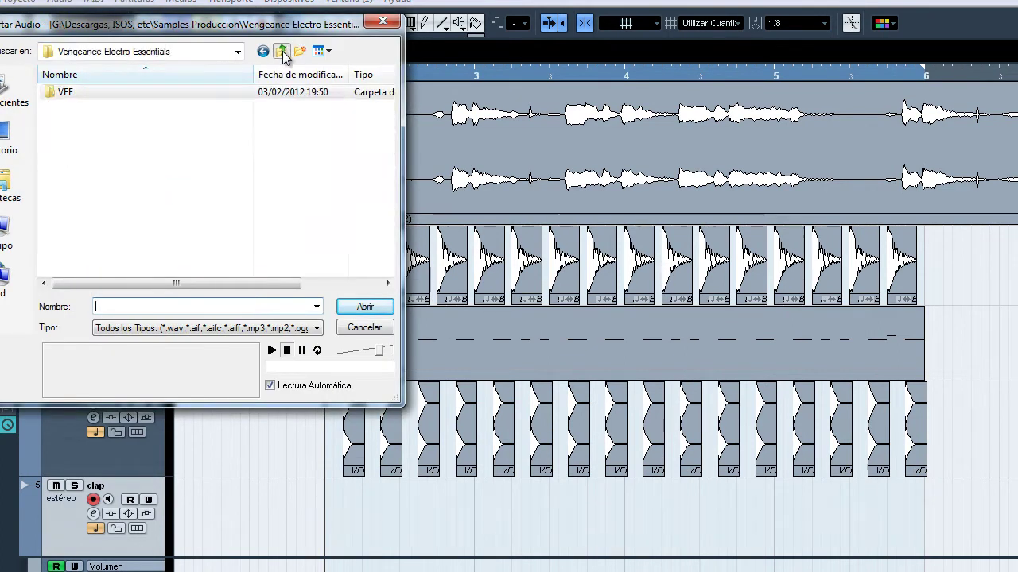
{"action": "left_click", "coordinate": [283, 52]}
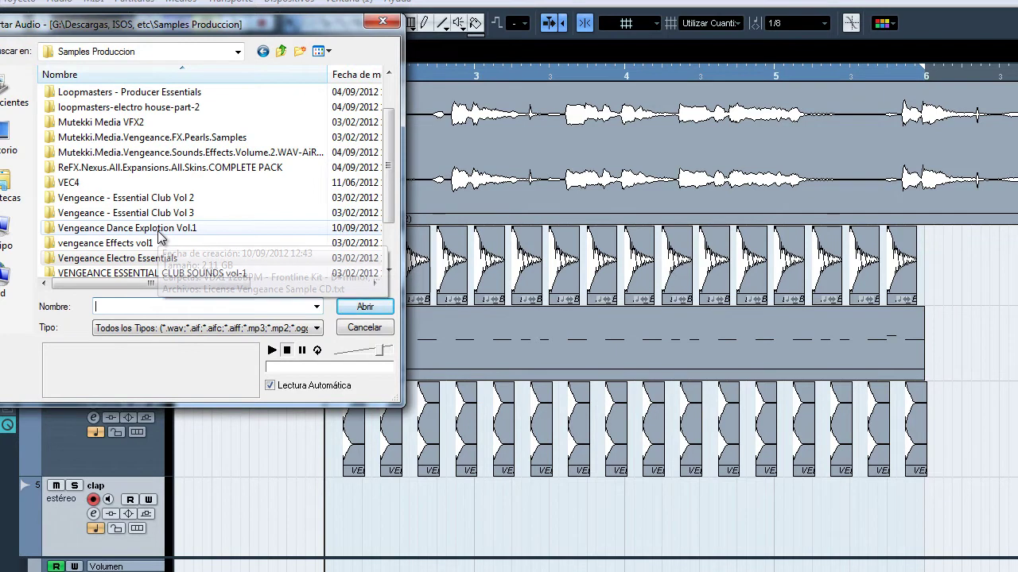
{"action": "scroll", "coordinate": [387, 203], "scroll_direction": "down", "scroll_amount": 2}
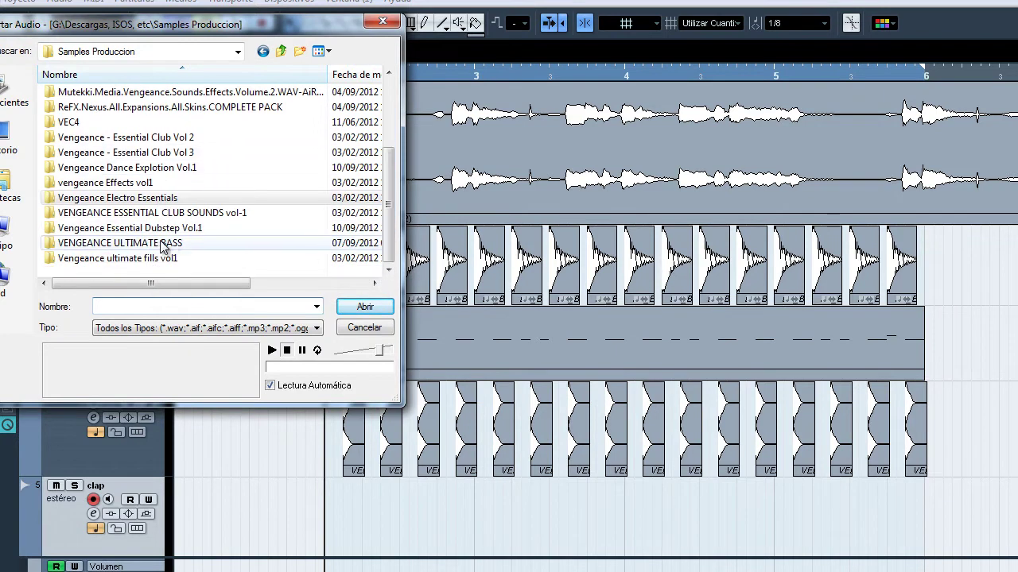
{"action": "scroll", "coordinate": [239, 198], "scroll_direction": "up", "scroll_amount": 2}
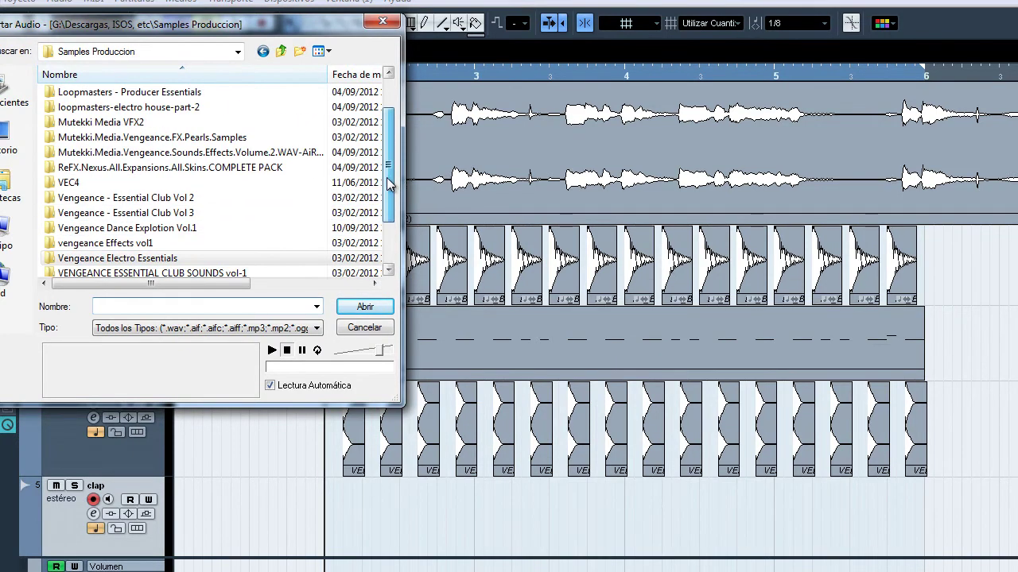
{"action": "double_click", "coordinate": [173, 184]}
{"action": "double_click", "coordinate": [88, 109]}
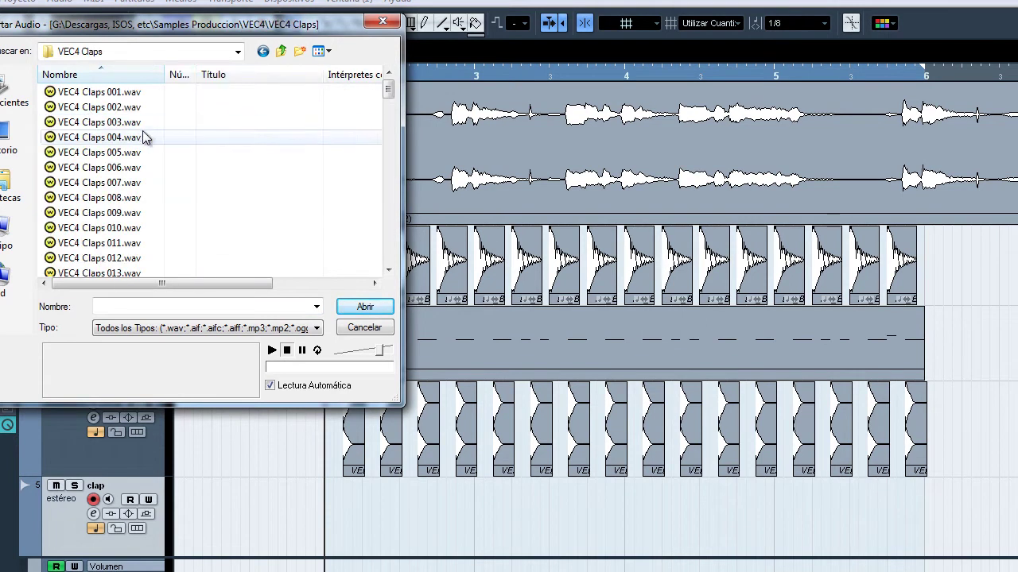
Switch to the VEC4 Snares folder and audition several samples, including VEC4 Snares 007 and 009.
{"action": "left_click", "coordinate": [280, 52]}
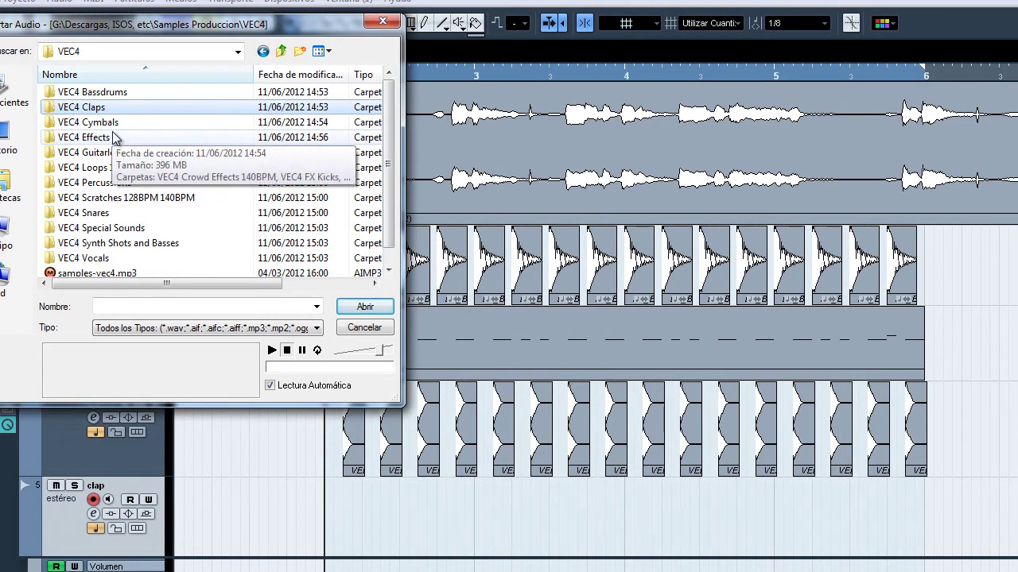
{"action": "double_click", "coordinate": [130, 216]}
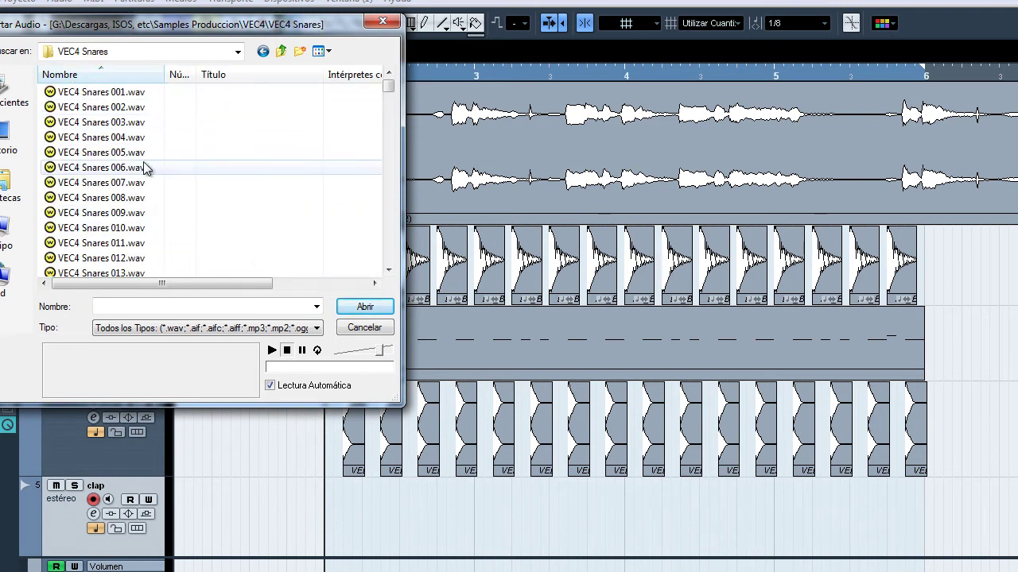
{"action": "left_click", "coordinate": [159, 168]}
{"action": "left_click", "coordinate": [141, 184]}
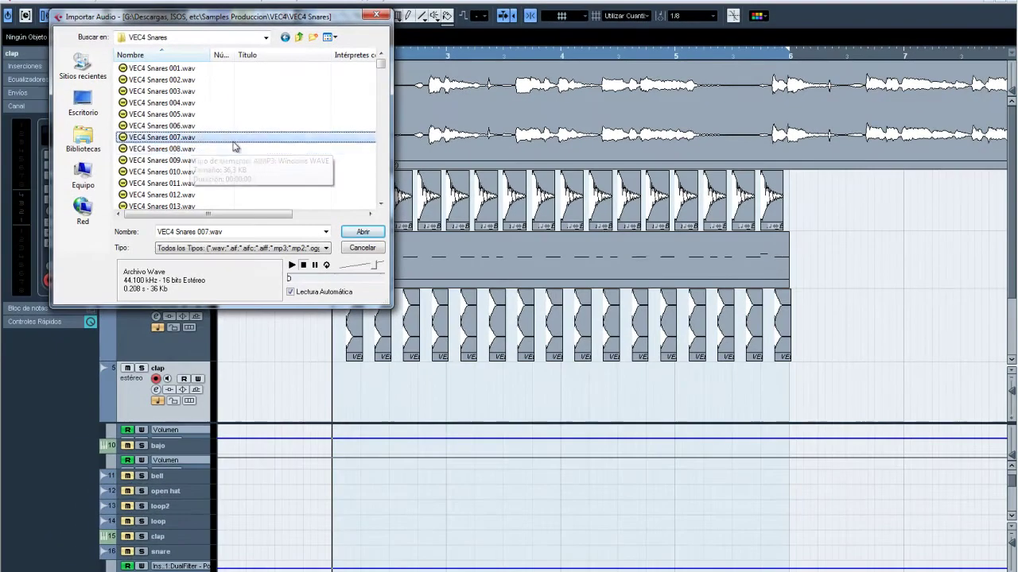
{"action": "left_click", "coordinate": [225, 159]}
{"action": "left_click", "coordinate": [193, 173]}
Go back to the VEC4 Claps folder and audition its first samples up to VEC4 Claps 004.
{"action": "left_click", "coordinate": [300, 38]}
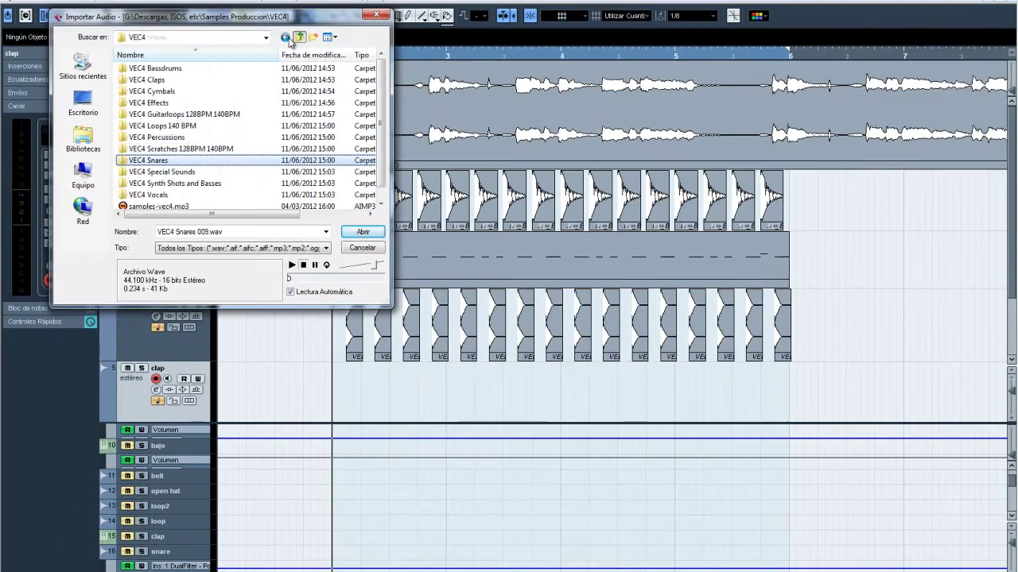
{"action": "double_click", "coordinate": [161, 78]}
{"action": "key", "text": "Down"}
{"action": "key", "text": "Down"}
{"action": "key", "text": "Down"}
{"action": "key", "text": "Down"}
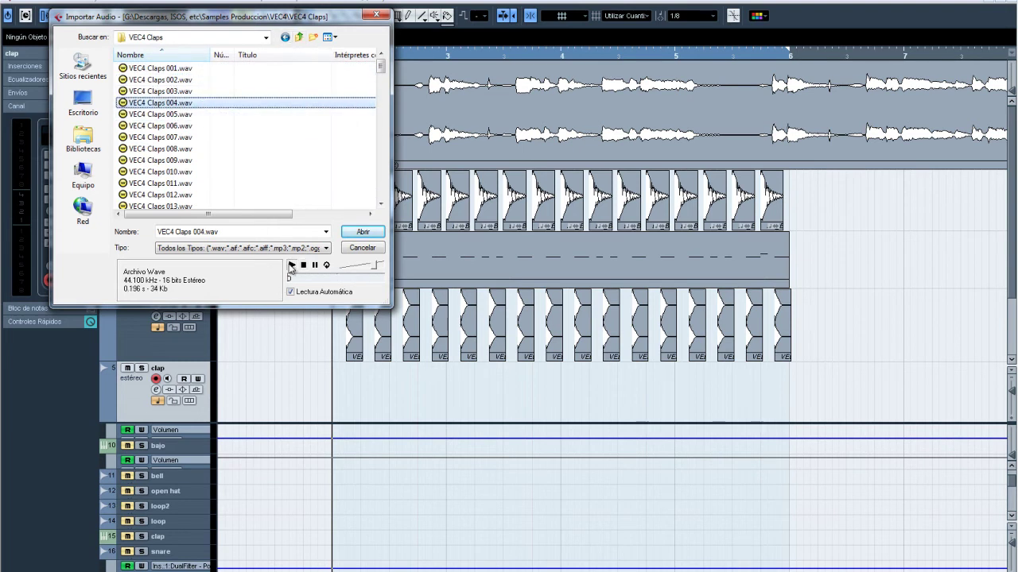
Import VEC4 Snares 028 from the VEC4 Snares folder, place it on beat 2 of bar 2 on the clap track, and play it.
{"action": "left_click", "coordinate": [298, 39]}
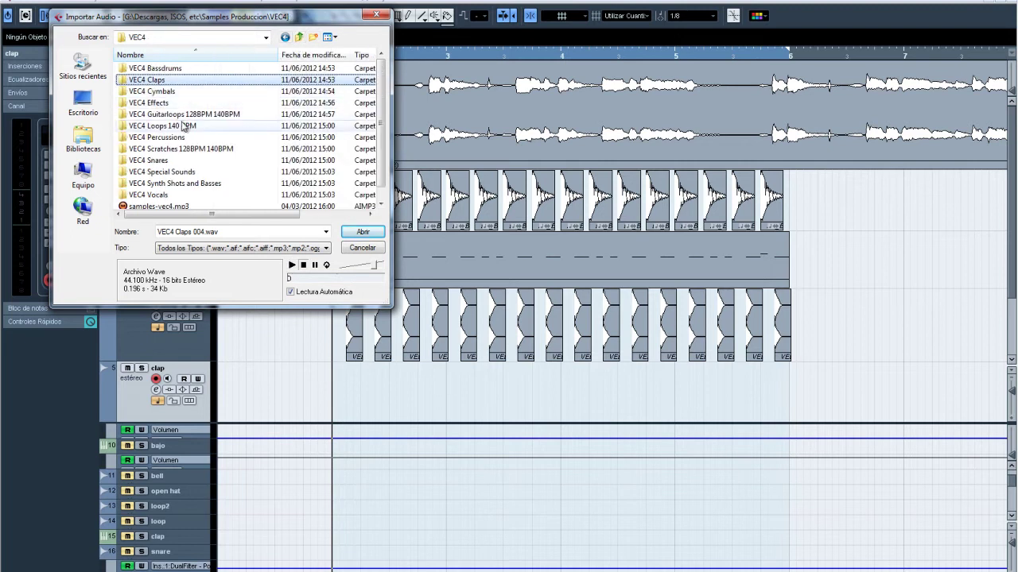
{"action": "double_click", "coordinate": [177, 161]}
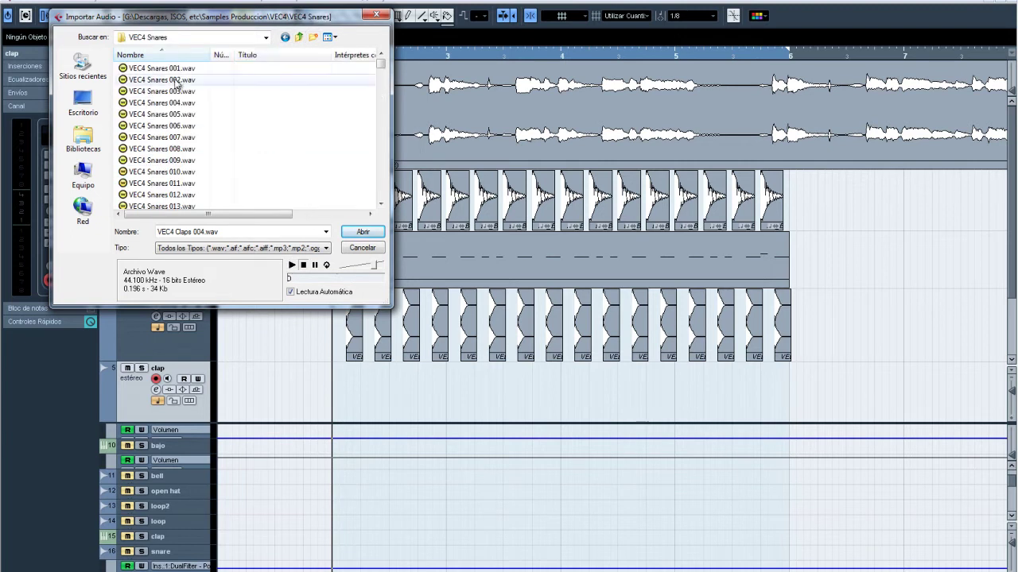
{"action": "left_click", "coordinate": [167, 160]}
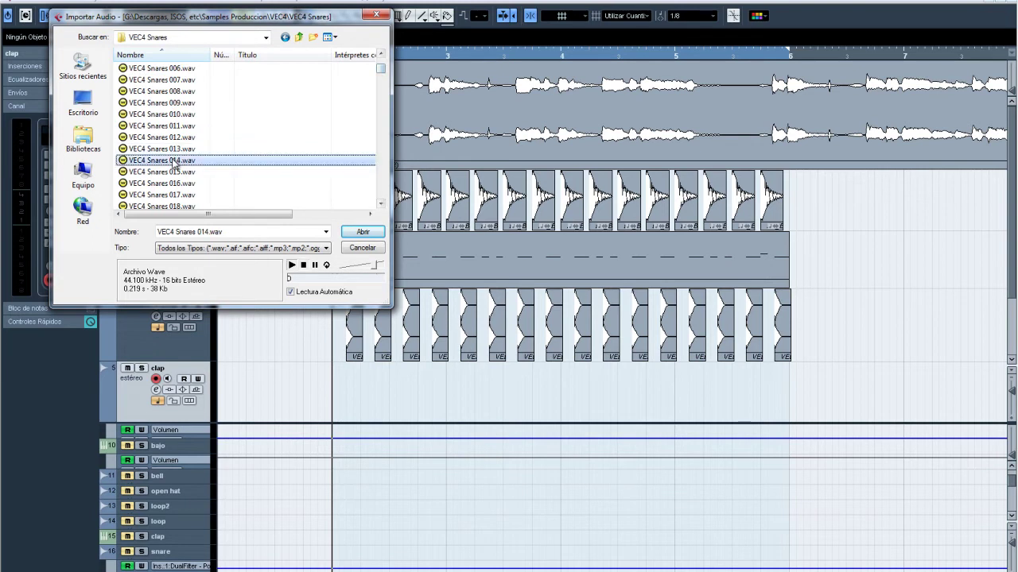
{"action": "scroll", "coordinate": [198, 179], "scroll_direction": "down", "scroll_amount": 4}
{"action": "left_click", "coordinate": [199, 184]}
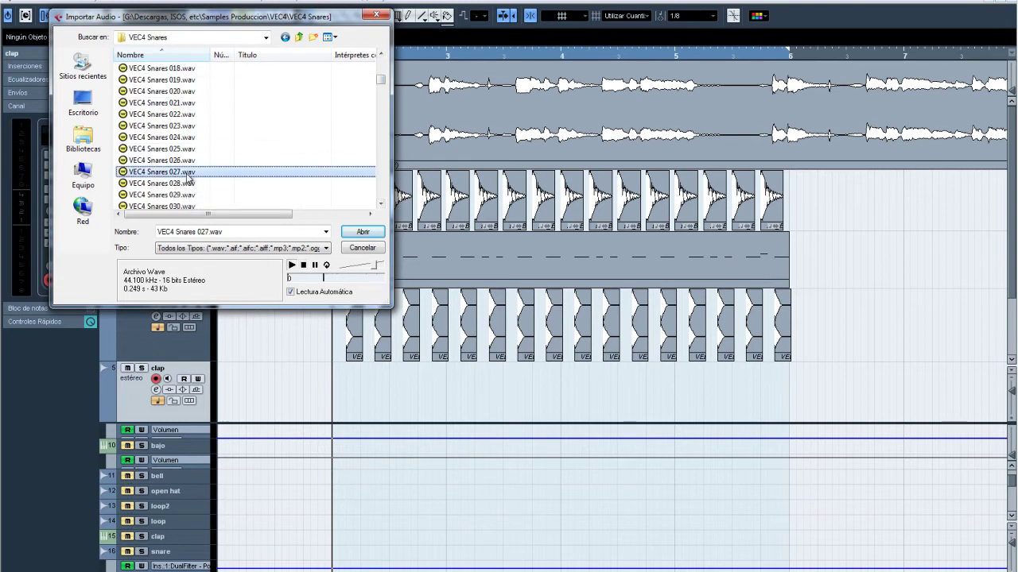
{"action": "left_click", "coordinate": [363, 231]}
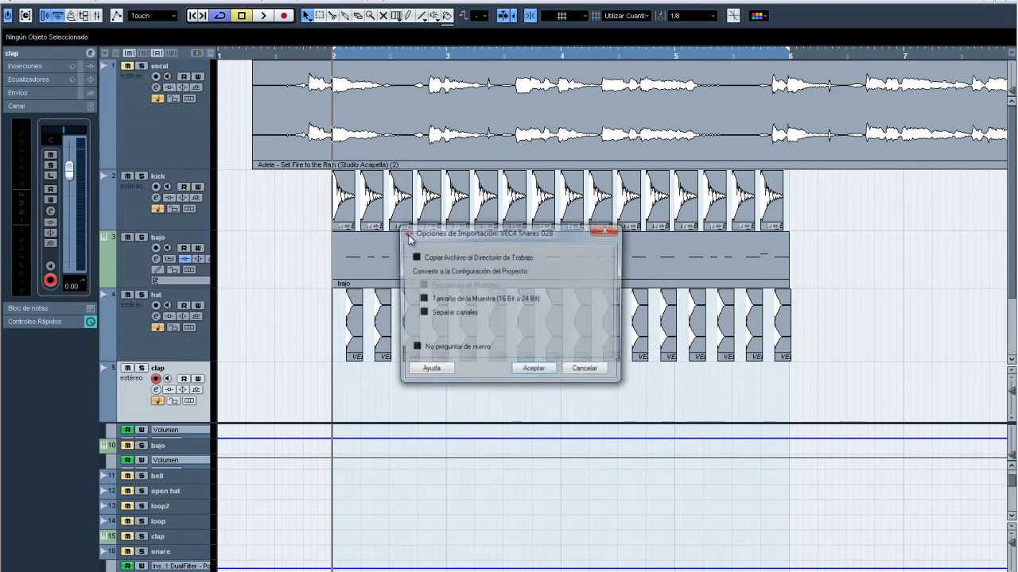
{"action": "left_click", "coordinate": [538, 368]}
{"action": "left_click_drag", "start_coordinate": [345, 399], "coordinate": [380, 391]}
{"action": "key", "text": "space"}
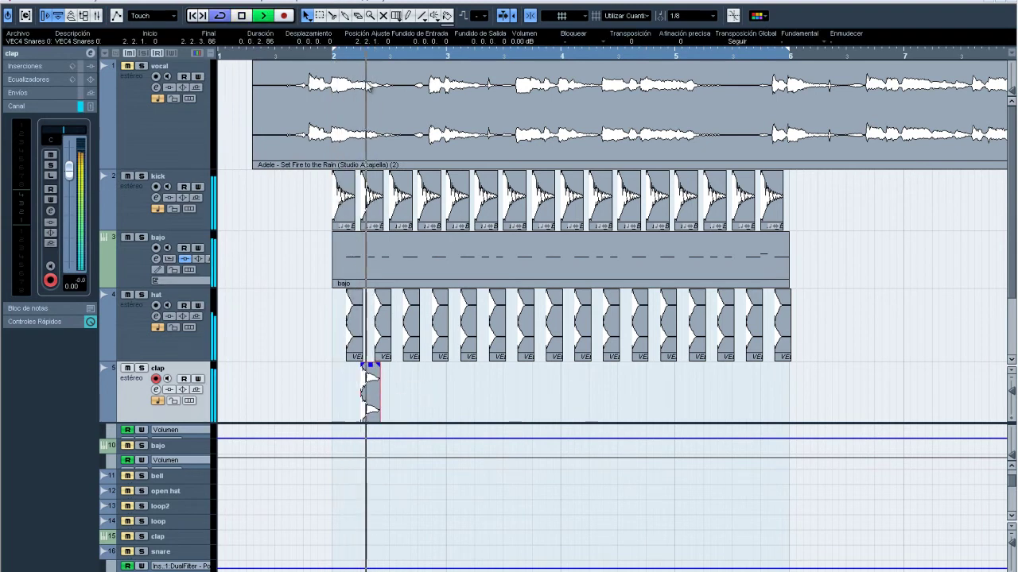
Copy the clap to beat 4 of bar 2 and set the grid type to Tiempo.
{"action": "left_click_drag", "start_coordinate": [370, 396], "coordinate": [431, 392]}
{"action": "left_click", "coordinate": [577, 21]}
{"action": "left_click", "coordinate": [577, 50]}
{"action": "left_click_drag", "start_coordinate": [278, 472], "coordinate": [247, 473]}
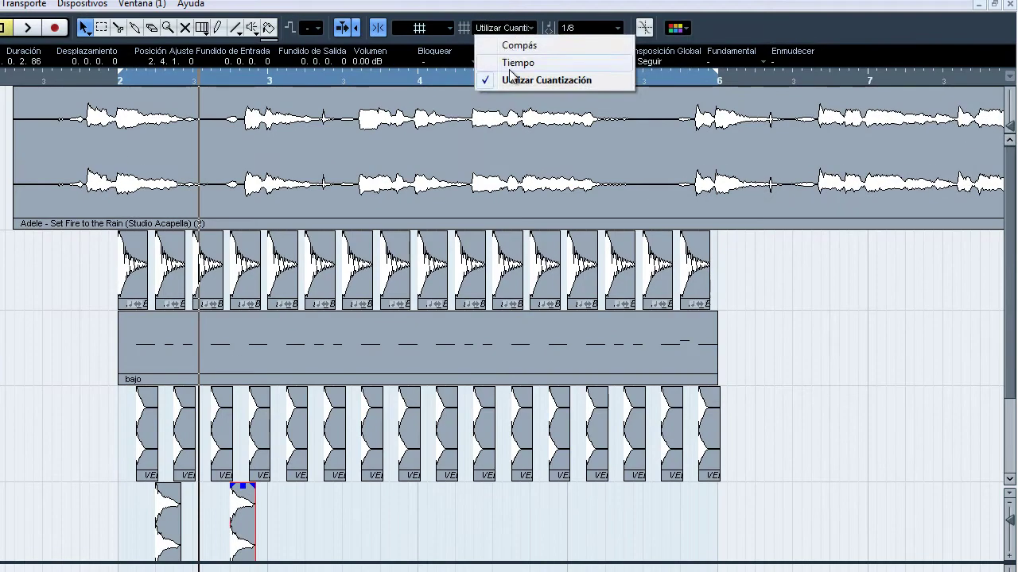
{"action": "left_click_drag", "start_coordinate": [143, 539], "coordinate": [179, 539]}
{"action": "left_click", "coordinate": [239, 531]}
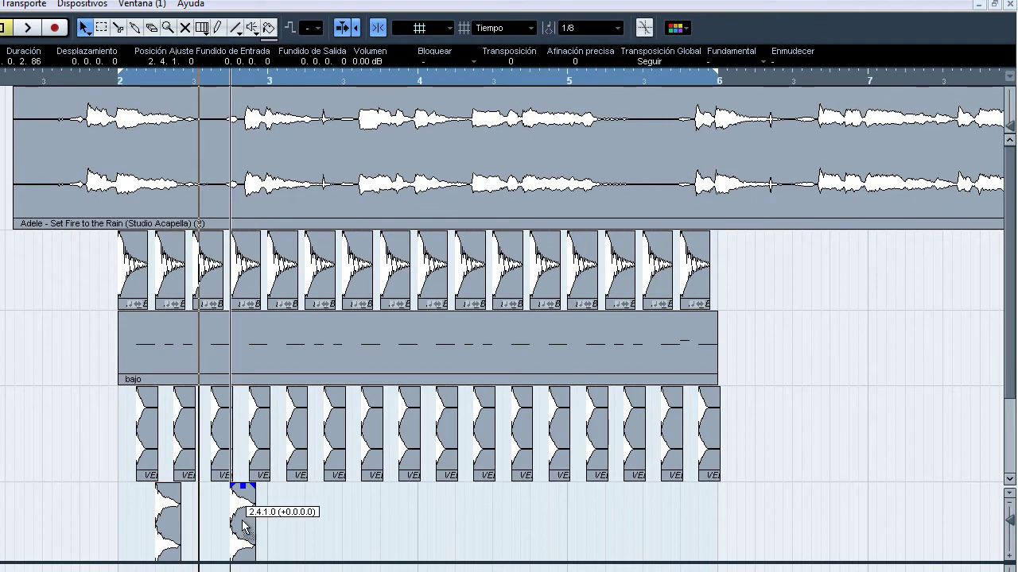
Select bar 2 of the clap track as a range, duplicate it three times through bar 5, and play the beat.
{"action": "left_click", "coordinate": [106, 35]}
{"action": "left_click_drag", "start_coordinate": [130, 494], "coordinate": [257, 507]}
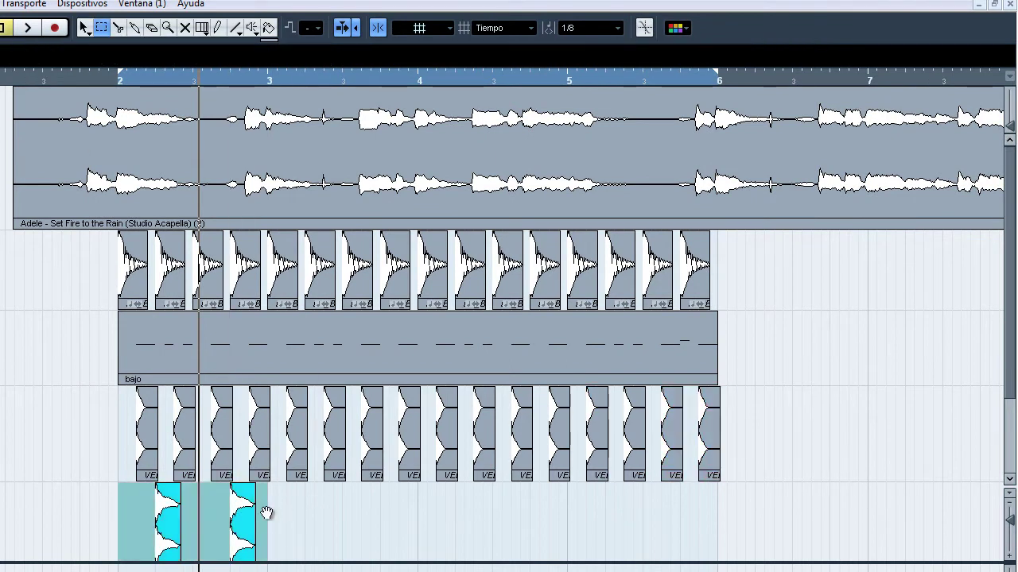
{"action": "key", "text": "ctrl+d"}
{"action": "key", "text": "ctrl+d"}
{"action": "key", "text": "ctrl+d"}
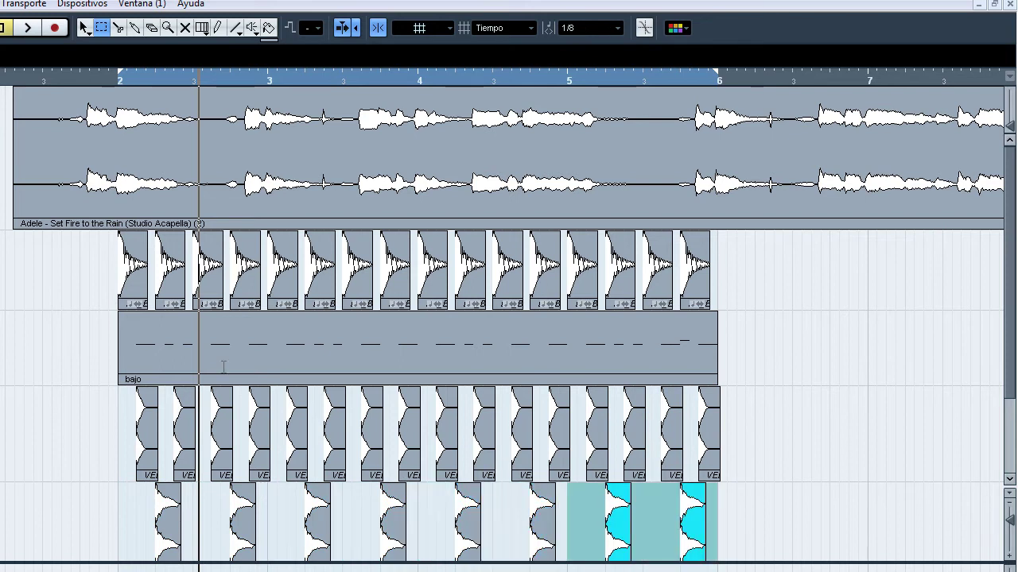
{"action": "left_click", "coordinate": [115, 81]}
{"action": "key", "text": "space"}
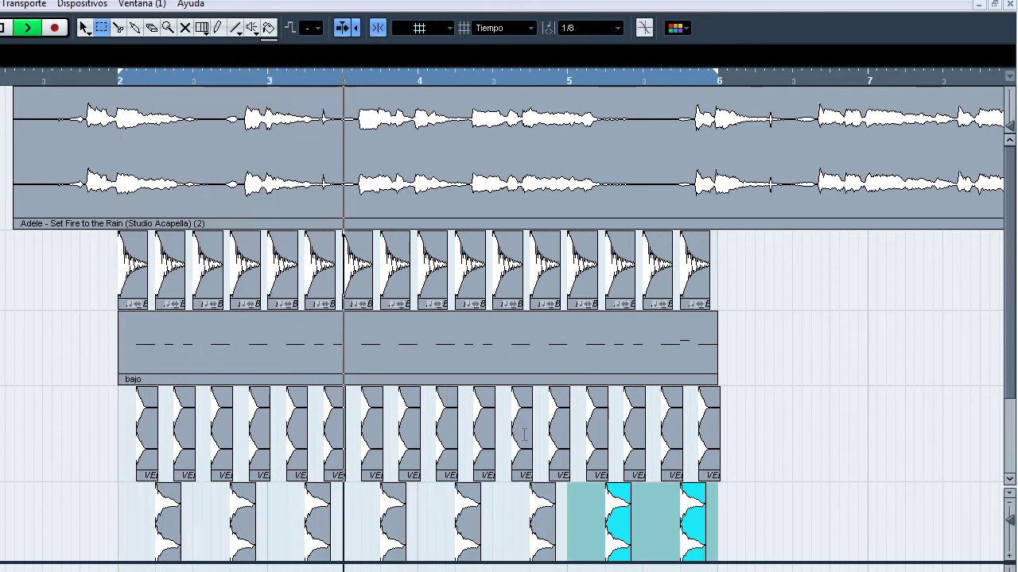
{"action": "key", "text": "space"}
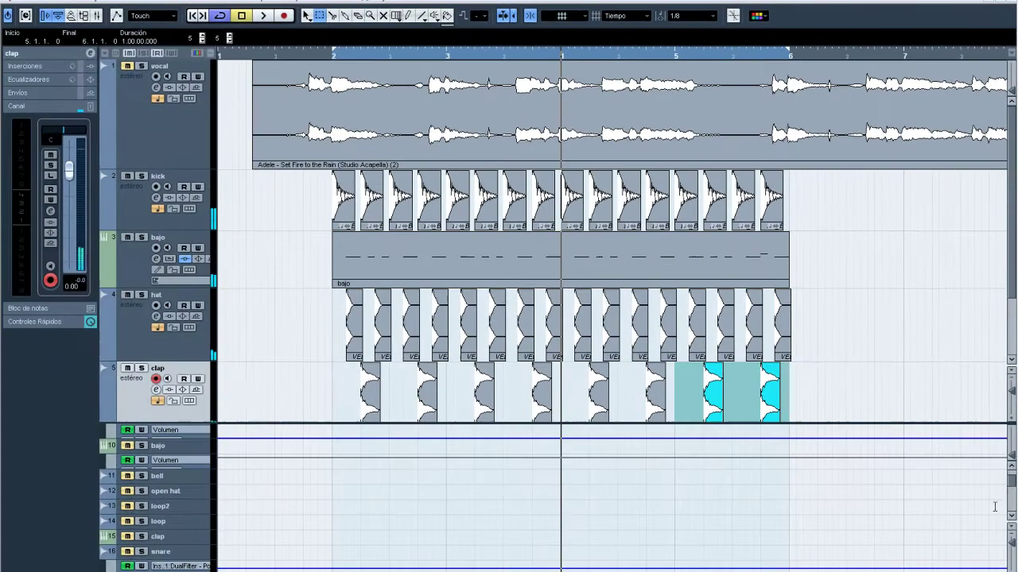
Inspect the Kontakt 5 instrument on the older clap track 15 in the lower track list.
{"action": "left_click", "coordinate": [1012, 490]}
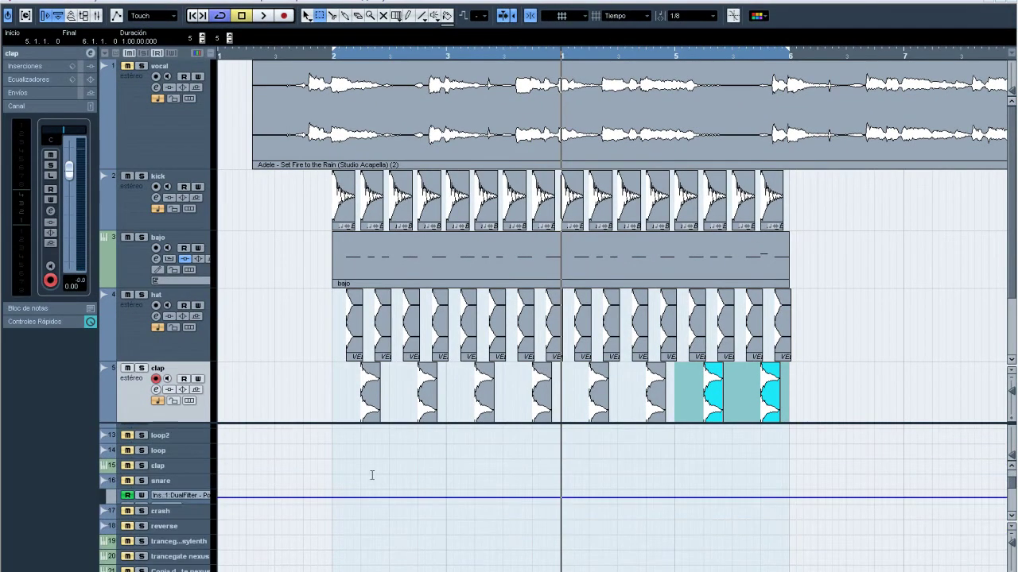
{"action": "left_click", "coordinate": [187, 471]}
{"action": "left_click", "coordinate": [88, 169]}
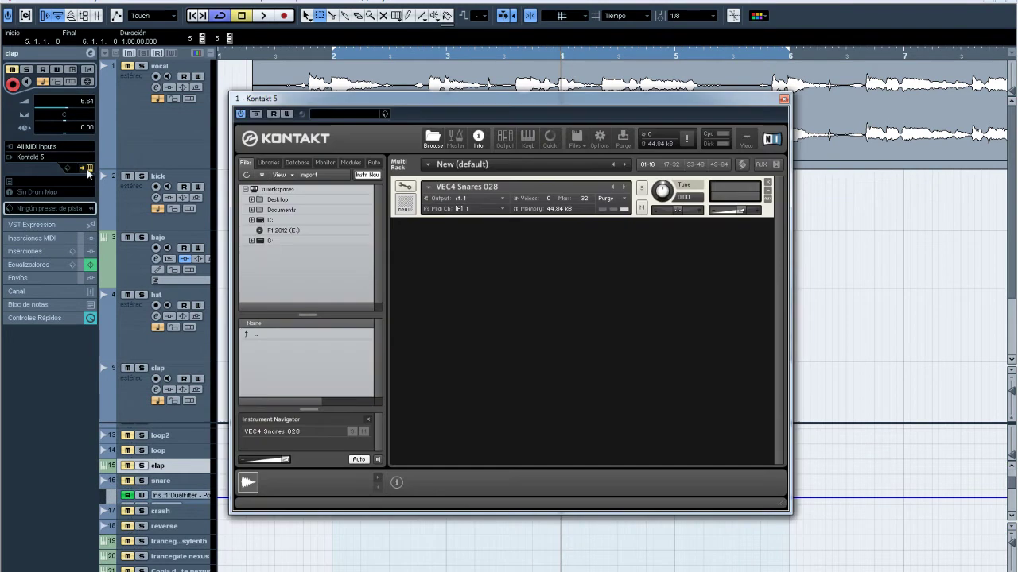
{"action": "left_click", "coordinate": [89, 170]}
Transpose all the clap events on track 5 to -1 and play the beat from bar 2.
{"action": "left_click", "coordinate": [303, 405]}
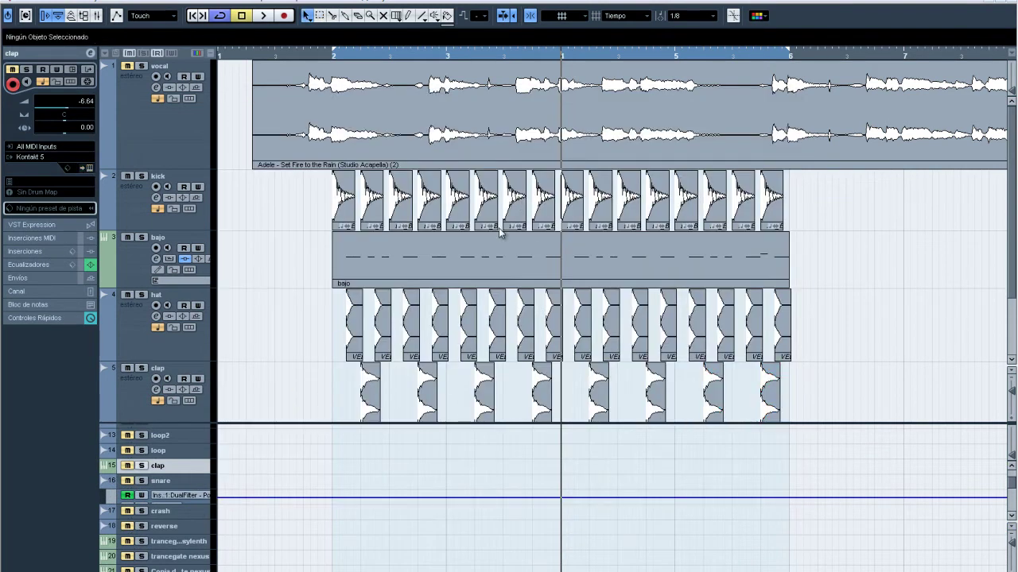
{"action": "left_click", "coordinate": [374, 380]}
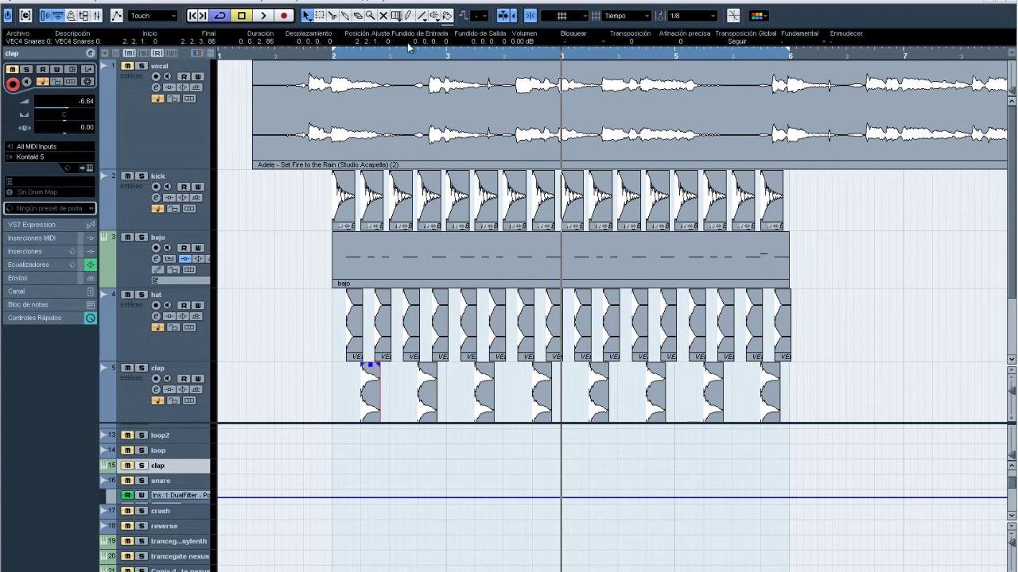
{"action": "left_click_drag", "start_coordinate": [833, 382], "coordinate": [350, 401]}
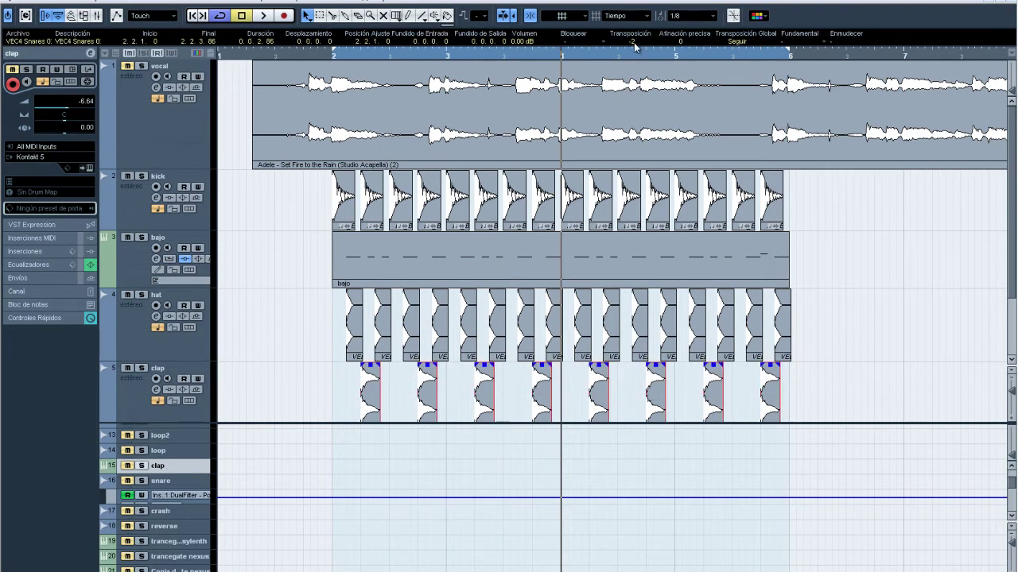
{"action": "left_click", "coordinate": [334, 56]}
{"action": "key", "text": "space"}
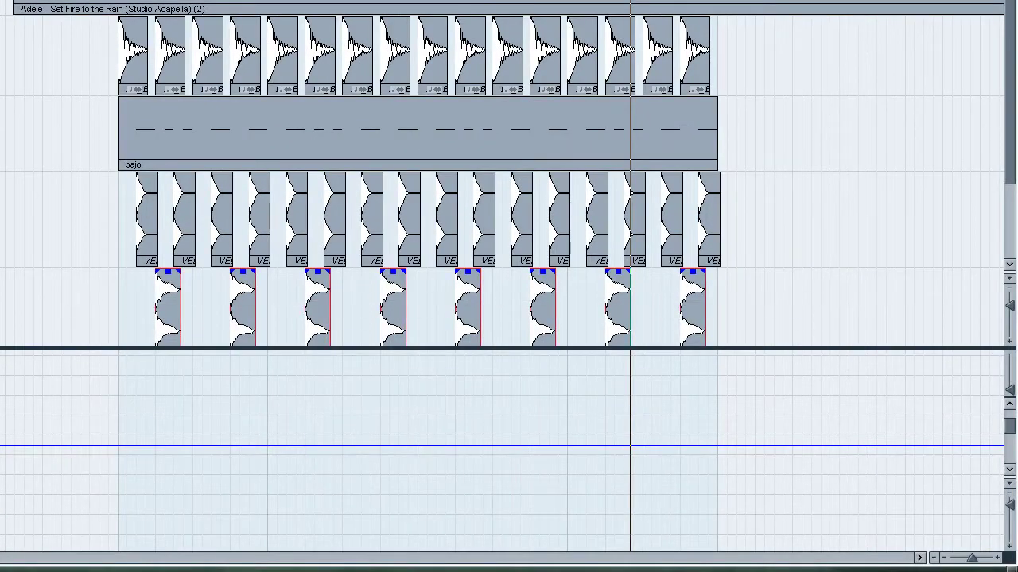
{"action": "left_click", "coordinate": [749, 295]}
{"action": "left_click", "coordinate": [696, 303]}
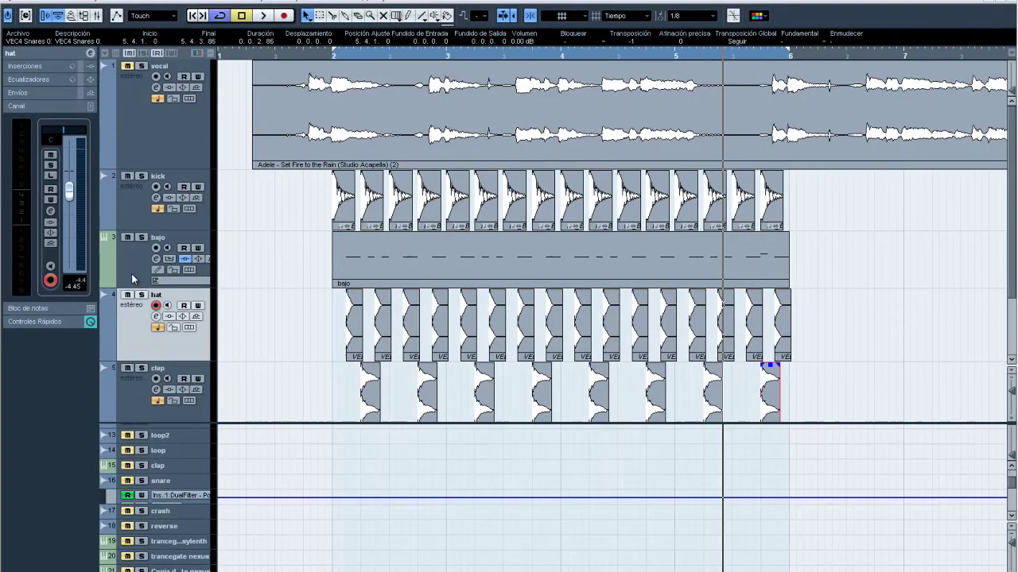
Examine the channels of the kick, bajo, hat and clap tracks, plus the equalizer of the older clap track 15.
{"action": "left_click", "coordinate": [132, 218]}
{"action": "left_click", "coordinate": [134, 266]}
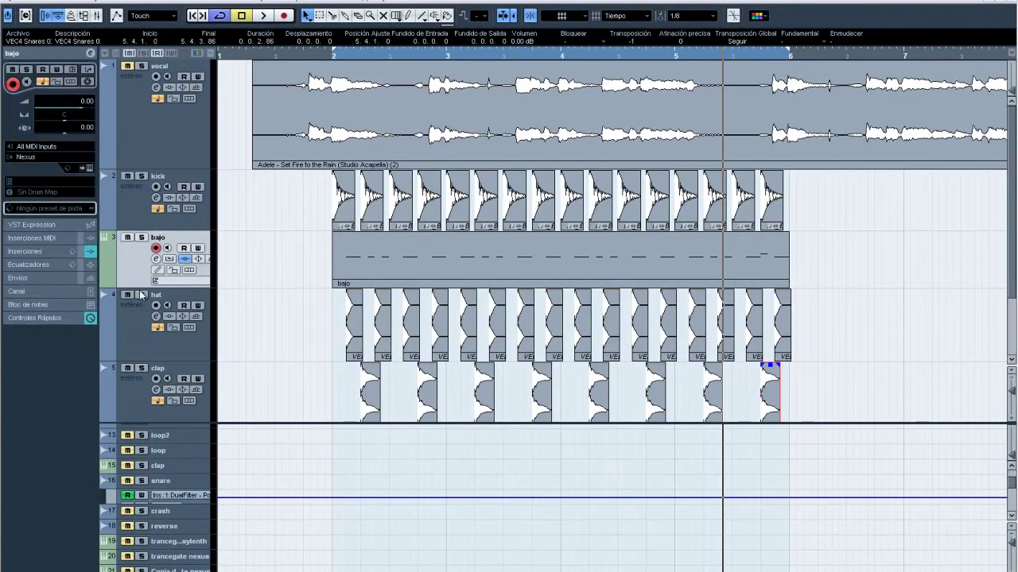
{"action": "left_click", "coordinate": [138, 347]}
{"action": "left_click", "coordinate": [134, 401]}
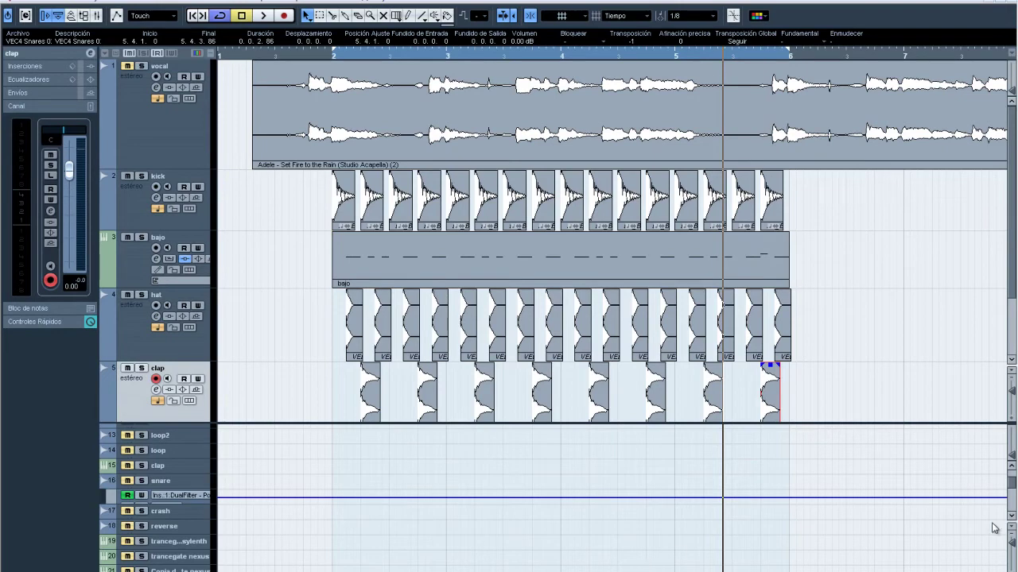
{"action": "scroll", "coordinate": [1012, 484], "scroll_direction": "up", "scroll_amount": 3}
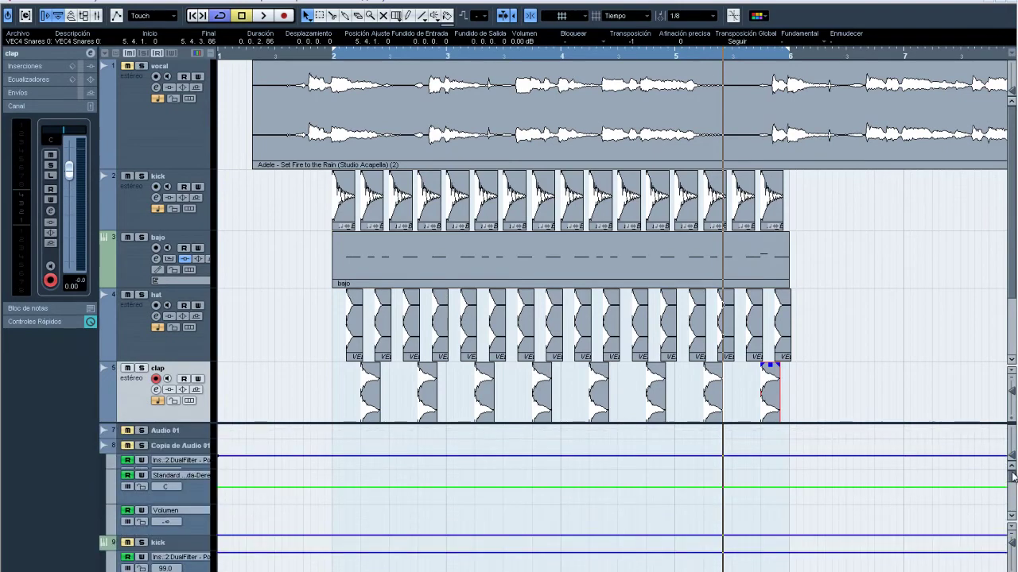
{"action": "left_click", "coordinate": [189, 515]}
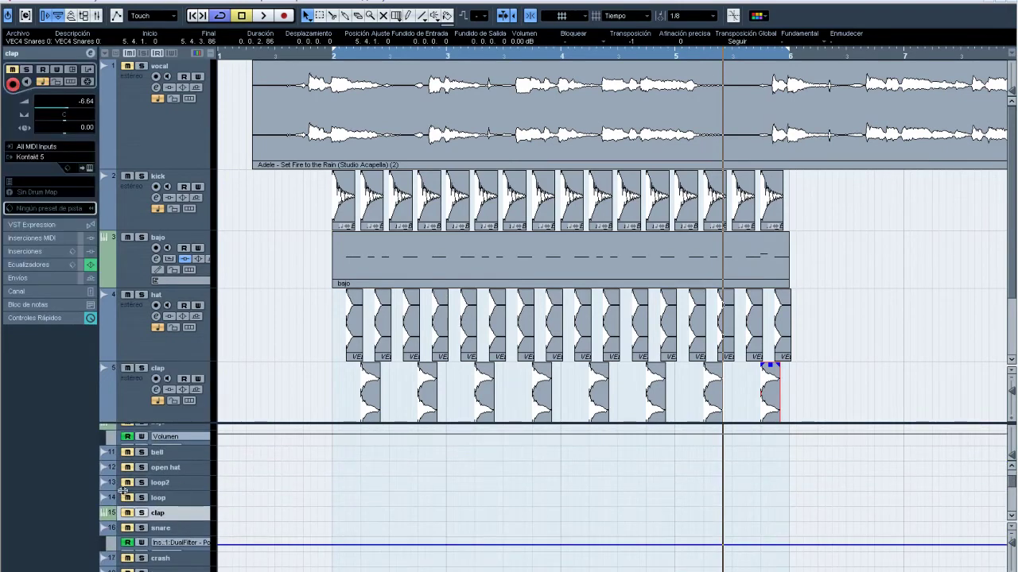
{"action": "left_click", "coordinate": [39, 265]}
{"action": "left_click", "coordinate": [23, 108]}
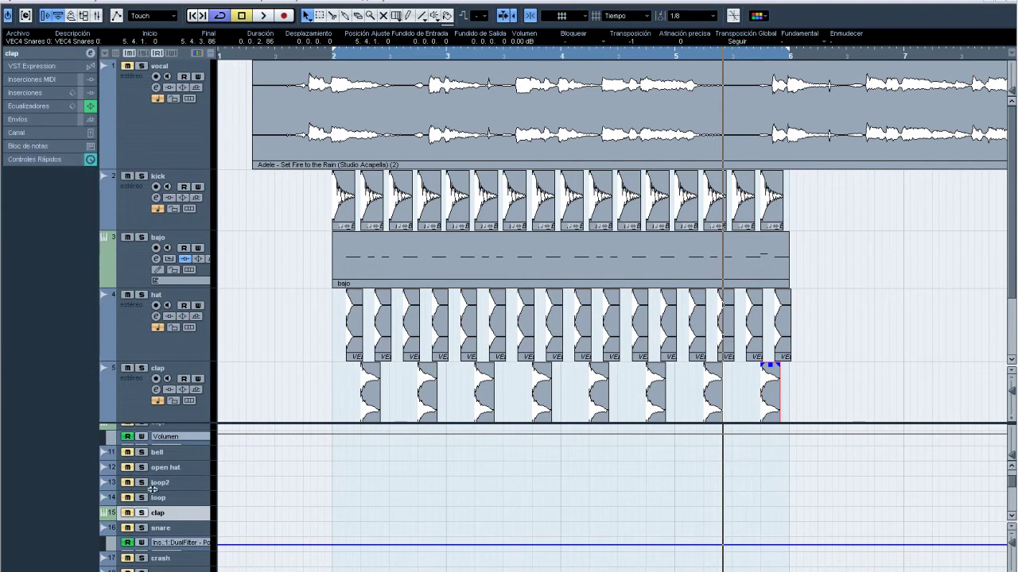
{"action": "left_click_drag", "start_coordinate": [1014, 482], "coordinate": [1014, 470]}
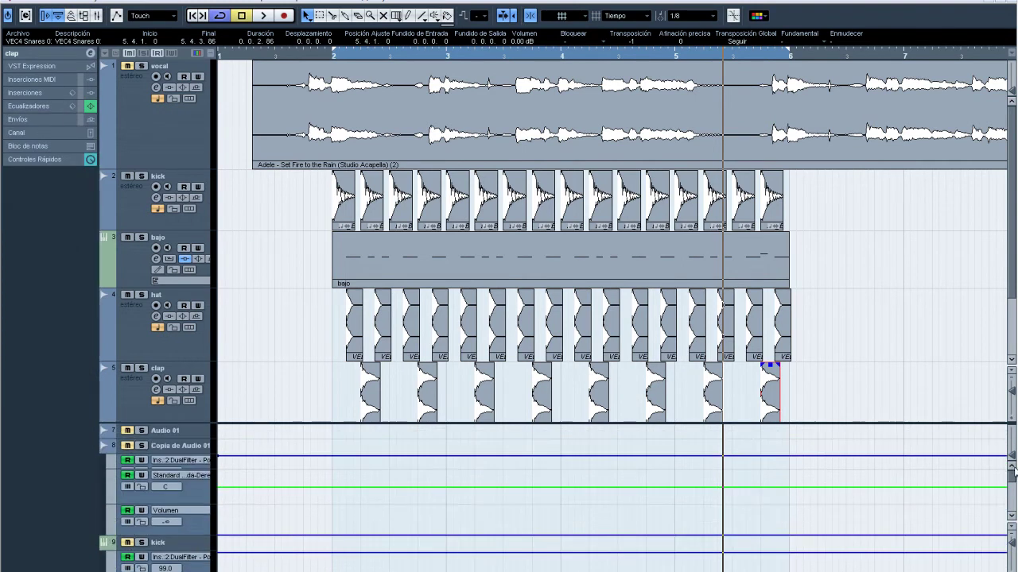
Solo the hat track, play it from bar 2, and open its channel settings.
{"action": "left_click", "coordinate": [124, 334]}
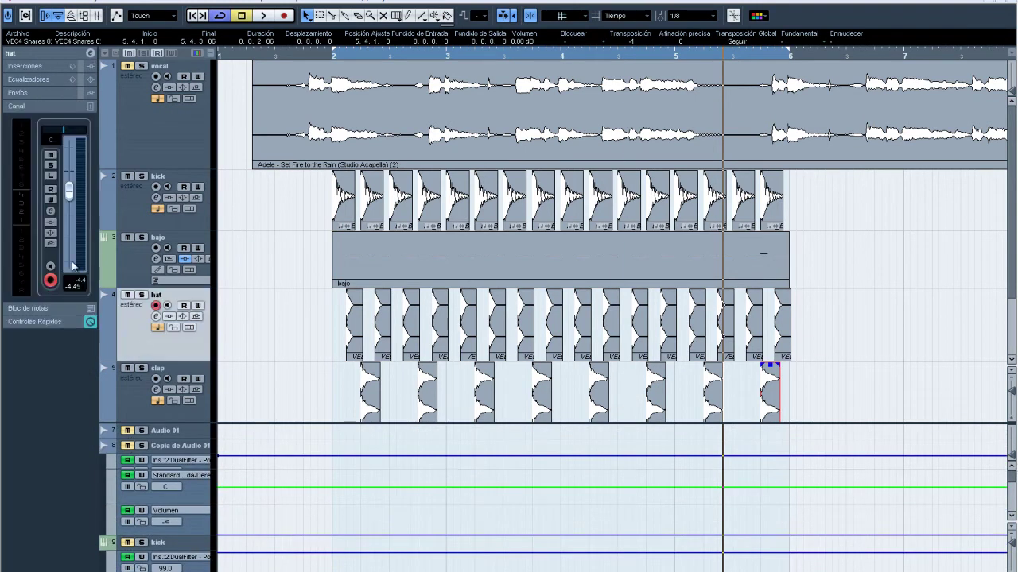
{"action": "left_click", "coordinate": [334, 58]}
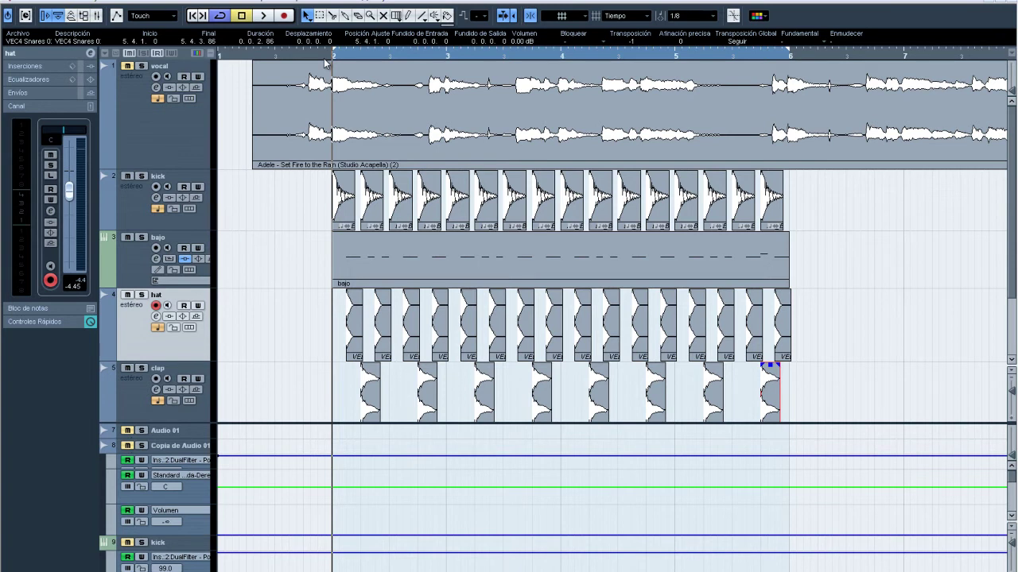
{"action": "left_click", "coordinate": [141, 295]}
{"action": "key", "text": "space"}
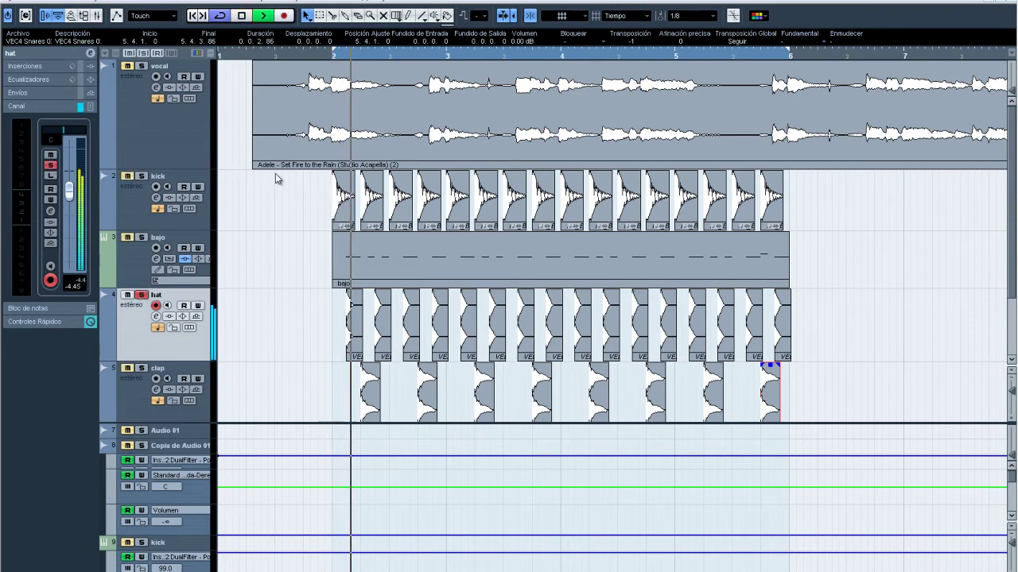
{"action": "left_click", "coordinate": [90, 59]}
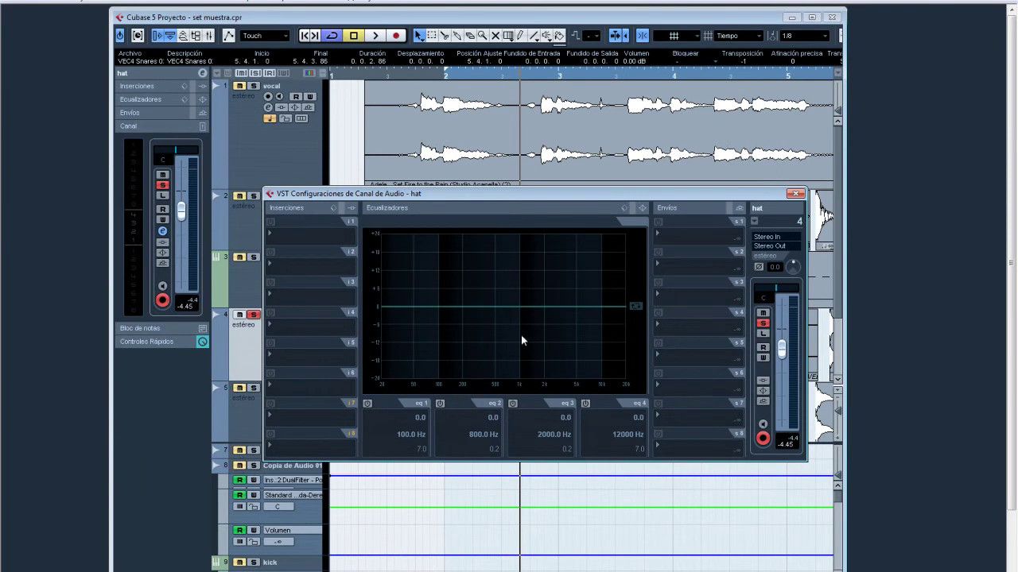
Cut the hat's lows with EQ band 1 at -23.8 dB, 845 Hz and Q 3.6, and compare it against the bypassed band.
{"action": "left_click", "coordinate": [368, 403]}
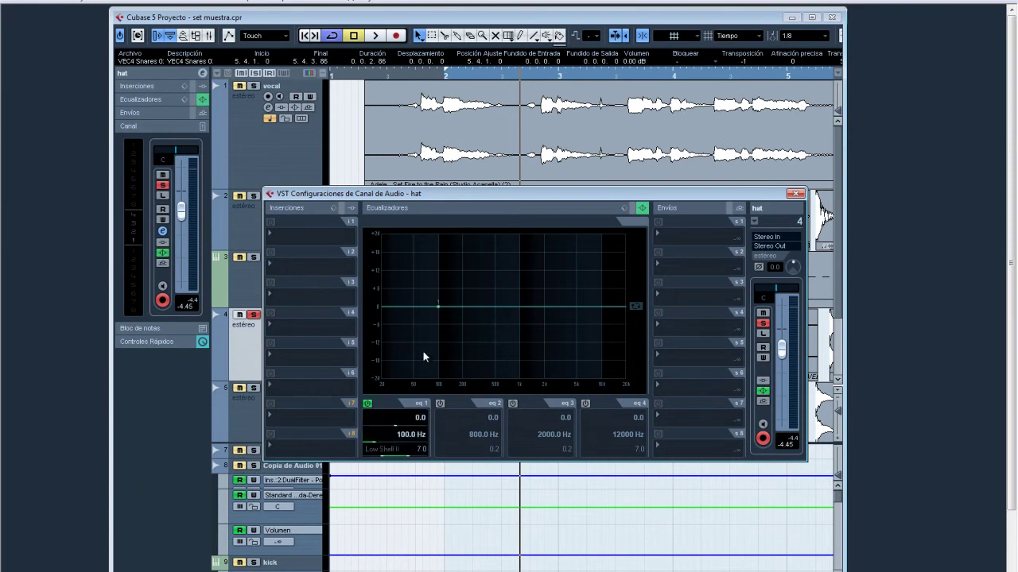
{"action": "key", "text": "space"}
{"action": "left_click_drag", "start_coordinate": [459, 199], "coordinate": [438, 146]}
{"action": "left_click_drag", "start_coordinate": [420, 261], "coordinate": [429, 325]}
{"action": "left_click_drag", "start_coordinate": [390, 402], "coordinate": [399, 402]}
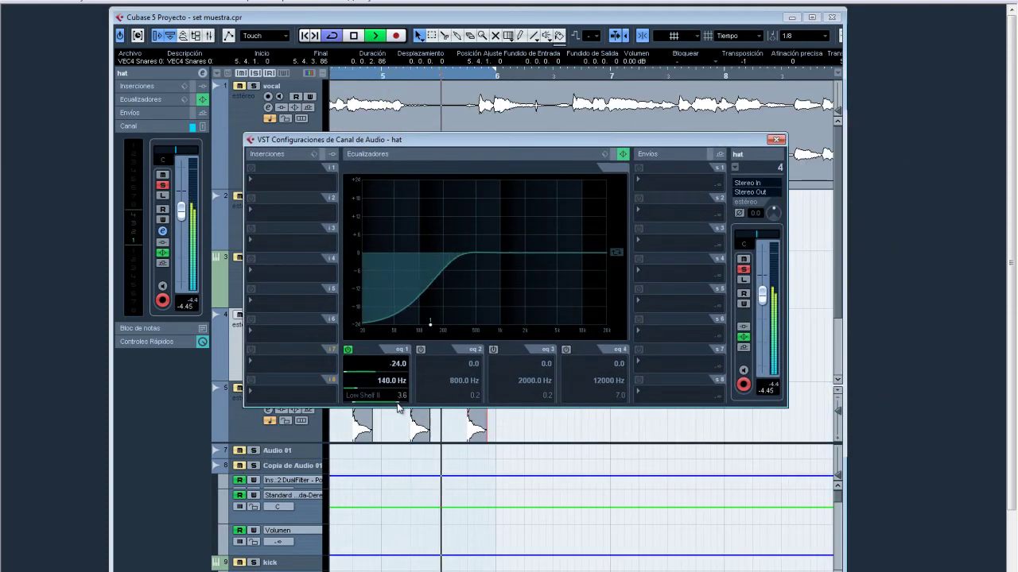
{"action": "left_click_drag", "start_coordinate": [430, 322], "coordinate": [494, 323]}
{"action": "key", "text": "space"}
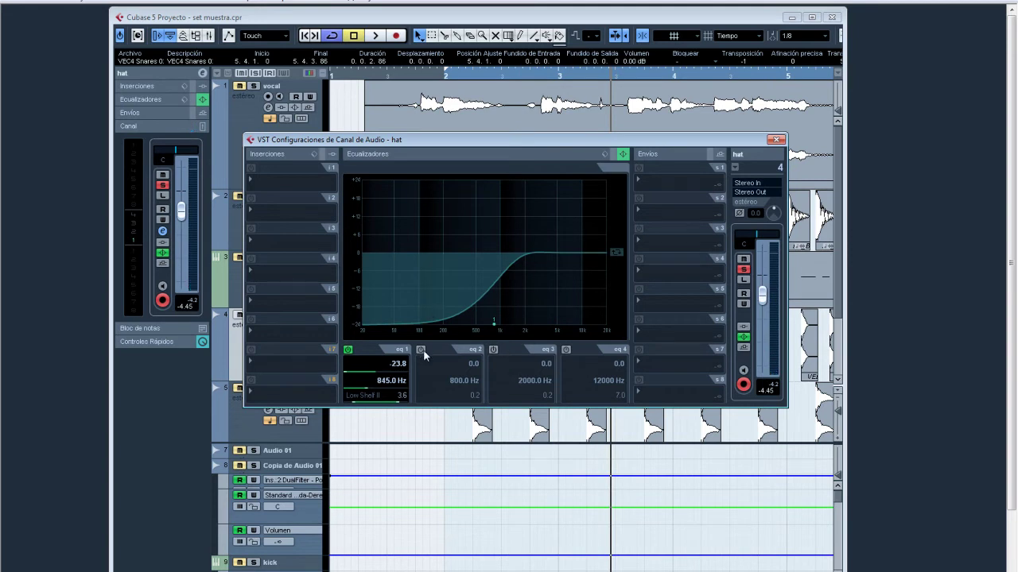
{"action": "left_click", "coordinate": [349, 350]}
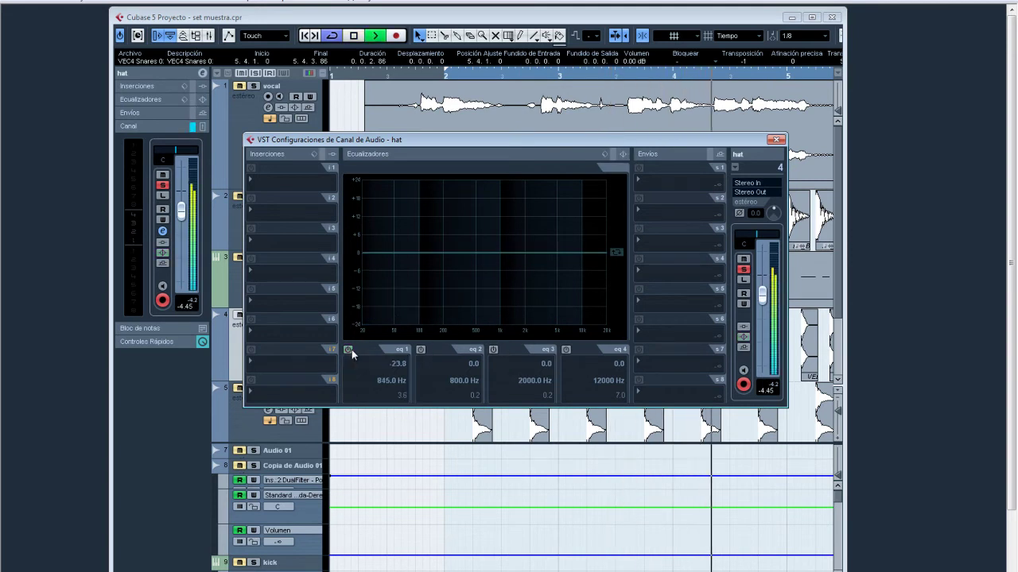
{"action": "left_click", "coordinate": [348, 350]}
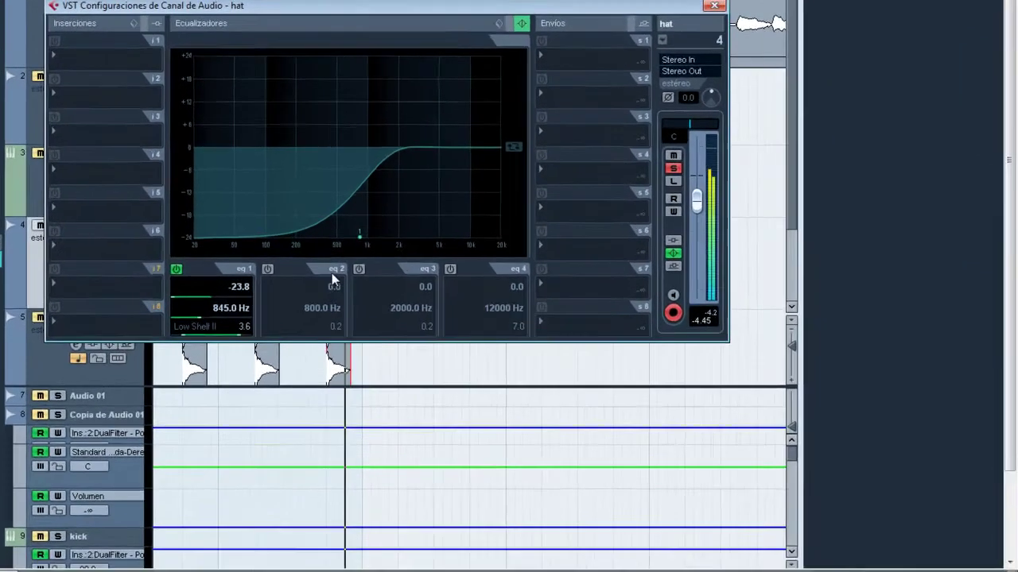
Boost the hat's highs with EQ band 3 at 3.0 dB, 6810 Hz and Q 1.7, and close its channel settings.
{"action": "left_click", "coordinate": [359, 269]}
{"action": "left_click_drag", "start_coordinate": [400, 149], "coordinate": [419, 111]}
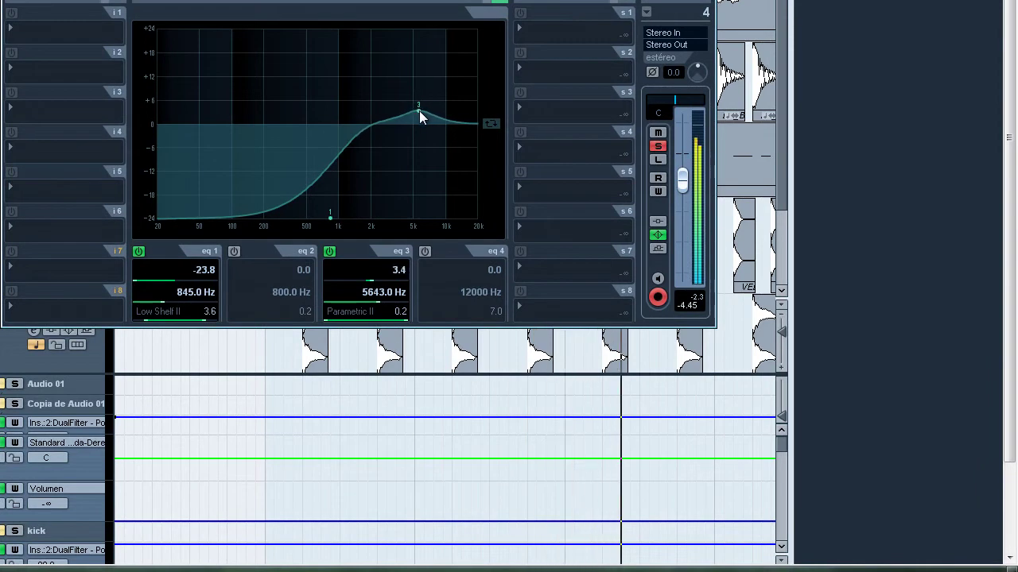
{"action": "left_click", "coordinate": [398, 321]}
{"action": "mouse_move", "coordinate": [399, 329]}
{"action": "left_mouse_down"}
{"action": "mouse_move", "coordinate": [381, 325]}
{"action": "mouse_move", "coordinate": [400, 331]}
{"action": "left_mouse_up"}
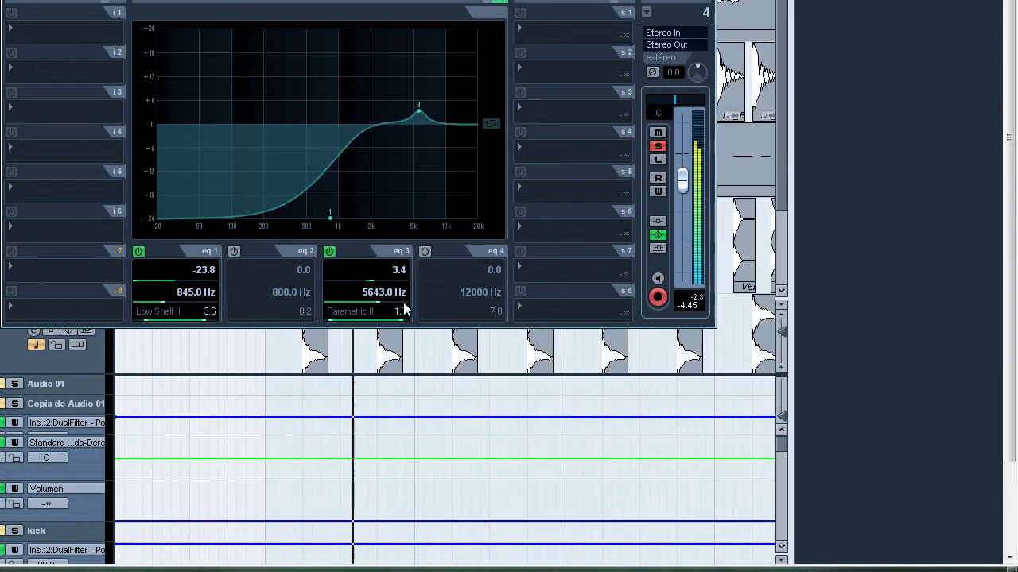
{"action": "mouse_move", "coordinate": [421, 110]}
{"action": "left_mouse_down"}
{"action": "mouse_move", "coordinate": [393, 114]}
{"action": "mouse_move", "coordinate": [435, 110]}
{"action": "left_mouse_up"}
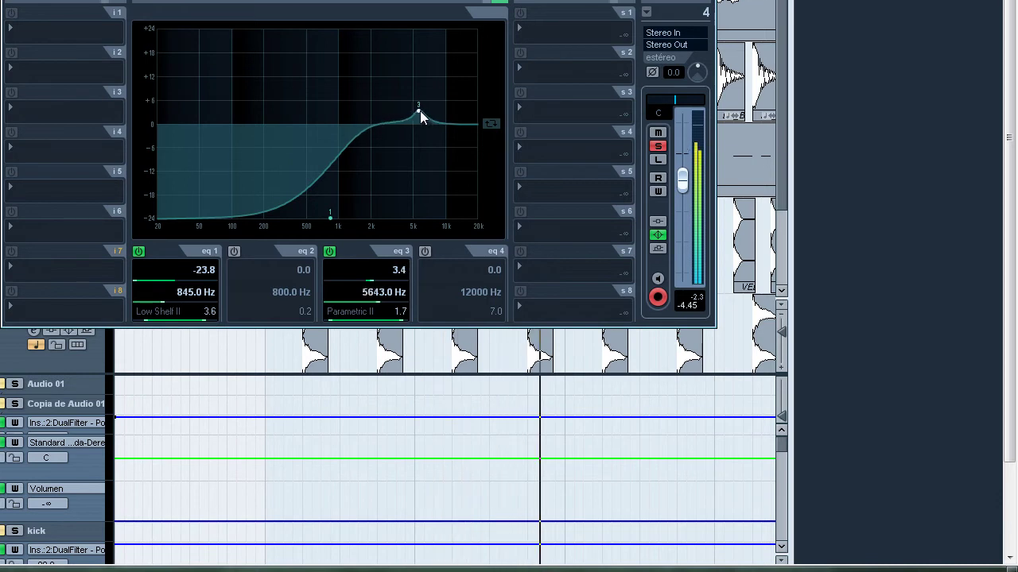
{"action": "mouse_move", "coordinate": [458, 210]}
{"action": "left_mouse_down"}
{"action": "mouse_move", "coordinate": [469, 211]}
{"action": "mouse_move", "coordinate": [441, 215]}
{"action": "left_mouse_up"}
{"action": "left_click_drag", "start_coordinate": [469, 349], "coordinate": [479, 349]}
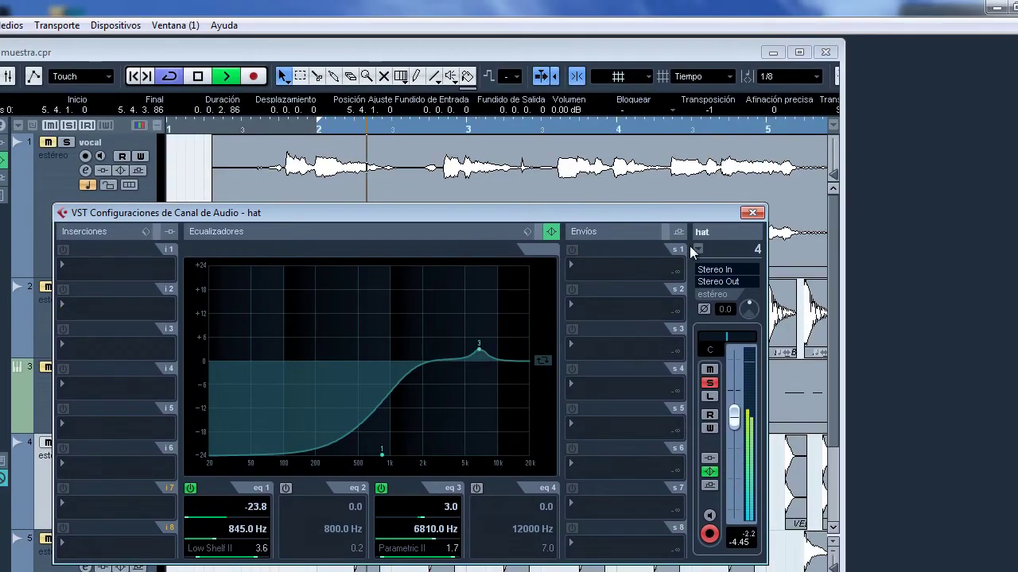
{"action": "left_click", "coordinate": [751, 214]}
{"action": "key", "text": "space"}
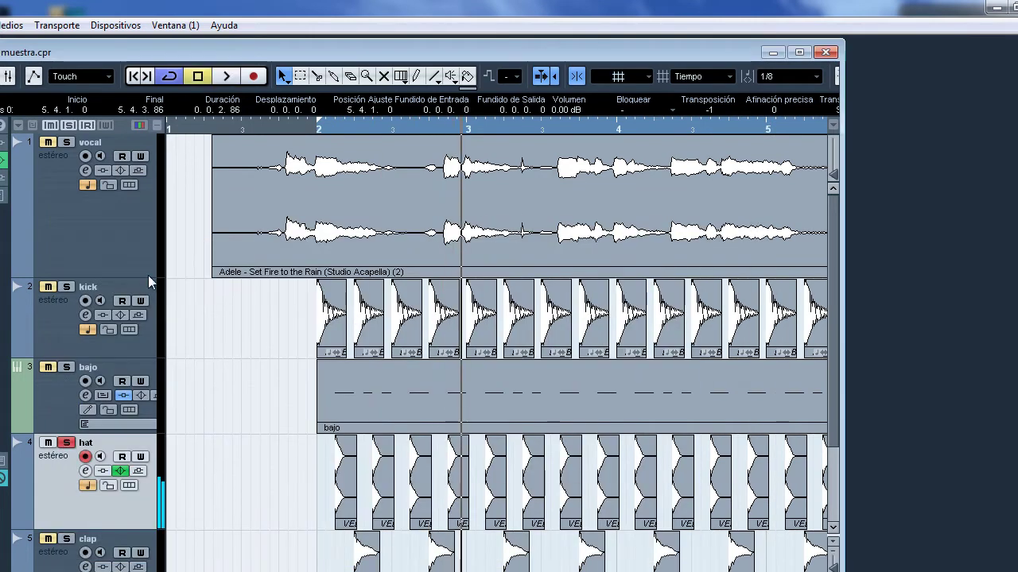
Maximize the project window and solo the clap track alongside the hat.
{"action": "double_click", "coordinate": [313, 56]}
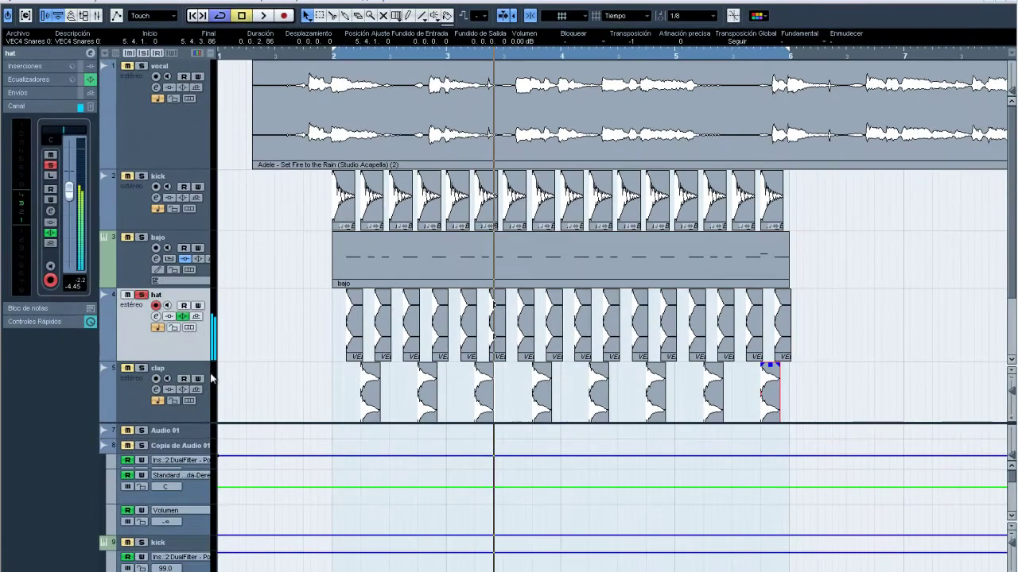
{"action": "left_click", "coordinate": [207, 380]}
{"action": "left_click", "coordinate": [141, 368]}
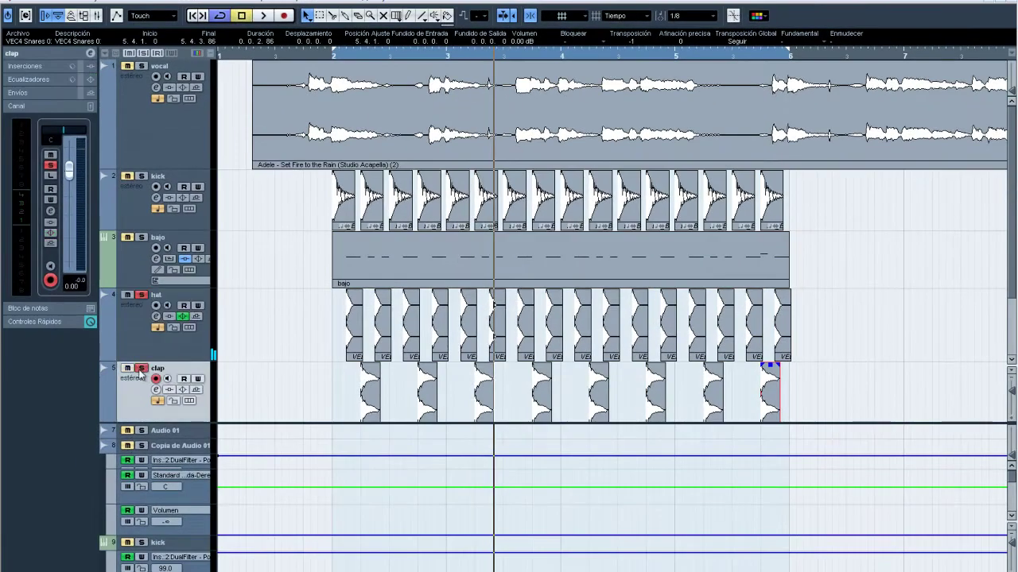
Take the hat track out of solo, open the clap's channel settings, reposition that window, and start playback.
{"action": "left_click", "coordinate": [141, 295]}
{"action": "left_click", "coordinate": [90, 53]}
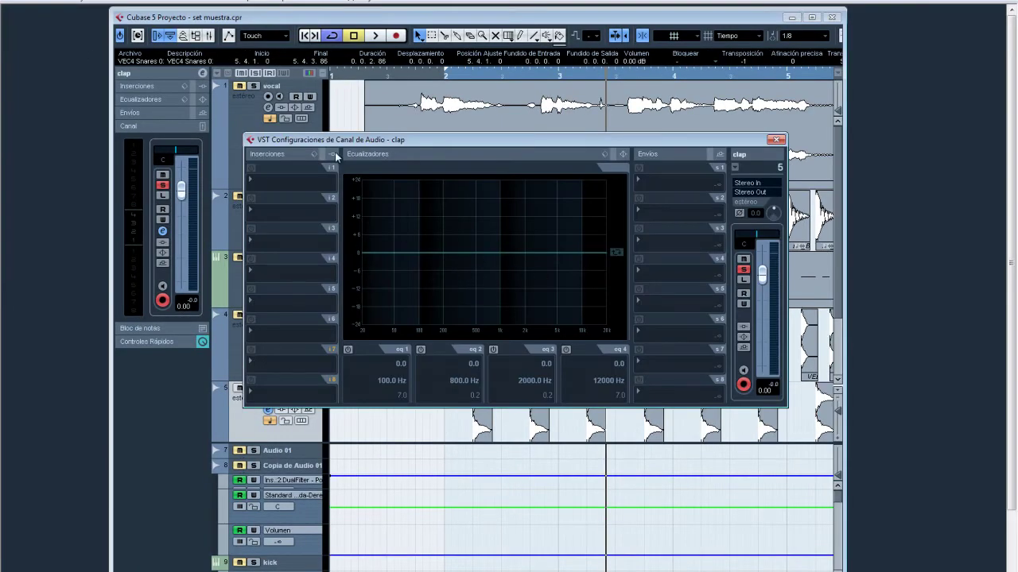
{"action": "left_click_drag", "start_coordinate": [332, 141], "coordinate": [287, 126]}
{"action": "key", "text": "space"}
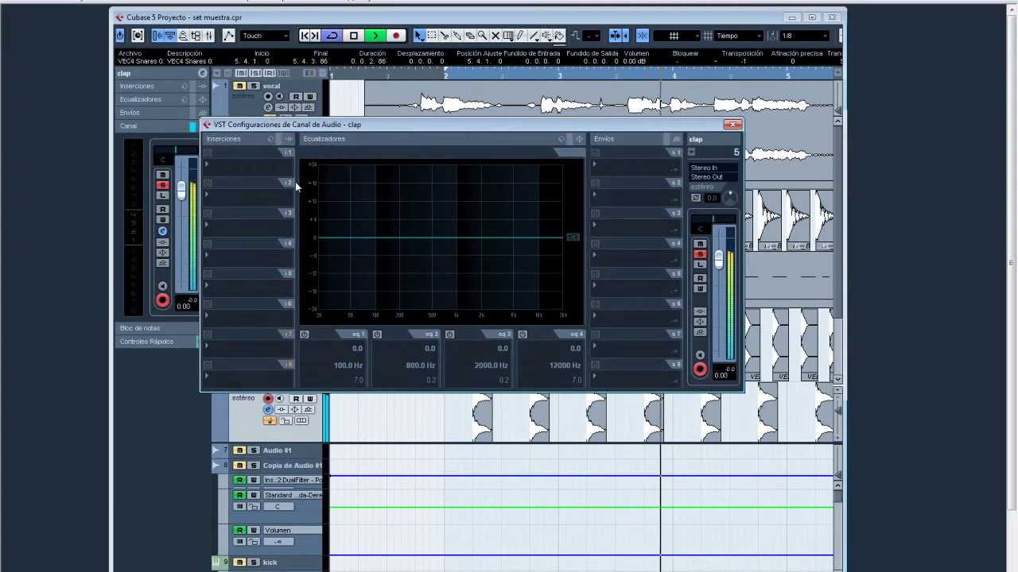
Cut the clap's lows with EQ band 1 at -24.0 dB, 194 Hz and Q 4.6.
{"action": "left_click", "coordinate": [304, 334]}
{"action": "left_click_drag", "start_coordinate": [375, 238], "coordinate": [368, 324]}
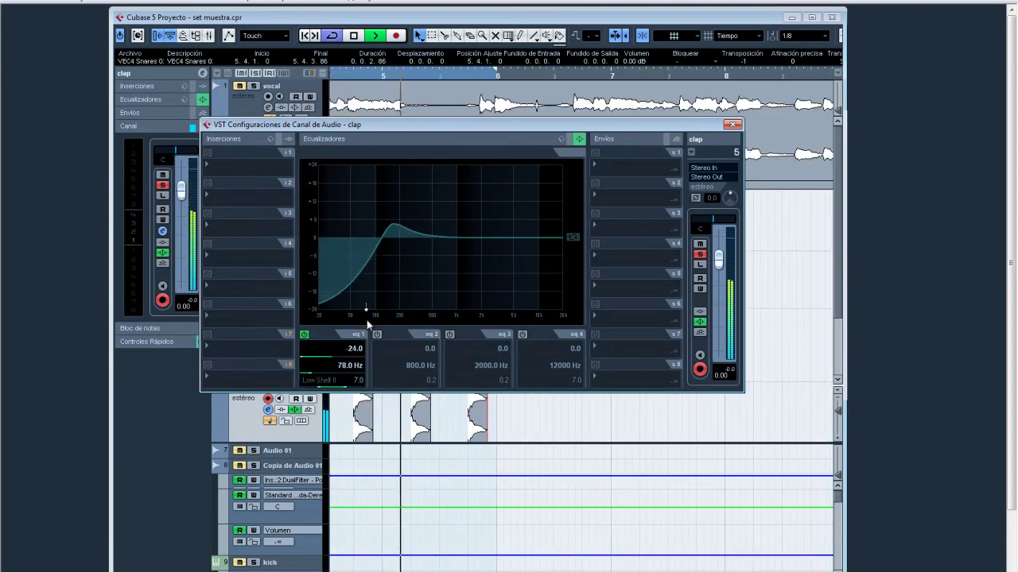
{"action": "left_click_drag", "start_coordinate": [366, 387], "coordinate": [358, 388]}
{"action": "left_click_drag", "start_coordinate": [365, 309], "coordinate": [410, 313]}
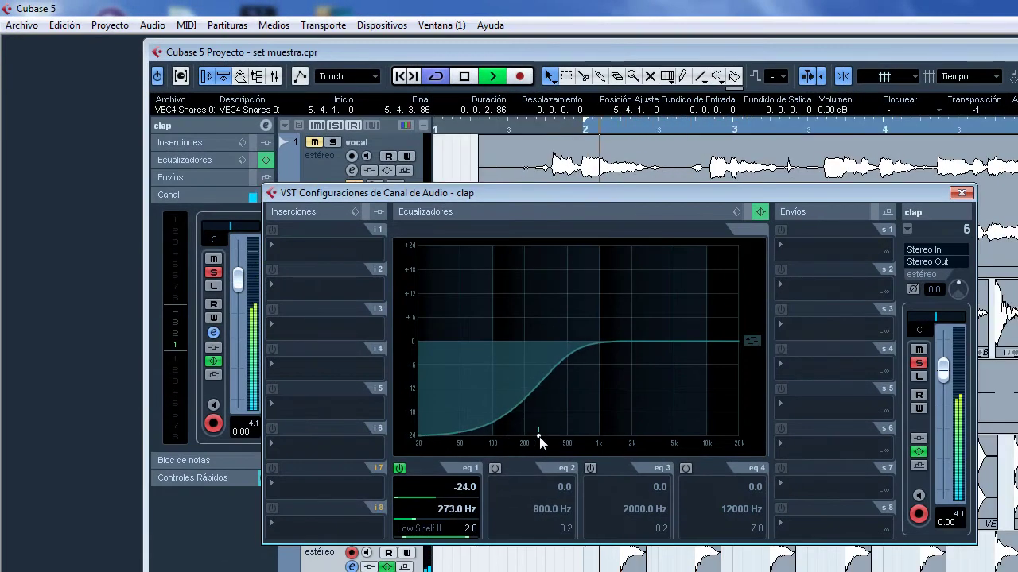
{"action": "left_click_drag", "start_coordinate": [539, 436], "coordinate": [522, 436]}
{"action": "left_click_drag", "start_coordinate": [467, 537], "coordinate": [461, 537]}
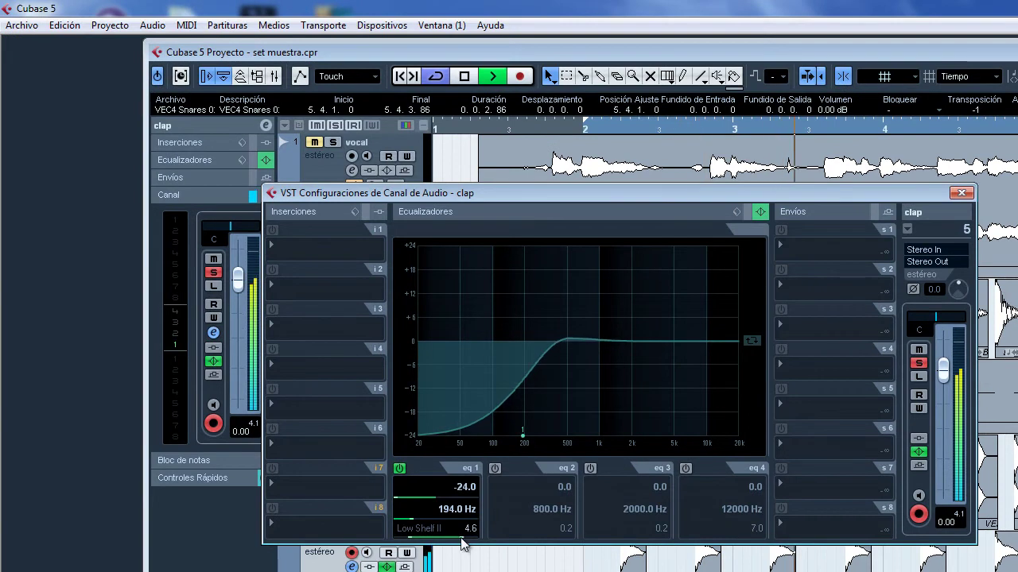
Boost the clap with EQ band 2 at 3.2 dB, 1388 Hz and band 3 at 3.0 dB, 9425 Hz, and close its channel settings.
{"action": "left_click", "coordinate": [494, 468]}
{"action": "left_click_drag", "start_coordinate": [588, 342], "coordinate": [704, 334]}
{"action": "left_click", "coordinate": [590, 468]}
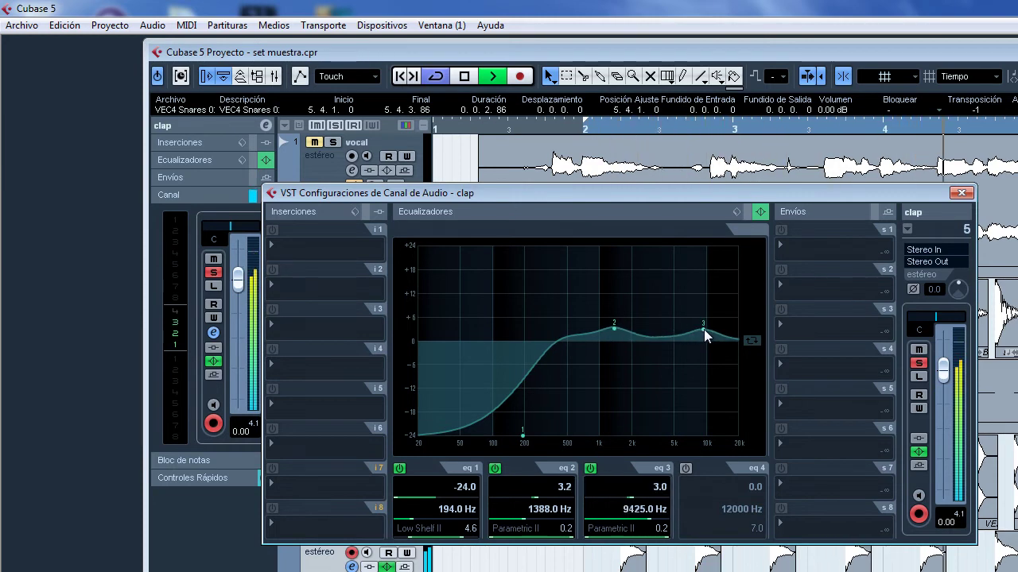
{"action": "left_click", "coordinate": [961, 192]}
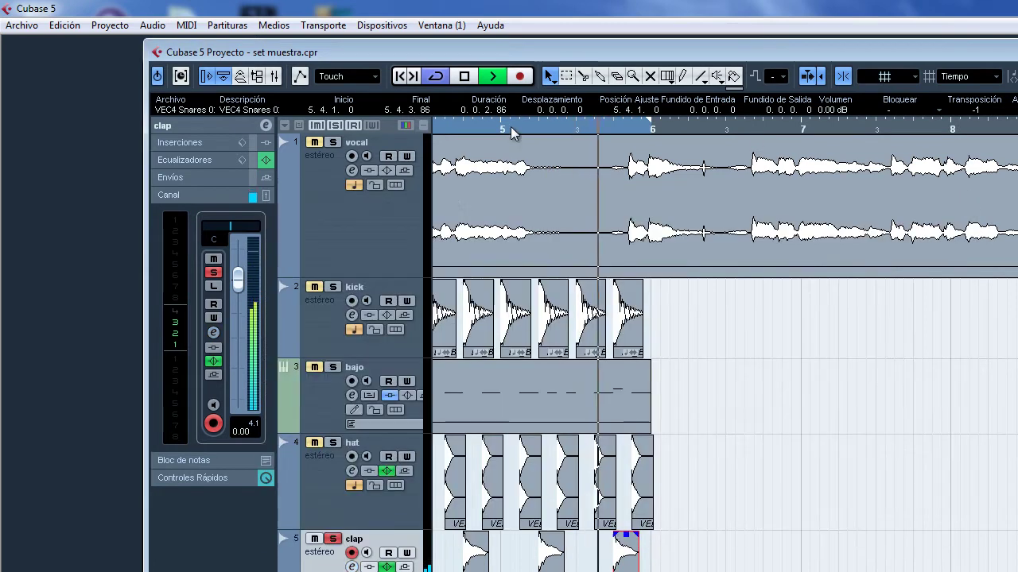
Stop playback, take the clap out of solo, and set the cursor to bar 2 in the maximized project window.
{"action": "key", "text": "space"}
{"action": "left_click", "coordinate": [332, 539]}
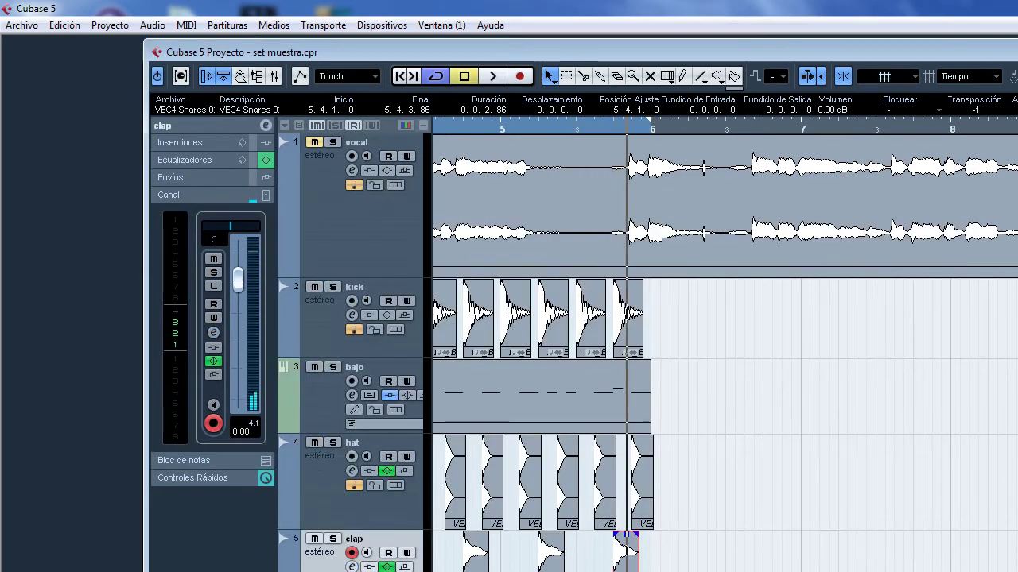
{"action": "double_click", "coordinate": [532, 56]}
{"action": "left_click_drag", "start_coordinate": [387, 106], "coordinate": [429, 107]}
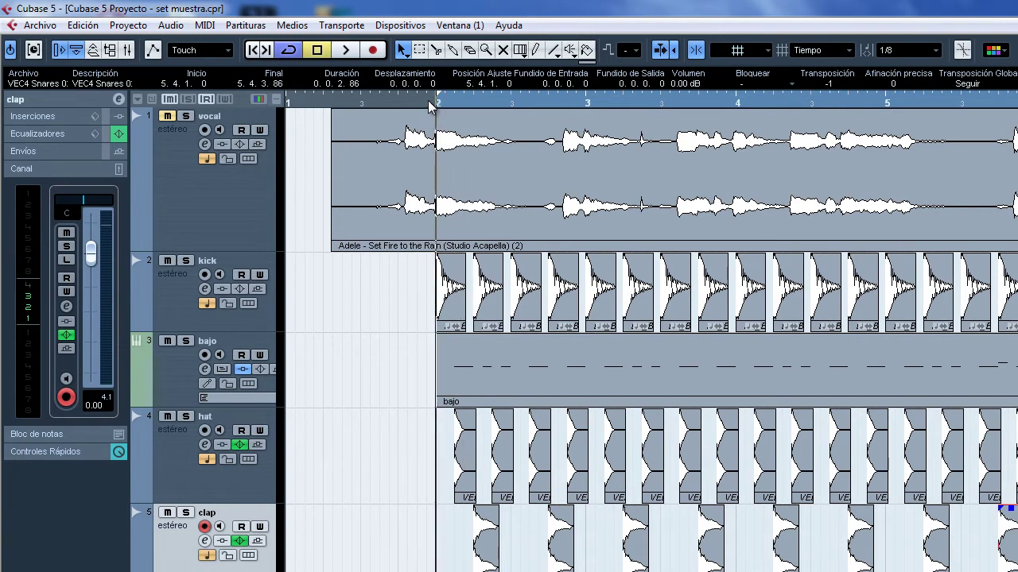
Play the mix, lower the clap track's volume to -2.71 dB, and stop playback.
{"action": "key", "text": "space"}
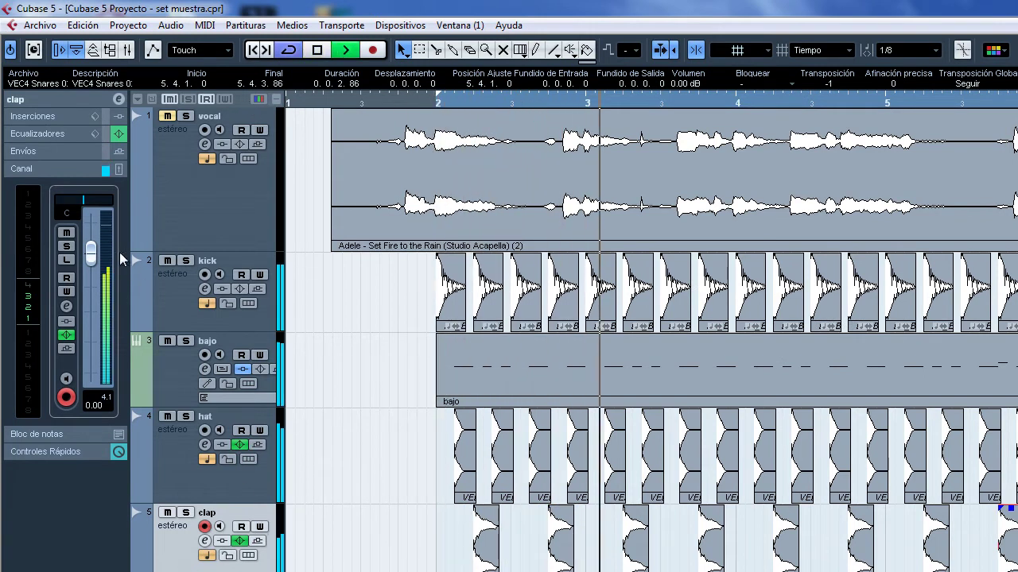
{"action": "left_click_drag", "start_coordinate": [90, 253], "coordinate": [93, 275]}
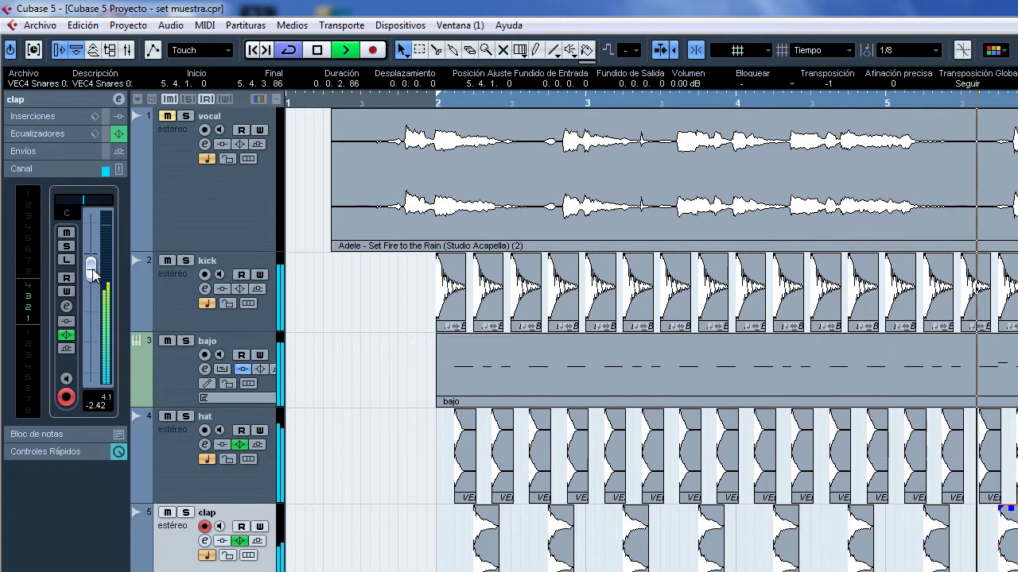
{"action": "key", "text": "space"}
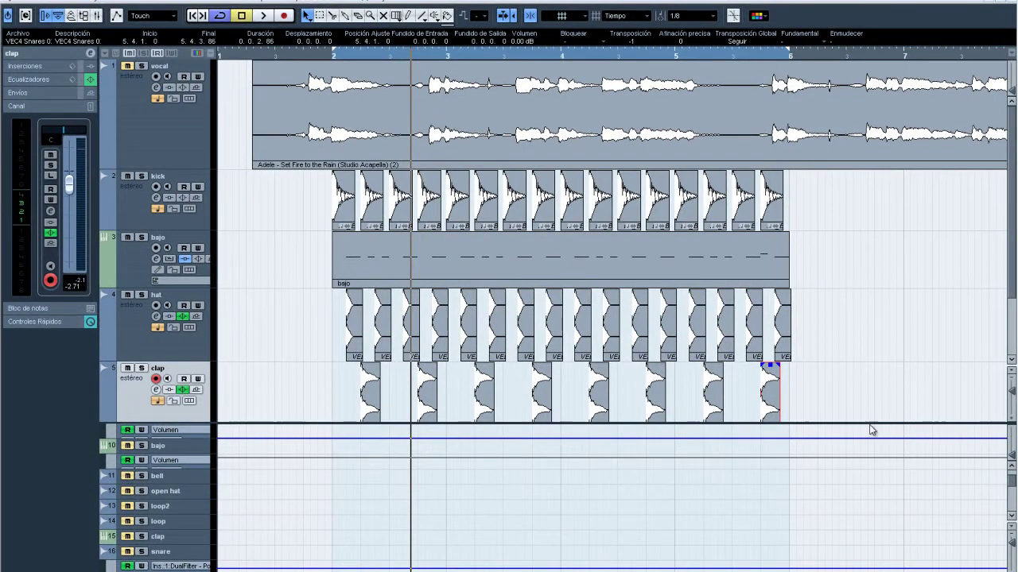
Examine the loop and loop2 tracks of the finished arrangement, including the VEC3 Loop 140 BPM 031 clip, and return to the new beat.
{"action": "scroll", "coordinate": [1011, 296], "scroll_direction": "down", "scroll_amount": 3}
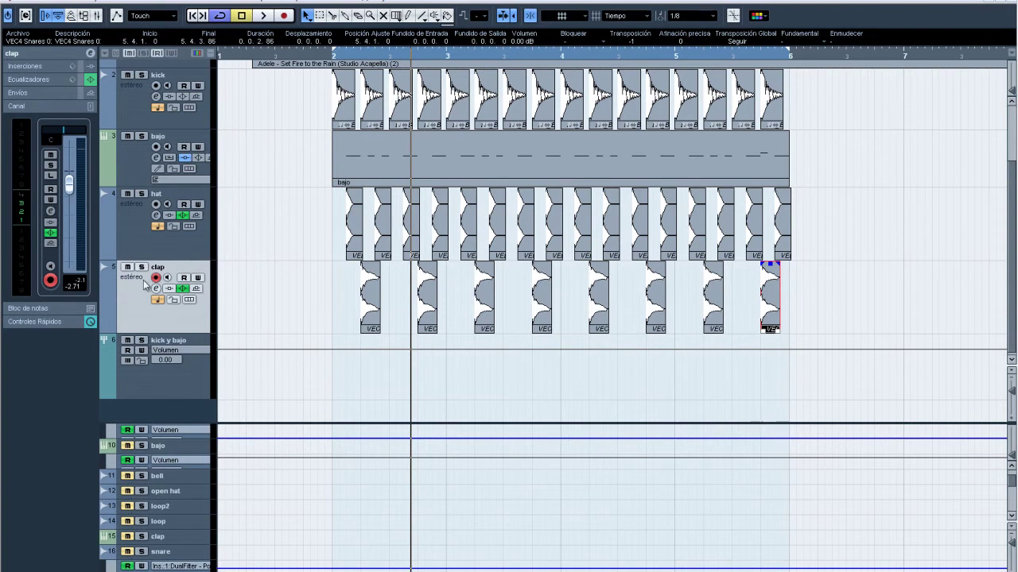
{"action": "left_click", "coordinate": [180, 508]}
{"action": "left_click", "coordinate": [171, 518]}
{"action": "left_click", "coordinate": [171, 508]}
{"action": "left_click_drag", "start_coordinate": [171, 520], "coordinate": [172, 507]}
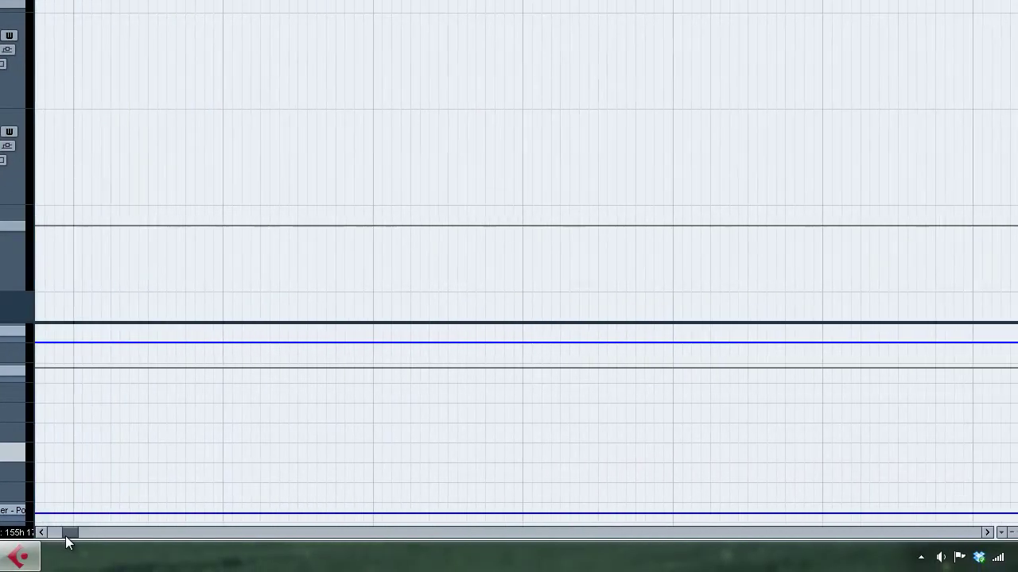
{"action": "left_click_drag", "start_coordinate": [68, 542], "coordinate": [152, 553]}
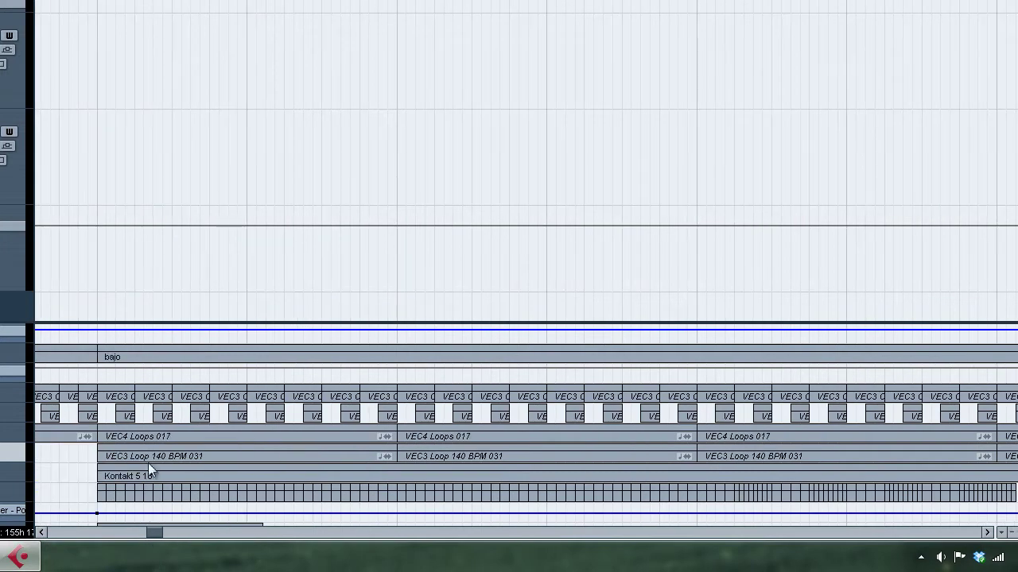
{"action": "left_click", "coordinate": [169, 459]}
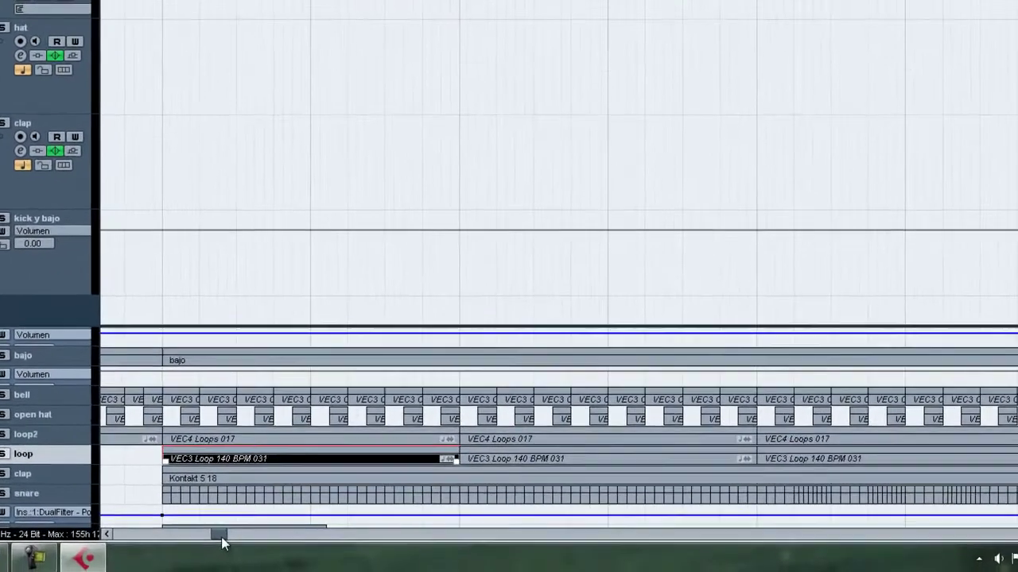
{"action": "scroll", "coordinate": [217, 540], "scroll_direction": "right", "scroll_amount": 3}
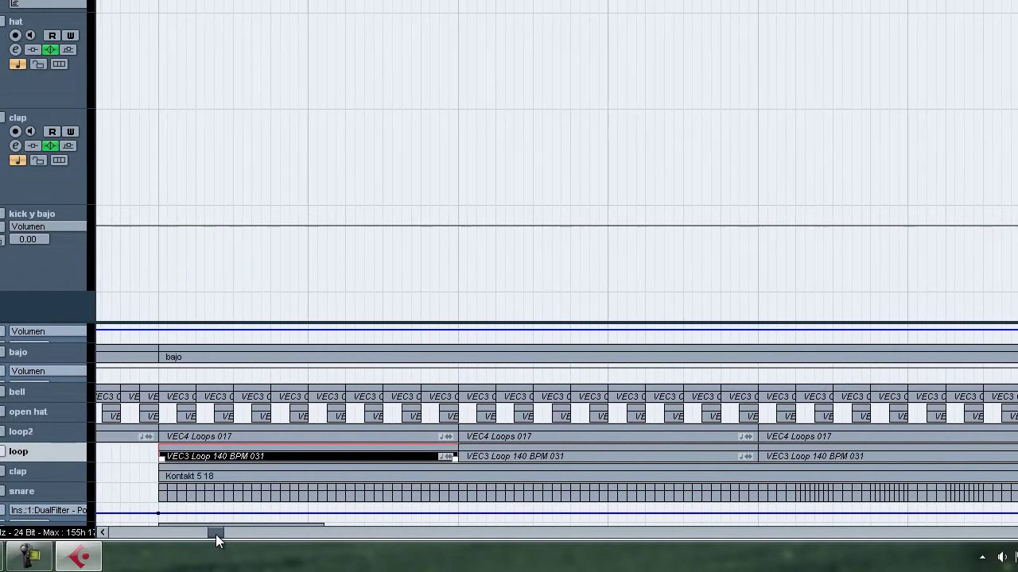
{"action": "left_click_drag", "start_coordinate": [216, 536], "coordinate": [214, 534]}
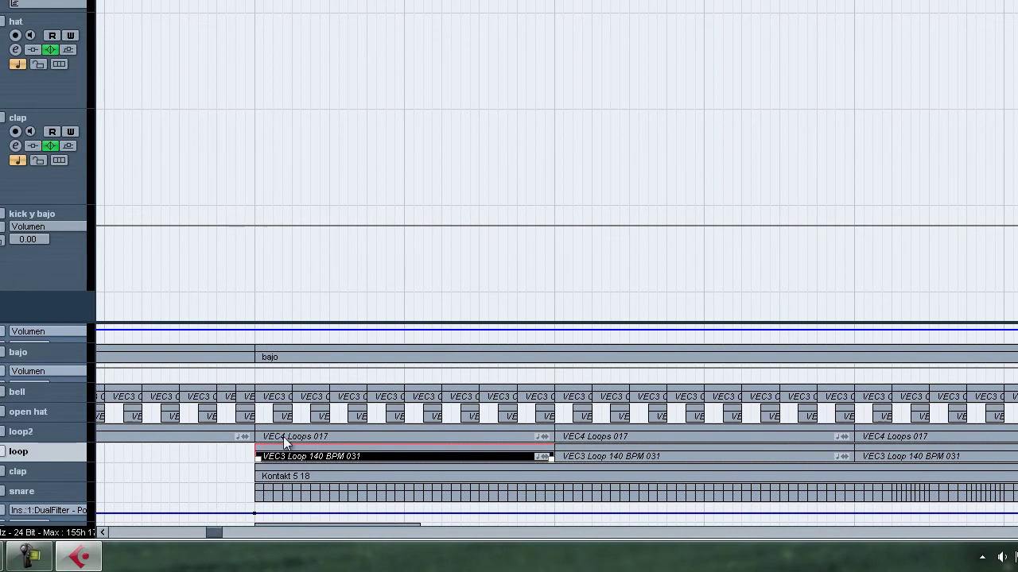
{"action": "left_click_drag", "start_coordinate": [214, 534], "coordinate": [117, 532]}
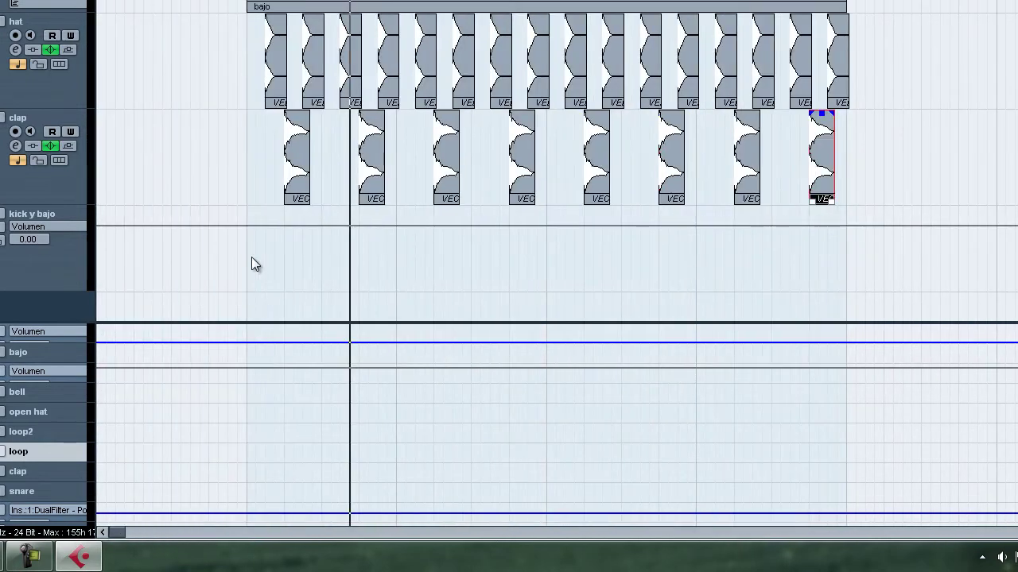
Add one stereo audio track below the clap track.
{"action": "right_click", "coordinate": [32, 243]}
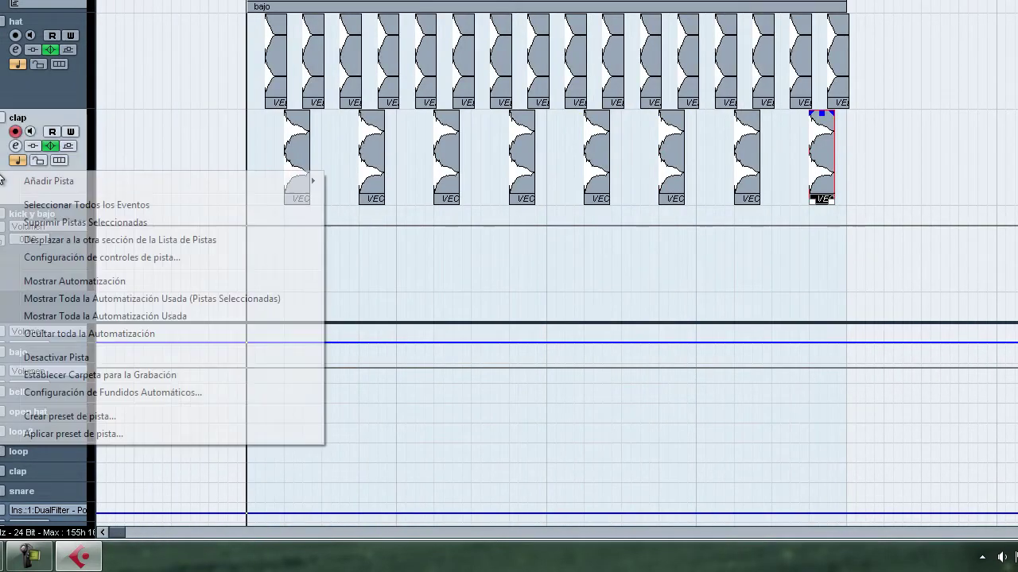
{"action": "mouse_move", "coordinate": [301, 192]}
{"action": "left_click", "coordinate": [429, 281]}
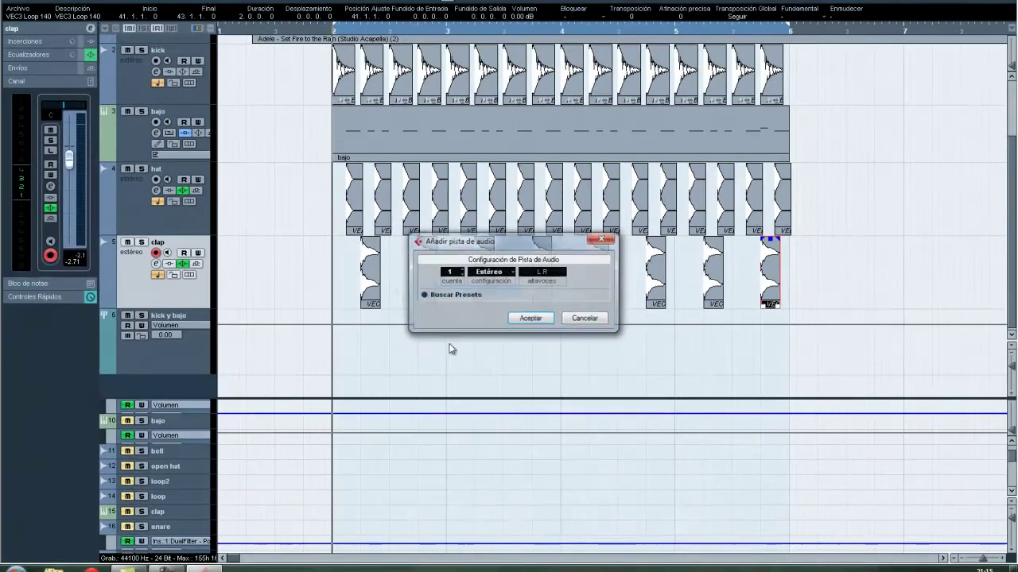
{"action": "left_click", "coordinate": [541, 324]}
Start an audio file import and browse to the Loops 140 BPM folder in Vengeance - Essential Club Vol 3.
{"action": "left_click", "coordinate": [39, 7]}
{"action": "mouse_move", "coordinate": [154, 295]}
{"action": "left_click", "coordinate": [327, 292]}
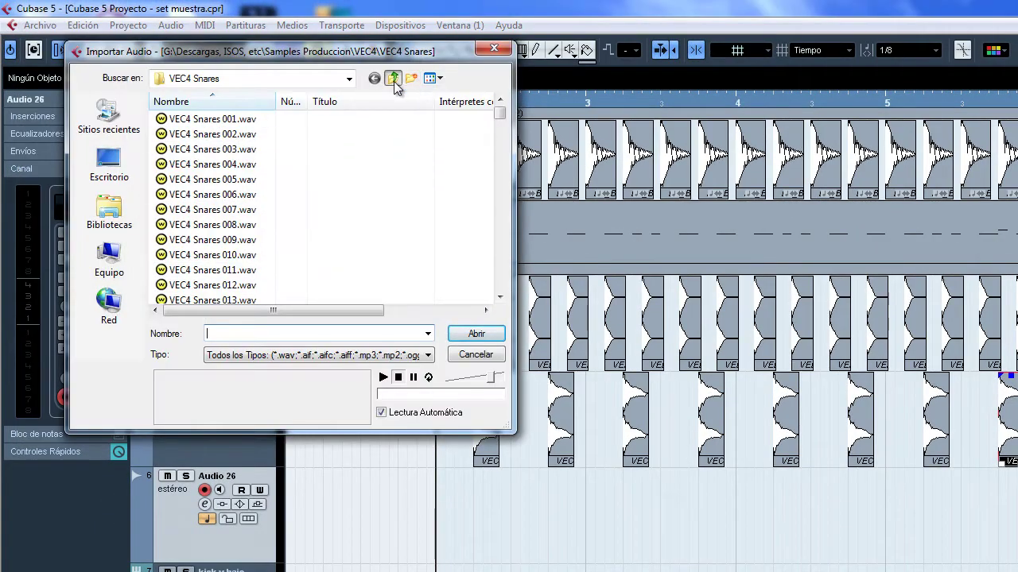
{"action": "left_click", "coordinate": [392, 80]}
{"action": "left_click", "coordinate": [392, 80]}
{"action": "double_click", "coordinate": [238, 284]}
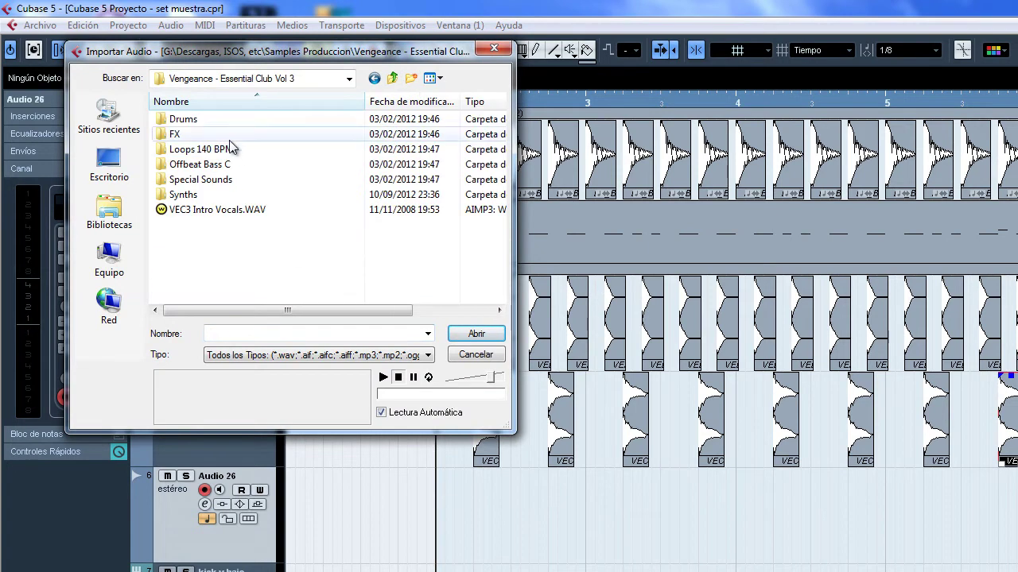
{"action": "double_click", "coordinate": [243, 149]}
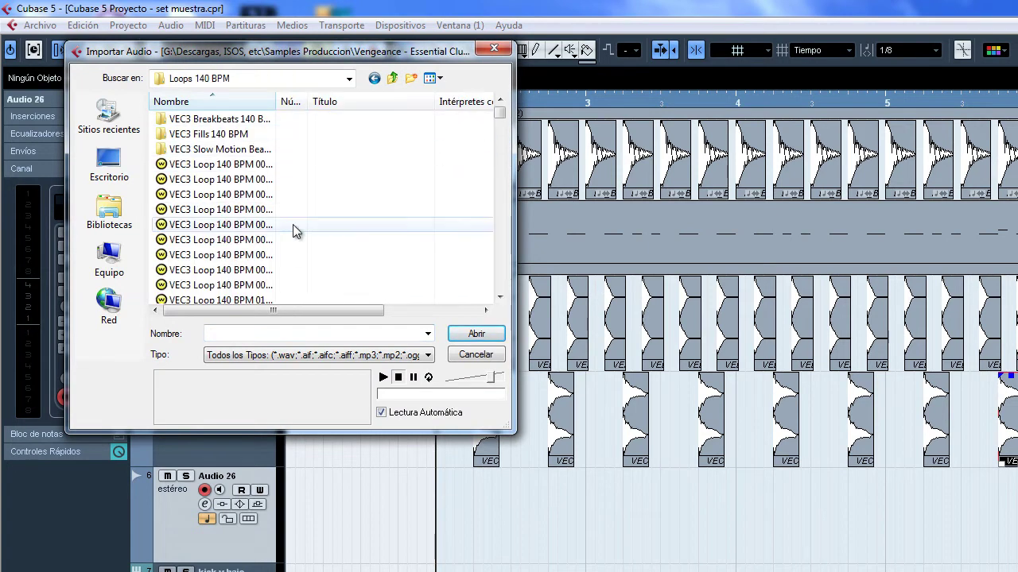
Audition several VEC3 140 BPM loops, including 020, 024 and 030, and widen the file name column.
{"action": "left_click", "coordinate": [239, 225]}
{"action": "scroll", "coordinate": [246, 262], "scroll_direction": "down", "scroll_amount": 4}
{"action": "left_click", "coordinate": [235, 269]}
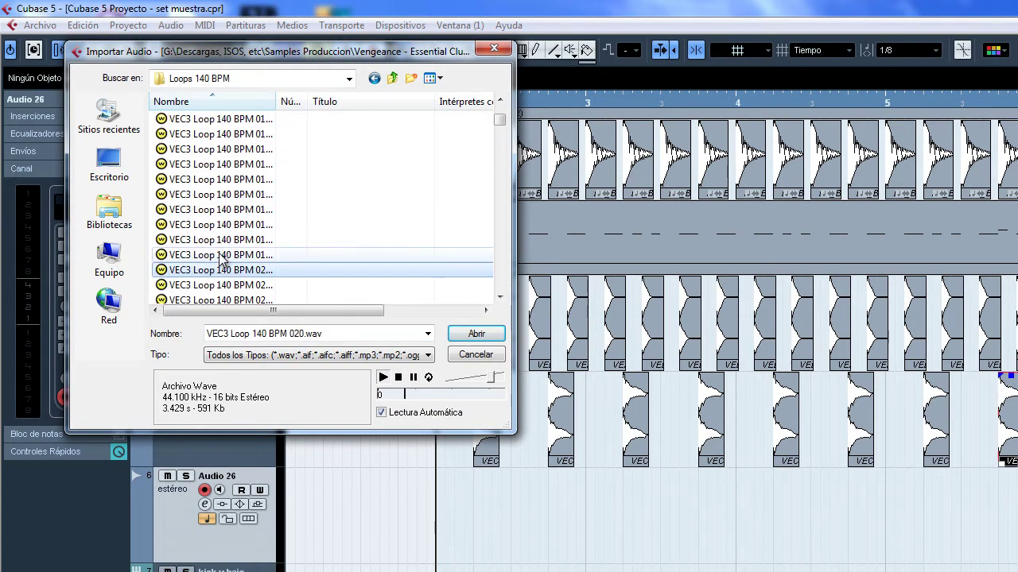
{"action": "scroll", "coordinate": [234, 267], "scroll_direction": "down", "scroll_amount": 2}
{"action": "left_click", "coordinate": [232, 211]}
{"action": "left_click", "coordinate": [274, 240]}
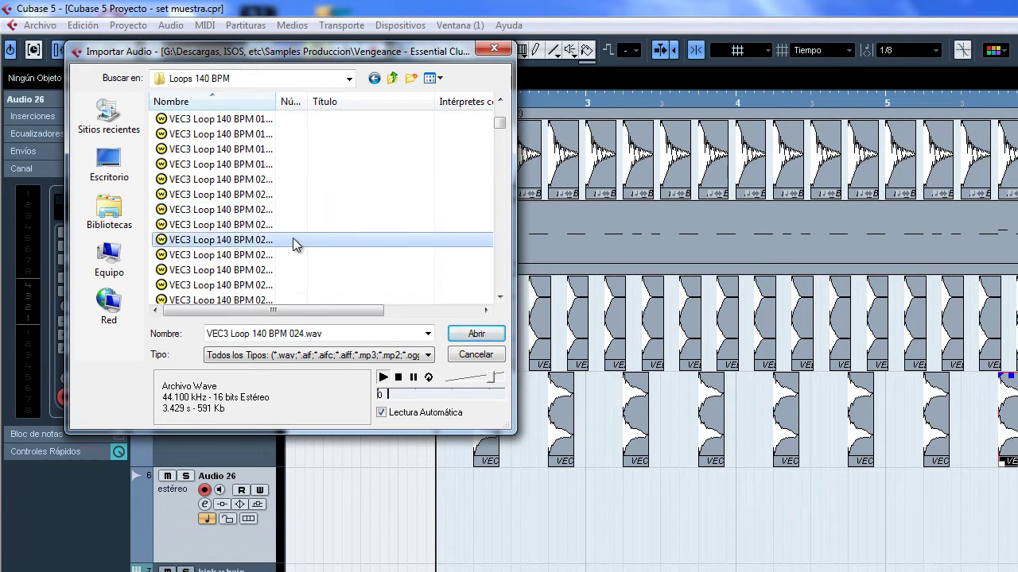
{"action": "scroll", "coordinate": [253, 242], "scroll_direction": "down", "scroll_amount": 2}
{"action": "left_click", "coordinate": [250, 240]}
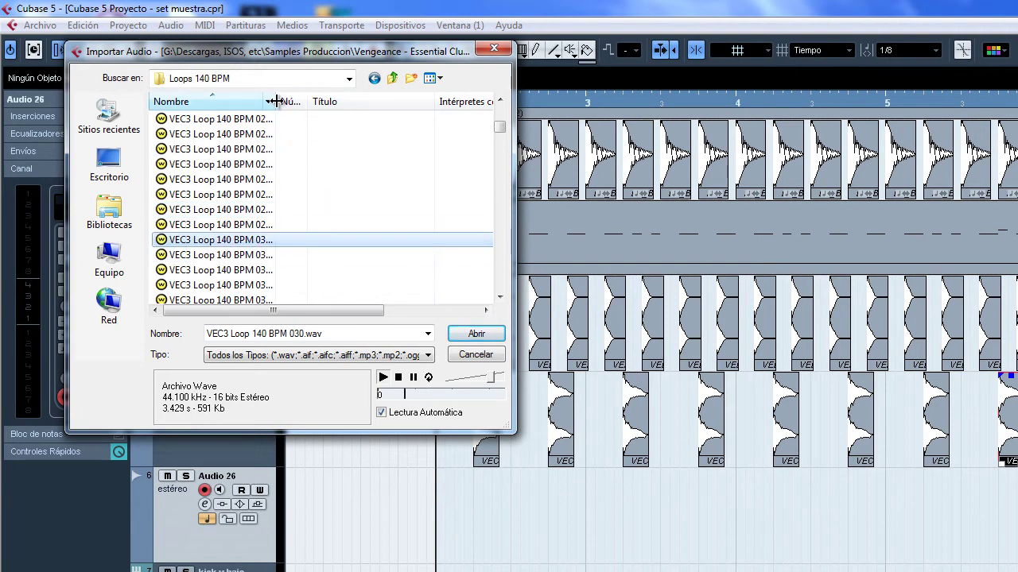
{"action": "left_click_drag", "start_coordinate": [277, 101], "coordinate": [310, 101]}
Import VEC3 Loop 140 BPM 031.wav as a new version in the Pool and accept the import options.
{"action": "left_click", "coordinate": [227, 255]}
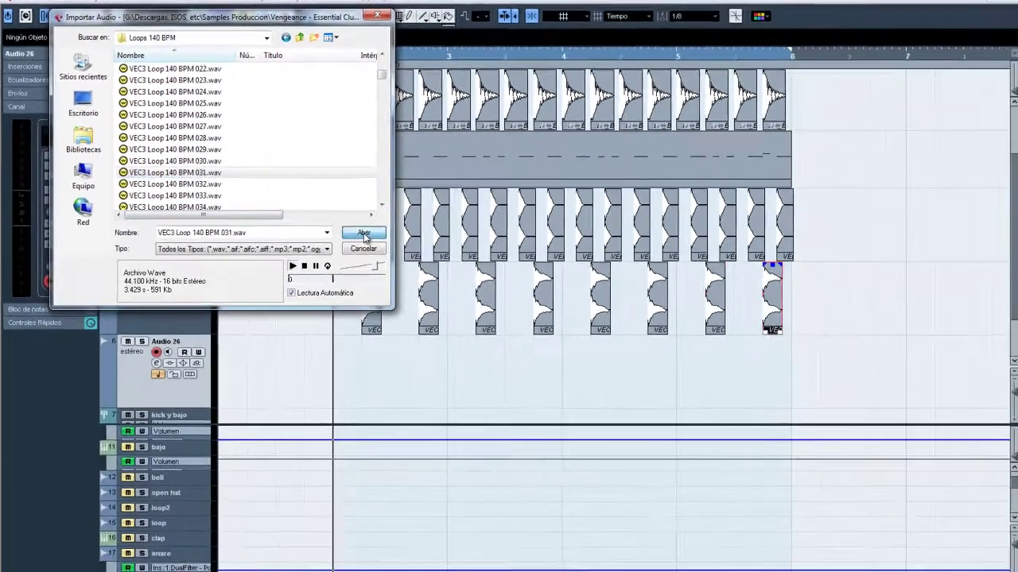
{"action": "left_click", "coordinate": [476, 333]}
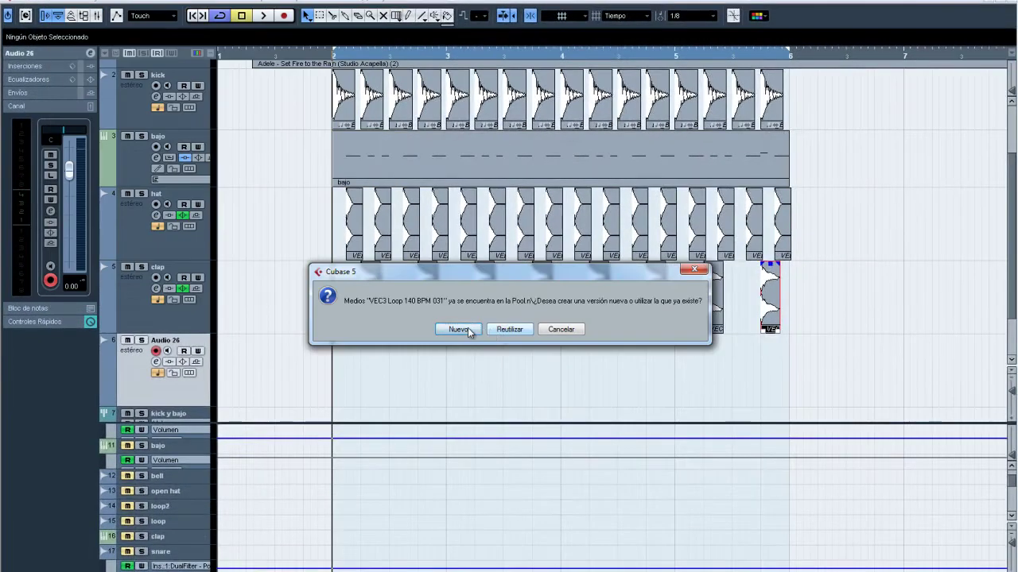
{"action": "left_click", "coordinate": [467, 328]}
{"action": "left_click", "coordinate": [530, 368]}
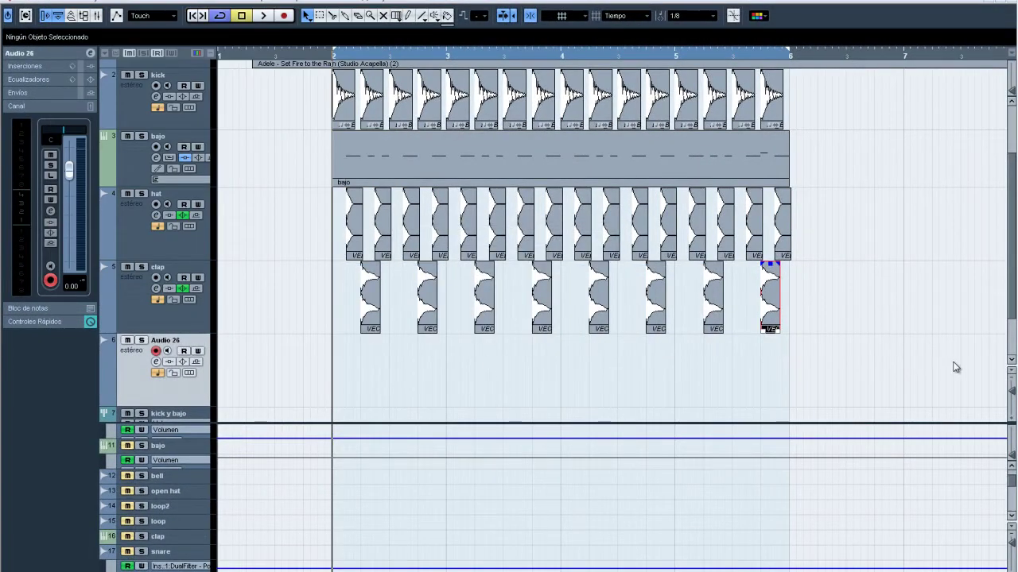
Copy the imported loop from the end of the track list onto the Audio 26 track at bar 2.
{"action": "left_click_drag", "start_coordinate": [1008, 468], "coordinate": [1010, 525]}
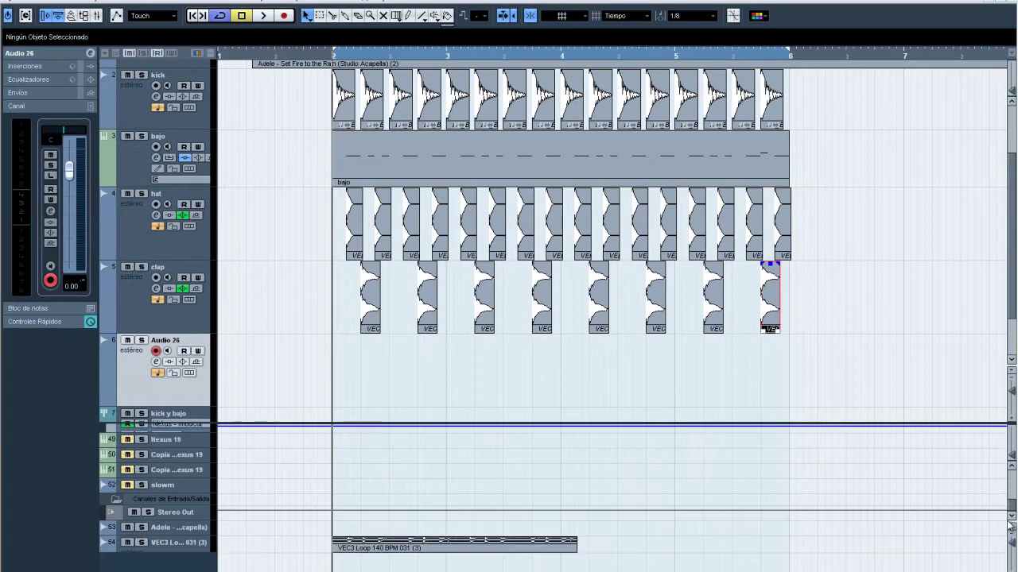
{"action": "left_click_drag", "start_coordinate": [448, 538], "coordinate": [348, 310]}
{"action": "scroll", "coordinate": [242, 532], "scroll_direction": "down", "scroll_amount": 3}
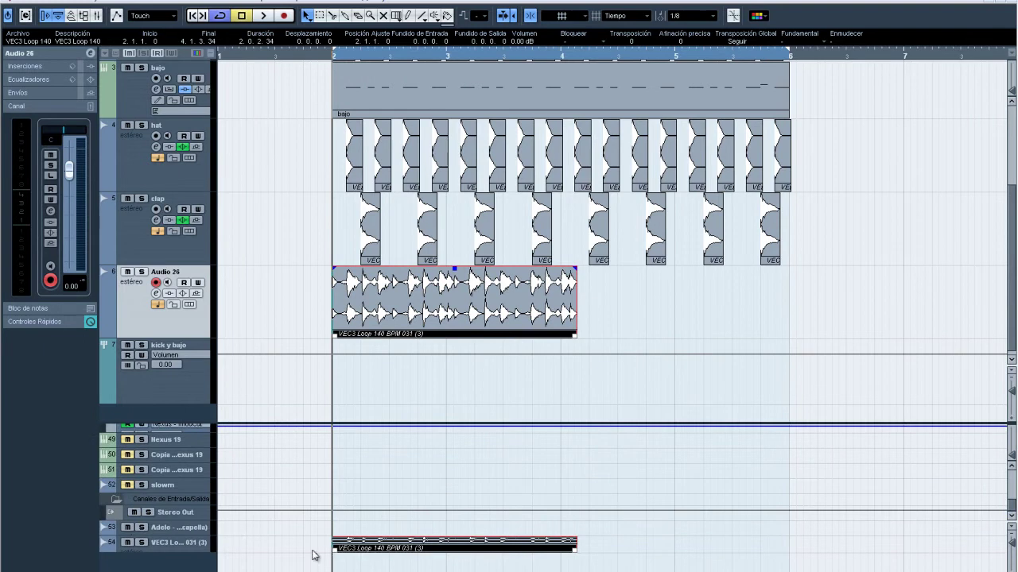
Delete the redundant loop event at the end of the track list and remove its track, keeping the copy on Audio 26.
{"action": "key", "text": "ctrl+z"}
{"action": "key", "text": "ctrl+z"}
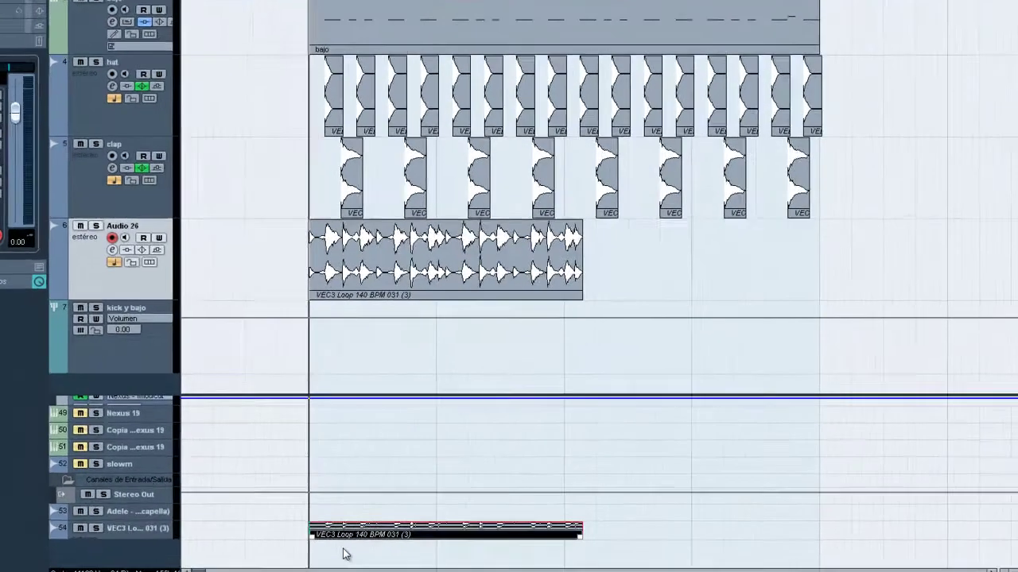
{"action": "key", "text": "Delete"}
{"action": "left_click", "coordinate": [55, 507]}
{"action": "key", "text": "shift+Delete"}
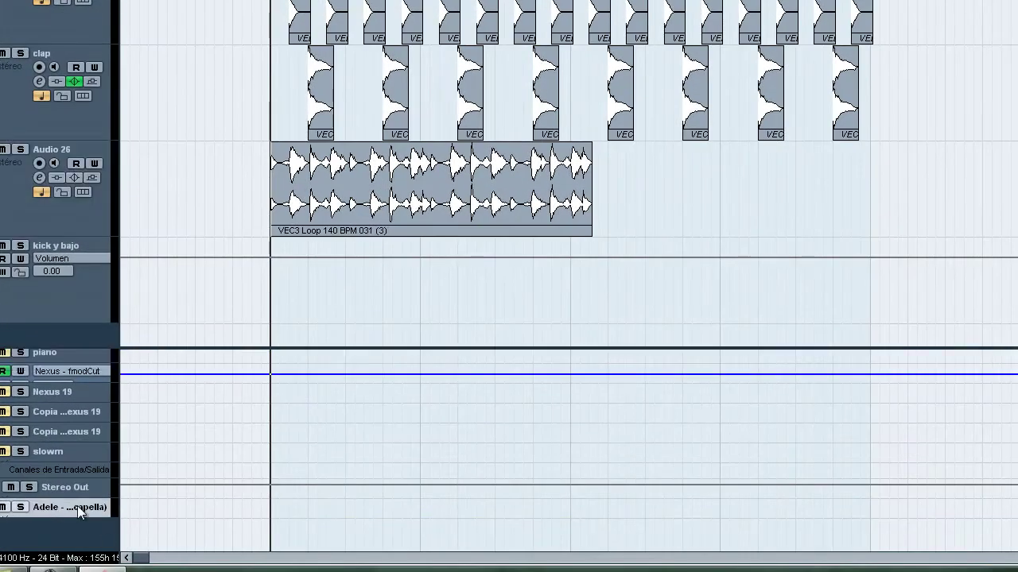
{"action": "scroll", "coordinate": [309, 296], "scroll_direction": "up", "scroll_amount": 3}
{"action": "scroll", "coordinate": [309, 296], "scroll_direction": "down", "scroll_amount": 2}
{"action": "scroll", "coordinate": [309, 294], "scroll_direction": "down", "scroll_amount": 1}
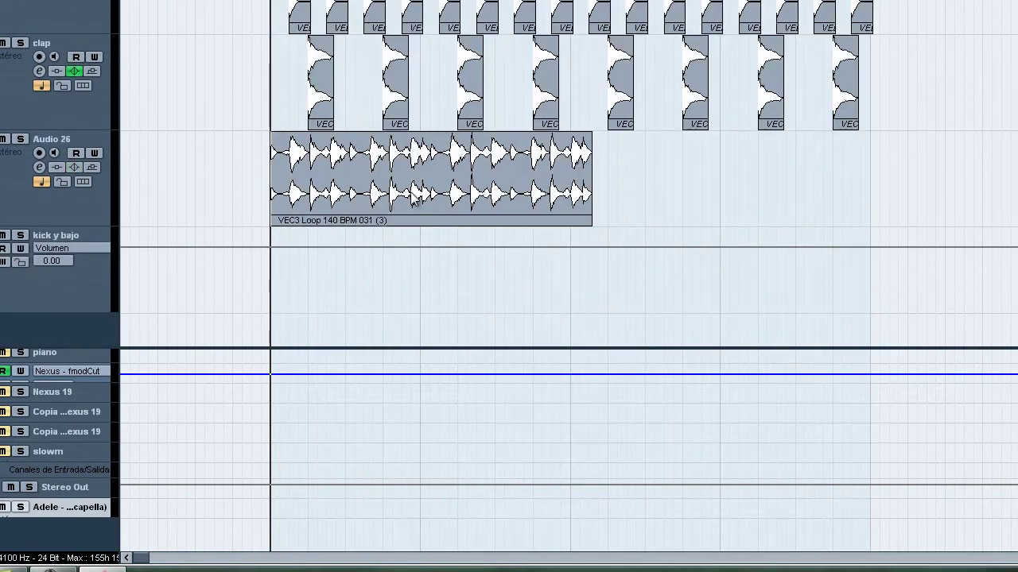
Rename the Audio 26 track as loop.
{"action": "double_click", "coordinate": [51, 138]}
{"action": "type", "text": "loop"}
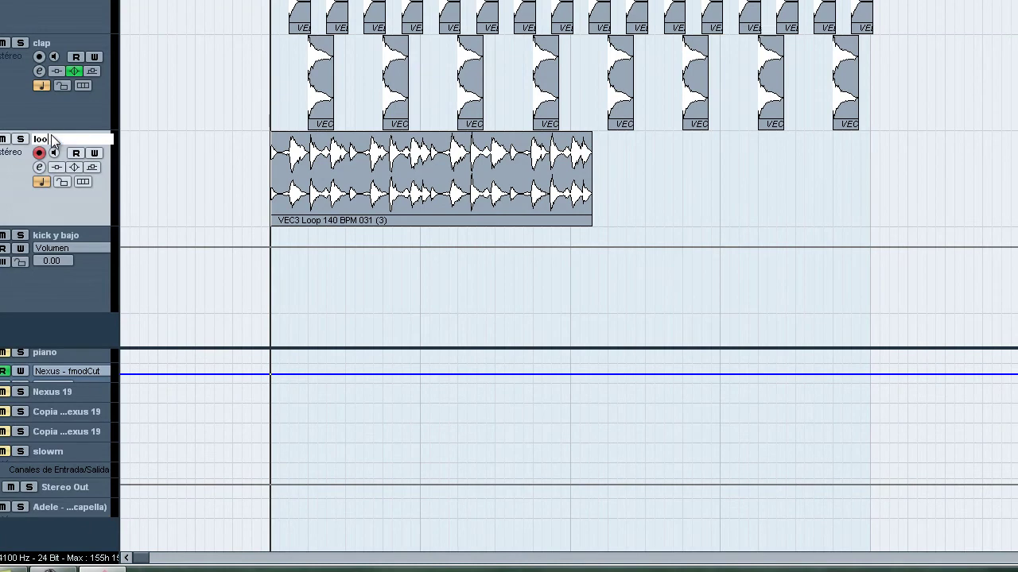
{"action": "key", "text": "Return"}
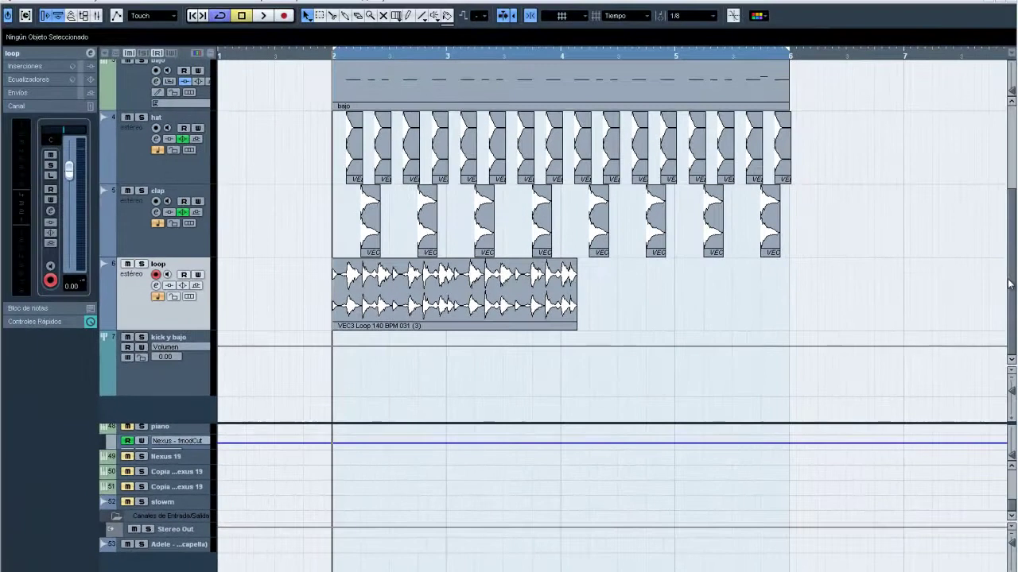
Shrink the track rows, and enlarge the vocal through kick y bajo tracks together to one equal, medium height.
{"action": "key", "text": "z"}
{"action": "key", "text": "z"}
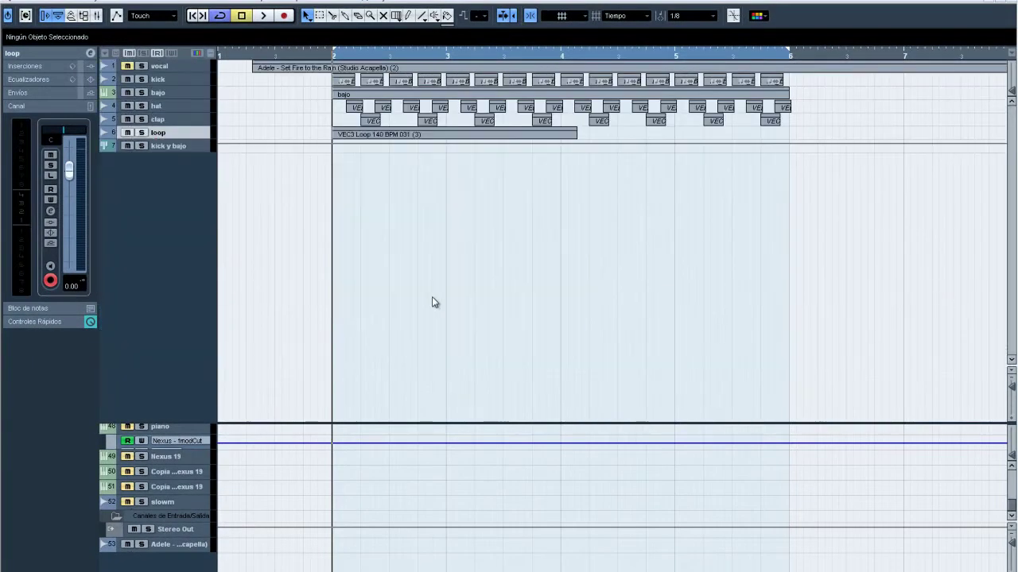
{"action": "left_click", "coordinate": [171, 68]}
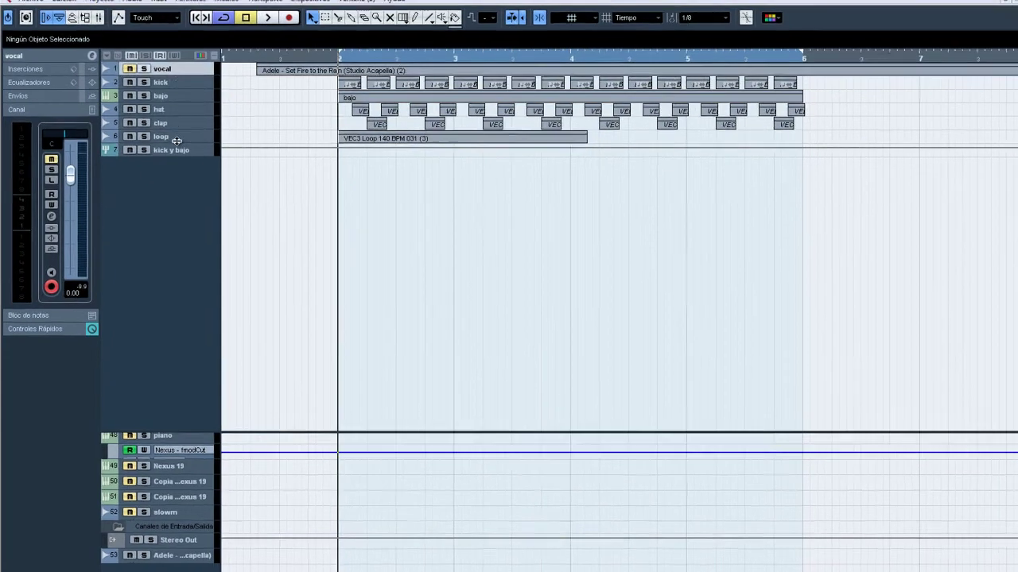
{"action": "left_click", "coordinate": [173, 146], "text": "shift"}
{"action": "left_click_drag", "start_coordinate": [176, 151], "coordinate": [176, 184]}
{"action": "mouse_move", "coordinate": [231, 270]}
{"action": "left_mouse_down"}
{"action": "mouse_move", "coordinate": [234, 283]}
{"action": "mouse_move", "coordinate": [237, 273]}
{"action": "left_mouse_up"}
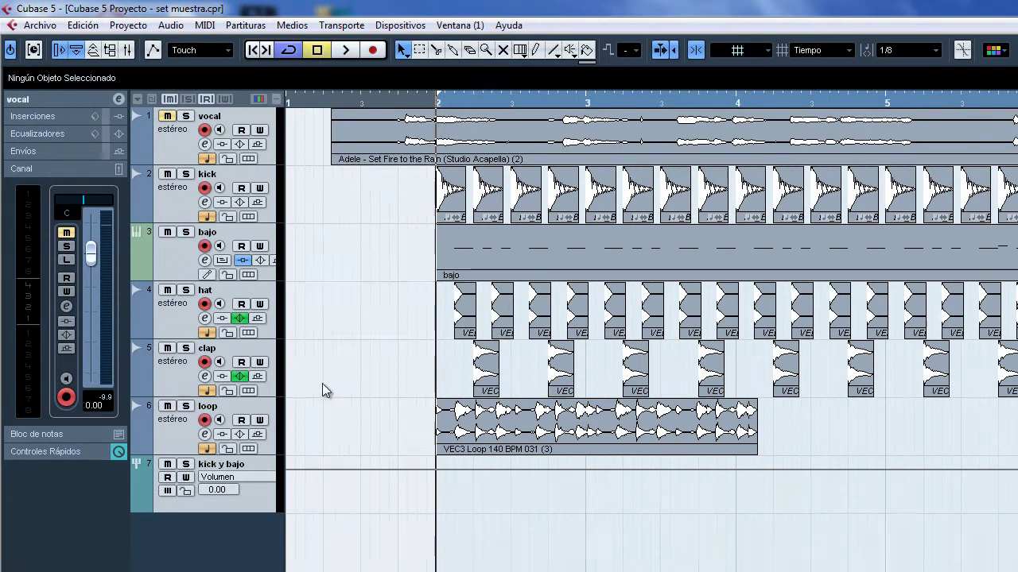
Turn on musical mode for the VEC3 Loop 140 BPM 031 event in the sample editor and duplicate the event to bar 4.
{"action": "left_click", "coordinate": [190, 437]}
{"action": "key", "text": "space"}
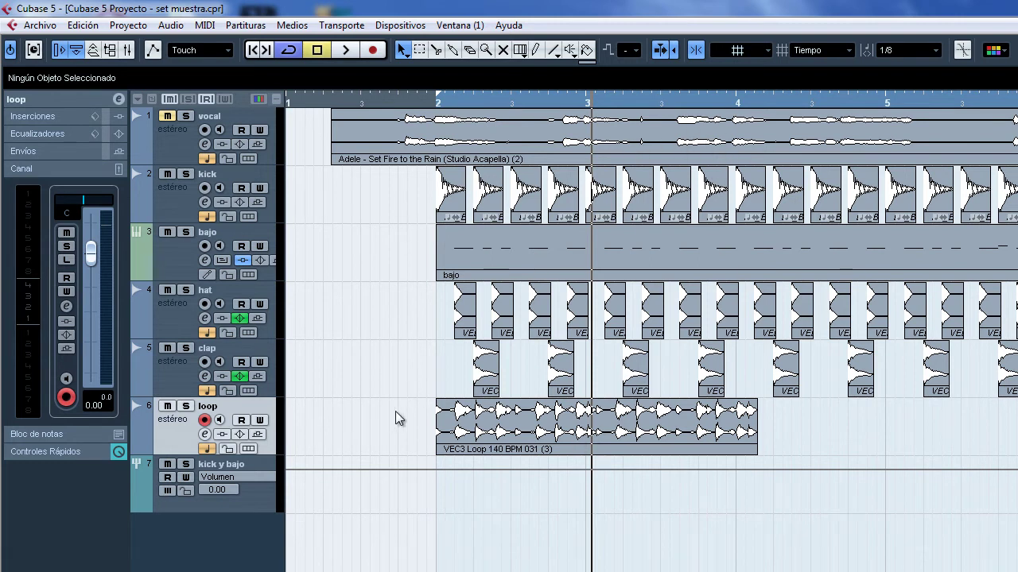
{"action": "double_click", "coordinate": [567, 440]}
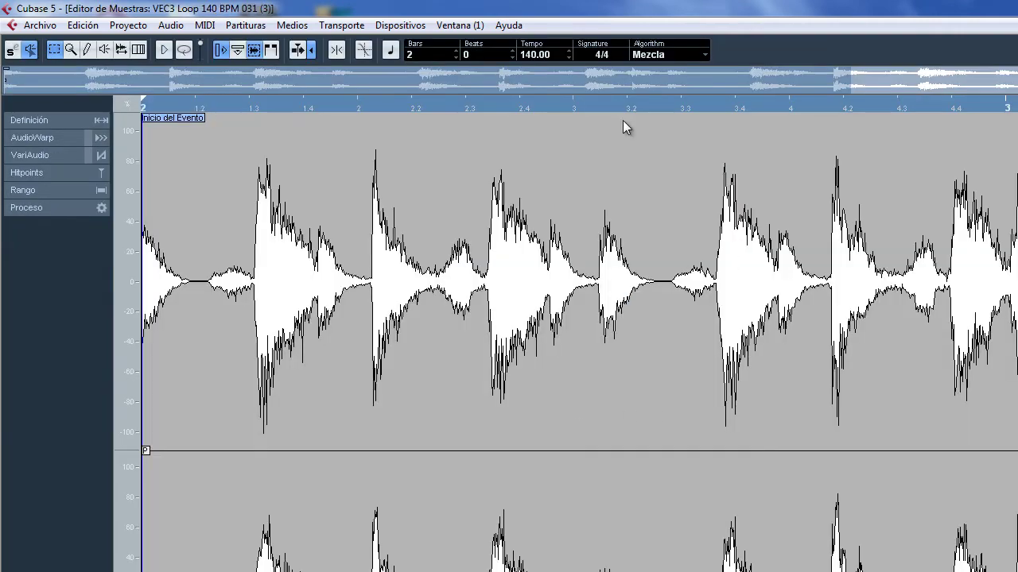
{"action": "left_click", "coordinate": [542, 55]}
{"action": "left_click", "coordinate": [389, 51]}
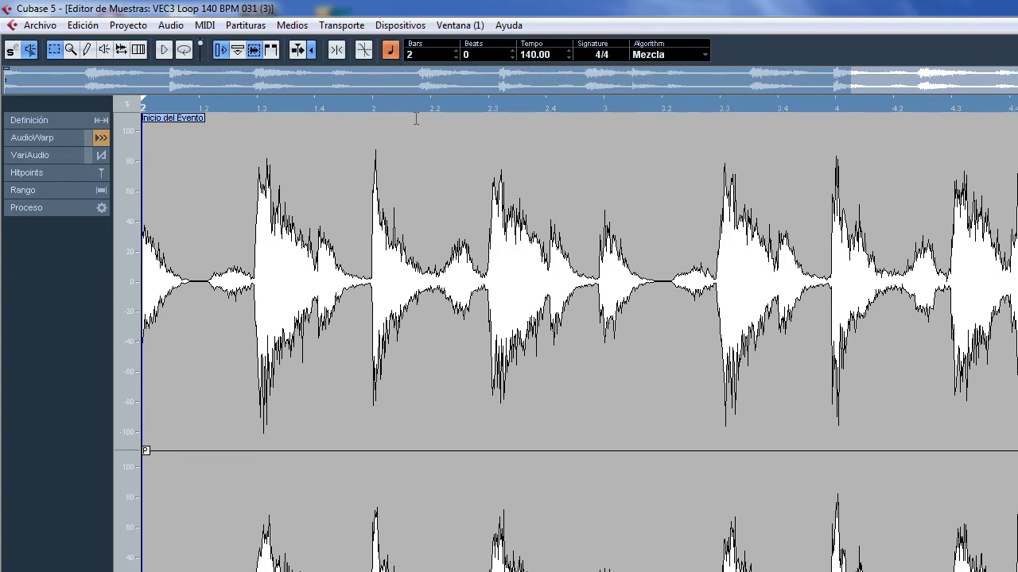
{"action": "key", "text": "Return"}
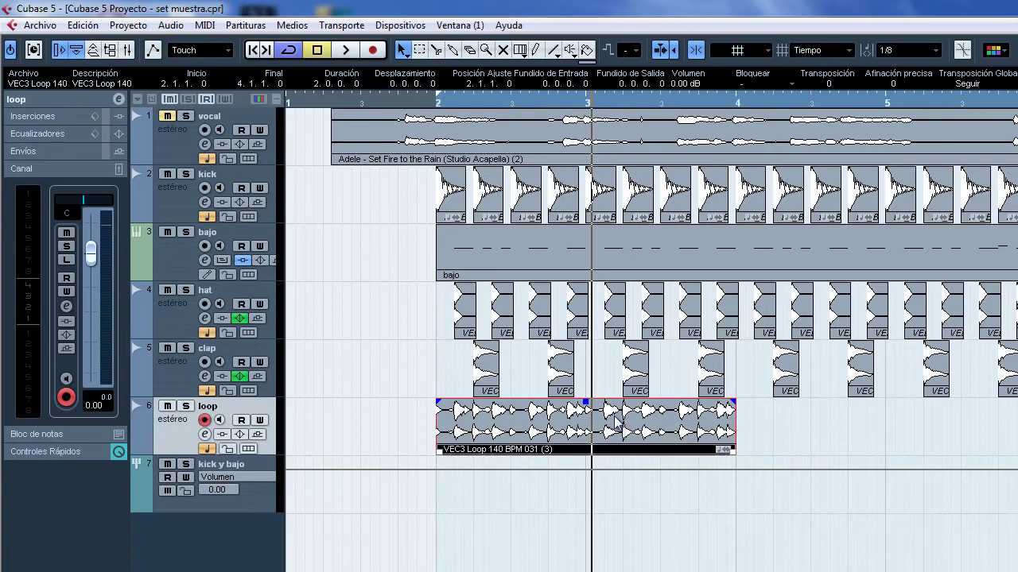
{"action": "key", "text": "ctrl+d"}
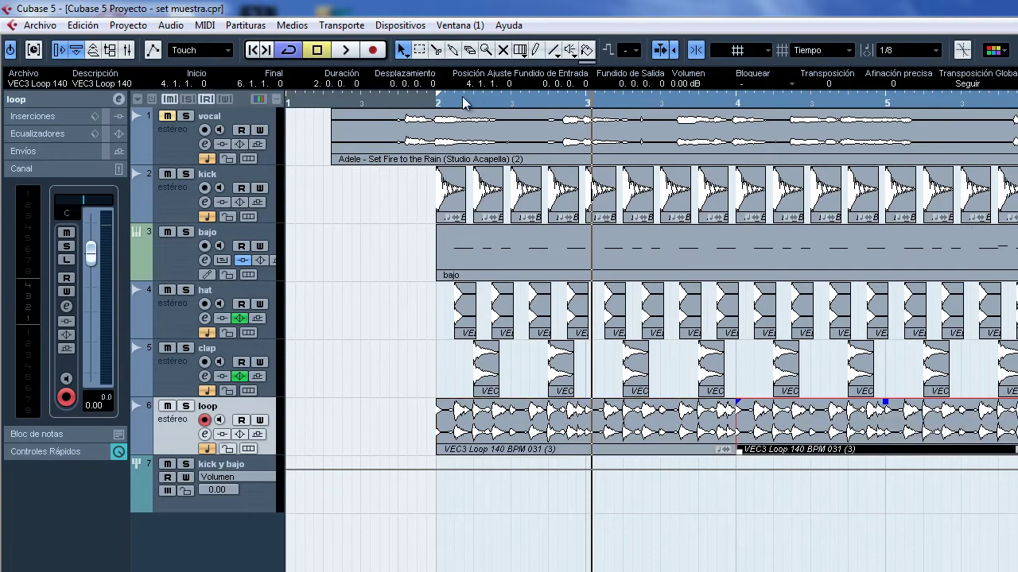
Play the beat from bar 2 and lower the loop track's volume to -2.42 dB.
{"action": "double_click", "coordinate": [437, 107]}
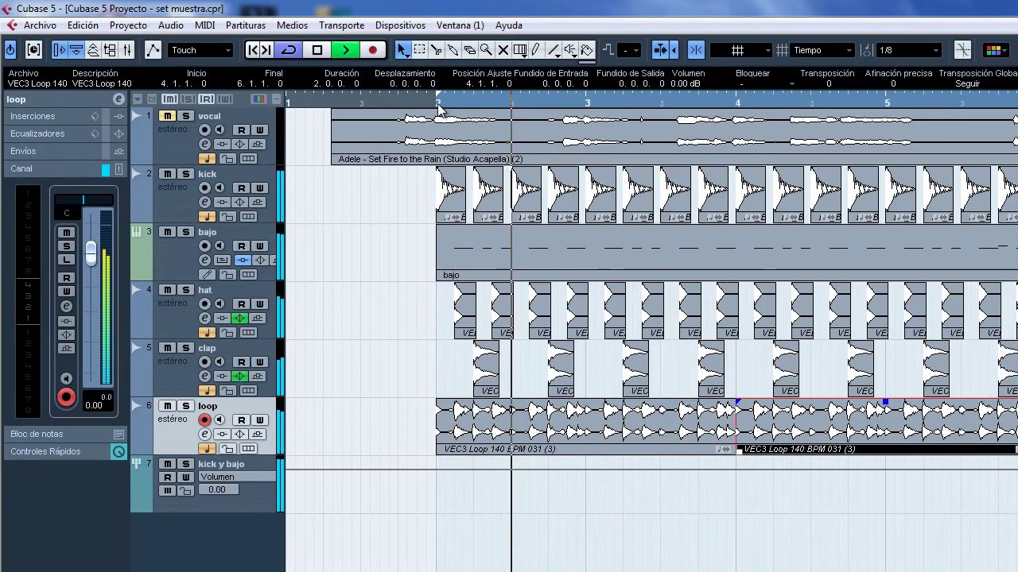
{"action": "key", "text": "space"}
{"action": "left_click_drag", "start_coordinate": [90, 253], "coordinate": [102, 279]}
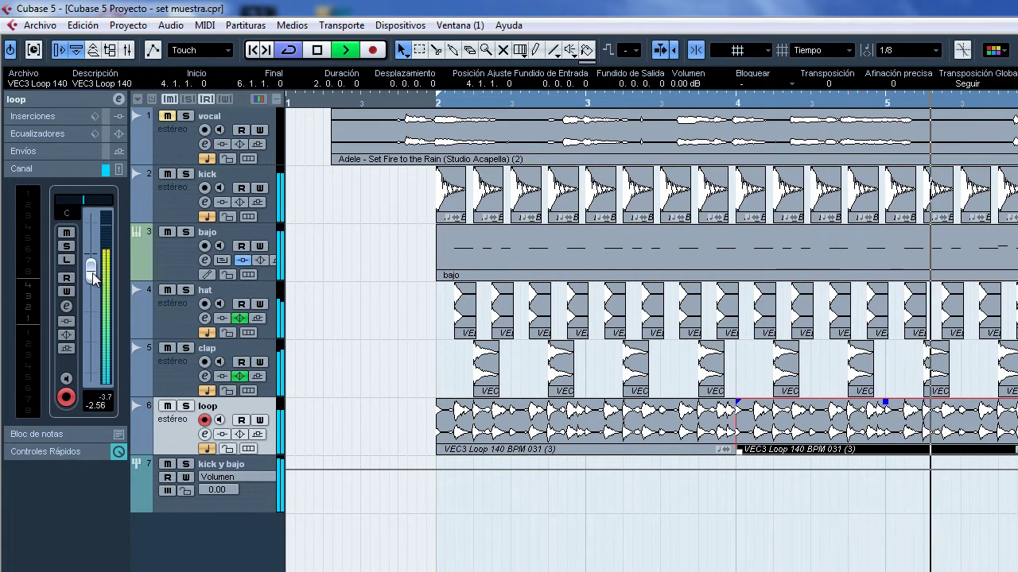
{"action": "left_click_drag", "start_coordinate": [93, 286], "coordinate": [94, 283]}
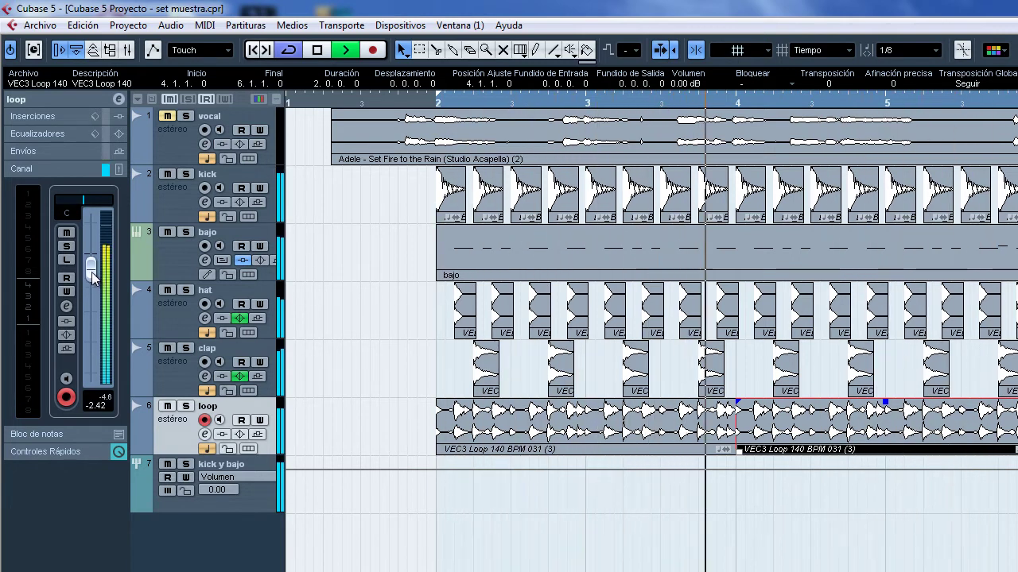
{"action": "key", "text": "space"}
Add one stereo audio track below the loop track and name it loop2.
{"action": "right_click", "coordinate": [183, 439]}
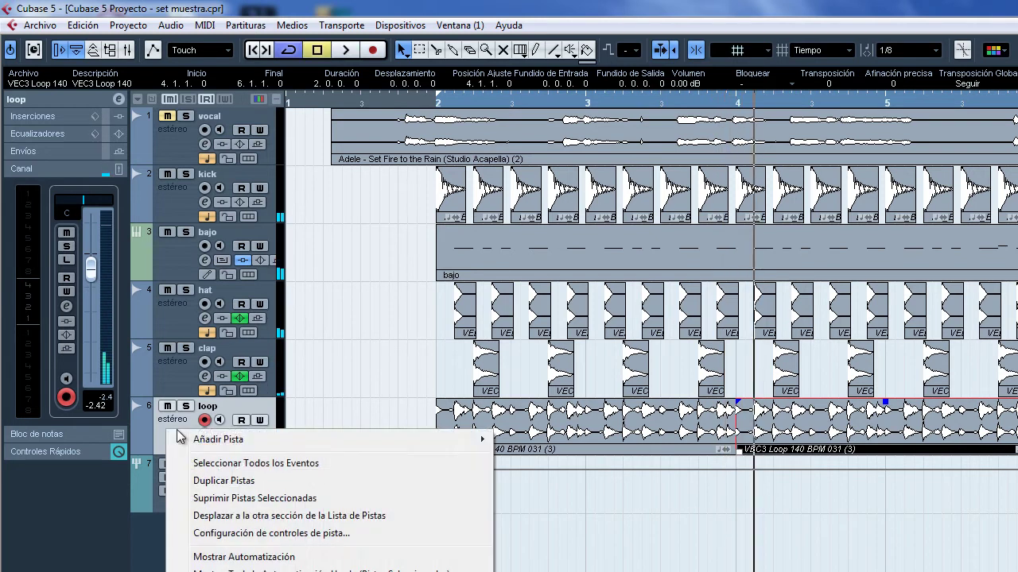
{"action": "mouse_move", "coordinate": [225, 438]}
{"action": "left_click", "coordinate": [918, 483]}
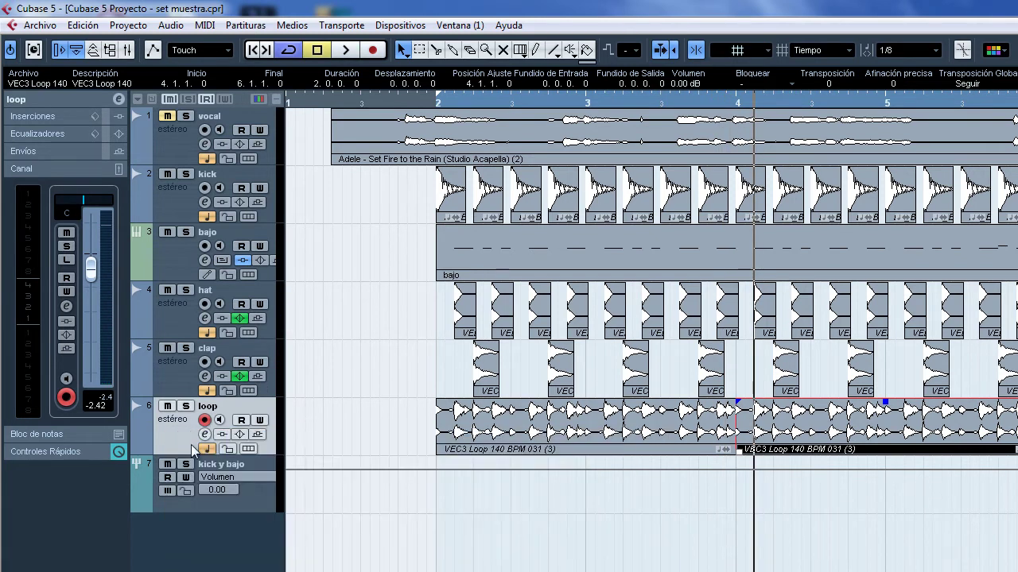
{"action": "right_click", "coordinate": [166, 439]}
{"action": "mouse_move", "coordinate": [337, 453]}
{"action": "left_click", "coordinate": [554, 448]}
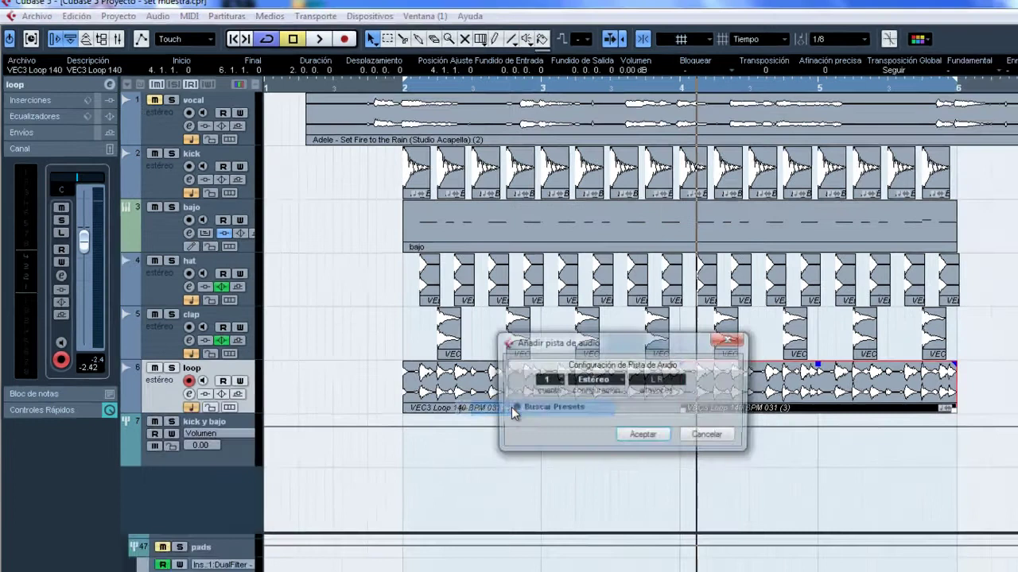
{"action": "key", "text": "Return"}
{"action": "left_click", "coordinate": [167, 337]}
{"action": "type", "text": "loop2"}
{"action": "key", "text": "Return"}
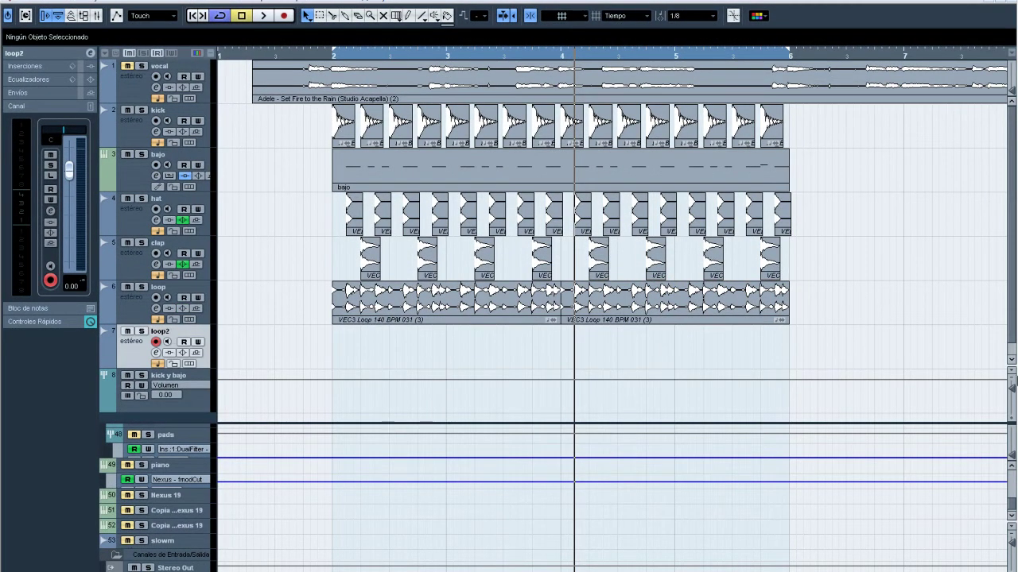
Copy a VEC4 Loops 017 event from the old loop2 track at bar 41 onto the new loop2 track at bar 2.
{"action": "left_click_drag", "start_coordinate": [1013, 506], "coordinate": [1013, 494]}
{"action": "scroll", "coordinate": [612, 318], "scroll_direction": "right", "scroll_amount": 10}
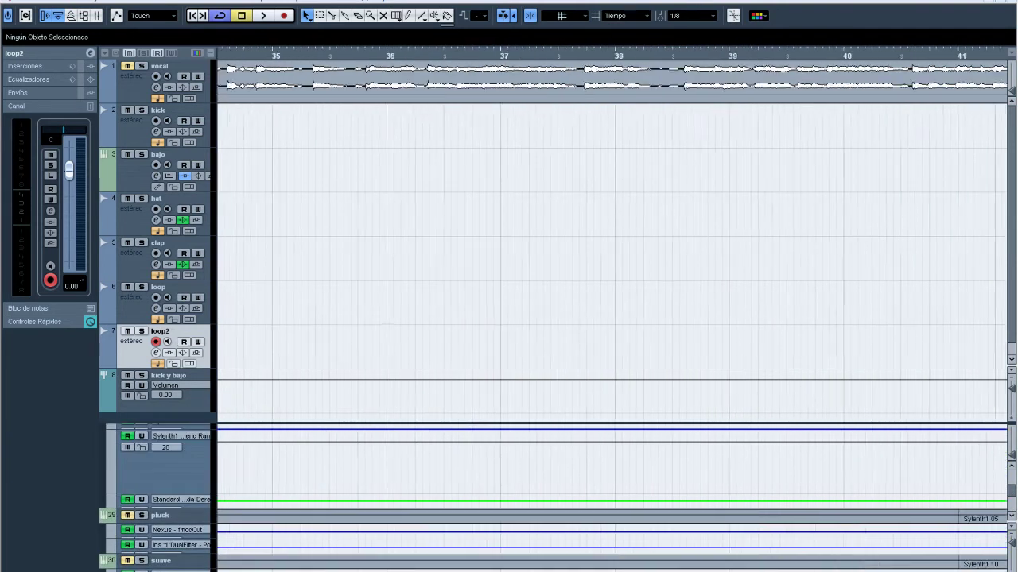
{"action": "scroll", "coordinate": [310, 541], "scroll_direction": "up", "scroll_amount": 2}
{"action": "scroll", "coordinate": [308, 537], "scroll_direction": "up", "scroll_amount": 6}
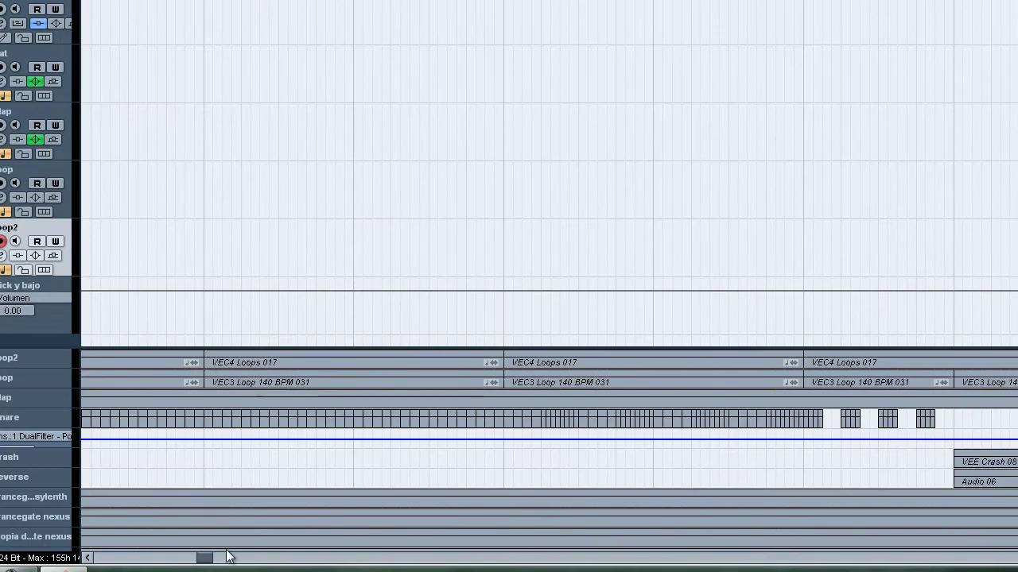
{"action": "left_click_drag", "start_coordinate": [205, 560], "coordinate": [200, 561]}
{"action": "left_click", "coordinate": [257, 379]}
{"action": "left_click", "coordinate": [257, 364]}
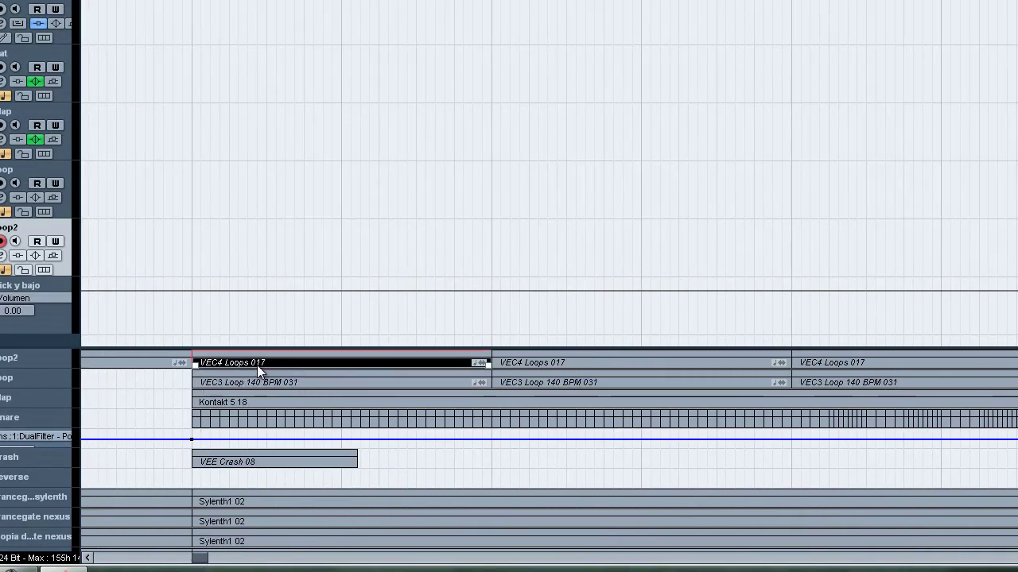
{"action": "left_click_drag", "start_coordinate": [297, 366], "coordinate": [125, 244]}
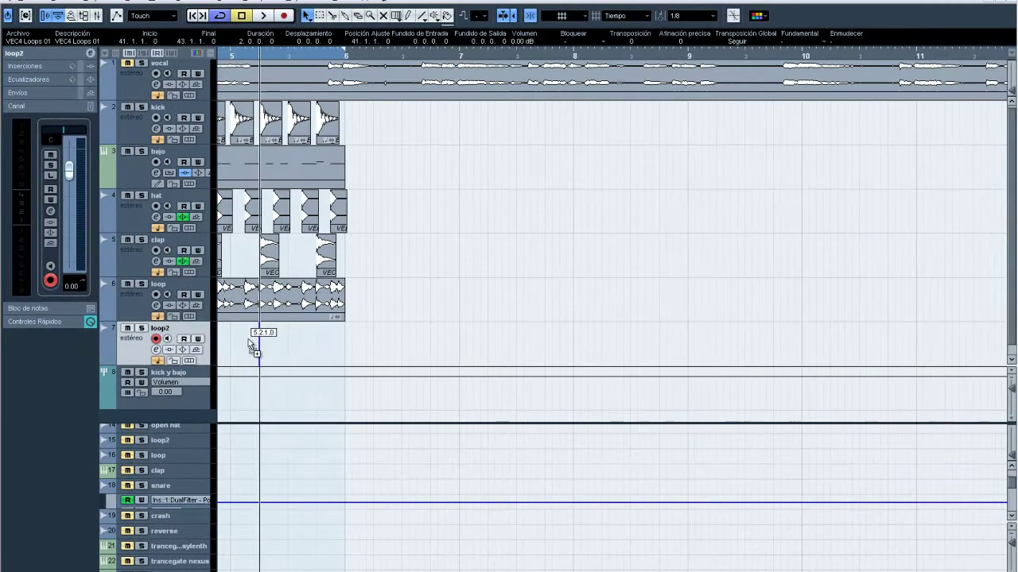
{"action": "left_click_drag", "start_coordinate": [249, 342], "coordinate": [304, 348]}
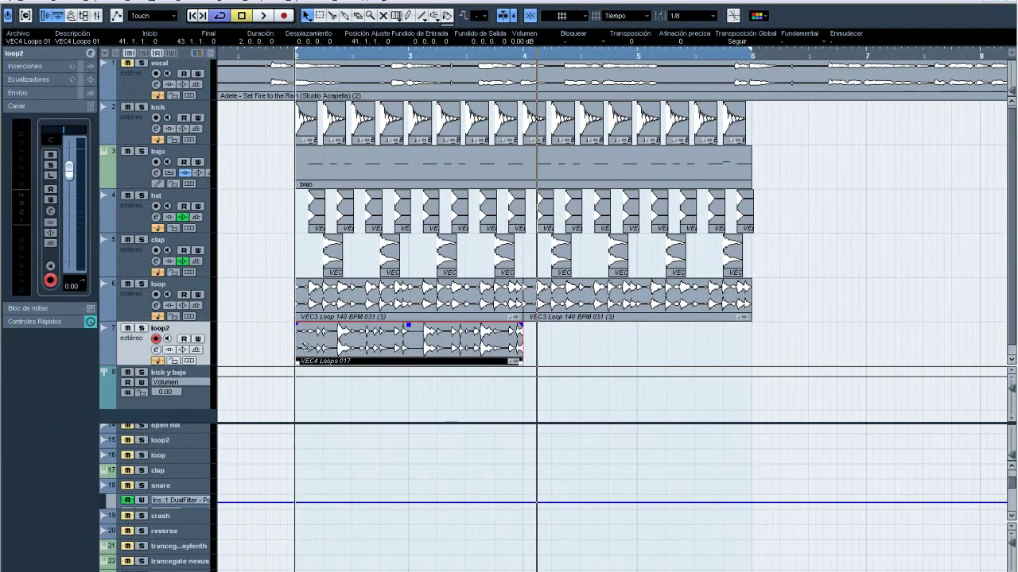
Check the VEC4 Loops 017 event's tempo settings in the sample editor and duplicate the event to bar 4.
{"action": "double_click", "coordinate": [439, 364]}
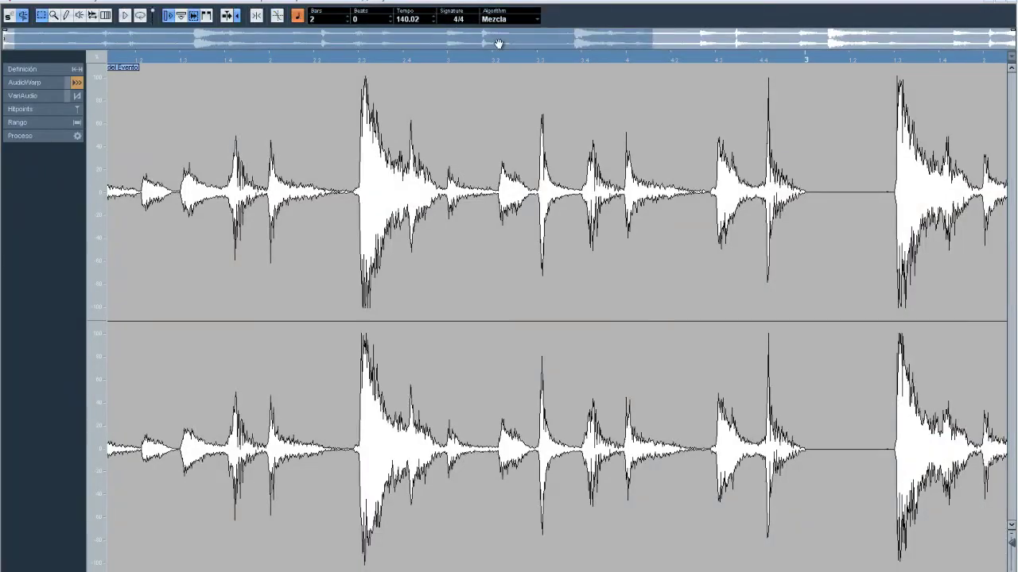
{"action": "key", "text": "Return"}
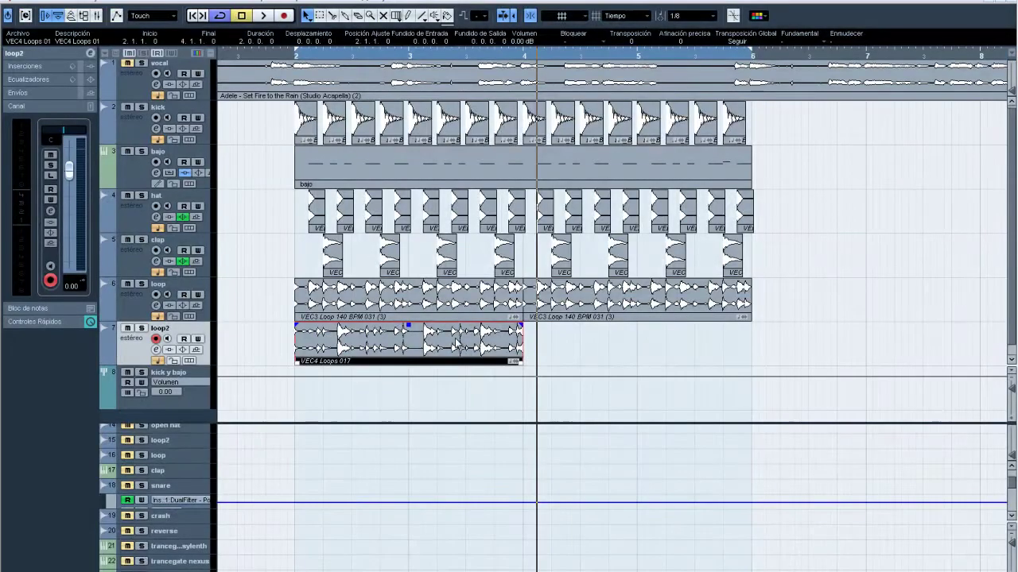
{"action": "key", "text": "ctrl+d"}
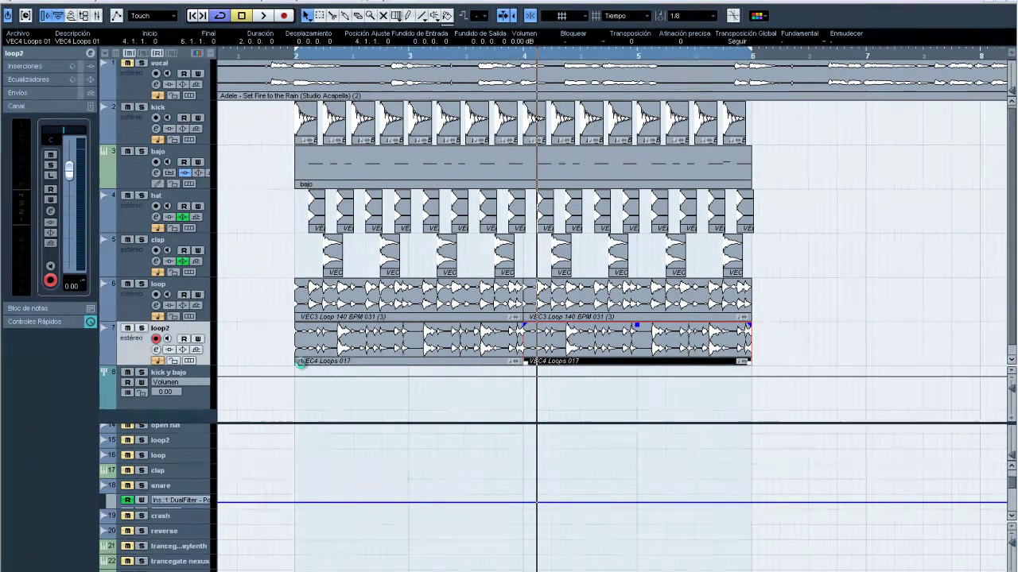
Play the beat and balance the loop2 track's volume against the other tracks, settling on -3.30 dB.
{"action": "key", "text": "space"}
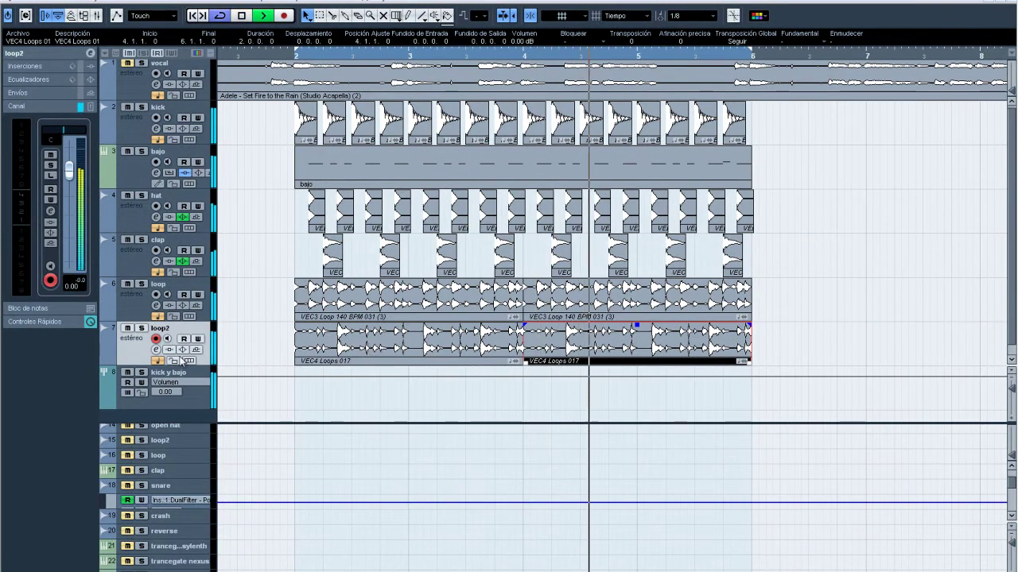
{"action": "left_click_drag", "start_coordinate": [69, 169], "coordinate": [72, 262]}
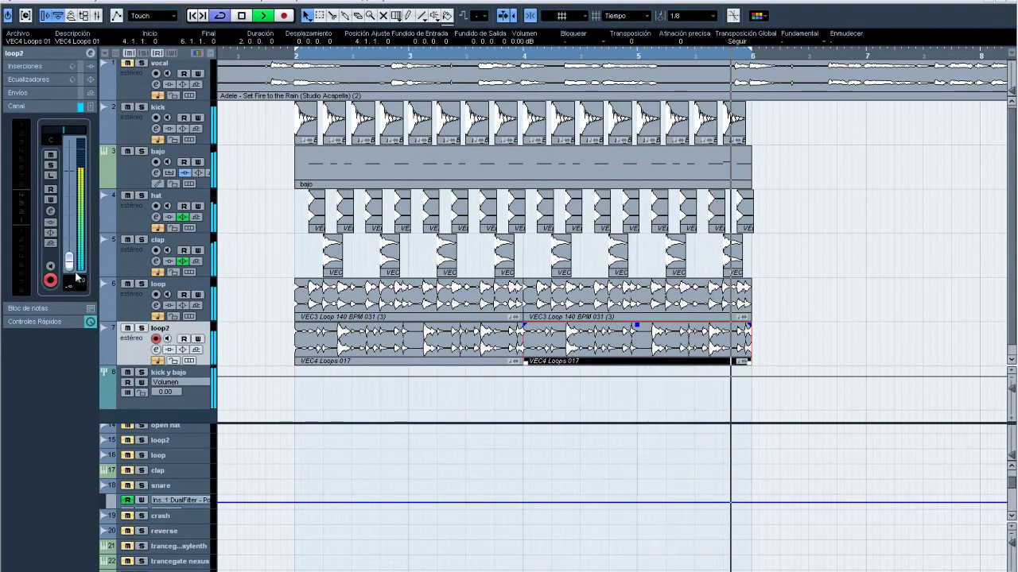
{"action": "key", "text": "space"}
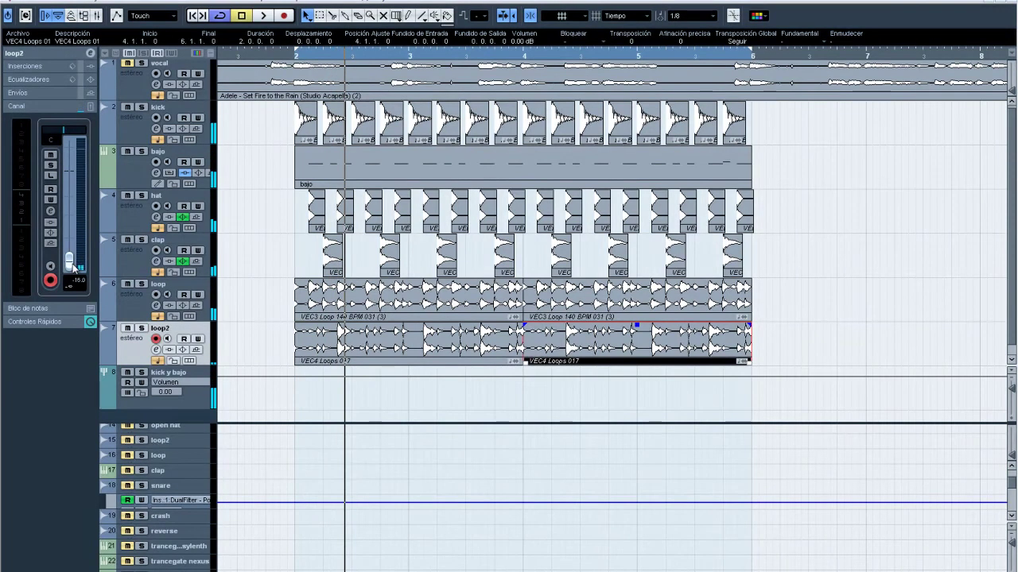
{"action": "key", "text": "space"}
{"action": "left_click_drag", "start_coordinate": [70, 261], "coordinate": [73, 195]}
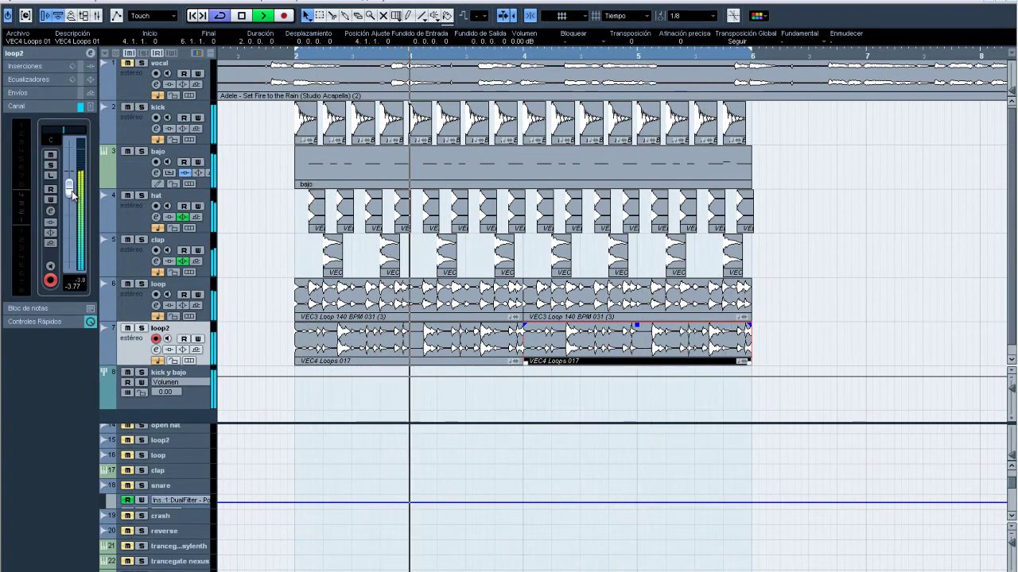
{"action": "key", "text": "space"}
{"action": "left_click", "coordinate": [782, 349]}
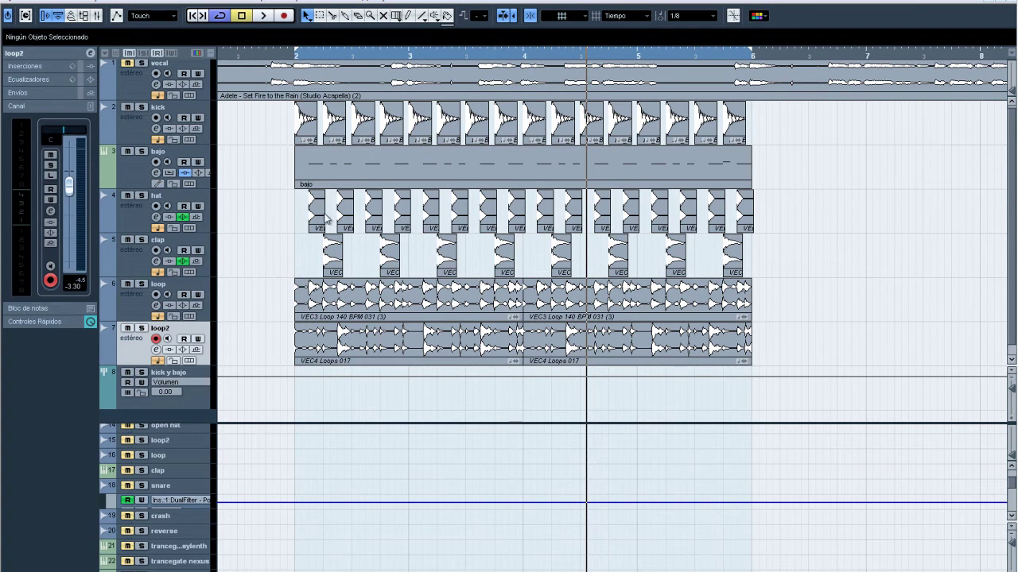
Solo the kick and bajo tracks and briefly play them from bar 2.
{"action": "left_click", "coordinate": [163, 157]}
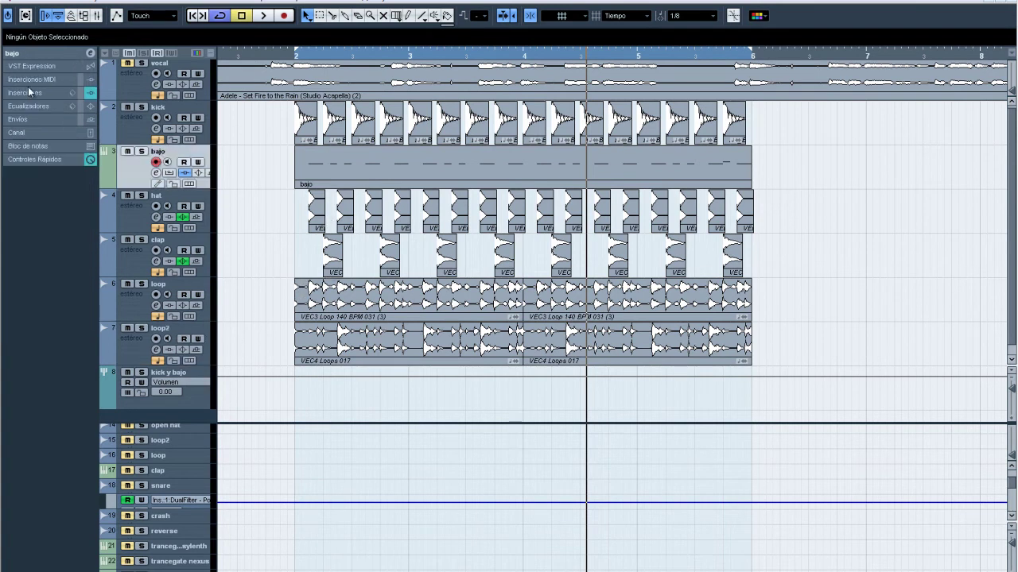
{"action": "left_click", "coordinate": [295, 57]}
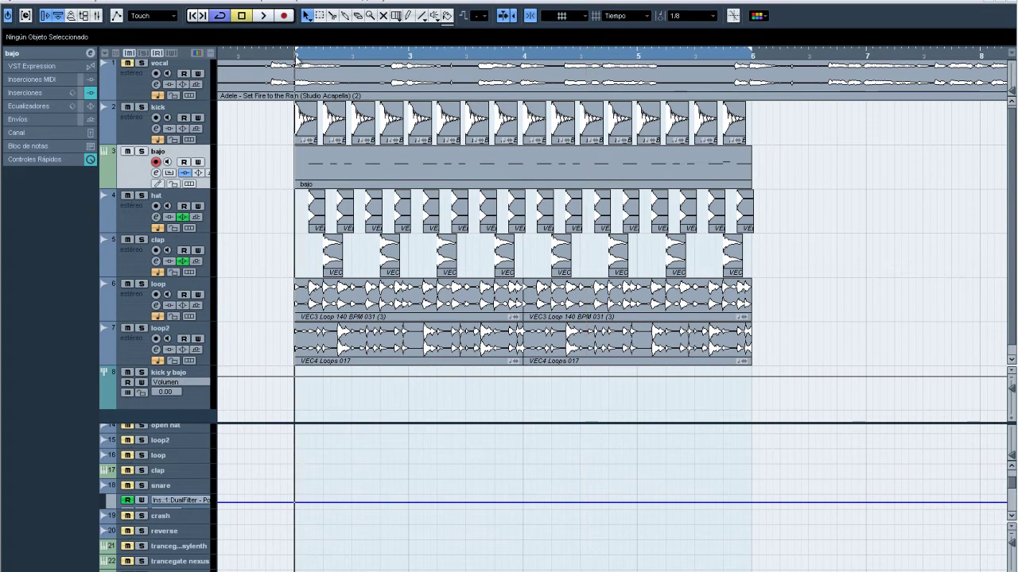
{"action": "left_click", "coordinate": [144, 127]}
{"action": "left_click", "coordinate": [142, 107]}
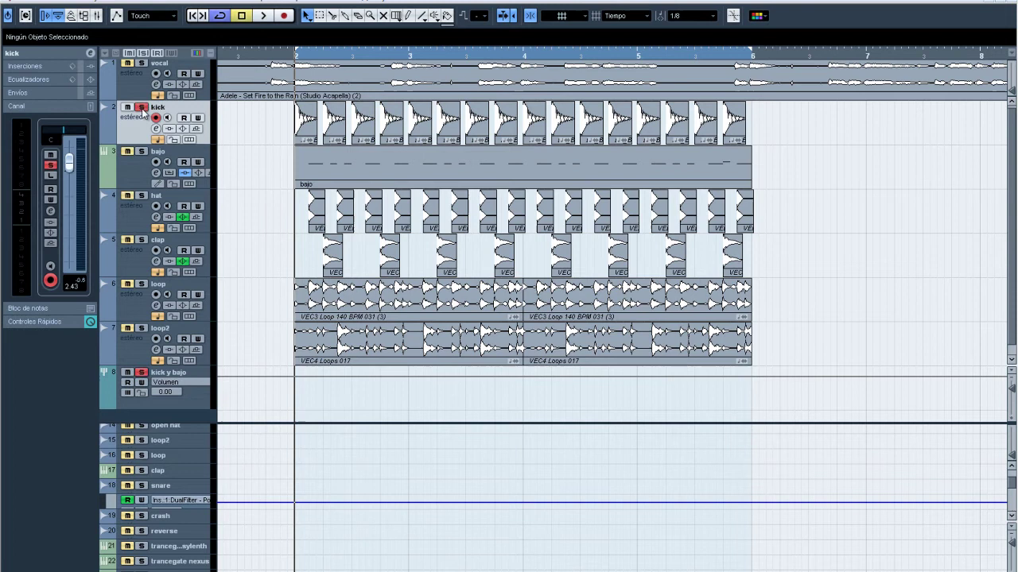
{"action": "key", "text": "space"}
{"action": "left_click", "coordinate": [141, 151]}
{"action": "left_click", "coordinate": [156, 161]}
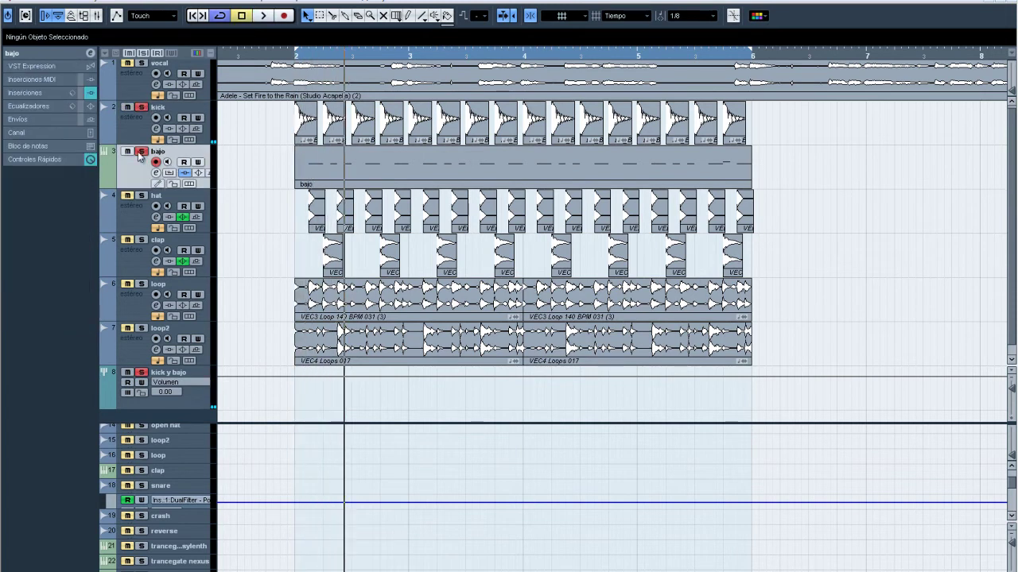
{"action": "left_click", "coordinate": [141, 152]}
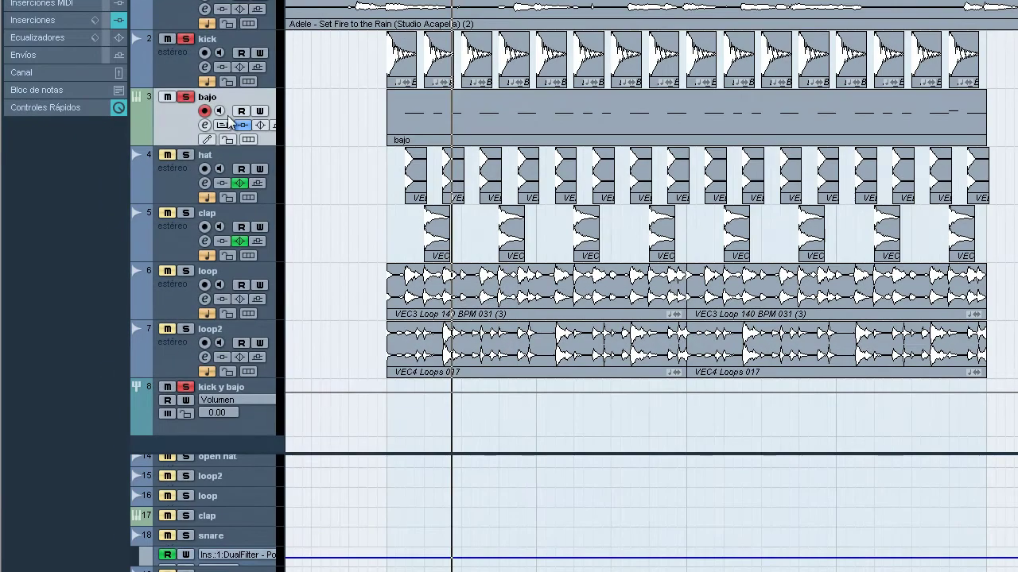
Solo only the bajo track and add StereoEnhancer from the Spatial effects in its second insert slot.
{"action": "left_click", "coordinate": [186, 96]}
{"action": "left_click", "coordinate": [186, 39]}
{"action": "left_click", "coordinate": [186, 96]}
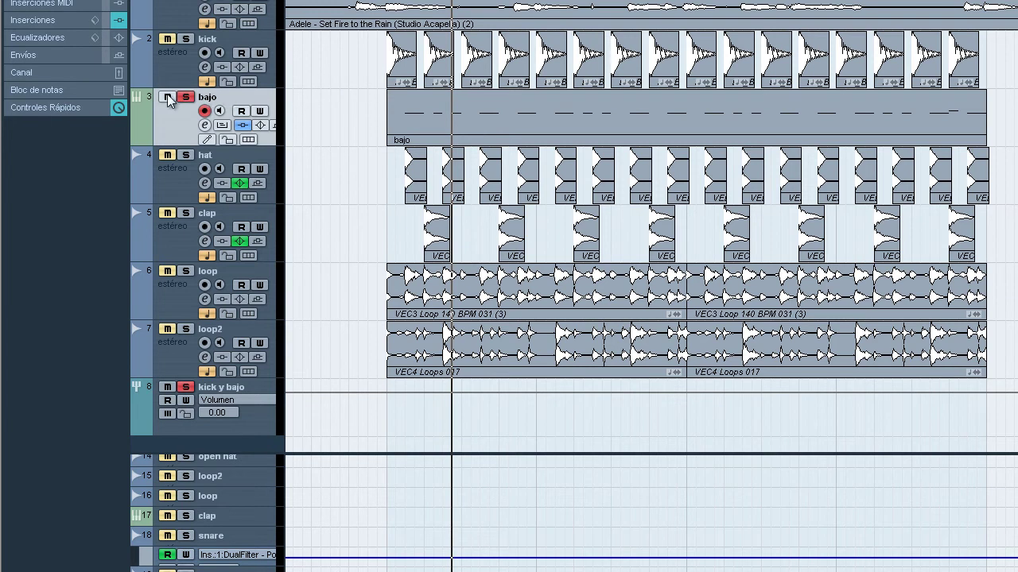
{"action": "left_click", "coordinate": [52, 23]}
{"action": "left_click", "coordinate": [32, 91]}
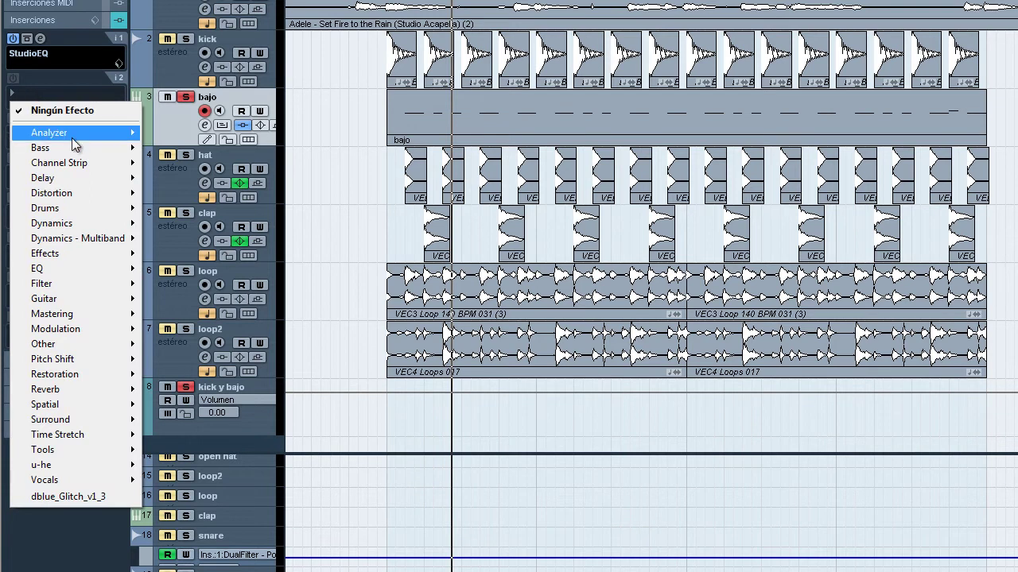
{"action": "left_click", "coordinate": [23, 92]}
{"action": "left_click", "coordinate": [23, 92]}
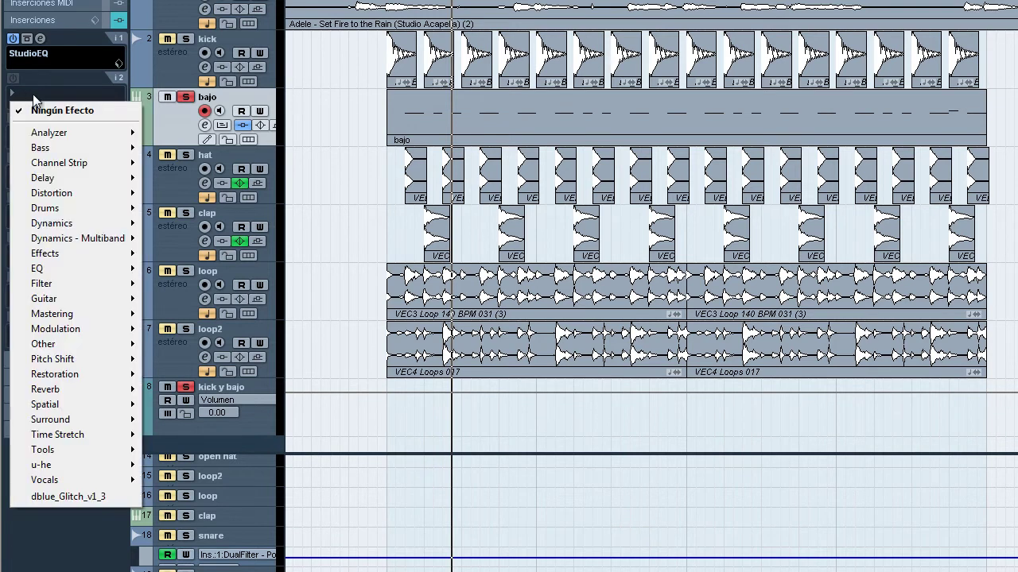
{"action": "mouse_move", "coordinate": [64, 377]}
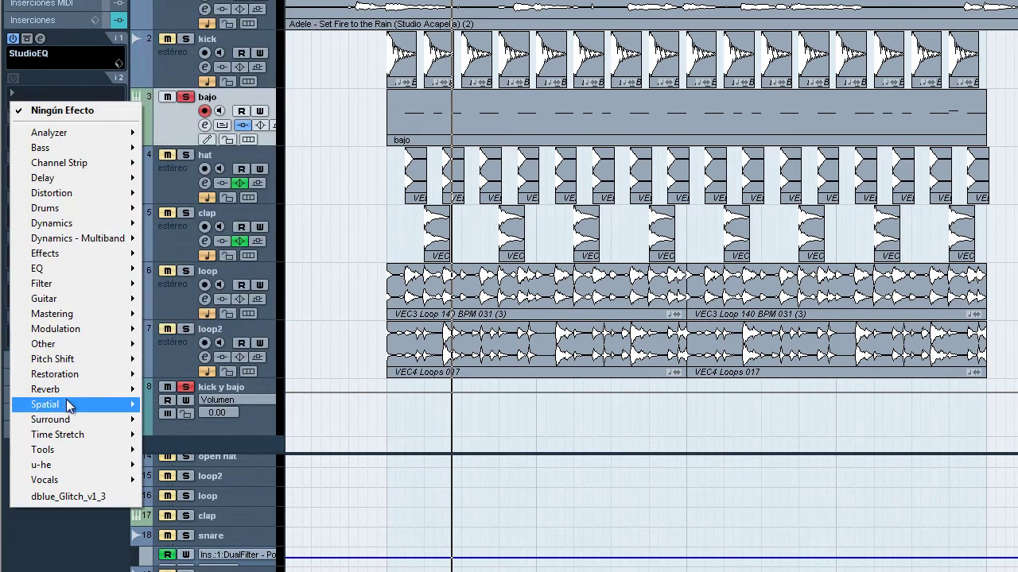
{"action": "mouse_move", "coordinate": [67, 405]}
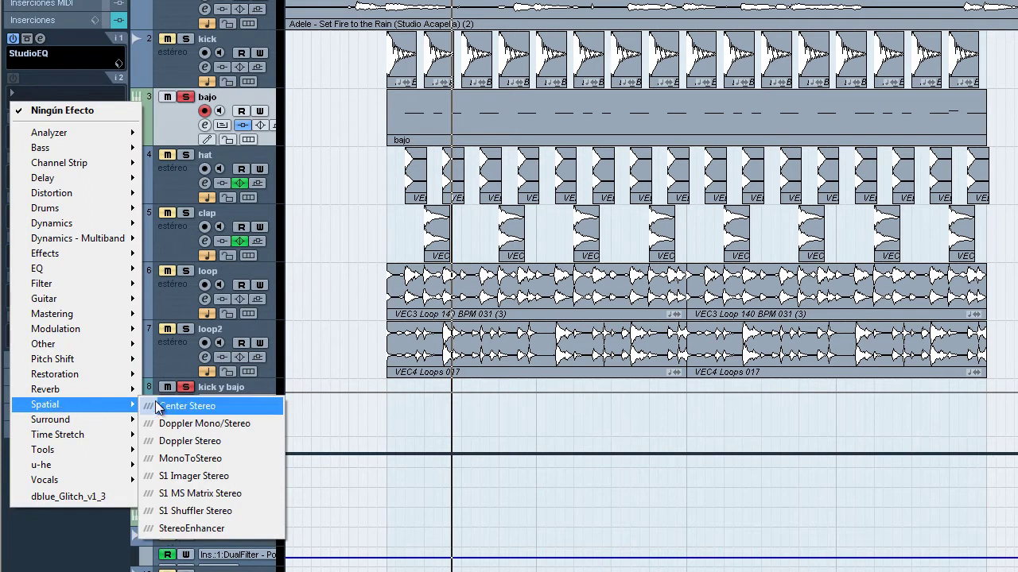
{"action": "left_click", "coordinate": [202, 528]}
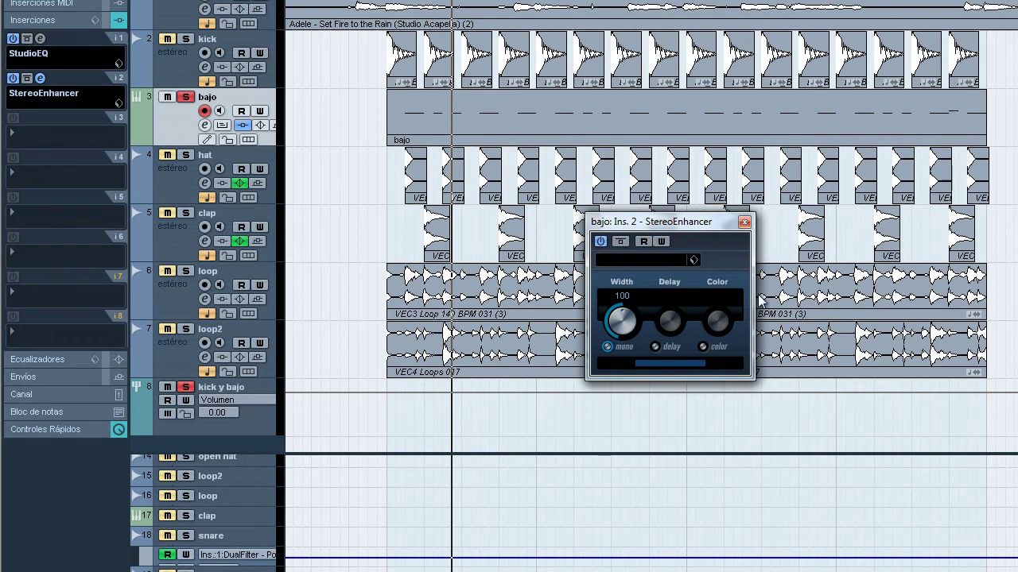
Play the soloed bass and compare its sound with StereoEnhancer's mono option off and on, leaving mono enabled.
{"action": "key", "text": "space"}
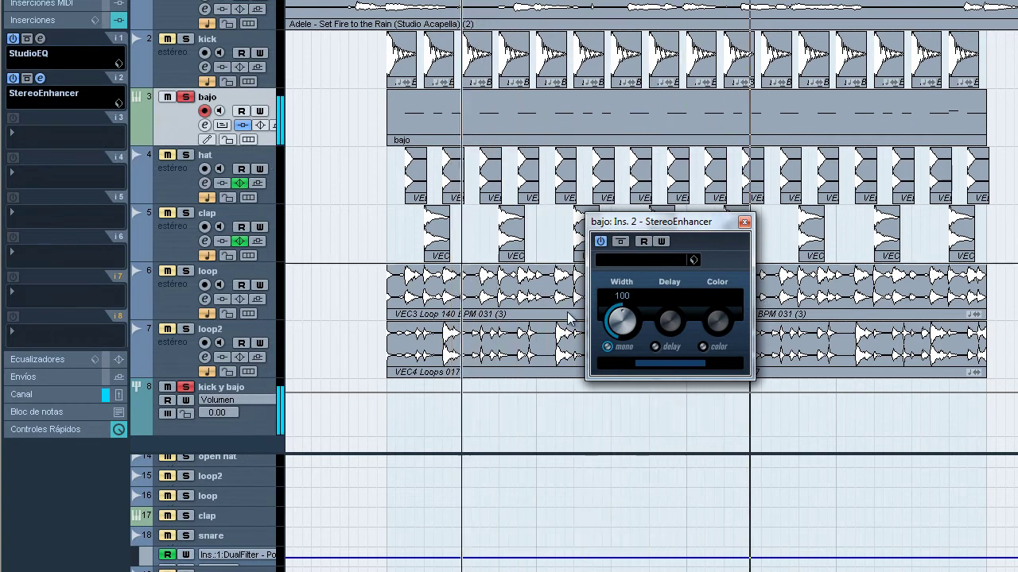
{"action": "left_click", "coordinate": [607, 349]}
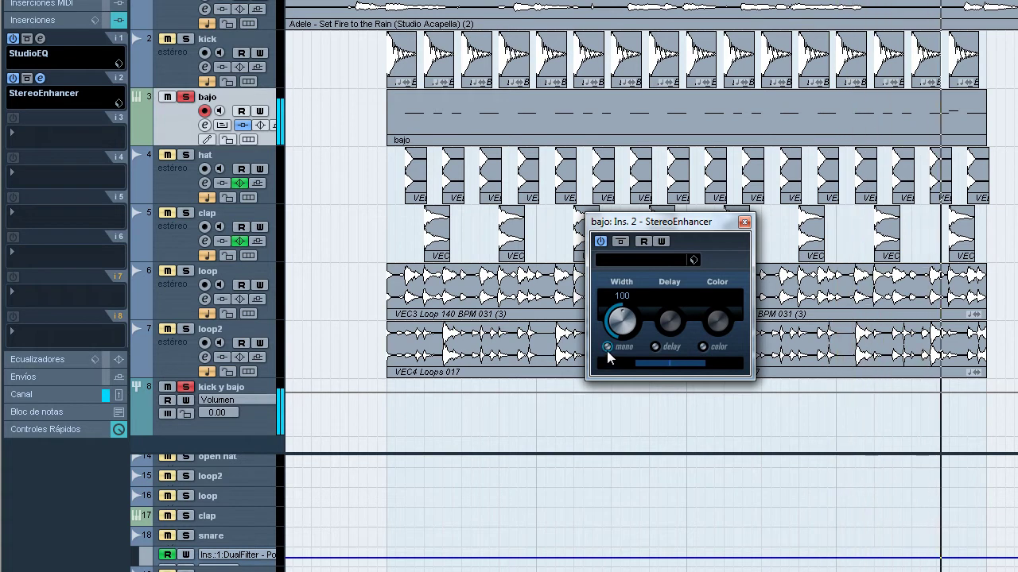
{"action": "left_click", "coordinate": [606, 348]}
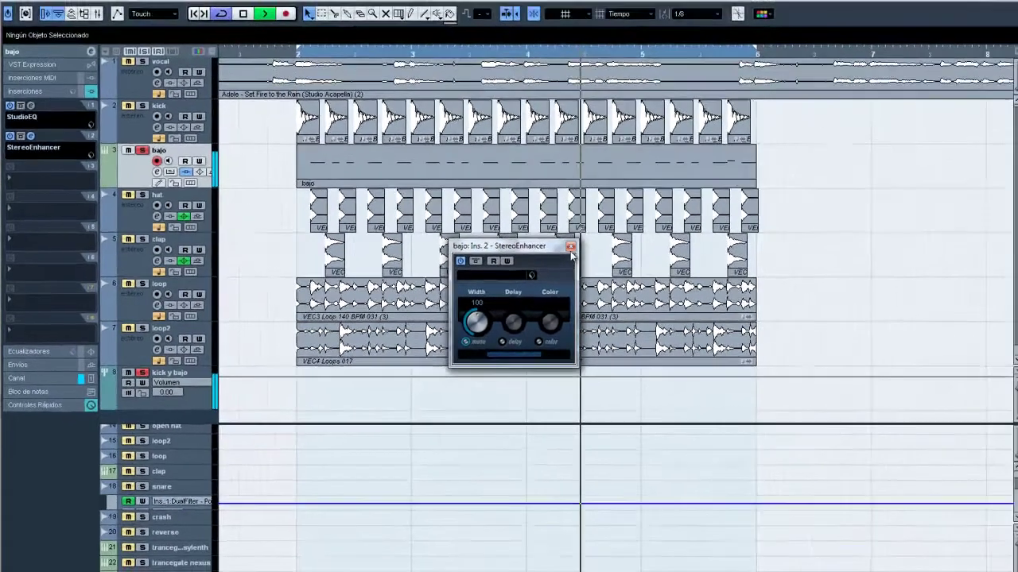
{"action": "left_click", "coordinate": [744, 221]}
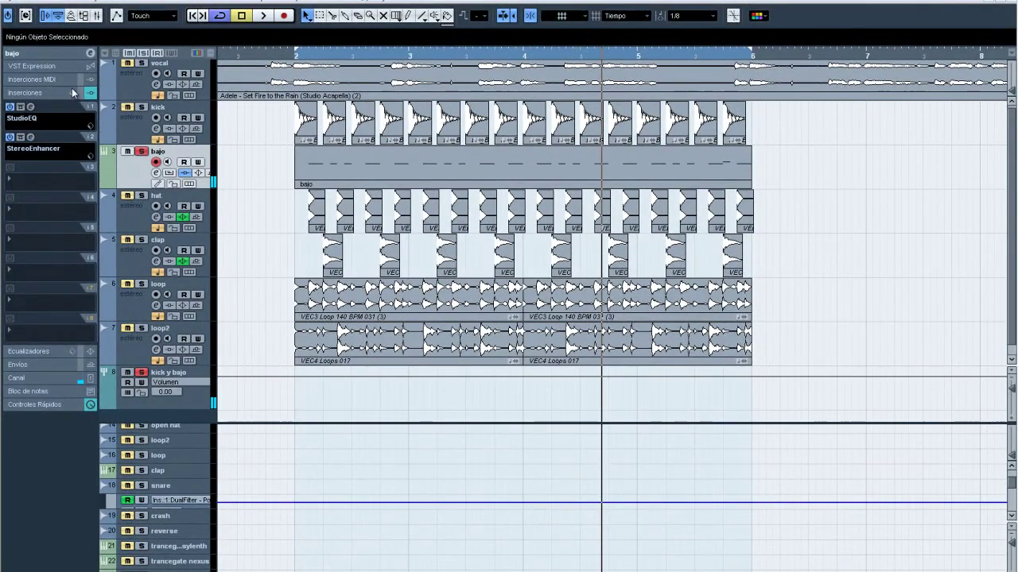
Open the bajo track's Nexus instrument to check the bass preset it uses, then close it.
{"action": "left_click", "coordinate": [52, 56]}
{"action": "left_click", "coordinate": [90, 167]}
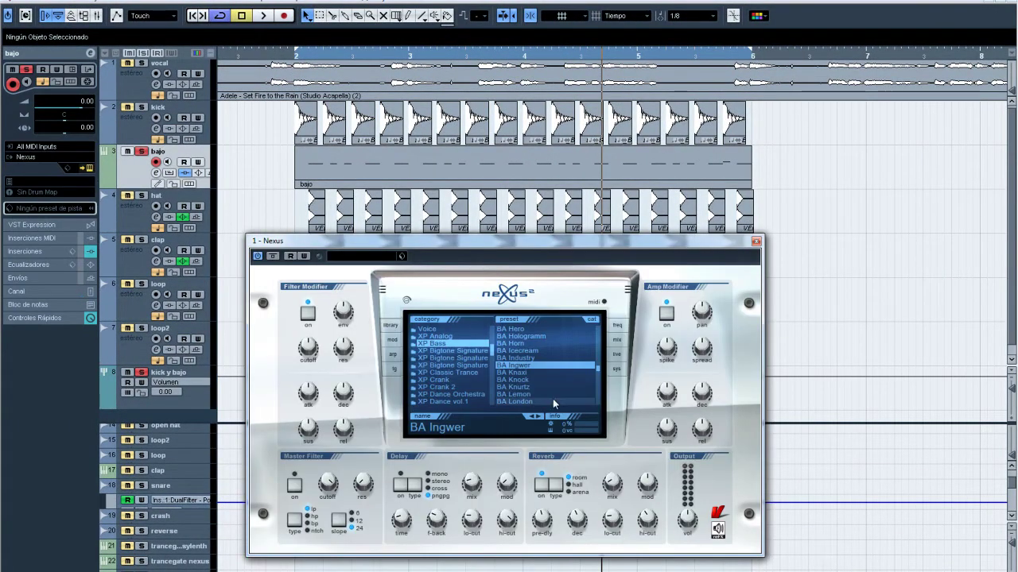
{"action": "left_click", "coordinate": [755, 240]}
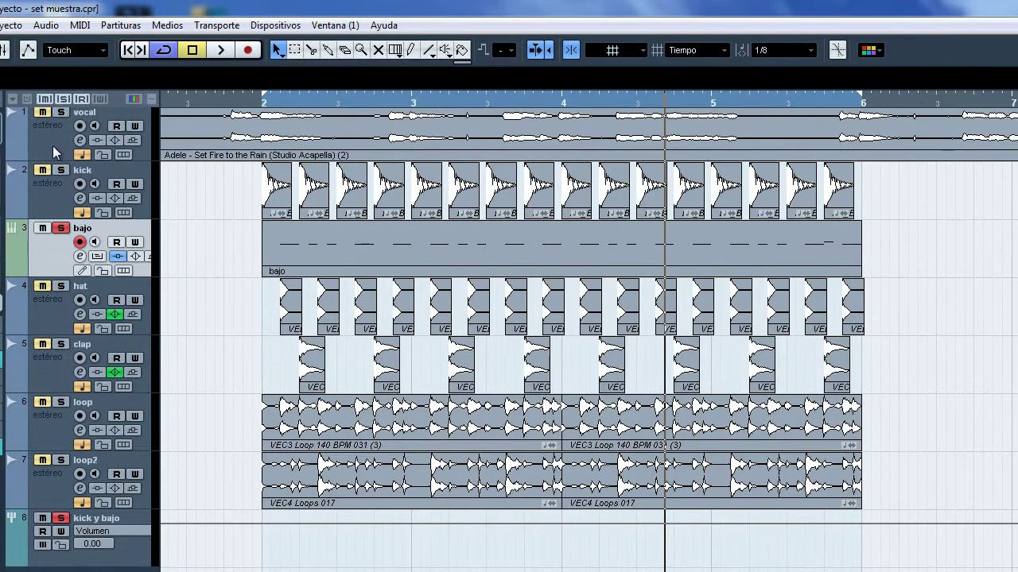
Solo and play the loop track, cutting its lows with EQ band 1 as a low shelf of -24 dB at 385 Hz.
{"action": "left_click", "coordinate": [51, 423]}
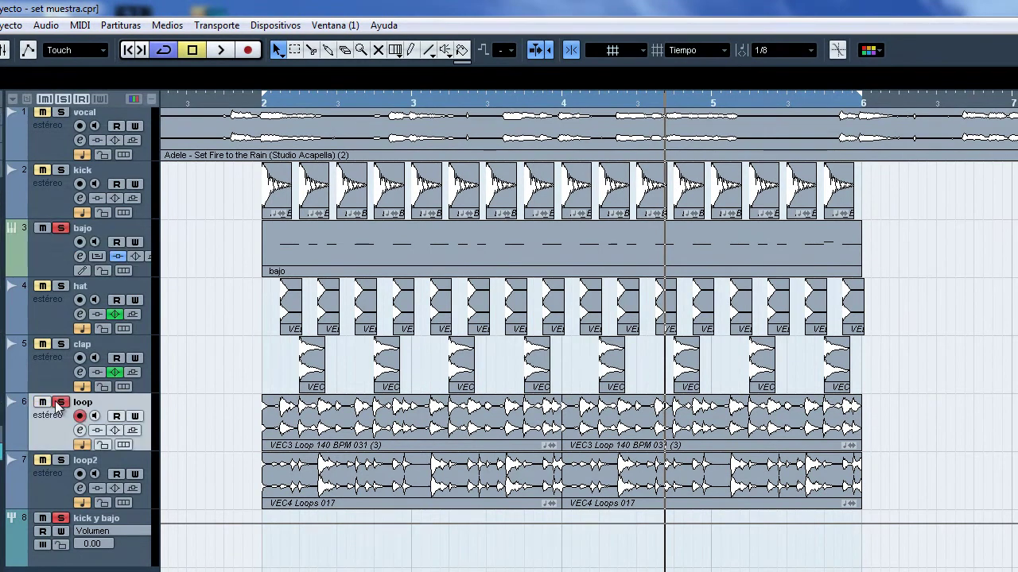
{"action": "left_click", "coordinate": [61, 229]}
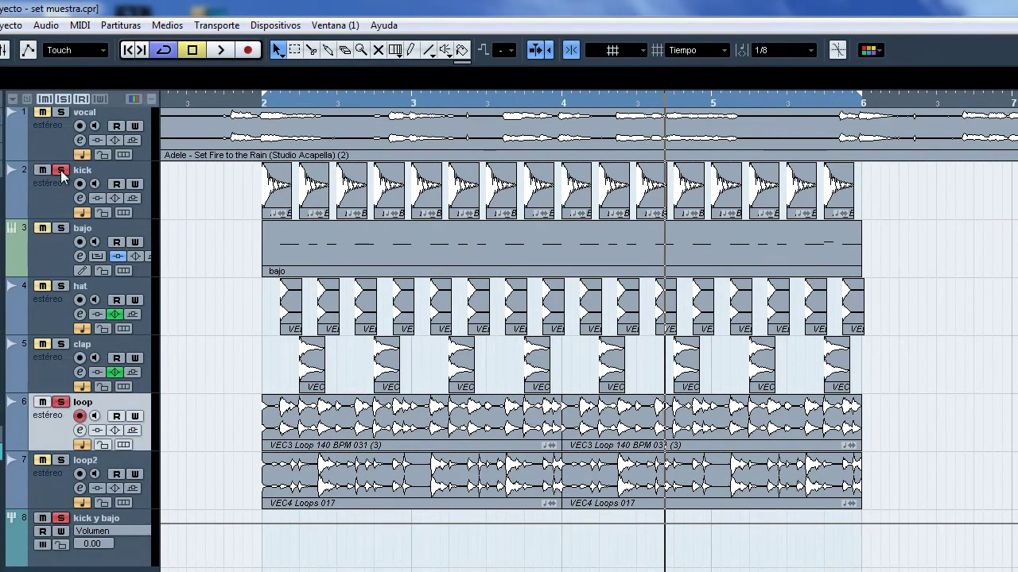
{"action": "key", "text": "space"}
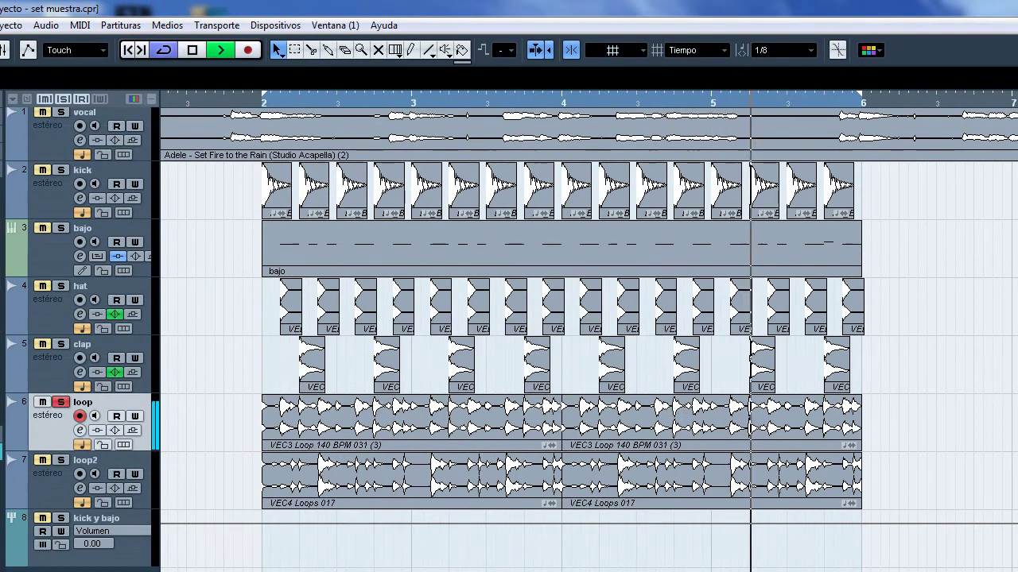
{"action": "left_click", "coordinate": [80, 431]}
{"action": "left_click", "coordinate": [274, 468]}
{"action": "left_click_drag", "start_coordinate": [374, 387], "coordinate": [363, 431]}
{"action": "left_click_drag", "start_coordinate": [333, 543], "coordinate": [342, 540]}
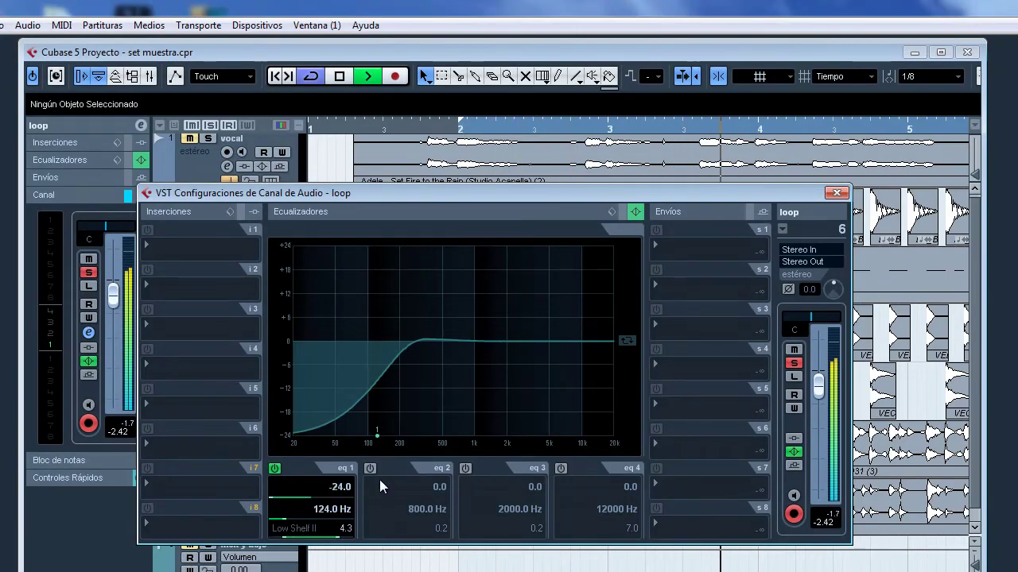
{"action": "left_click_drag", "start_coordinate": [376, 436], "coordinate": [430, 447]}
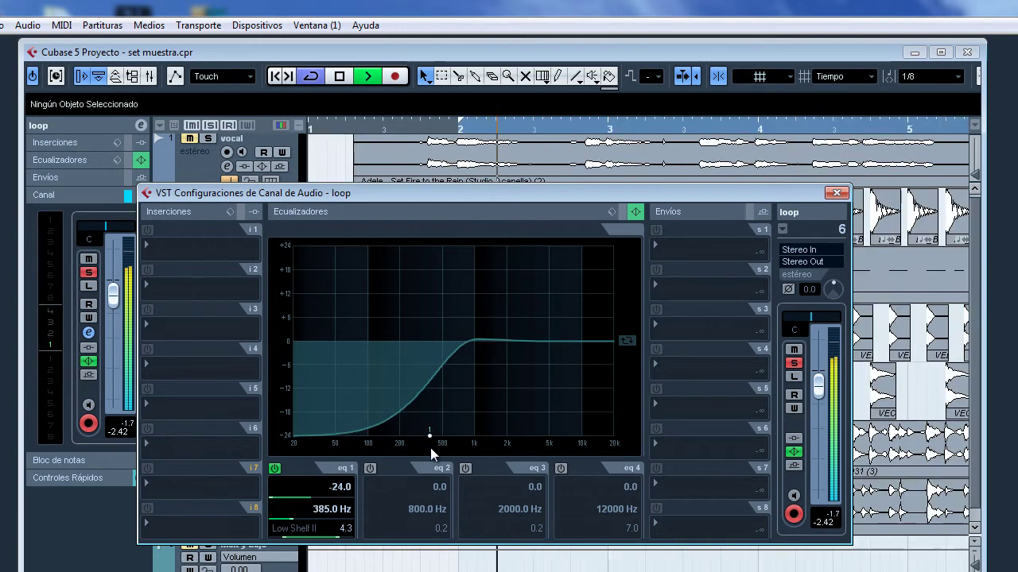
Boost the loop track by 2.0 dB at 1764 Hz and by 3.6 dB with a high shelf at 2896 Hz, then stop playback.
{"action": "left_click", "coordinate": [370, 468]}
{"action": "left_click_drag", "start_coordinate": [470, 343], "coordinate": [500, 333]}
{"action": "left_click", "coordinate": [465, 469]}
{"action": "left_click_drag", "start_coordinate": [573, 328], "coordinate": [524, 327]}
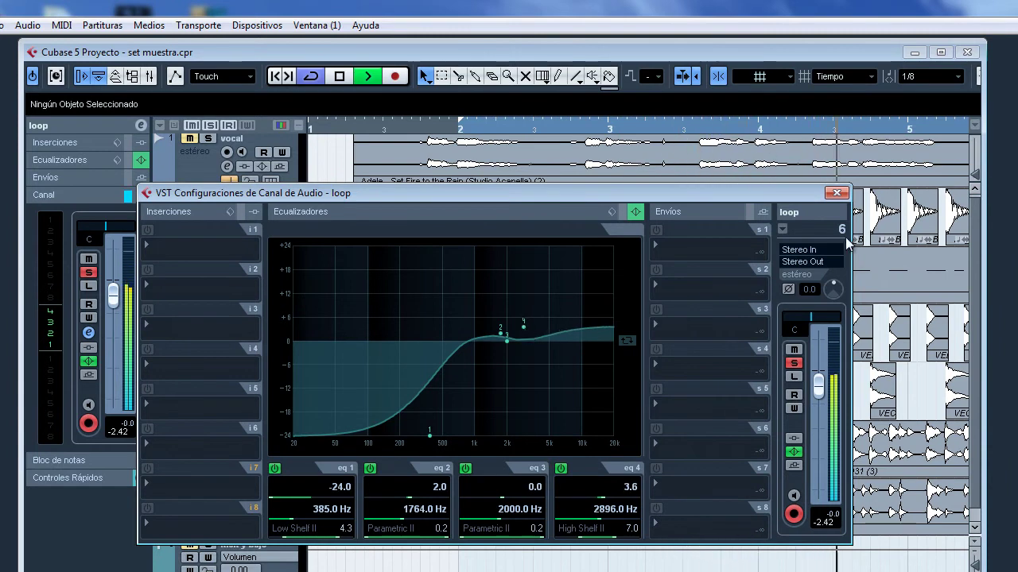
{"action": "left_click", "coordinate": [836, 193]}
{"action": "key", "text": "space"}
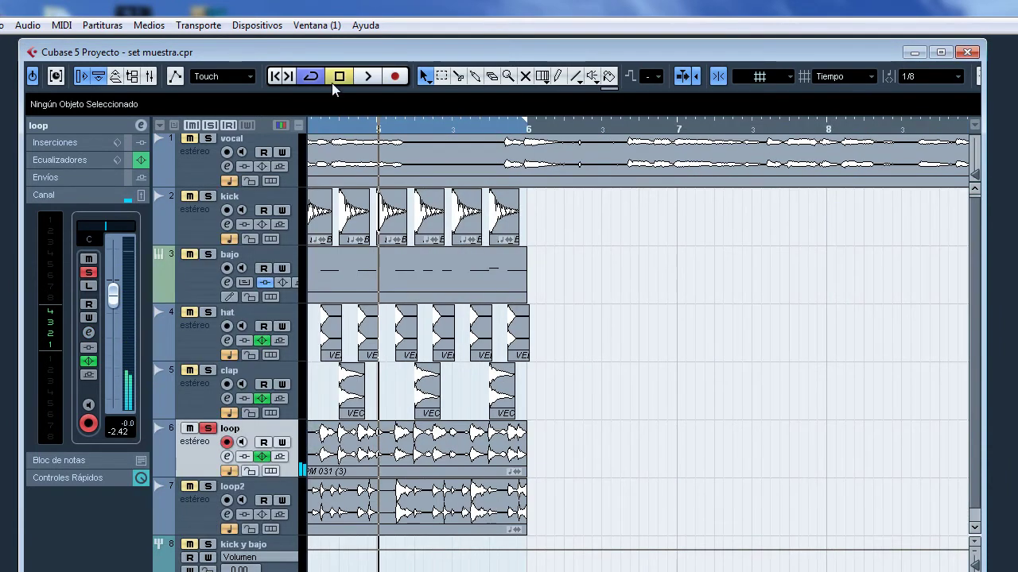
Maximize the project window and solo the loop2 track in place of loop.
{"action": "double_click", "coordinate": [325, 53]}
{"action": "left_click_drag", "start_coordinate": [246, 97], "coordinate": [453, 131]}
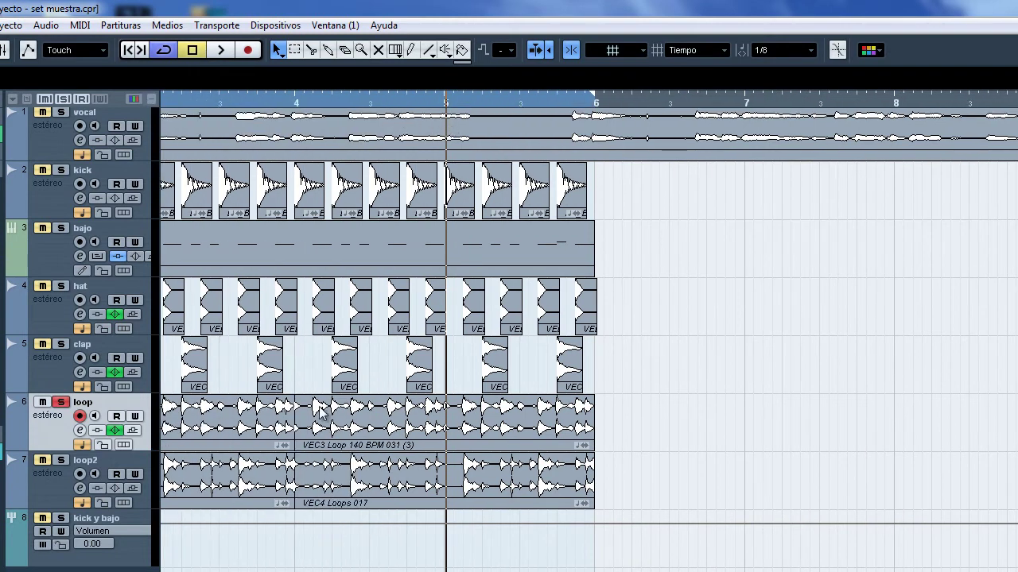
{"action": "left_click", "coordinate": [60, 459]}
{"action": "left_click", "coordinate": [60, 402]}
{"action": "key", "text": "space"}
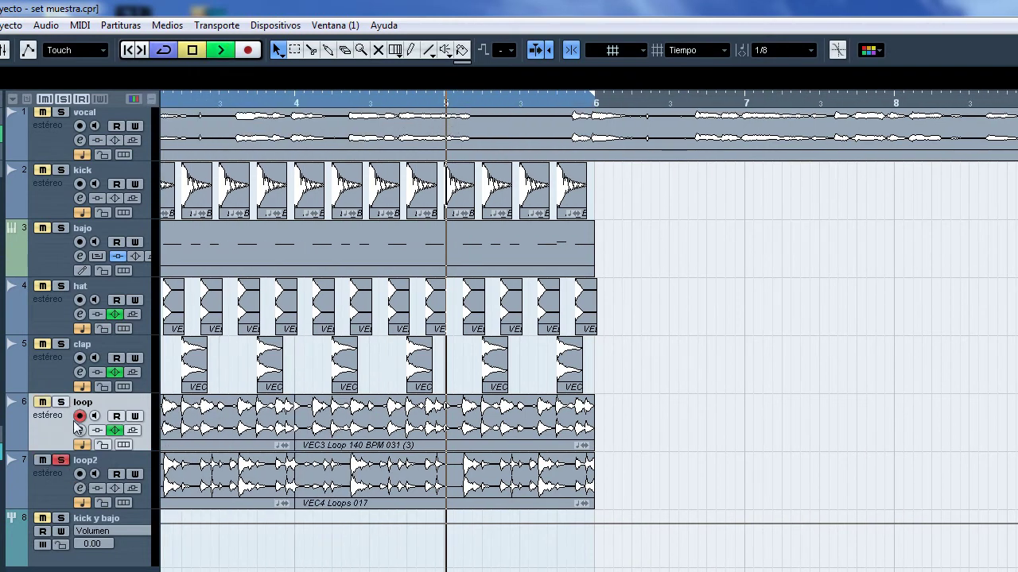
Play loop2 and cut its lows with EQ band 1 as a low shelf of -24 dB at 359 Hz, with Q 3.8.
{"action": "left_click", "coordinate": [57, 484]}
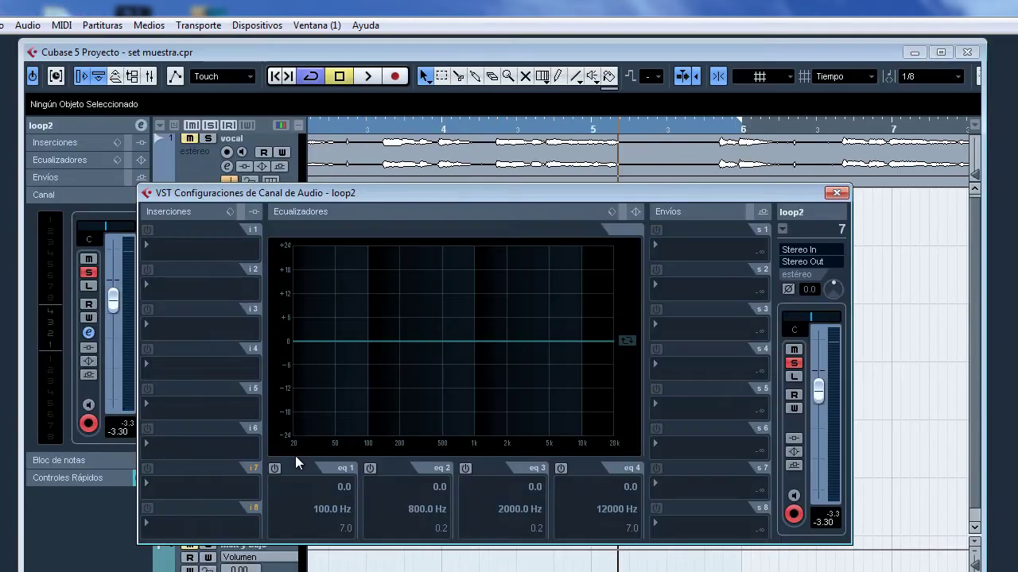
{"action": "key", "text": "space"}
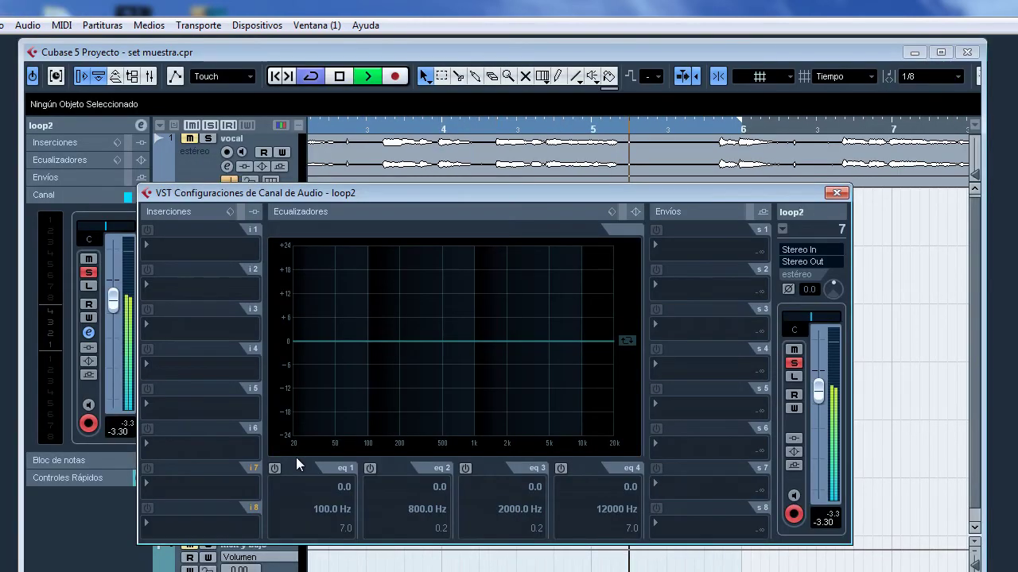
{"action": "left_click", "coordinate": [274, 468]}
{"action": "left_click_drag", "start_coordinate": [367, 341], "coordinate": [406, 436]}
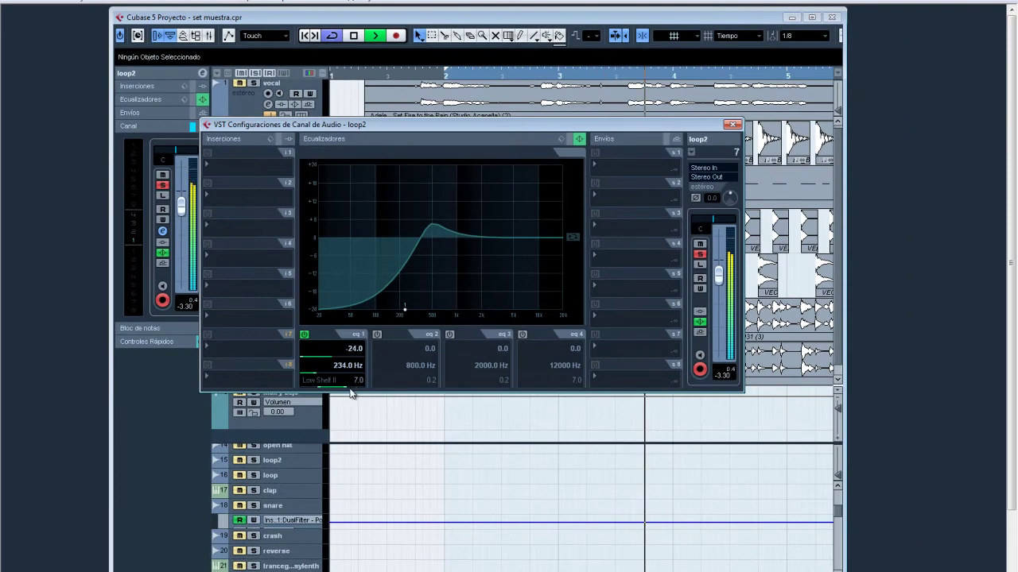
{"action": "left_click", "coordinate": [354, 387]}
{"action": "mouse_move", "coordinate": [405, 309]}
{"action": "left_mouse_down"}
{"action": "mouse_move", "coordinate": [425, 314]}
{"action": "mouse_move", "coordinate": [394, 314]}
{"action": "mouse_move", "coordinate": [430, 314]}
{"action": "mouse_move", "coordinate": [411, 314]}
{"action": "mouse_move", "coordinate": [419, 314]}
{"action": "left_mouse_up"}
Boost loop2 by 2.6 dB at 3556 Hz with EQ band 2, then close its channel settings and stop playback.
{"action": "left_click", "coordinate": [377, 334]}
{"action": "left_click_drag", "start_coordinate": [452, 242], "coordinate": [501, 231]}
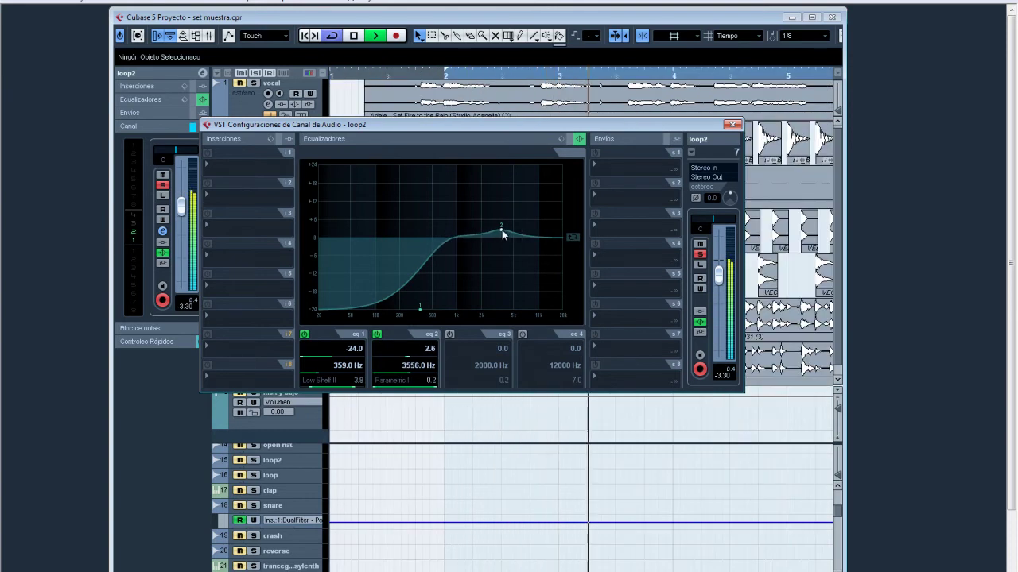
{"action": "left_click", "coordinate": [731, 124]}
{"action": "key", "text": "space"}
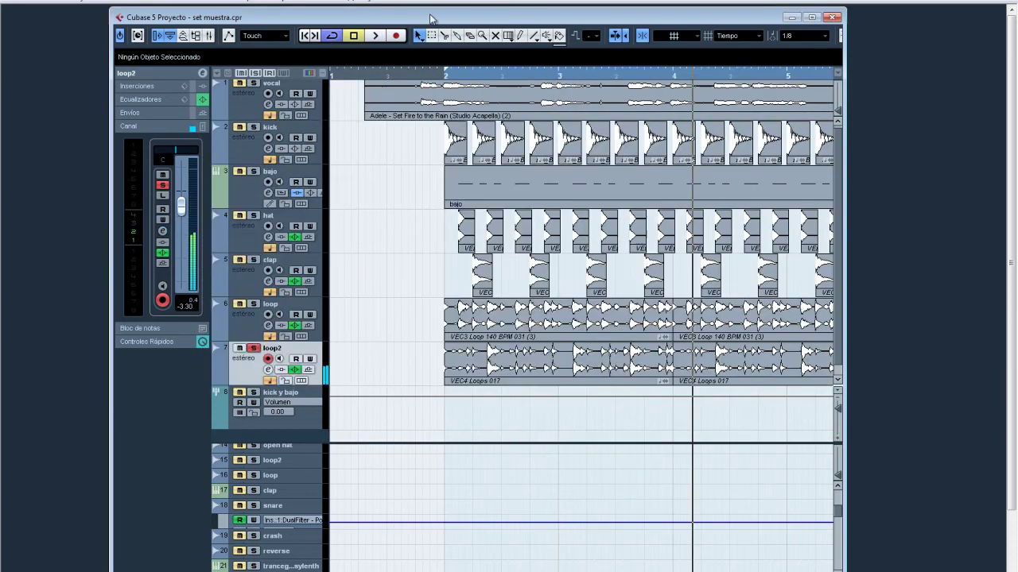
Play loop and loop2 soloed together, then clear all solos and listen to the whole beat.
{"action": "double_click", "coordinate": [430, 16]}
{"action": "left_click", "coordinate": [141, 284]}
{"action": "key", "text": "space"}
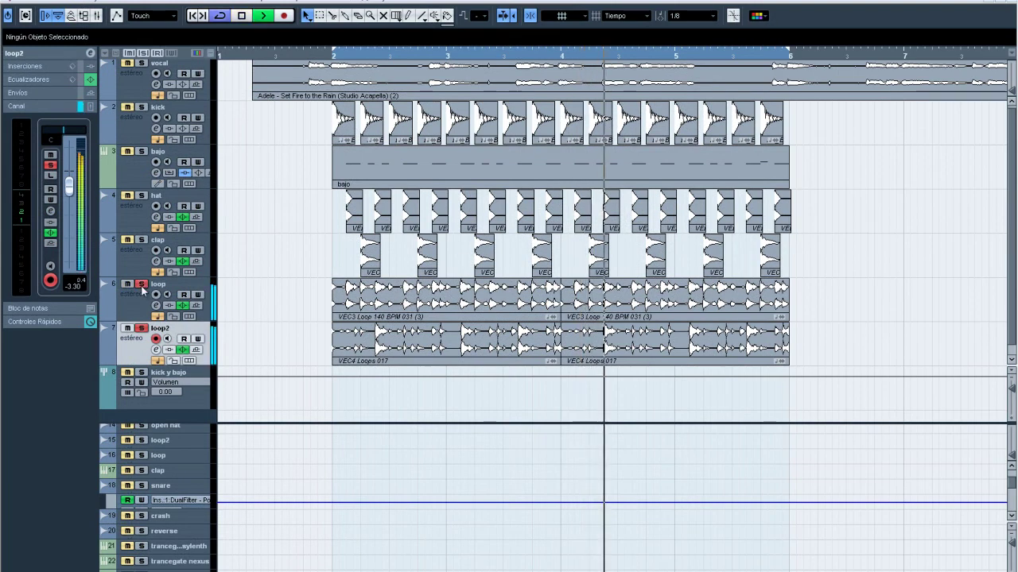
{"action": "left_click", "coordinate": [143, 52]}
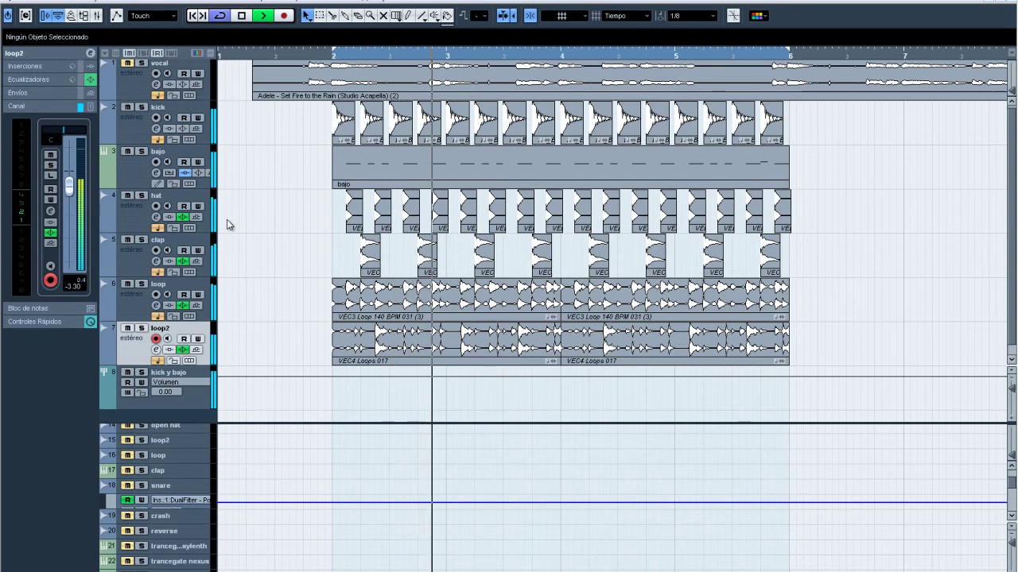
{"action": "key", "text": "space"}
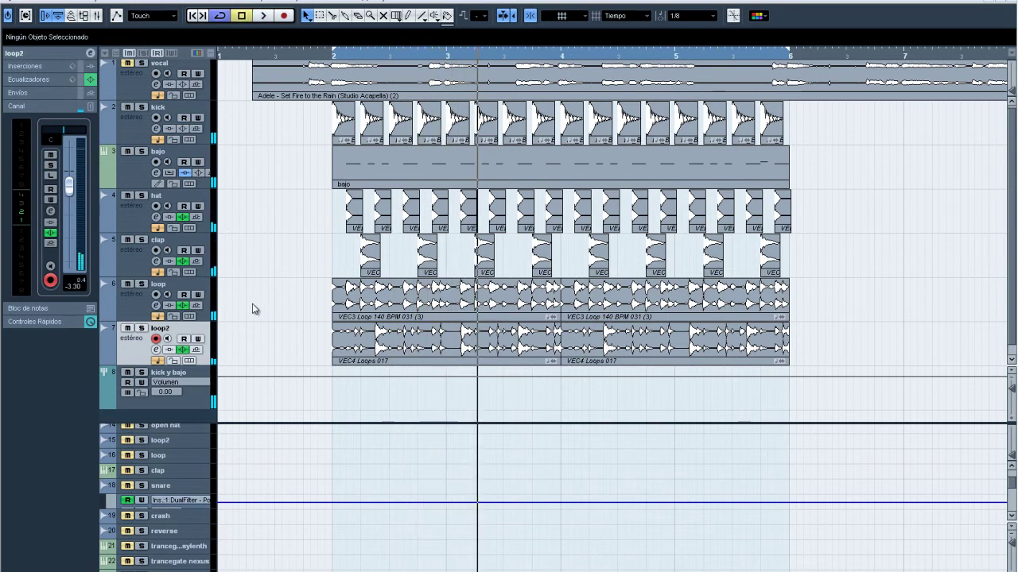
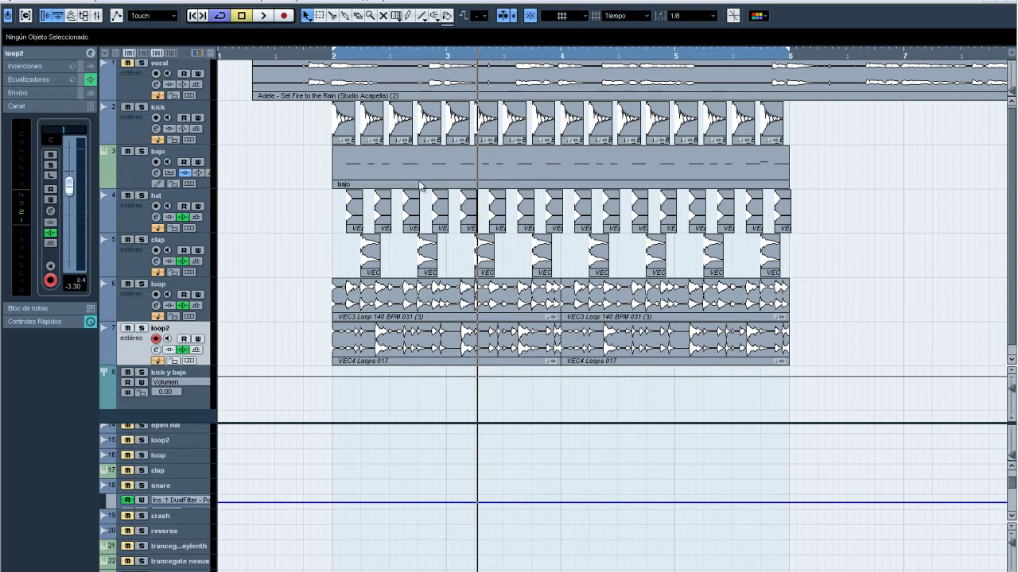
Return the playhead to bar 2 and select the first VEC3 Cymbals event on the old bell track at bar 17.
{"action": "left_click", "coordinate": [388, 182]}
{"action": "left_click", "coordinate": [833, 170]}
{"action": "left_click", "coordinate": [333, 52]}
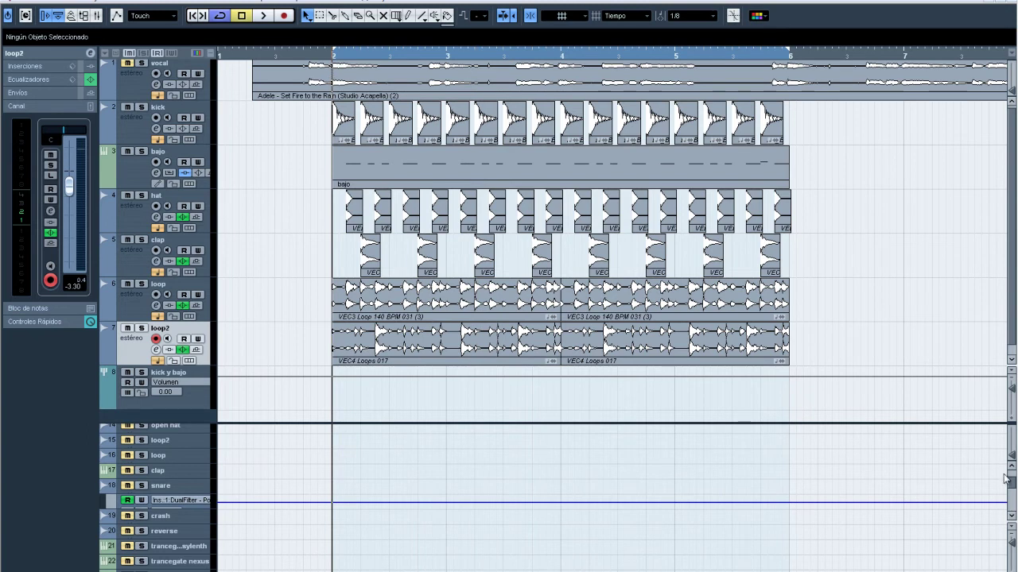
{"action": "mouse_move", "coordinate": [1011, 489]}
{"action": "left_mouse_down"}
{"action": "mouse_move", "coordinate": [1013, 477]}
{"action": "mouse_move", "coordinate": [1015, 487]}
{"action": "left_mouse_up"}
{"action": "scroll", "coordinate": [286, 515], "scroll_direction": "up", "scroll_amount": 2}
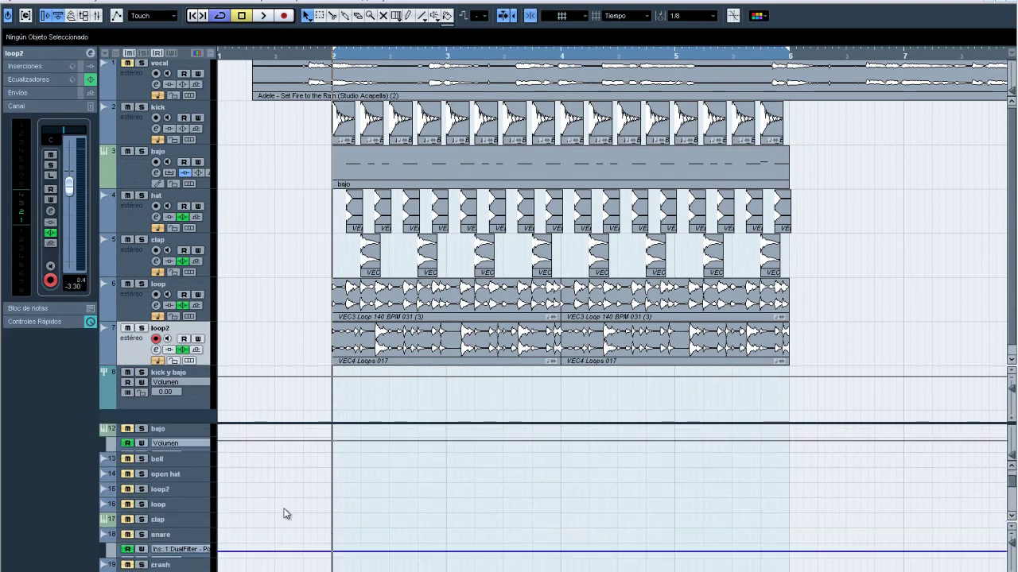
{"action": "left_click", "coordinate": [163, 463]}
{"action": "scroll", "coordinate": [162, 480], "scroll_direction": "down", "scroll_amount": 2}
{"action": "scroll", "coordinate": [192, 484], "scroll_direction": "up", "scroll_amount": 2}
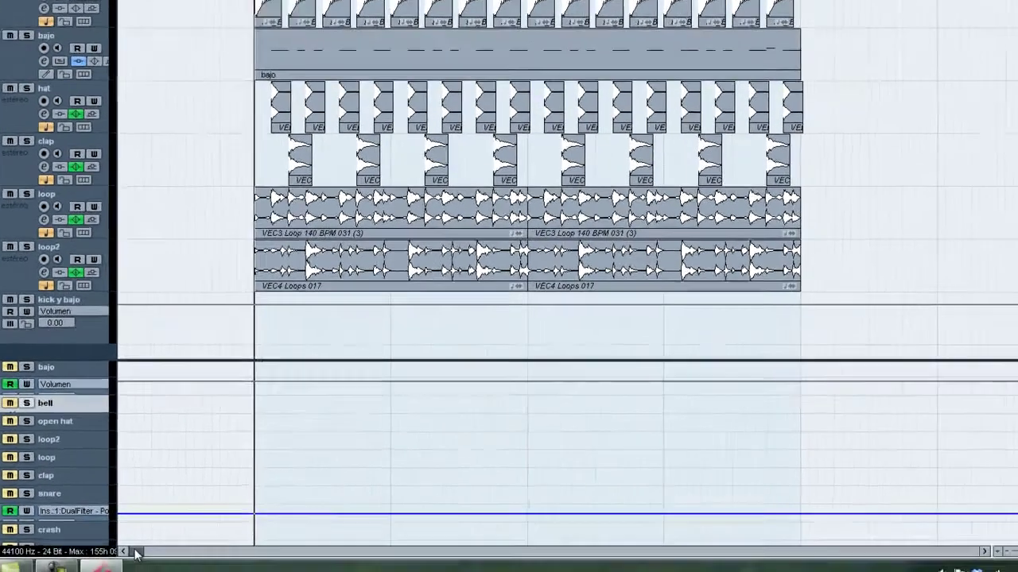
{"action": "left_click_drag", "start_coordinate": [79, 533], "coordinate": [113, 534]}
{"action": "left_click", "coordinate": [270, 376]}
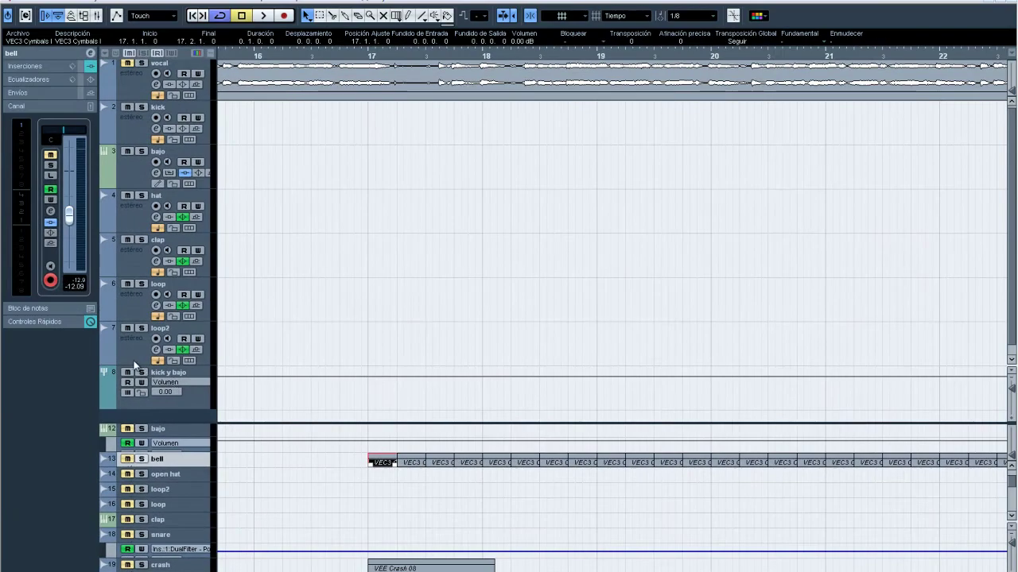
Add one stereo audio track, place it between kick and bajo, and open its name for editing.
{"action": "right_click", "coordinate": [190, 367]}
{"action": "mouse_move", "coordinate": [206, 371]}
{"action": "left_click", "coordinate": [428, 371]}
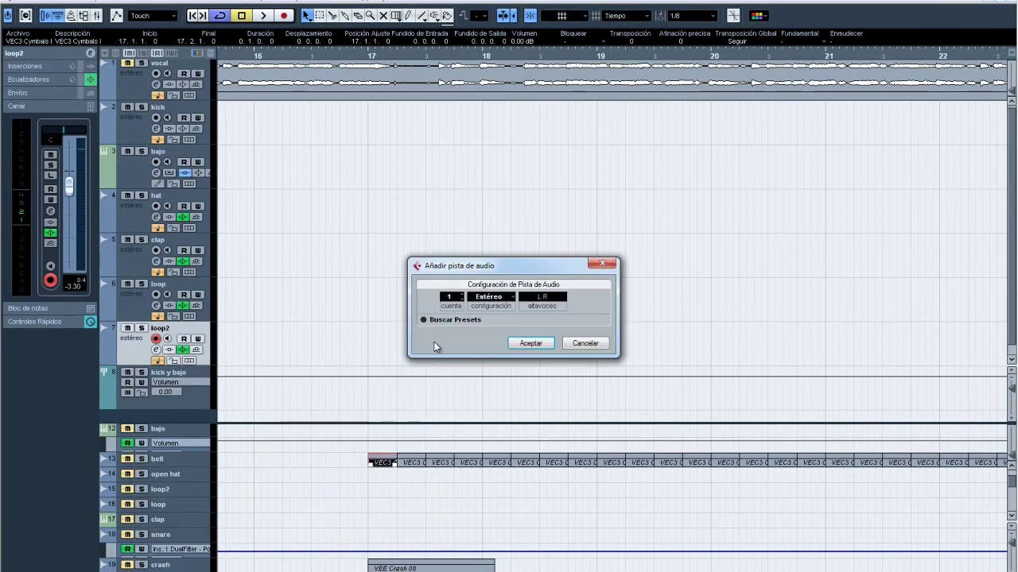
{"action": "left_click", "coordinate": [531, 343]}
{"action": "left_click_drag", "start_coordinate": [176, 207], "coordinate": [176, 156]}
{"action": "double_click", "coordinate": [165, 158]}
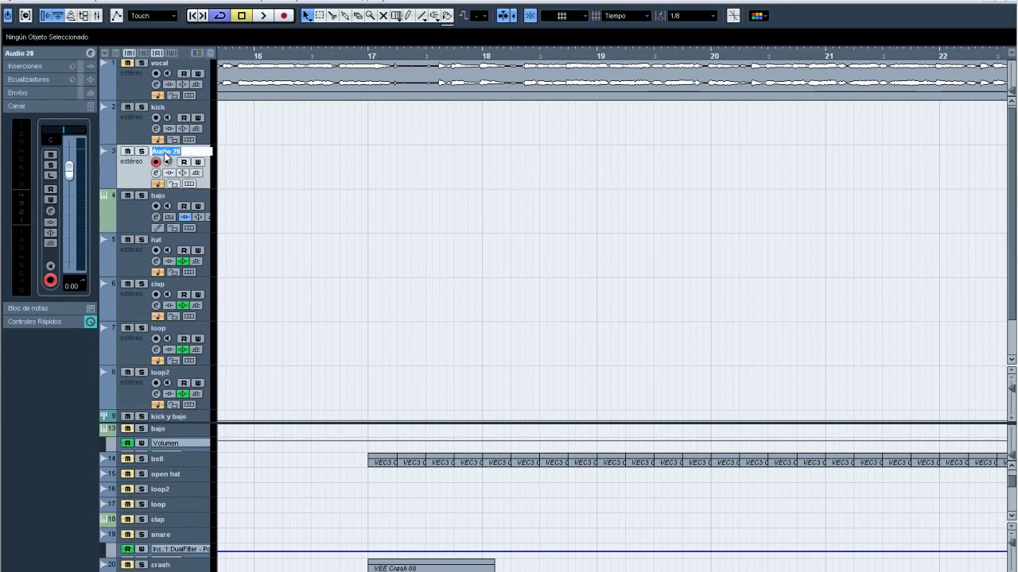
Name the new audio track "bell" and place the VEC3 Cymbals Ride event from the lower bell track on it at bar 2.
{"action": "type", "text": "bell"}
{"action": "key", "text": "Return"}
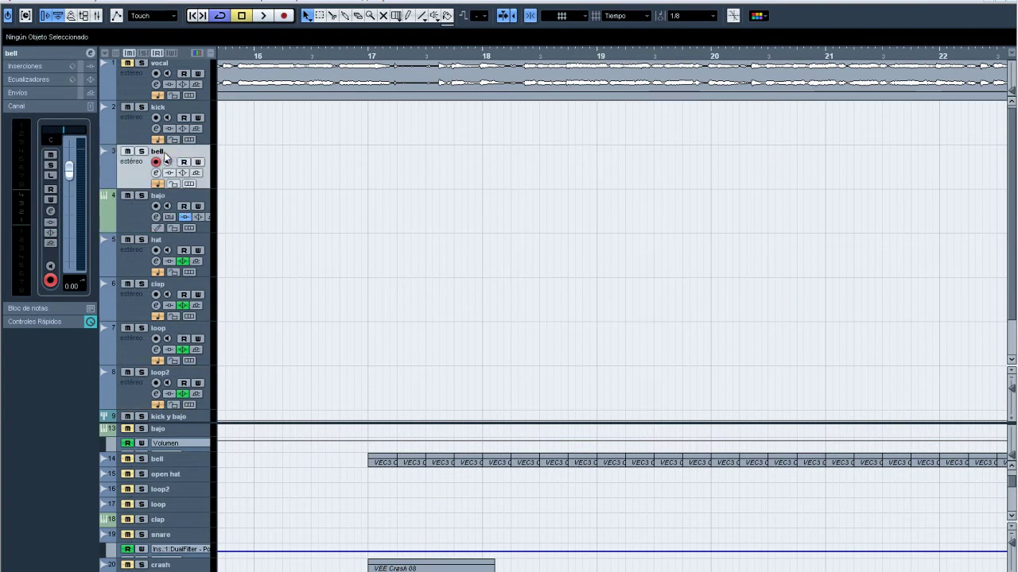
{"action": "left_click_drag", "start_coordinate": [383, 462], "coordinate": [336, 119]}
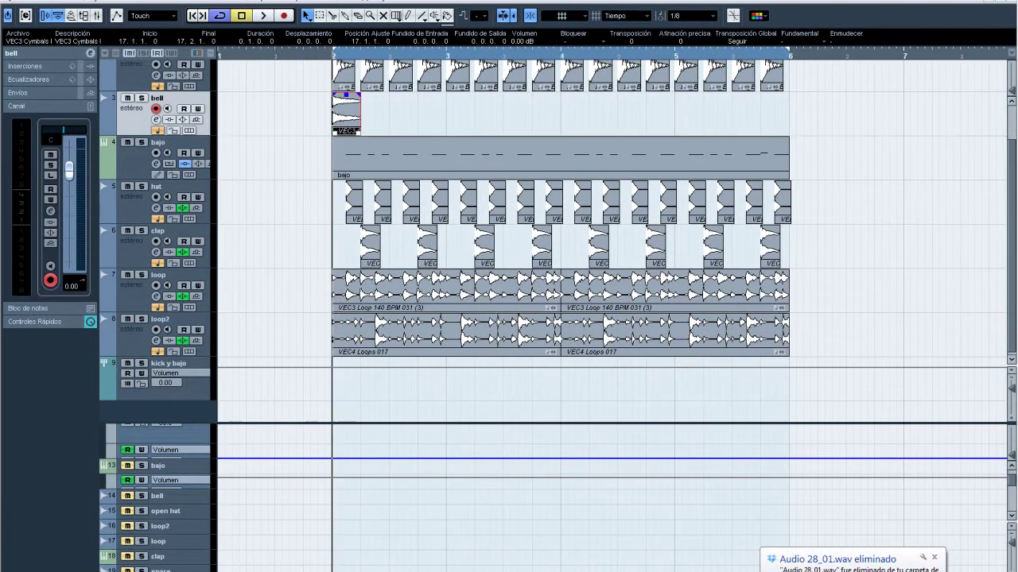
{"action": "key", "text": "alt+a"}
{"action": "left_click", "coordinate": [46, 13]}
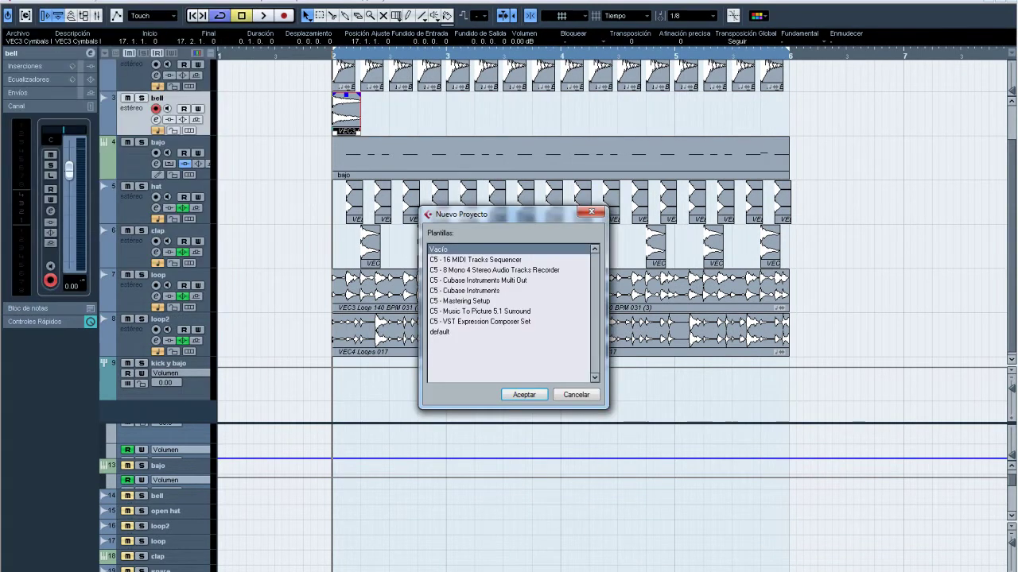
{"action": "left_click", "coordinate": [574, 395]}
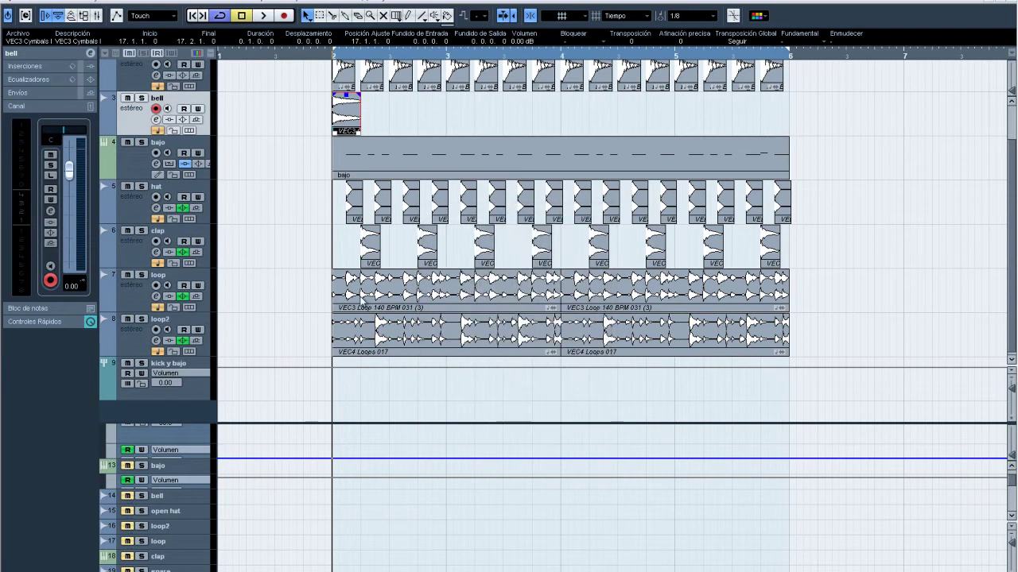
Enlarge the upper bell track's height so its cymbal event shows a taller waveform.
{"action": "key", "text": "h"}
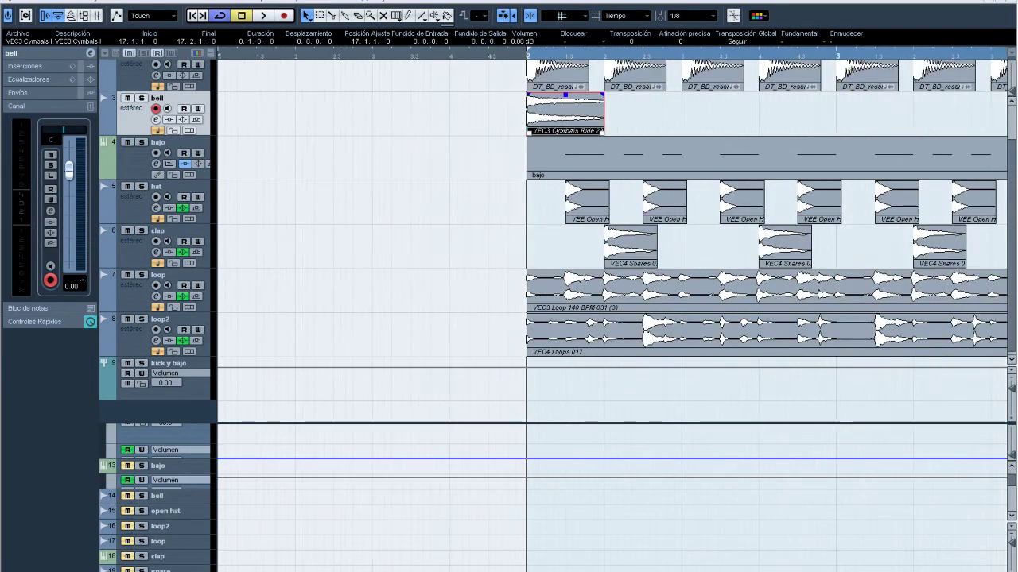
{"action": "key", "text": "g"}
{"action": "key", "text": "g"}
{"action": "left_click_drag", "start_coordinate": [1011, 545], "coordinate": [1011, 543]}
{"action": "left_click", "coordinate": [876, 356]}
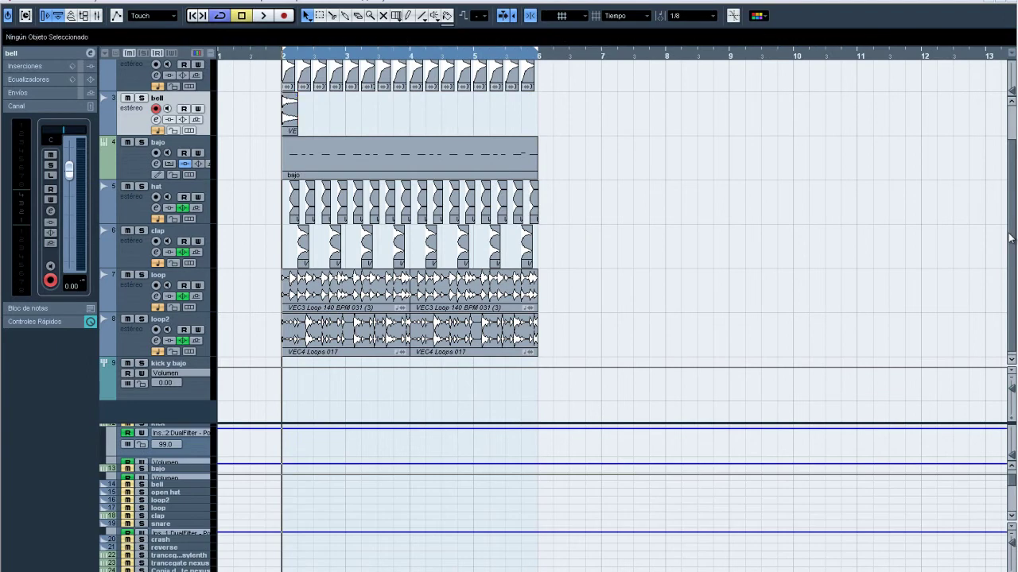
{"action": "left_click_drag", "start_coordinate": [1015, 277], "coordinate": [1008, 188]}
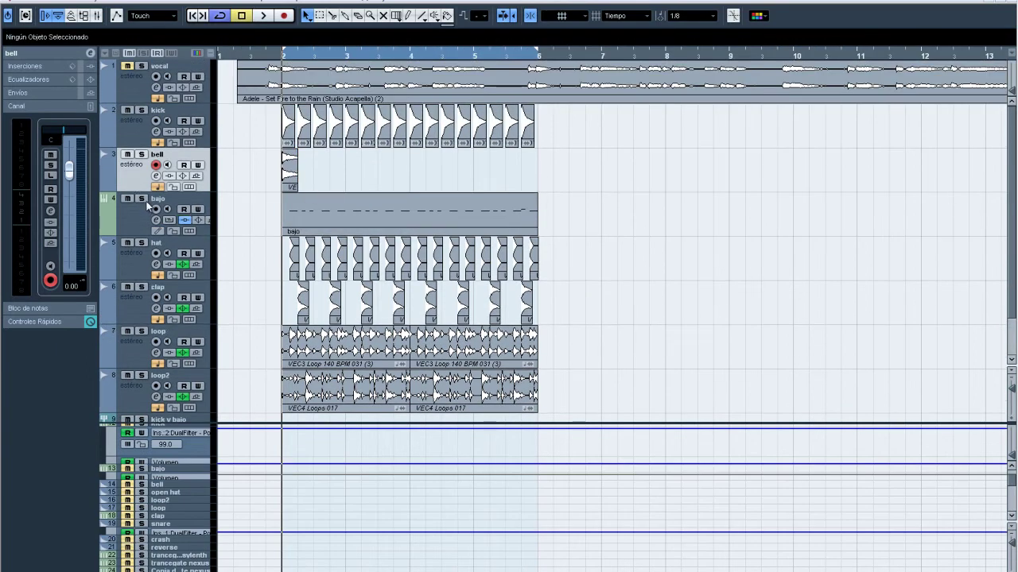
{"action": "left_click_drag", "start_coordinate": [141, 188], "coordinate": [142, 230]}
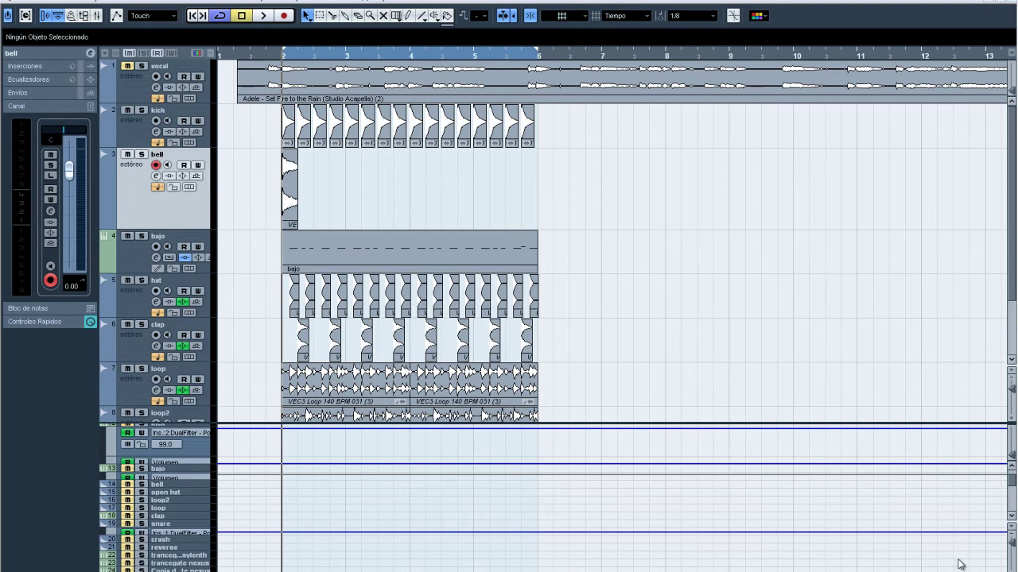
Turn on Musical Mode for the cymbal event on the upper bell track in the Sample Editor.
{"action": "key", "text": "h"}
{"action": "key", "text": "h"}
{"action": "key", "text": "h"}
{"action": "key", "text": "h"}
{"action": "key", "text": "h"}
{"action": "key", "text": "h"}
{"action": "key", "text": "g"}
{"action": "key", "text": "g"}
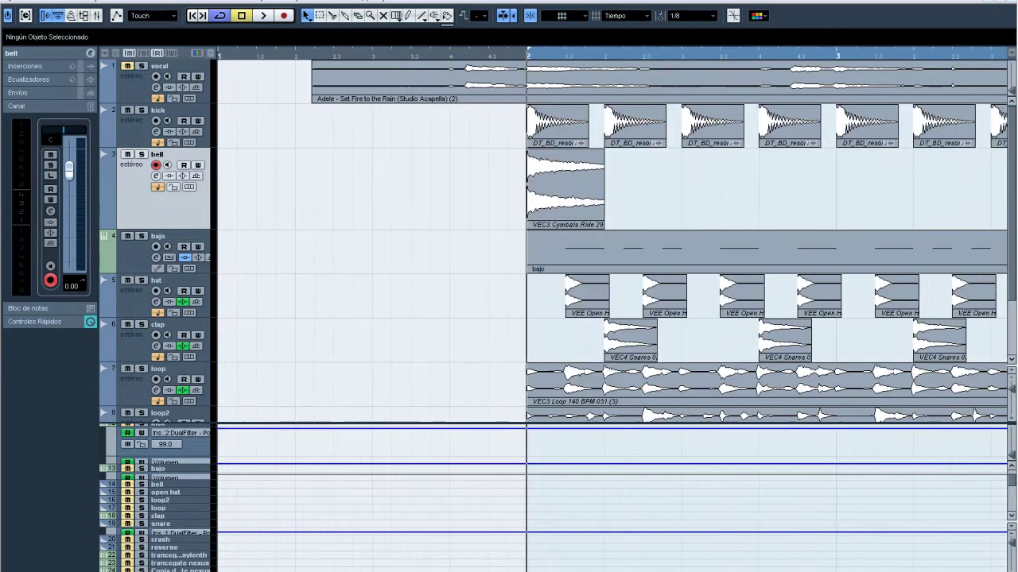
{"action": "left_click", "coordinate": [469, 186]}
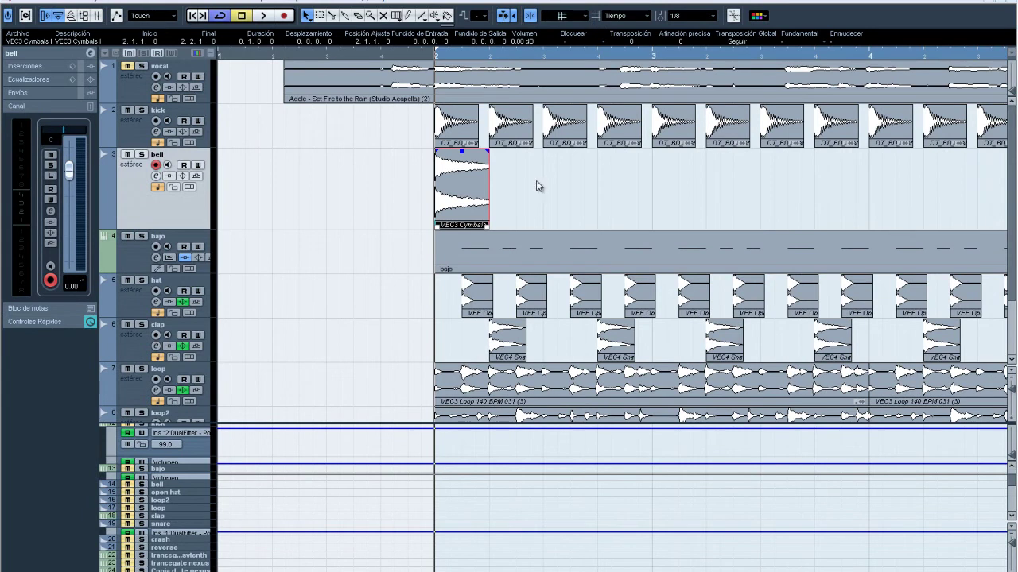
{"action": "left_click_drag", "start_coordinate": [490, 227], "coordinate": [486, 229]}
{"action": "left_click", "coordinate": [491, 191]}
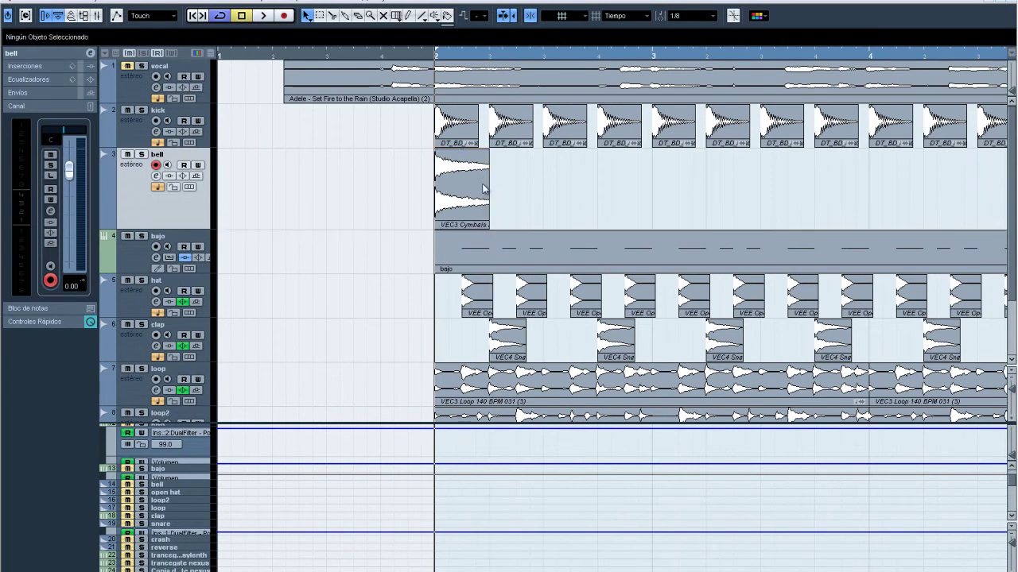
{"action": "double_click", "coordinate": [483, 189]}
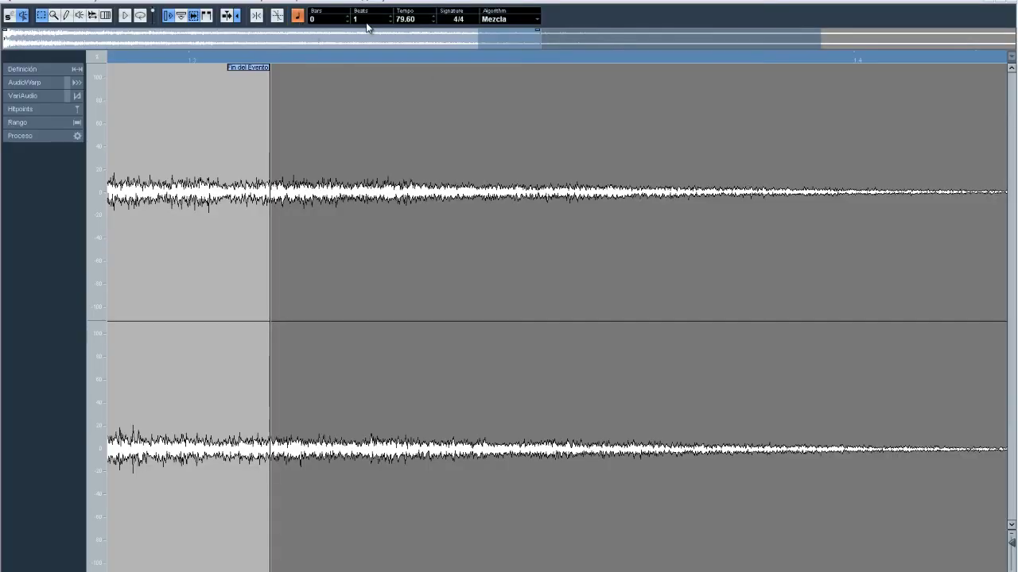
{"action": "left_click", "coordinate": [1012, 3]}
{"action": "left_click", "coordinate": [488, 188]}
{"action": "left_click", "coordinate": [461, 191]}
{"action": "left_click", "coordinate": [482, 198]}
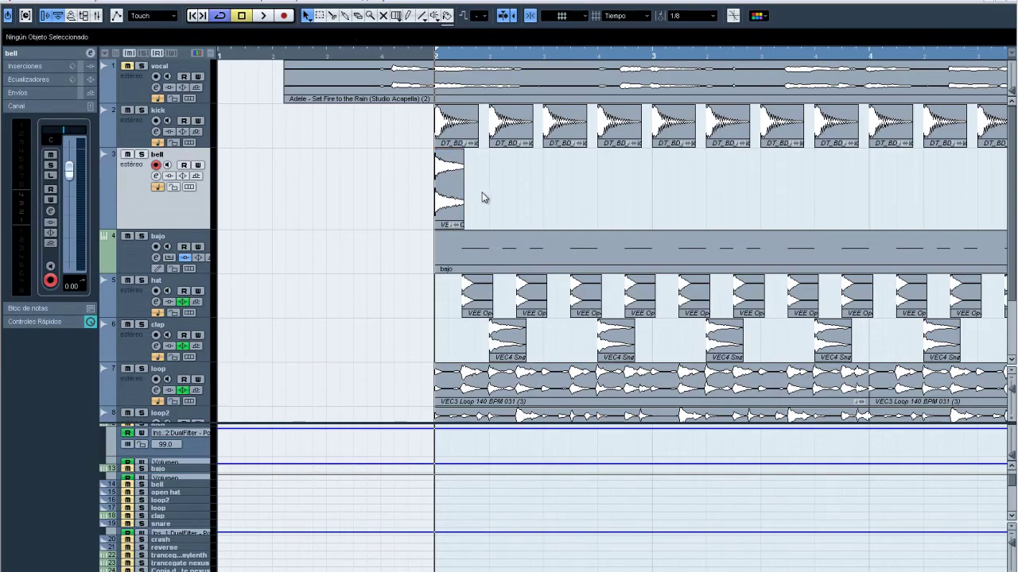
Set the cymbal sample's length to 2 beats in the Sample Editor.
{"action": "double_click", "coordinate": [461, 199]}
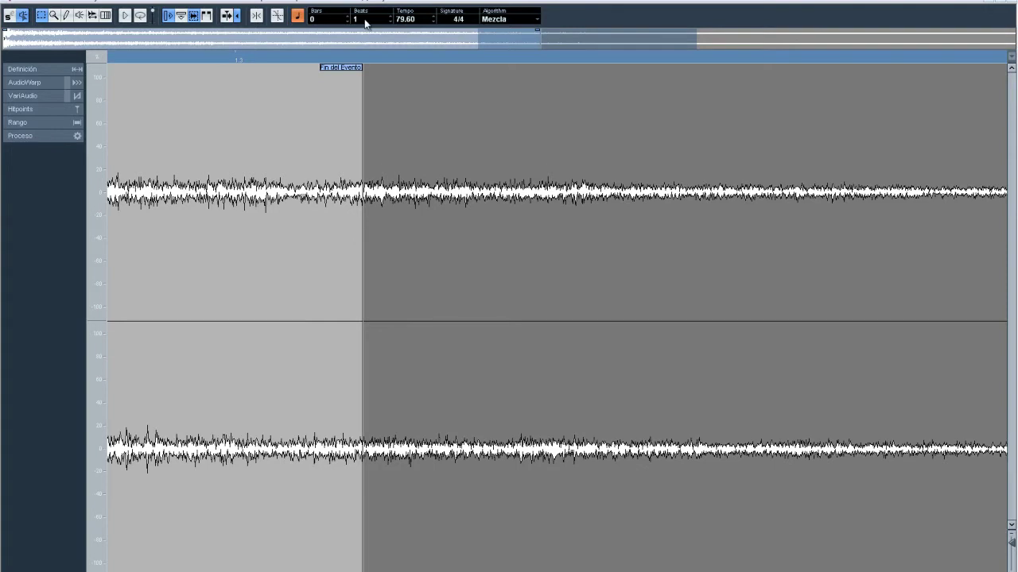
{"action": "left_click", "coordinate": [390, 21]}
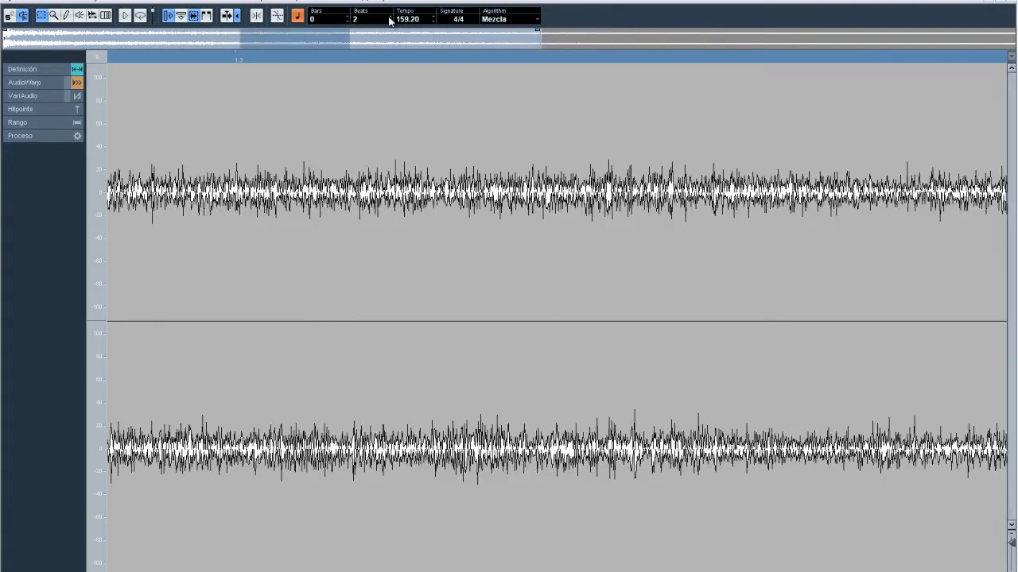
{"action": "left_click", "coordinate": [1012, 12]}
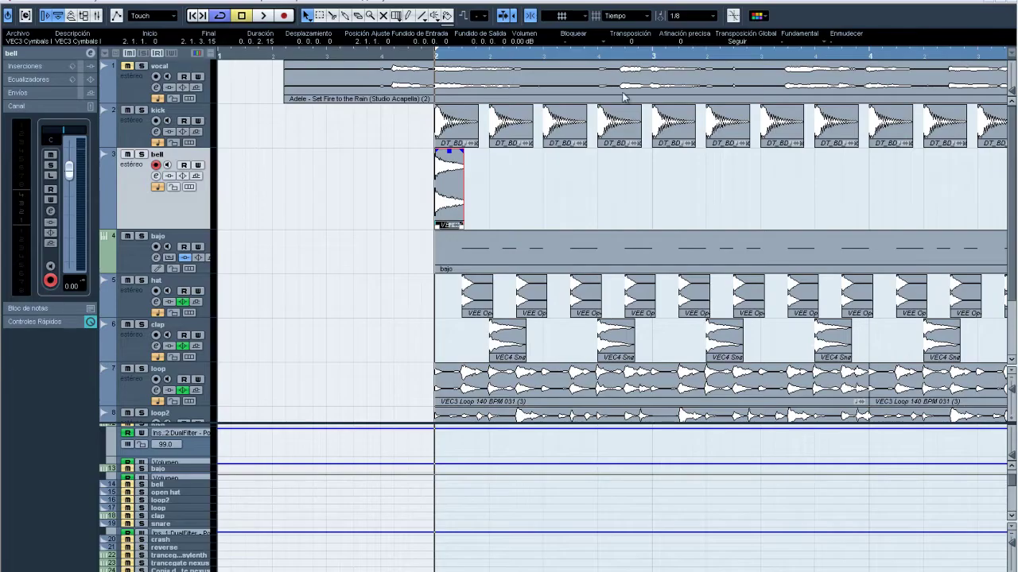
Return the cymbal sample's length to 1 beat and turn off its Musical Mode.
{"action": "double_click", "coordinate": [455, 190]}
{"action": "left_click", "coordinate": [390, 17]}
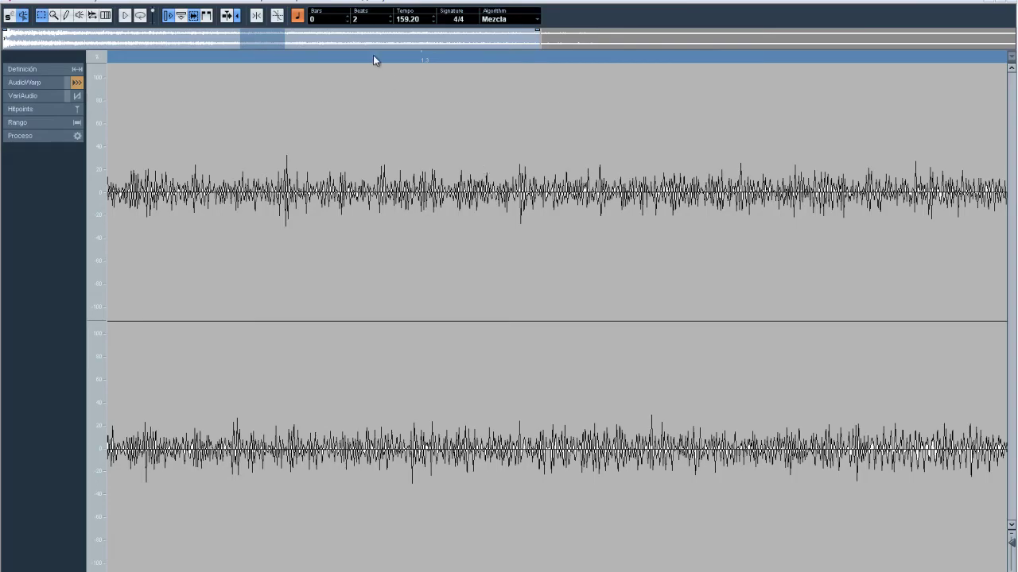
{"action": "scroll", "coordinate": [378, 21], "scroll_direction": "down", "scroll_amount": 1}
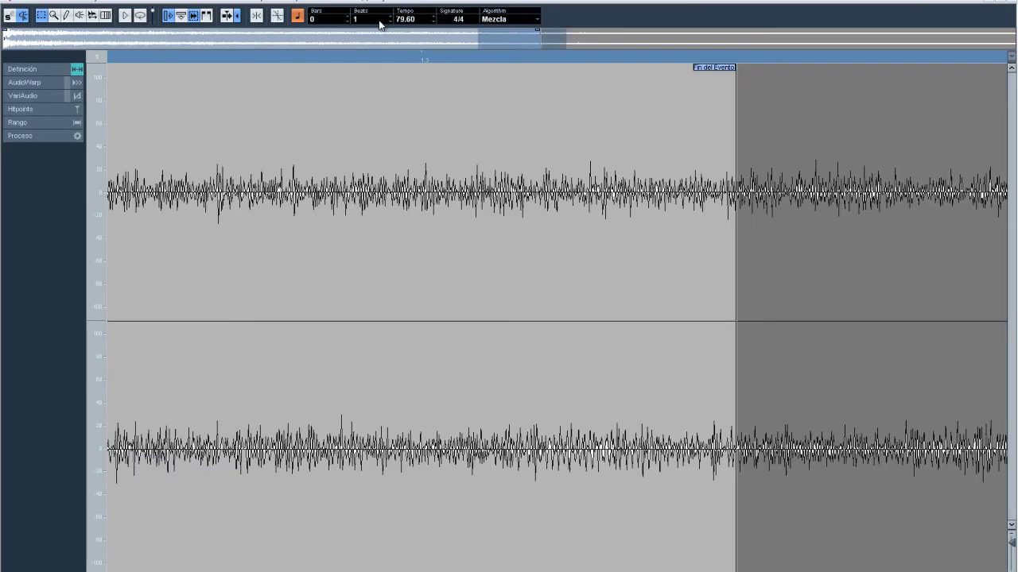
{"action": "left_click", "coordinate": [296, 16]}
{"action": "left_click", "coordinate": [1013, 4]}
Switch the grid type to Compás and extend the bell track's cymbal event to a duration of 0.1.3.65.
{"action": "left_click", "coordinate": [620, 16]}
{"action": "left_click", "coordinate": [632, 26]}
{"action": "left_click_drag", "start_coordinate": [487, 227], "coordinate": [604, 151]}
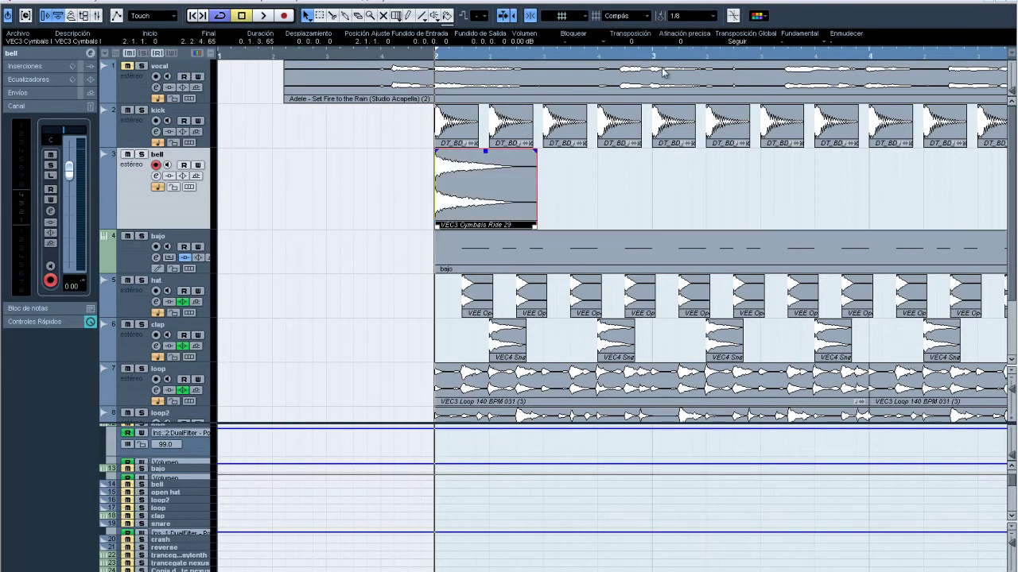
{"action": "left_click", "coordinate": [632, 18]}
{"action": "left_click", "coordinate": [631, 17]}
Try Musical Mode on and off for the bell track's cymbal event, playing the arrangement in between.
{"action": "double_click", "coordinate": [500, 171]}
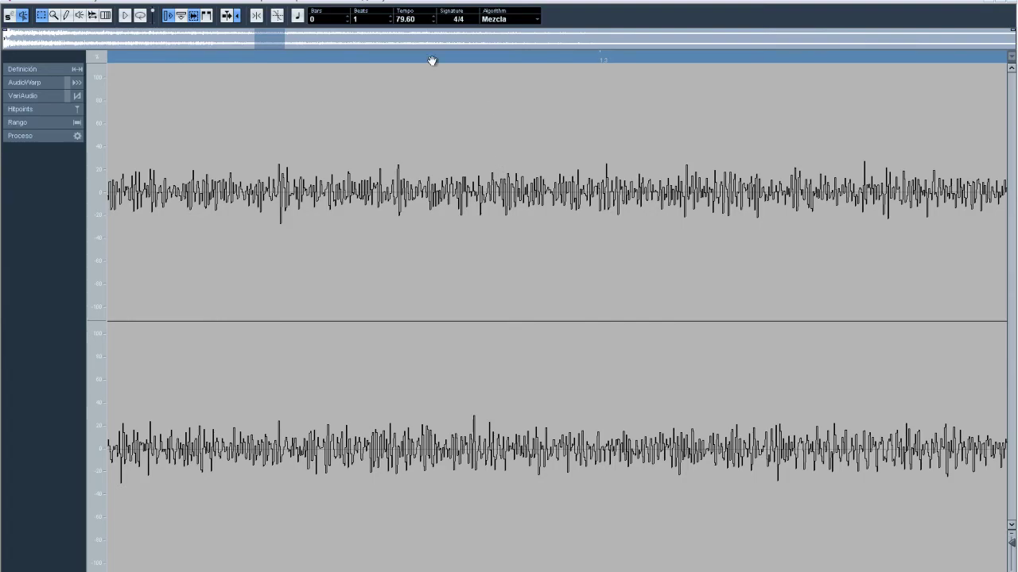
{"action": "left_click", "coordinate": [1008, 7]}
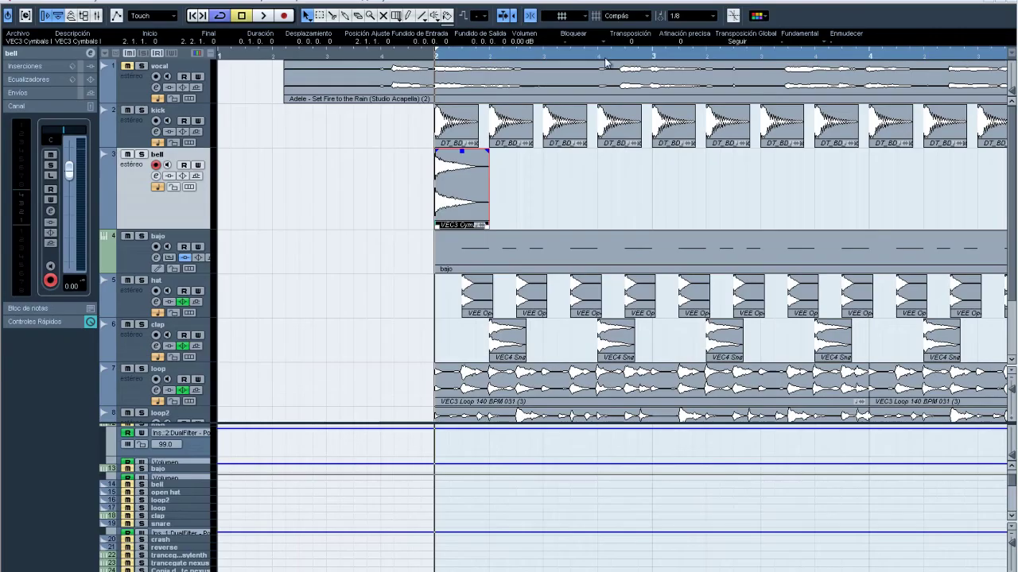
{"action": "double_click", "coordinate": [481, 202]}
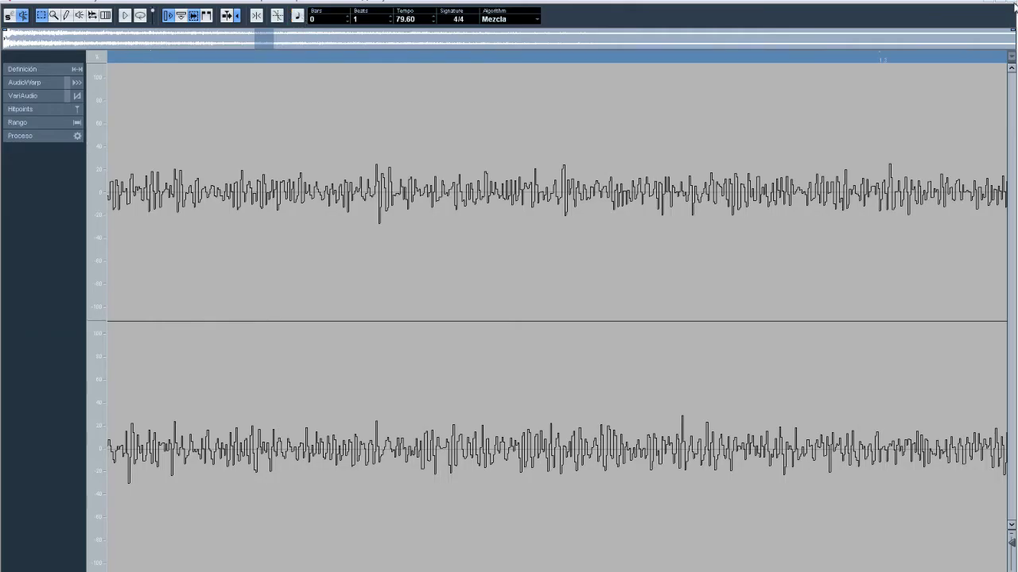
{"action": "left_click", "coordinate": [1009, 7]}
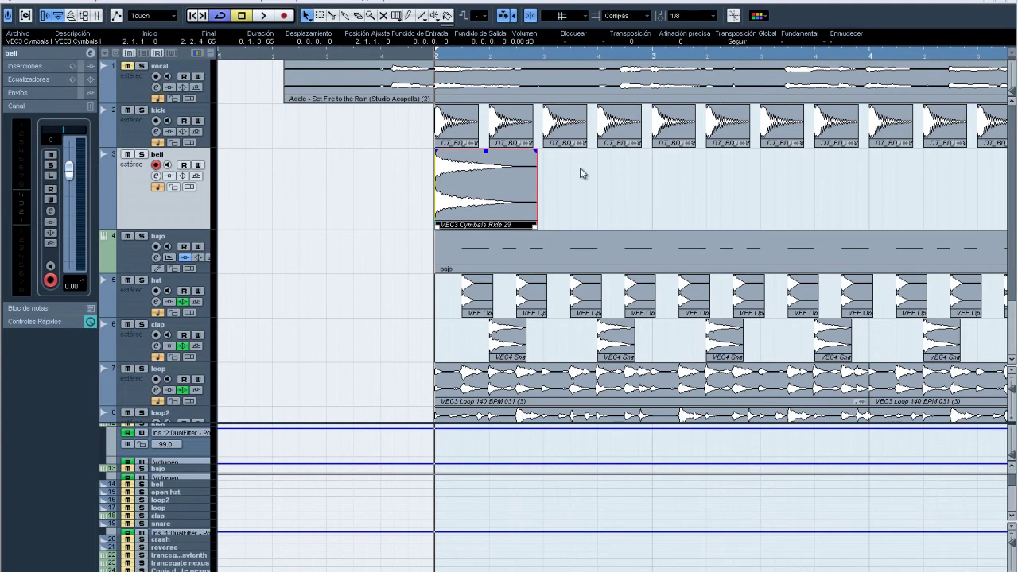
{"action": "key", "text": "space"}
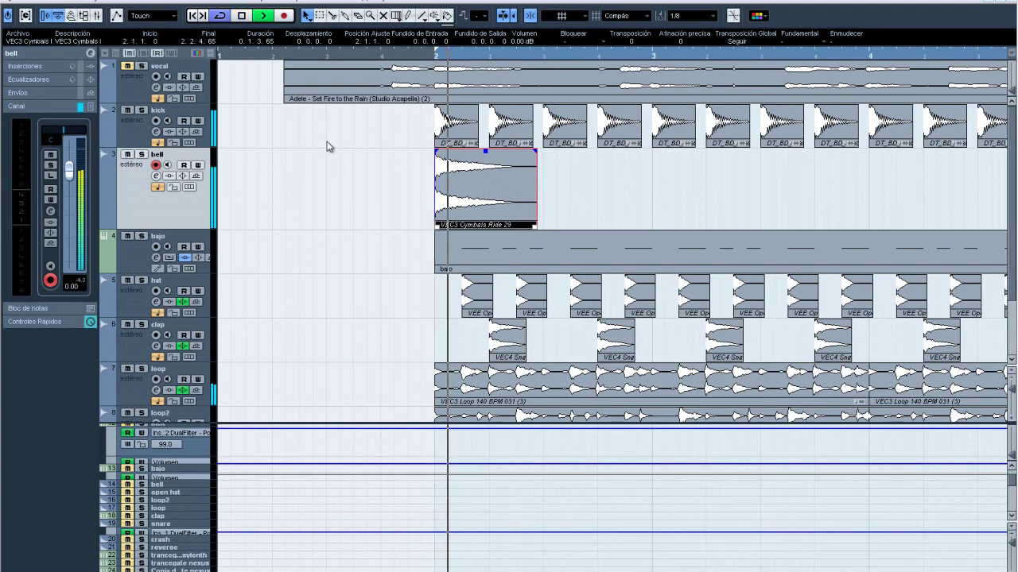
{"action": "double_click", "coordinate": [505, 204]}
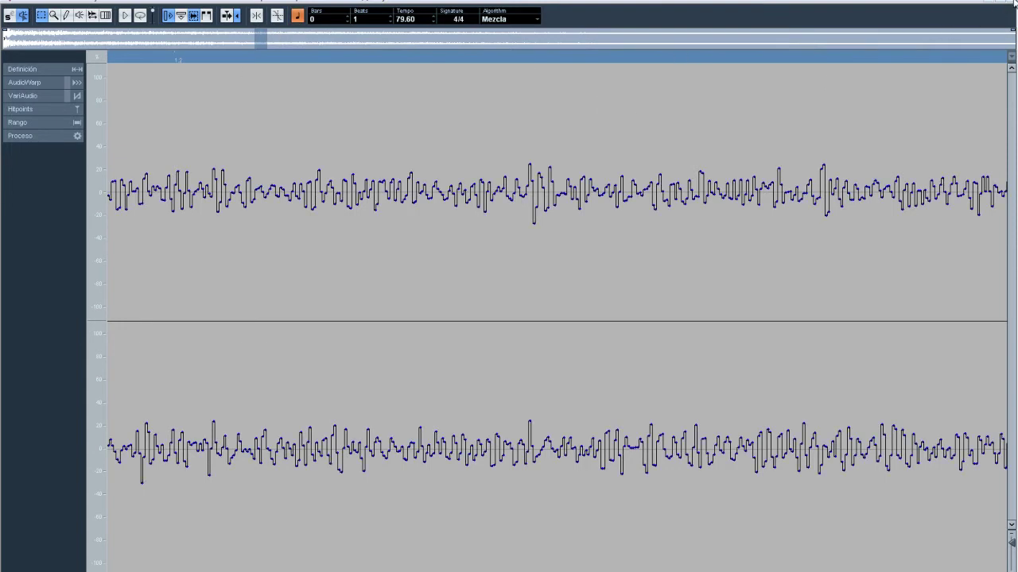
{"action": "left_click", "coordinate": [997, 4]}
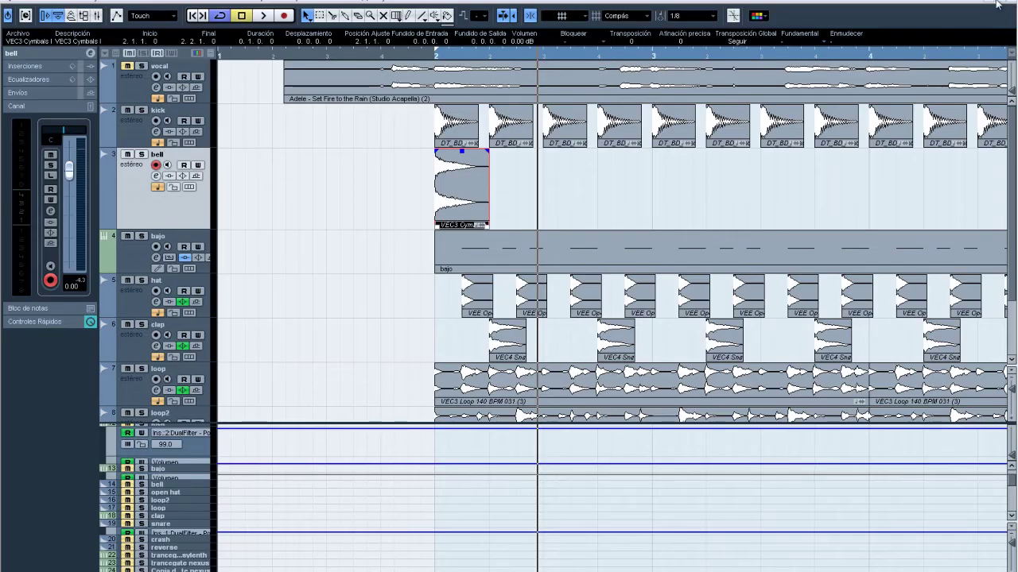
{"action": "double_click", "coordinate": [461, 188]}
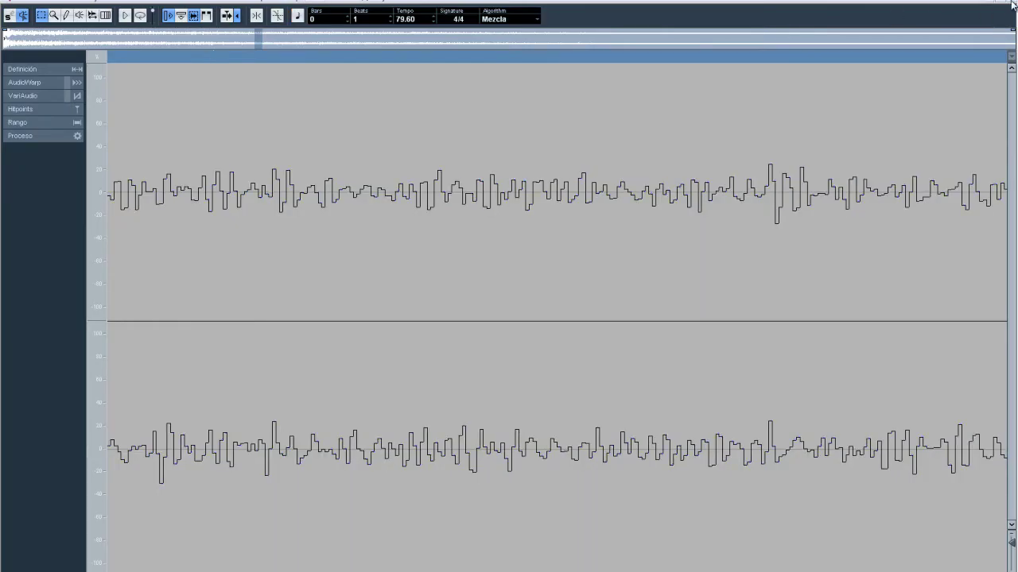
{"action": "left_click", "coordinate": [1012, 3]}
Trim the end of the bell track's cymbal event to one beat and set the grid type to Tempo.
{"action": "left_click_drag", "start_coordinate": [533, 225], "coordinate": [487, 229]}
{"action": "left_click", "coordinate": [624, 15]}
{"action": "left_click", "coordinate": [628, 42]}
{"action": "left_click_drag", "start_coordinate": [488, 150], "coordinate": [464, 152]}
Turn on Musical Mode for the trimmed cymbal event and extend its end to one beat, at 2.2.1.0.
{"action": "double_click", "coordinate": [475, 215]}
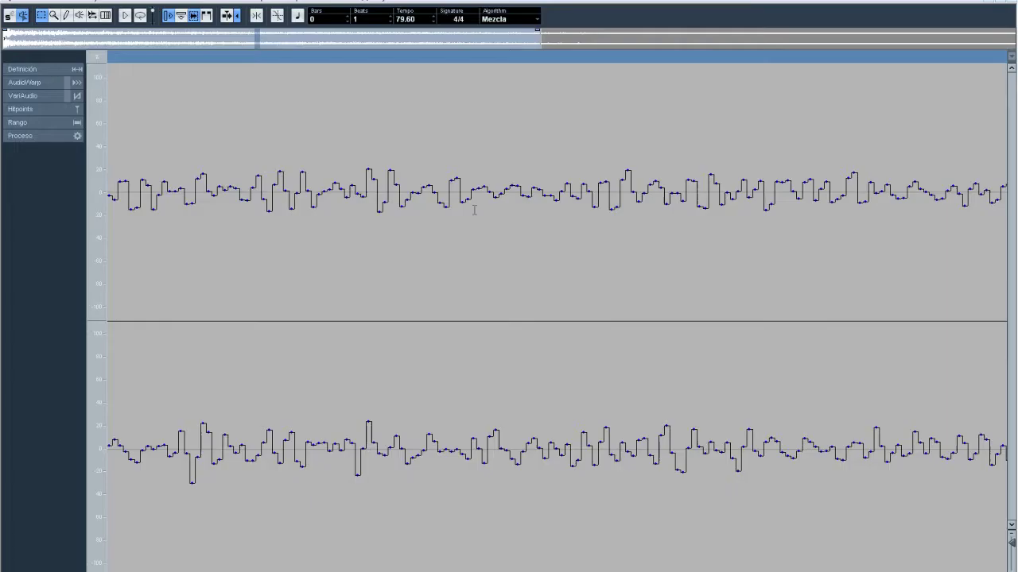
{"action": "left_click", "coordinate": [298, 17]}
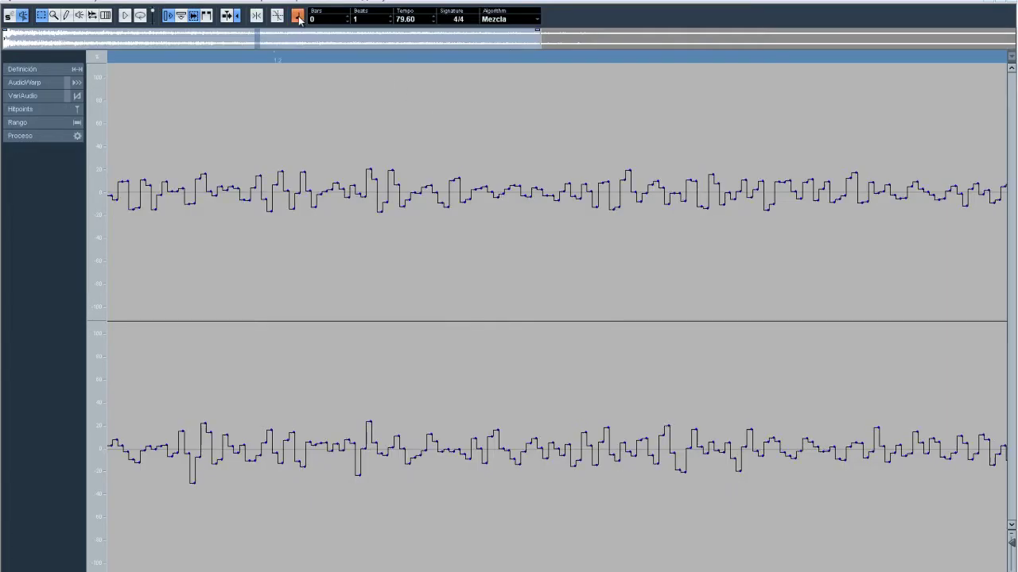
{"action": "left_click", "coordinate": [1010, 6]}
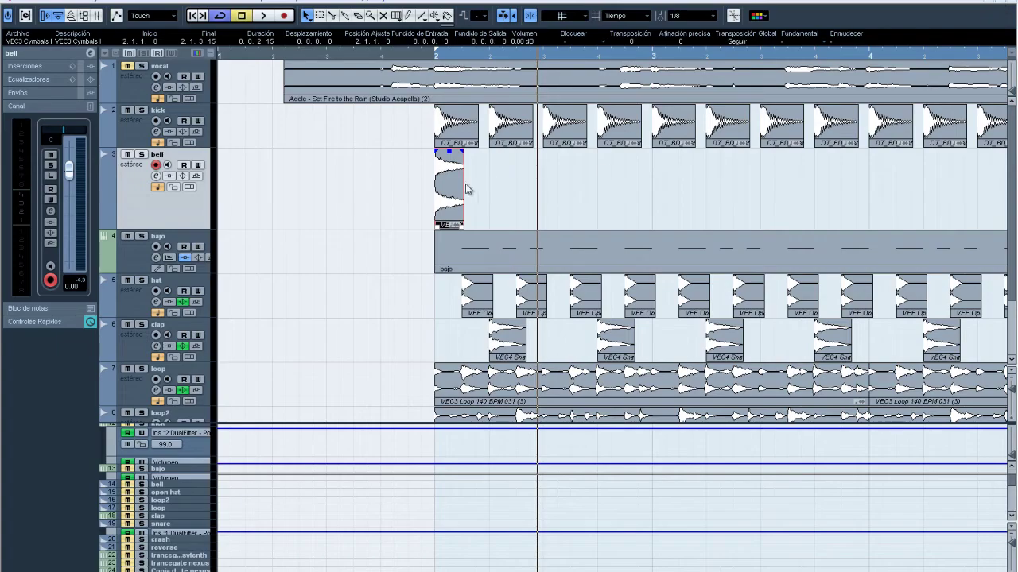
{"action": "left_click_drag", "start_coordinate": [461, 225], "coordinate": [486, 227]}
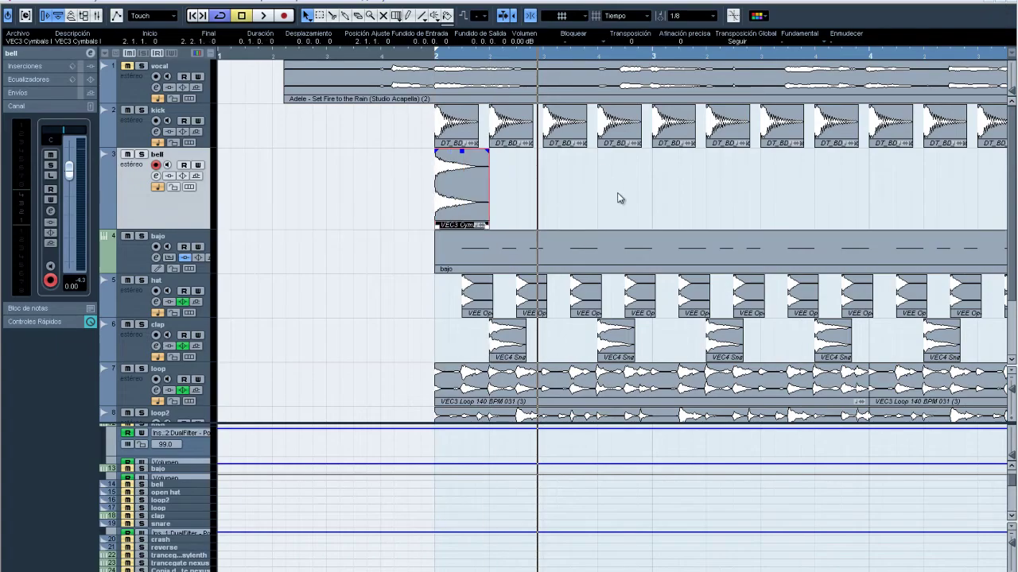
Play the arrangement from bar 2 to check how the stretched cymbal event sounds.
{"action": "scroll", "coordinate": [555, 218], "scroll_direction": "down", "scroll_amount": 2}
{"action": "scroll", "coordinate": [562, 224], "scroll_direction": "up", "scroll_amount": 2}
{"action": "left_click", "coordinate": [435, 56]}
{"action": "key", "text": "space"}
{"action": "key", "text": "space"}
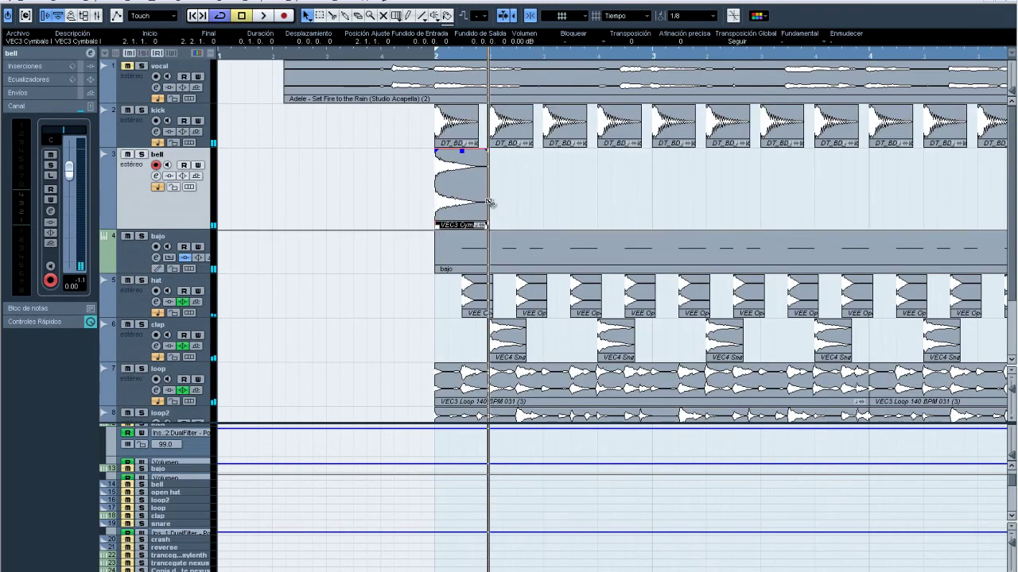
Duplicate the bell track's stretched cymbal event beat after beat up to the end of bar 5.
{"action": "left_click", "coordinate": [535, 183]}
{"action": "left_click", "coordinate": [480, 196]}
{"action": "key", "text": "ctrl+d"}
{"action": "key", "text": "ctrl+d"}
{"action": "key", "text": "ctrl+d"}
{"action": "key", "text": "ctrl+d"}
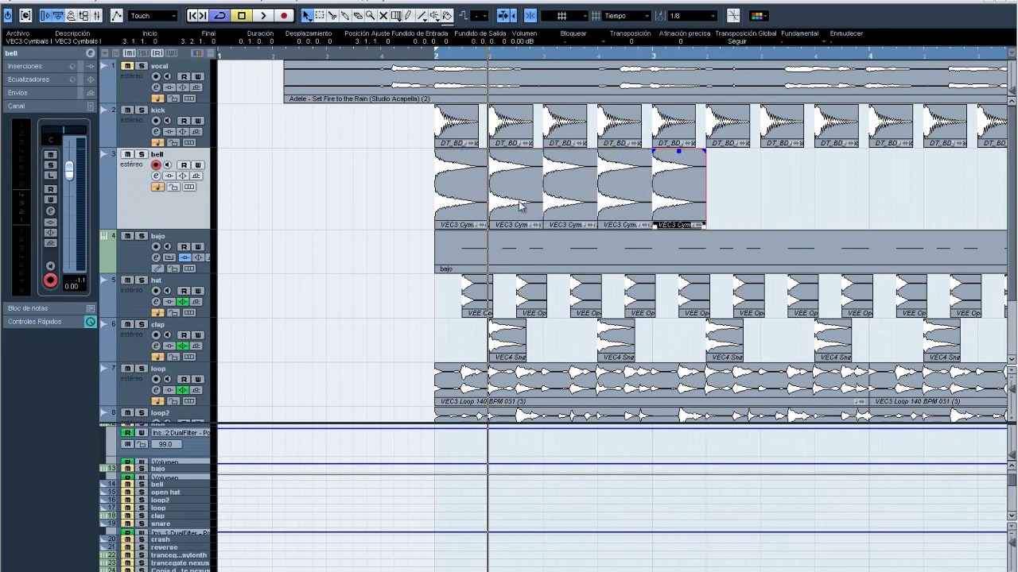
{"action": "key", "text": "ctrl+d"}
{"action": "key", "text": "ctrl+d"}
{"action": "key", "text": "ctrl+d"}
{"action": "key", "text": "ctrl+d"}
{"action": "key", "text": "ctrl+d"}
{"action": "key", "text": "ctrl+d"}
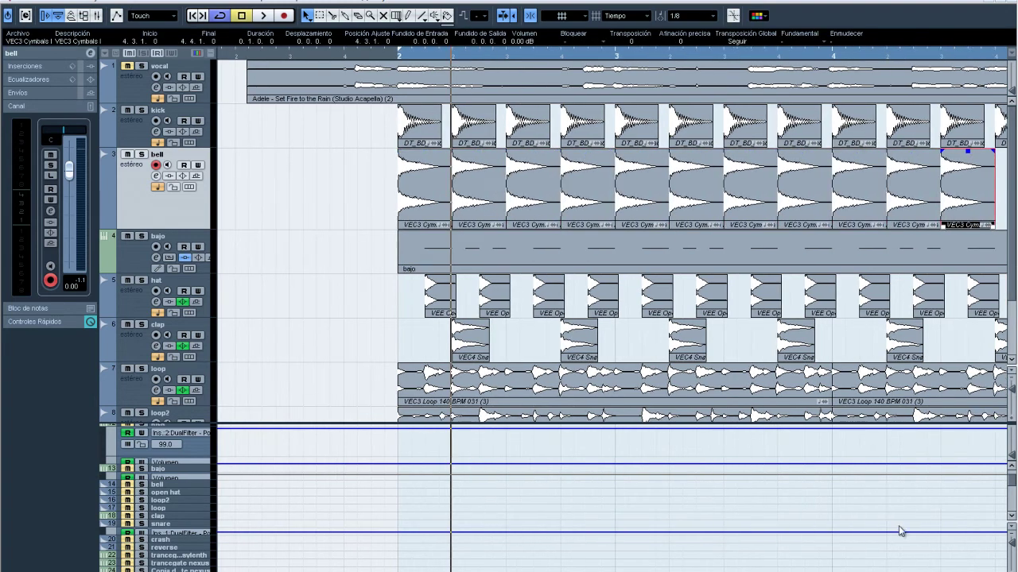
{"action": "key", "text": "g"}
{"action": "key", "text": "g"}
{"action": "key", "text": "g"}
{"action": "key", "text": "ctrl+d"}
{"action": "key", "text": "ctrl+d"}
{"action": "key", "text": "ctrl+d"}
{"action": "key", "text": "ctrl+d"}
{"action": "key", "text": "ctrl+d"}
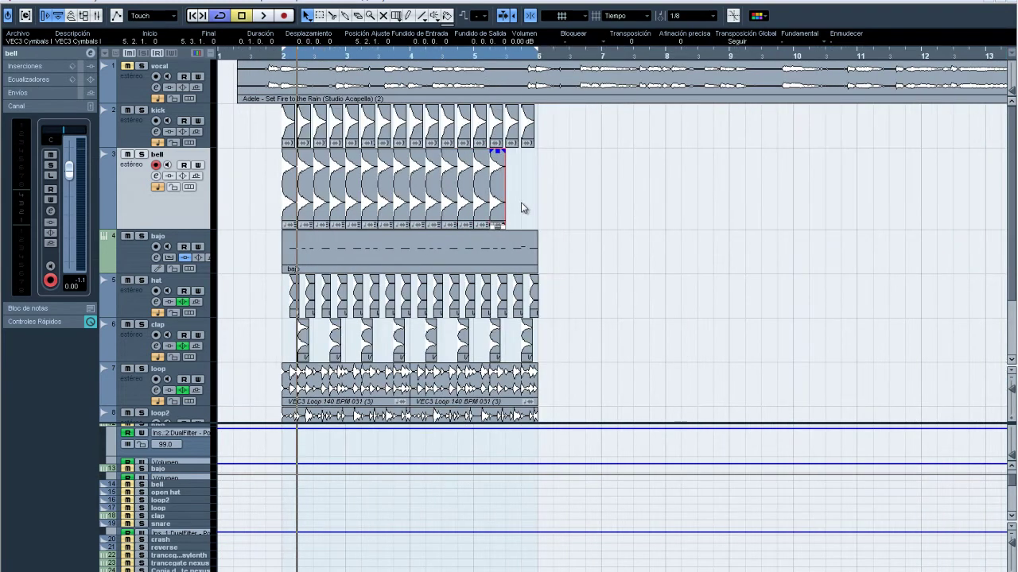
Change the grid type to Utilizar Cuantización with the 1/8 quantize value.
{"action": "left_click", "coordinate": [640, 18]}
{"action": "left_click", "coordinate": [640, 57]}
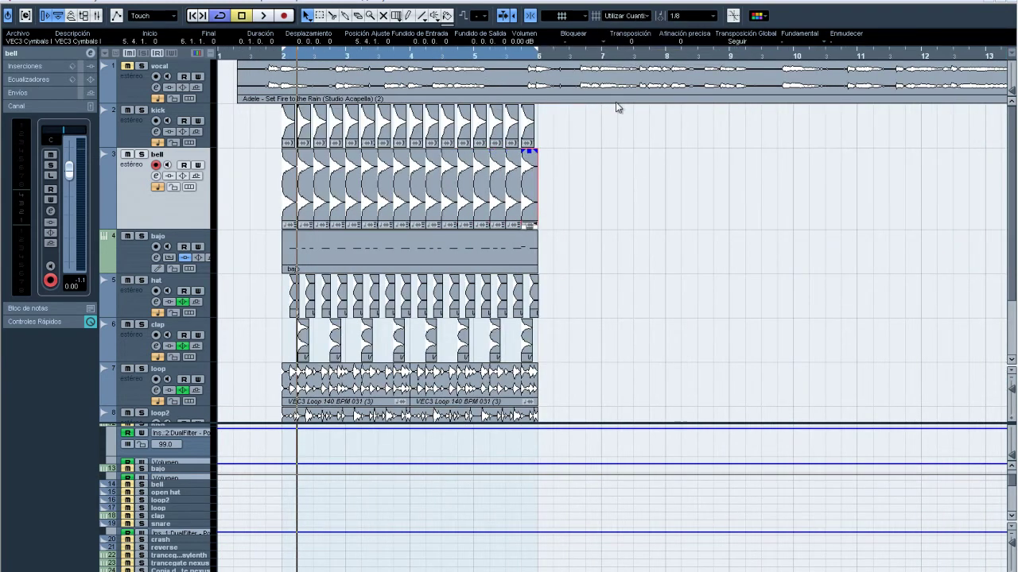
Shorten the bell track's last cymbal event to half a beat, duplicate it up to bar 6, and play the arrangement.
{"action": "left_click_drag", "start_coordinate": [537, 225], "coordinate": [527, 227]}
{"action": "key", "text": "ctrl+d"}
{"action": "key", "text": "space"}
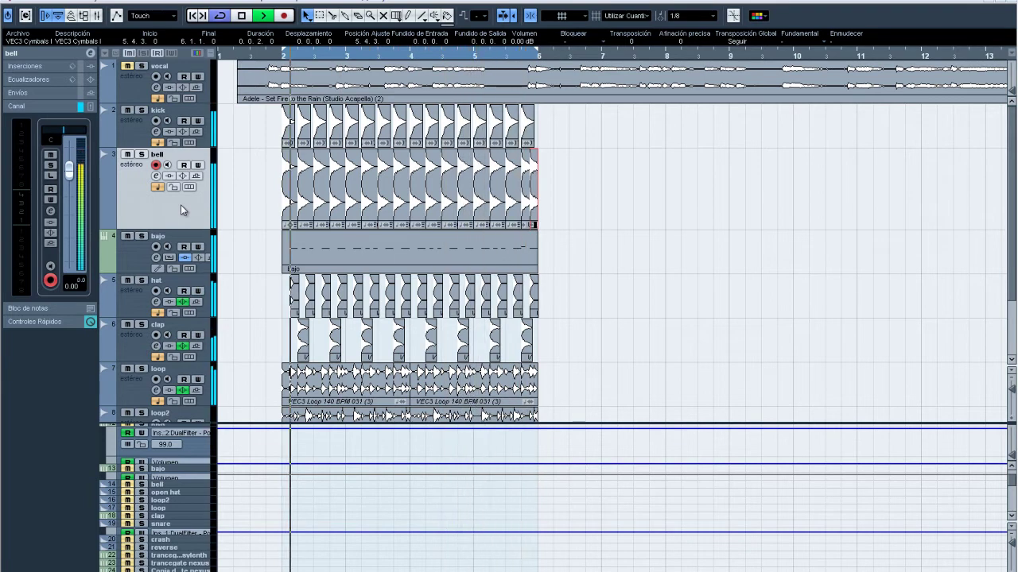
{"action": "key", "text": "space"}
Delete all cymbal duplicates on the bell track, keeping only the first event at bar 2.
{"action": "key", "text": "h"}
{"action": "key", "text": "h"}
{"action": "key", "text": "h"}
{"action": "key", "text": "h"}
{"action": "key", "text": "h"}
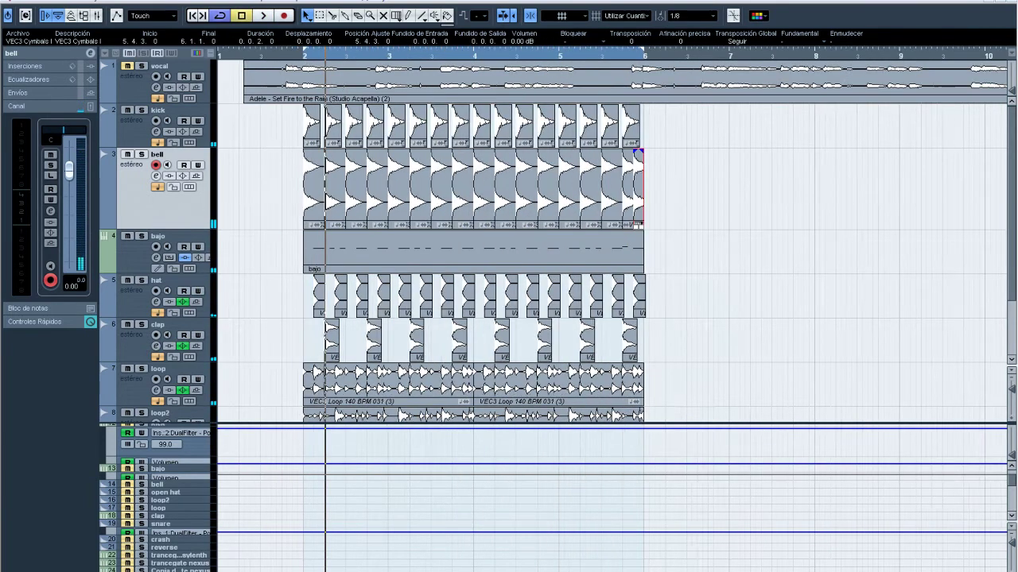
{"action": "key", "text": "g"}
{"action": "key", "text": "g"}
{"action": "left_click_drag", "start_coordinate": [852, 205], "coordinate": [374, 201]}
{"action": "key", "text": "Delete"}
Turn off Musical Mode for the remaining cymbal event on the bell track.
{"action": "left_click", "coordinate": [358, 203]}
{"action": "left_click", "coordinate": [636, 20]}
{"action": "left_click", "coordinate": [636, 21]}
{"action": "double_click", "coordinate": [340, 163]}
{"action": "left_click", "coordinate": [296, 16]}
{"action": "left_click", "coordinate": [1012, 3]}
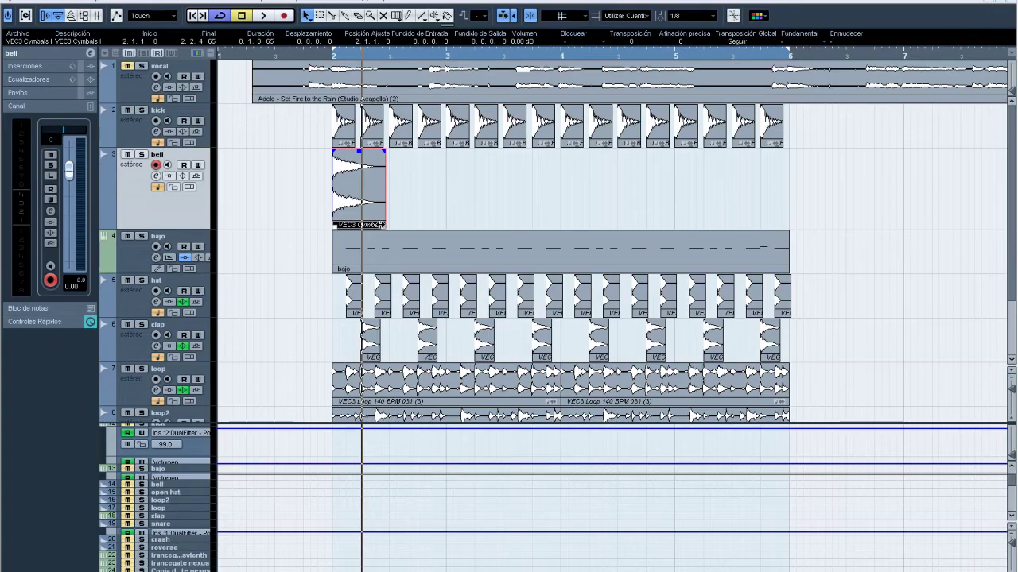
Trim the cymbal event's end to one beat, at 2.2.1.0, and play the arrangement from bar 2.
{"action": "left_click_drag", "start_coordinate": [380, 226], "coordinate": [361, 226]}
{"action": "left_click", "coordinate": [336, 57]}
{"action": "key", "text": "space"}
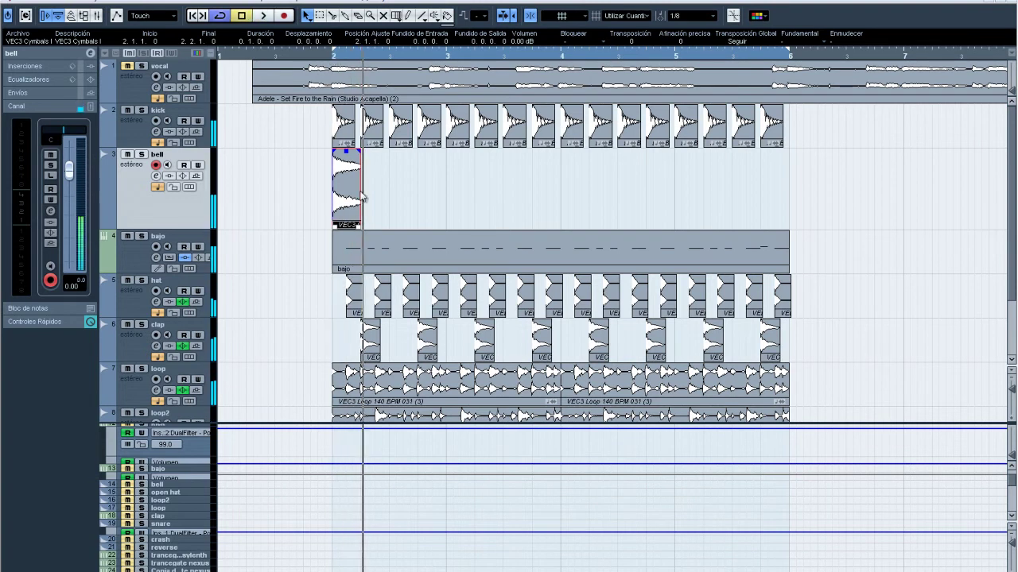
Repeat the trimmed cymbal on every beat through bar 5, ending with two half-beat hits, and play from bar 2.
{"action": "left_click_drag", "start_coordinate": [360, 151], "coordinate": [356, 150]}
{"action": "left_click_drag", "start_coordinate": [359, 224], "coordinate": [783, 226]}
{"action": "left_click", "coordinate": [332, 55]}
{"action": "key", "text": "space"}
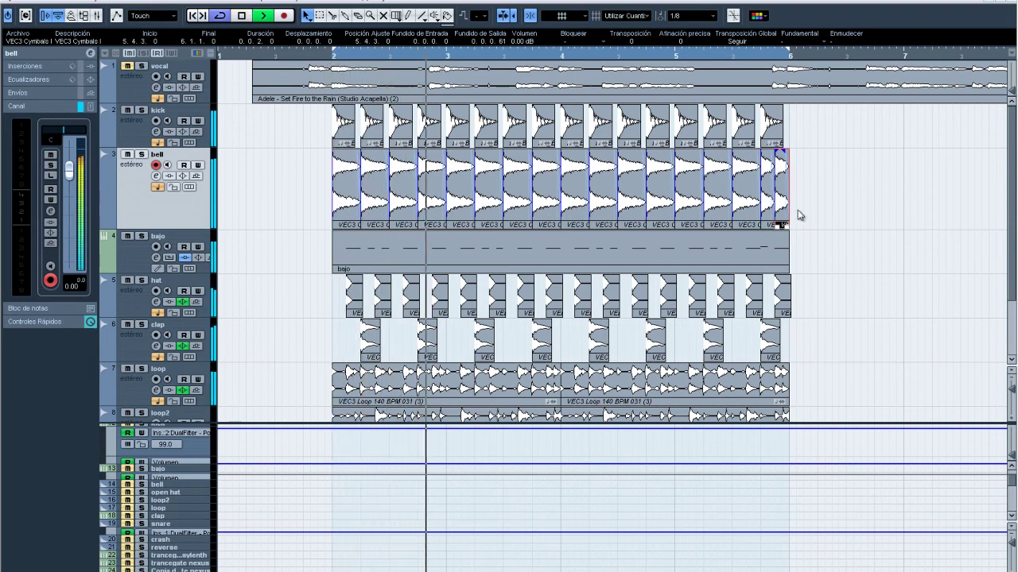
Give all cymbal events on the bell track a very short fade-out at once.
{"action": "left_click_drag", "start_coordinate": [822, 170], "coordinate": [314, 179]}
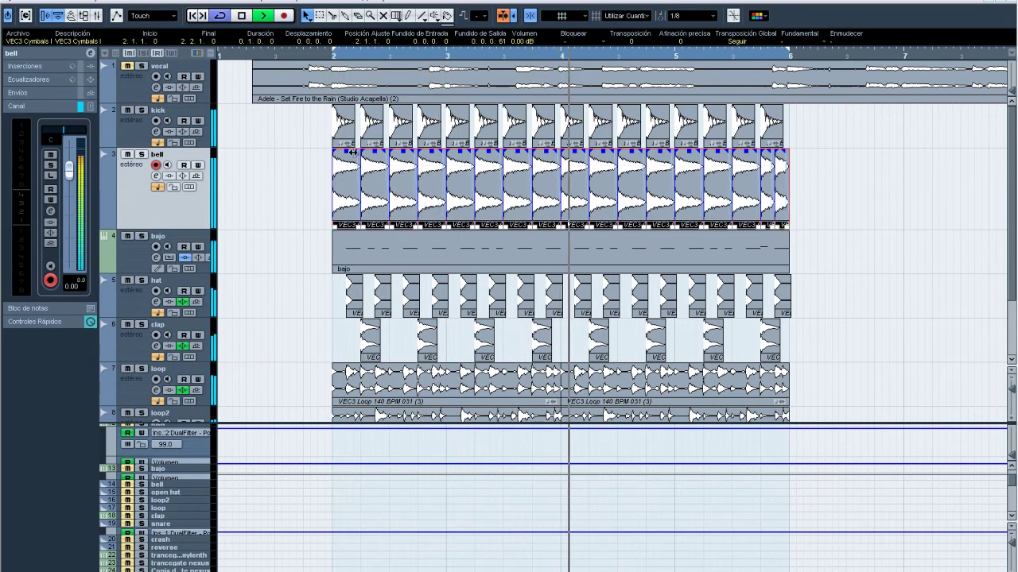
{"action": "left_click_drag", "start_coordinate": [360, 151], "coordinate": [357, 151]}
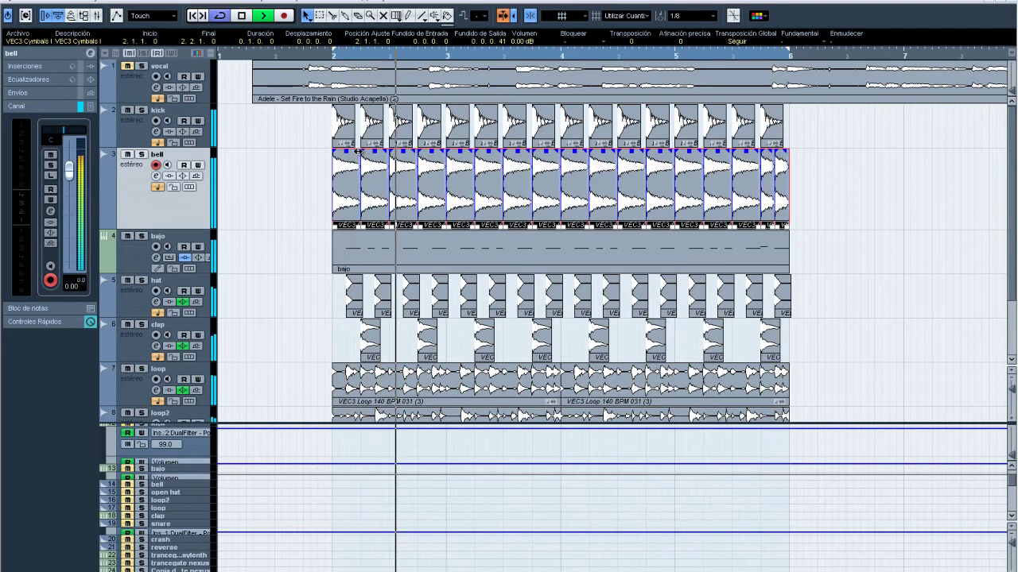
{"action": "left_click", "coordinate": [798, 194]}
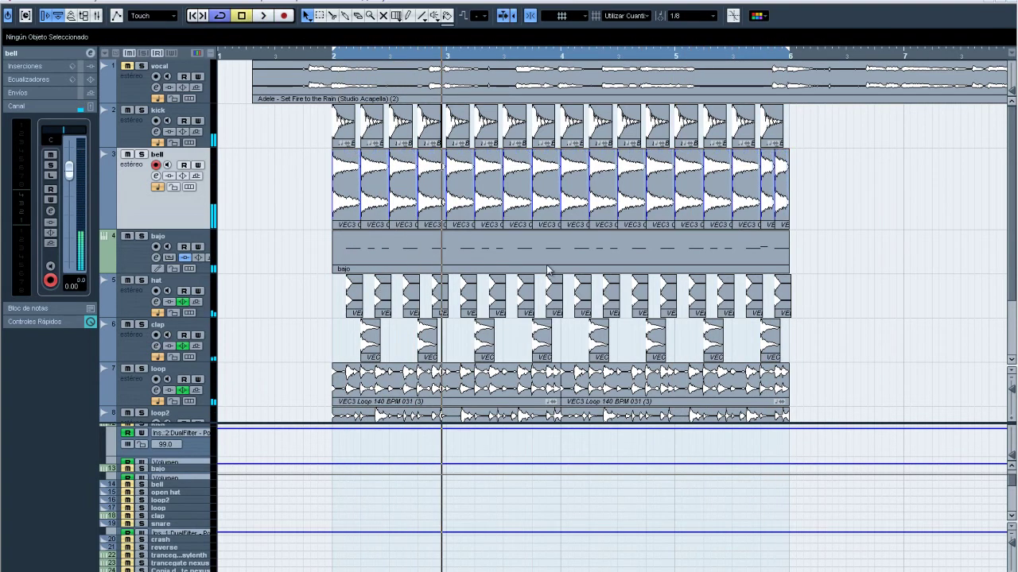
Lower the bell track's volume to -4.10 dB while playing the arrangement from bar 2.
{"action": "left_click", "coordinate": [331, 57]}
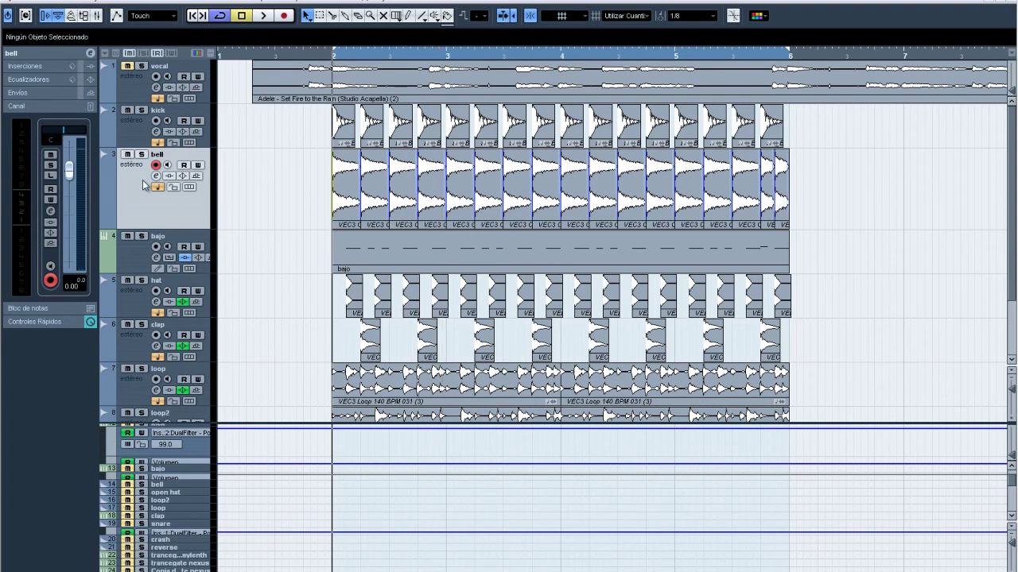
{"action": "key", "text": "space"}
{"action": "left_click_drag", "start_coordinate": [69, 169], "coordinate": [81, 197]}
{"action": "key", "text": "space"}
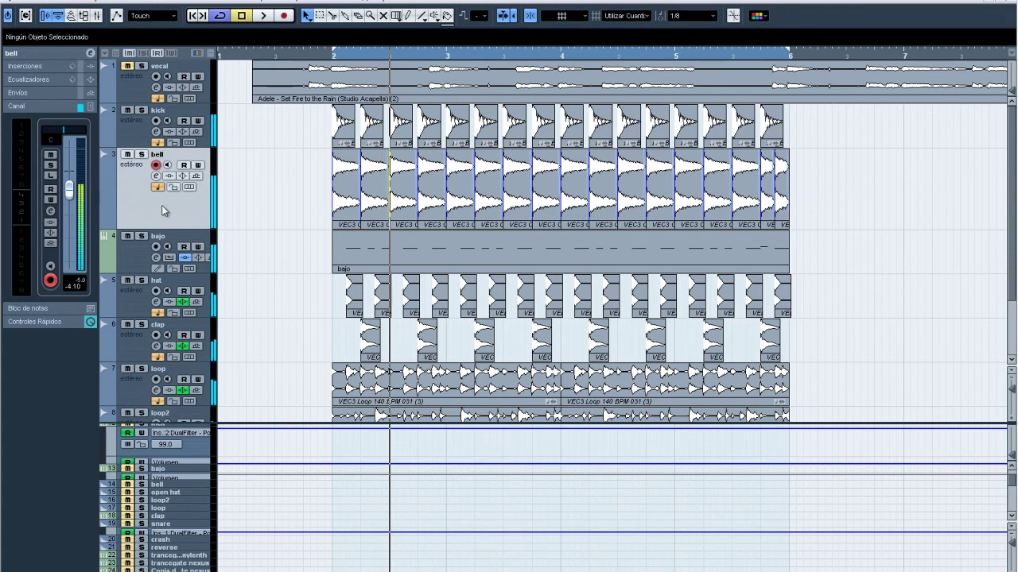
Load the StereoEnhancer effect in the bell track's first insert slot and play the arrangement.
{"action": "left_click", "coordinate": [28, 66]}
{"action": "left_click", "coordinate": [16, 95]}
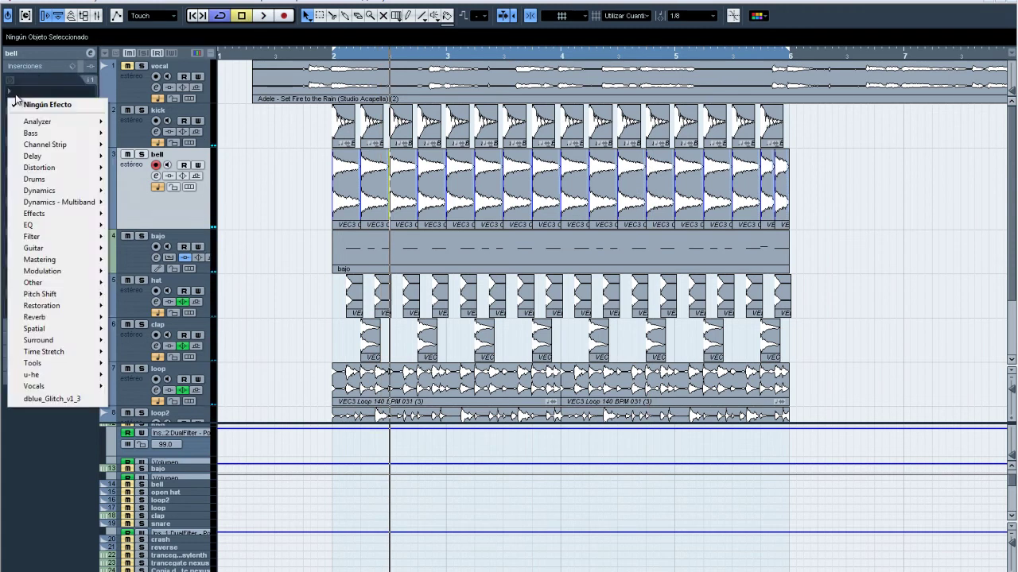
{"action": "mouse_move", "coordinate": [72, 330]}
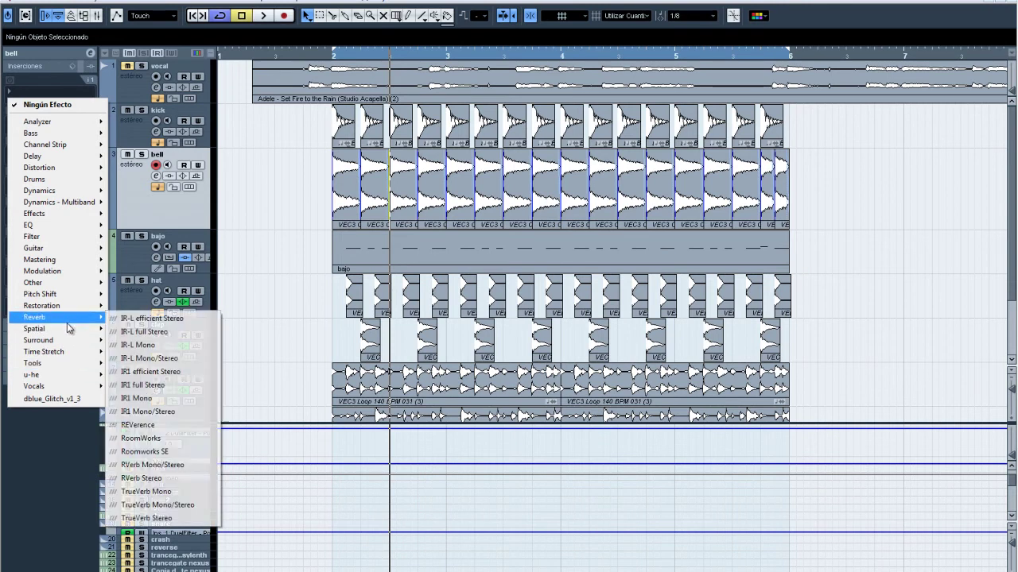
{"action": "left_click", "coordinate": [157, 424]}
{"action": "key", "text": "space"}
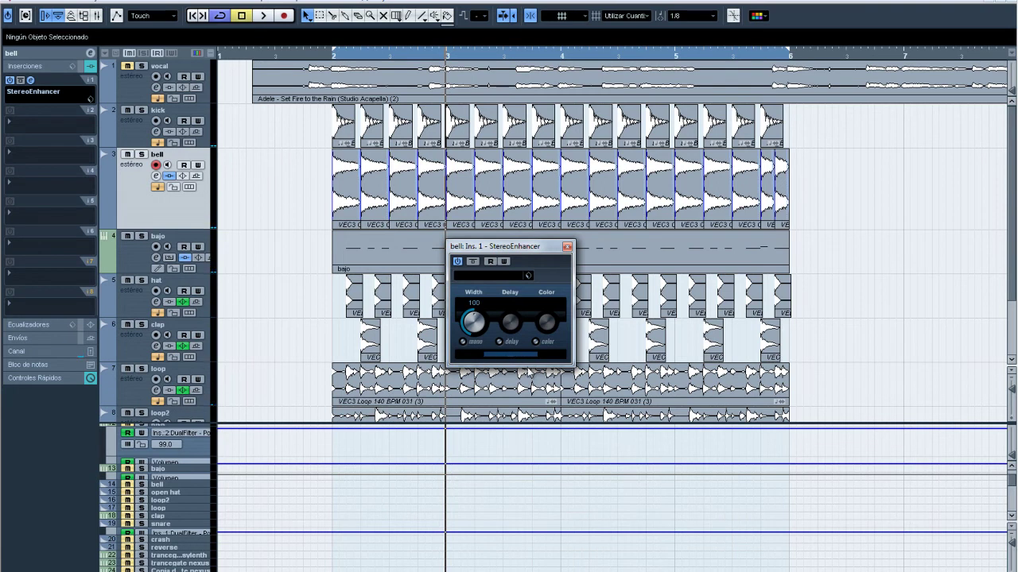
Compare the StereoEnhancer's mono option on and off during playback, leaving mono on and the width at 54.
{"action": "left_click", "coordinate": [464, 343]}
{"action": "key", "text": "space"}
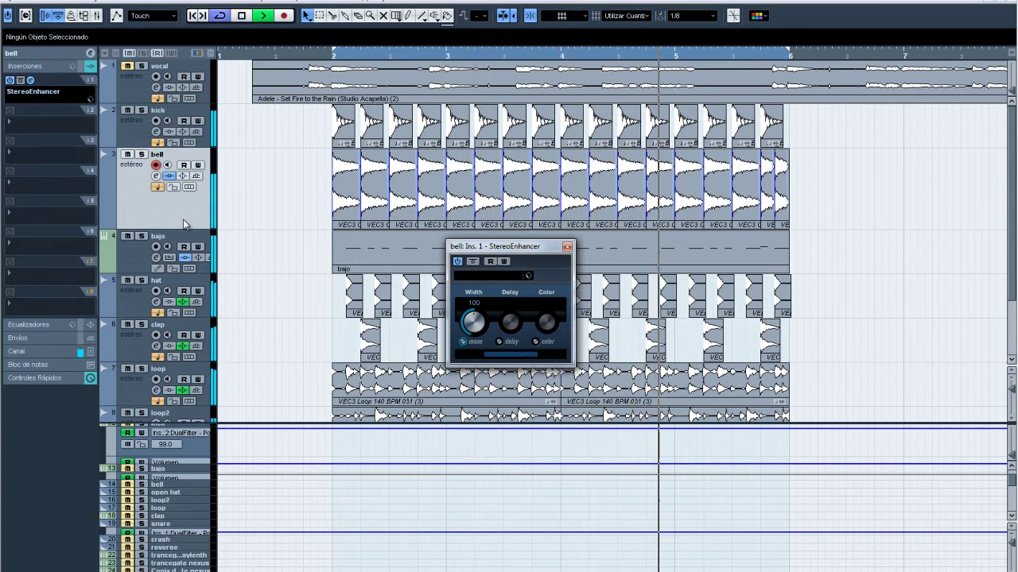
{"action": "left_click", "coordinate": [464, 341]}
{"action": "left_click_drag", "start_coordinate": [472, 323], "coordinate": [473, 340]}
{"action": "left_click", "coordinate": [463, 342]}
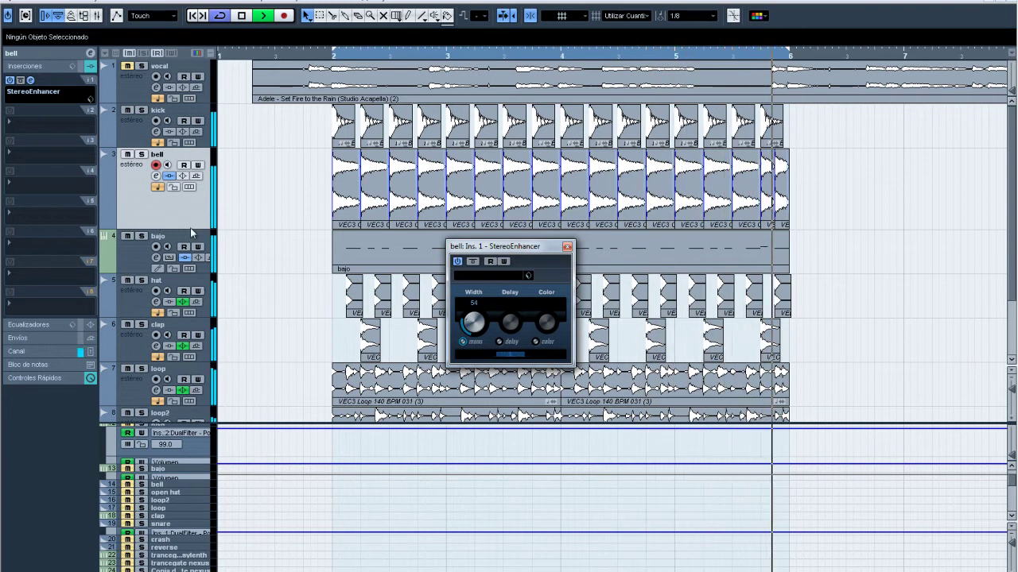
{"action": "left_click", "coordinate": [567, 247]}
{"action": "key", "text": "space"}
Solo the bell track and open its audio channel settings.
{"action": "left_click_drag", "start_coordinate": [295, 209], "coordinate": [811, 199]}
{"action": "left_click", "coordinate": [850, 196]}
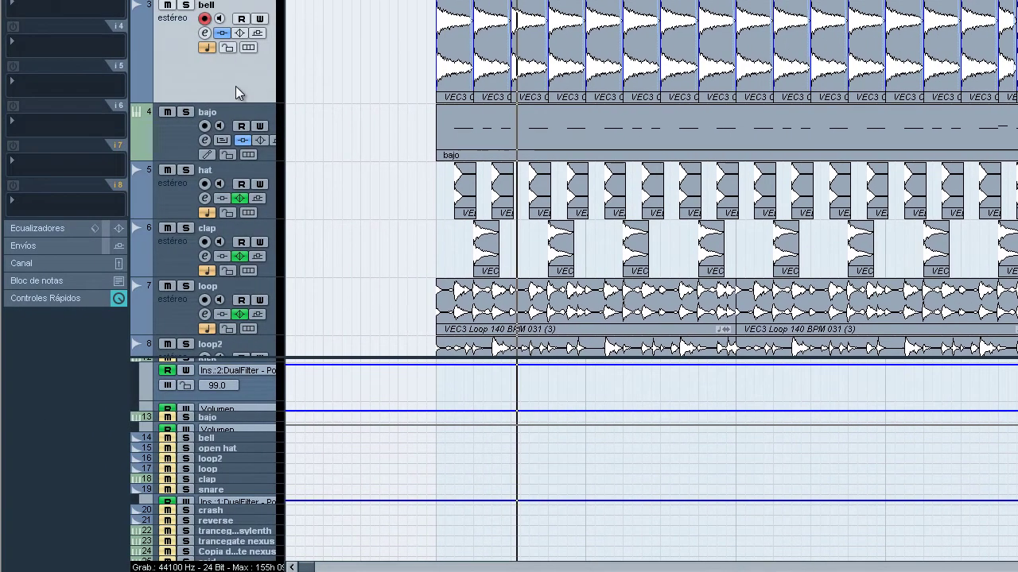
{"action": "left_click", "coordinate": [53, 266]}
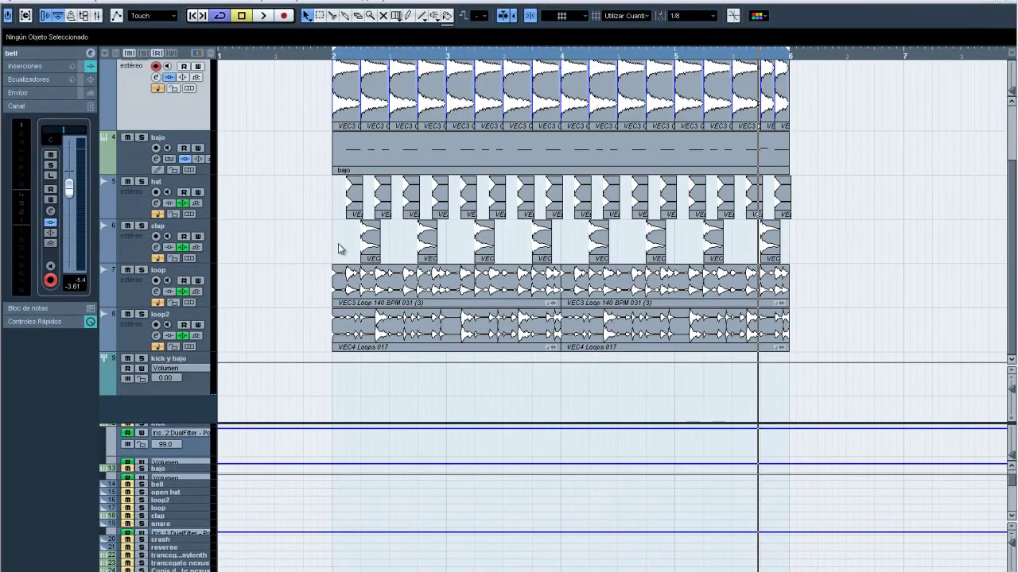
{"action": "scroll", "coordinate": [338, 249], "scroll_direction": "up", "scroll_amount": 3}
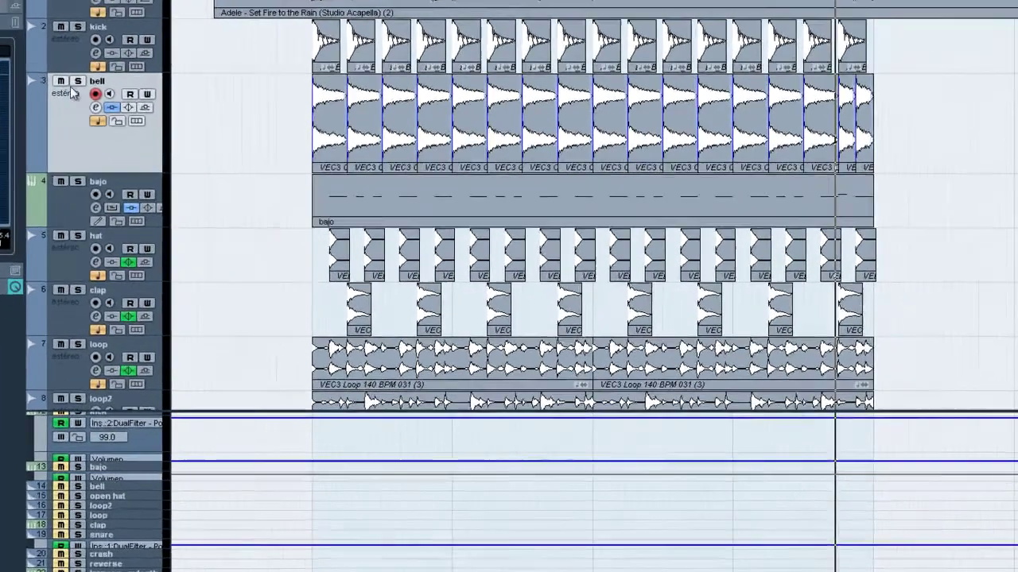
{"action": "left_click", "coordinate": [141, 154]}
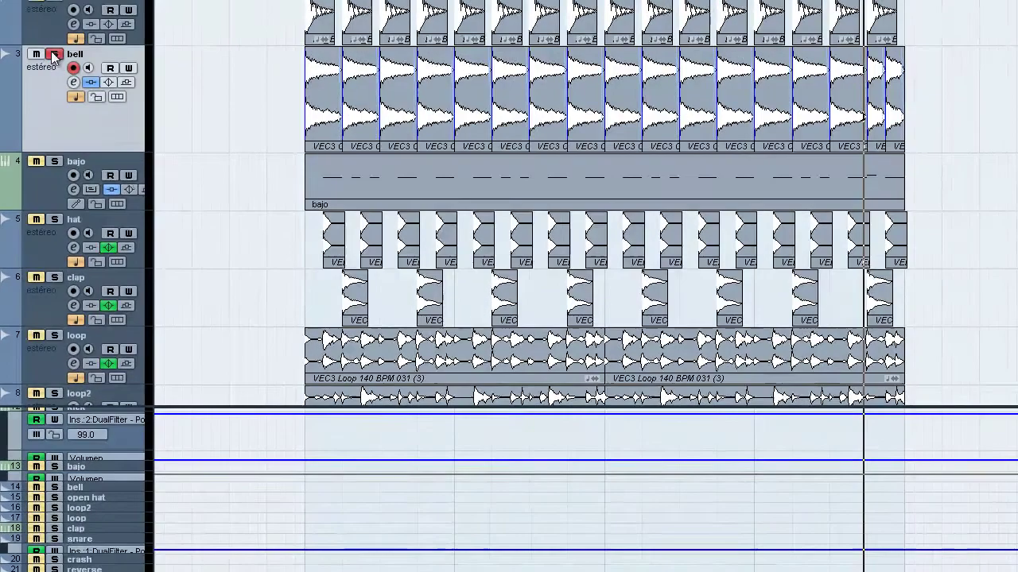
{"action": "left_click", "coordinate": [73, 81]}
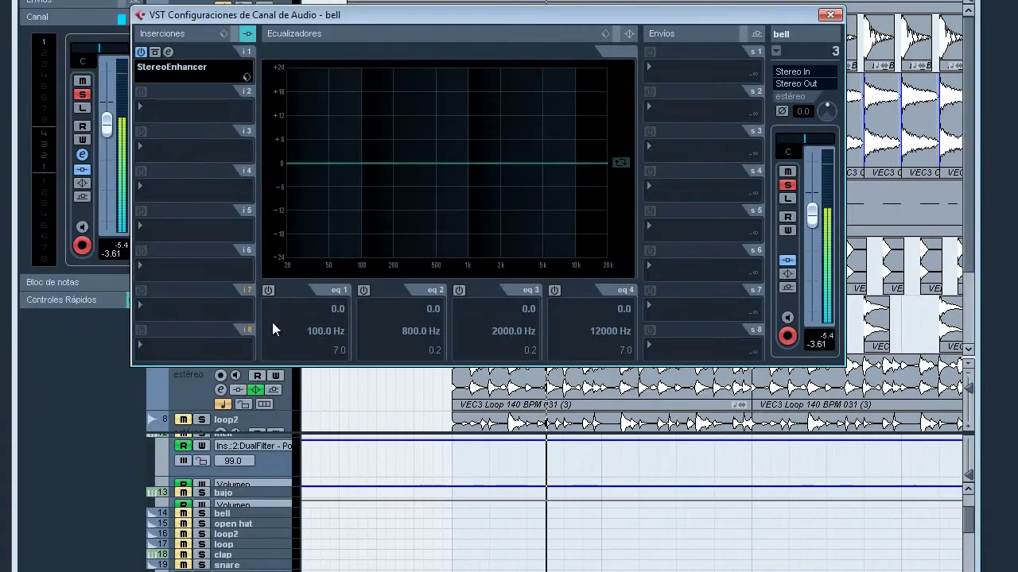
Enable the bell track's EQ band 1 and set its low shelf to -24.0 dB at 222 Hz with a Q of 3.4.
{"action": "left_click", "coordinate": [268, 291]}
{"action": "left_click_drag", "start_coordinate": [360, 167], "coordinate": [398, 268]}
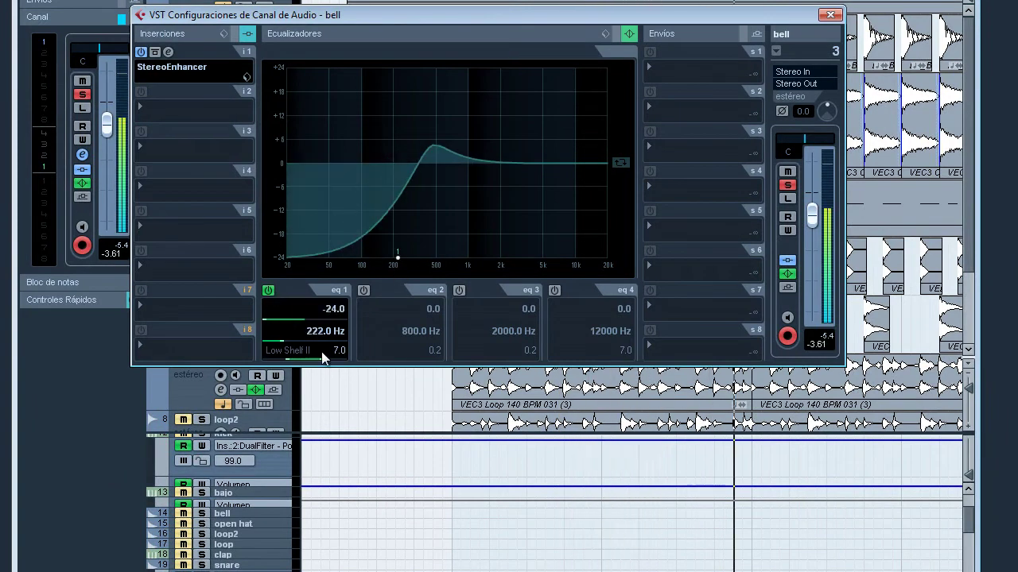
{"action": "scroll", "coordinate": [337, 365], "scroll_direction": "down", "scroll_amount": 5}
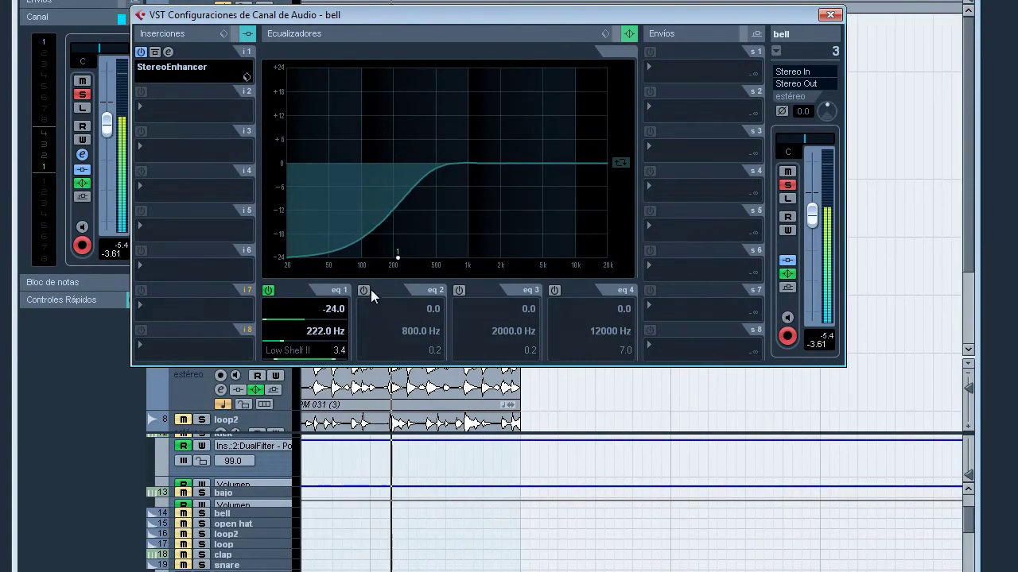
Move EQ band 1 up to 937 Hz, enable band 2, and set band 3 to 2.0 dB at 10443 Hz.
{"action": "left_click_drag", "start_coordinate": [402, 260], "coordinate": [459, 265]}
{"action": "left_click", "coordinate": [210, 468]}
{"action": "left_click_drag", "start_coordinate": [312, 348], "coordinate": [425, 335]}
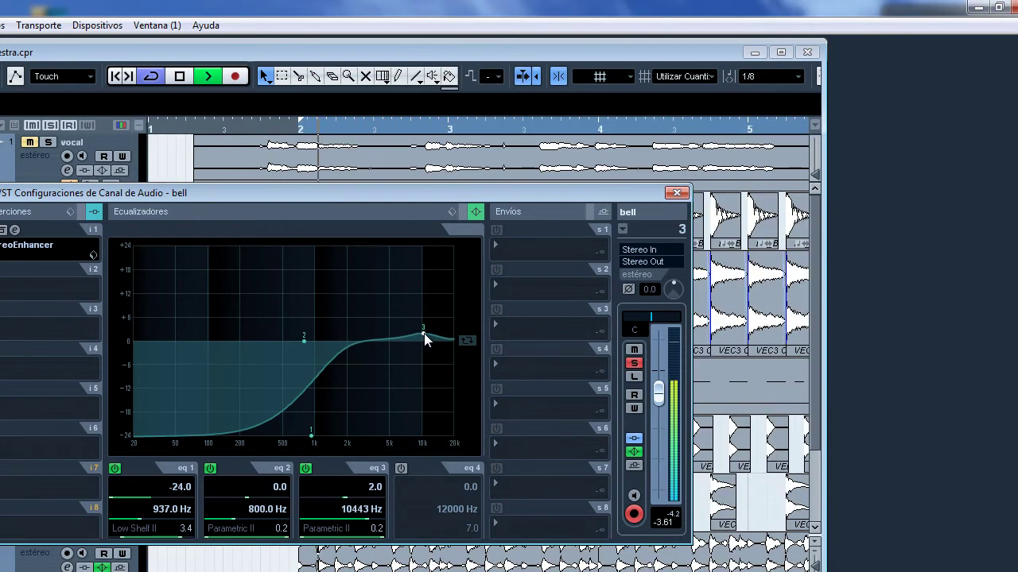
Try a high-shelf cut of -13.0 dB at 19327 Hz with the bell track's EQ band 4.
{"action": "left_click", "coordinate": [401, 468]}
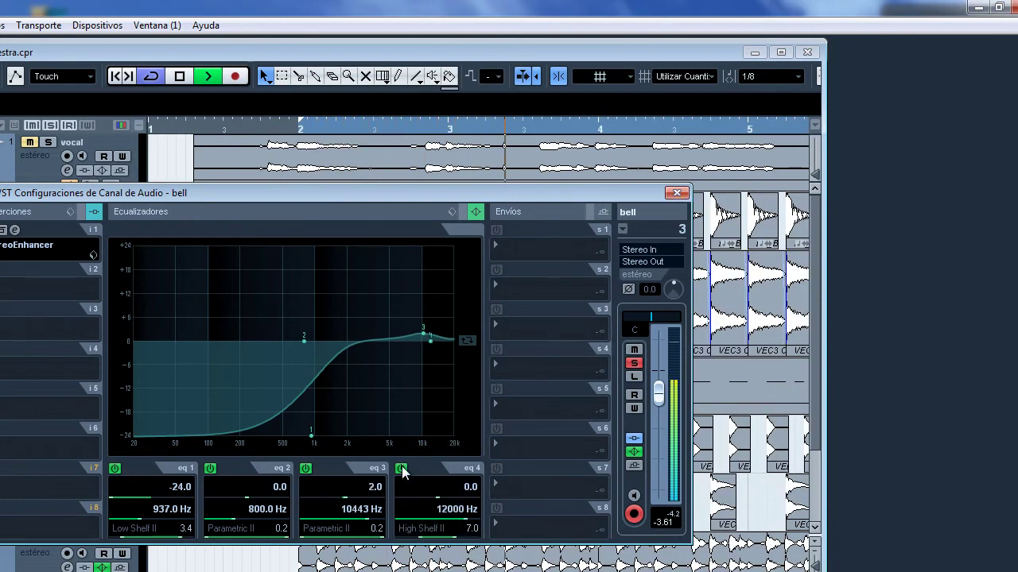
{"action": "left_click_drag", "start_coordinate": [430, 340], "coordinate": [451, 391]}
{"action": "double_click", "coordinate": [451, 389]}
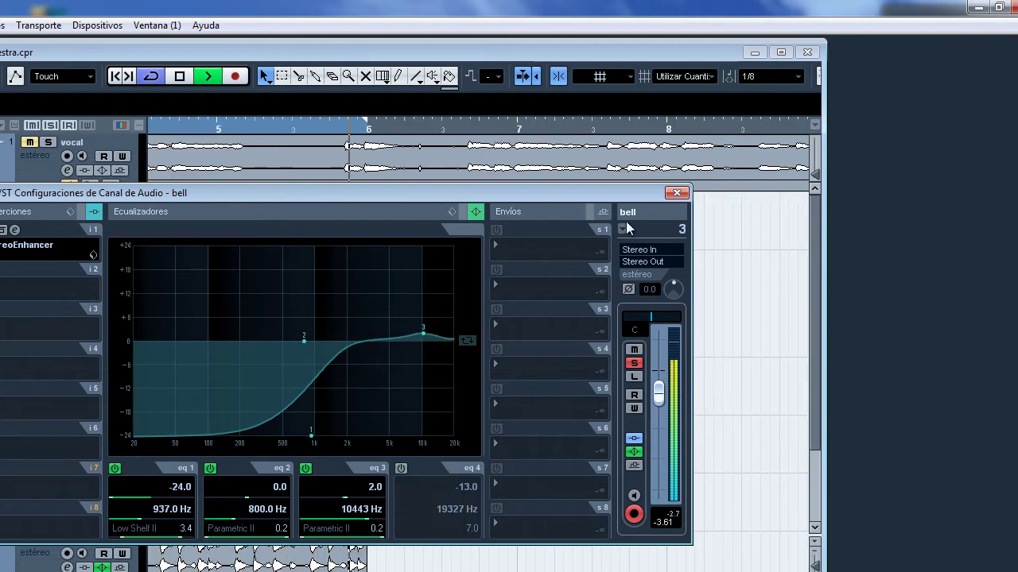
Close the bell track's channel settings and play the full mix from bar 2 with the bell's solo off.
{"action": "left_click", "coordinate": [676, 192]}
{"action": "key", "text": "space"}
{"action": "left_click", "coordinate": [298, 128]}
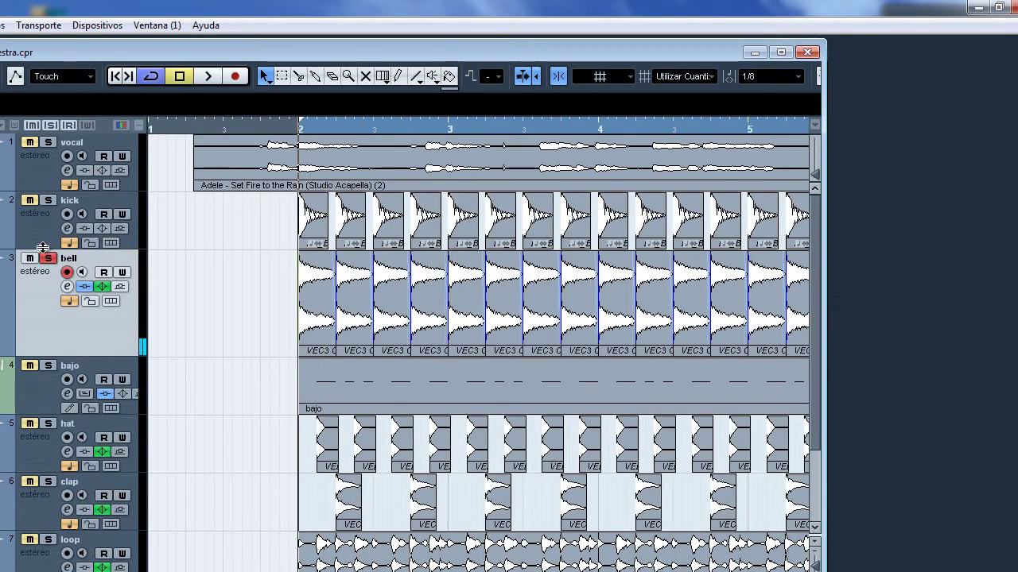
{"action": "key", "text": "space"}
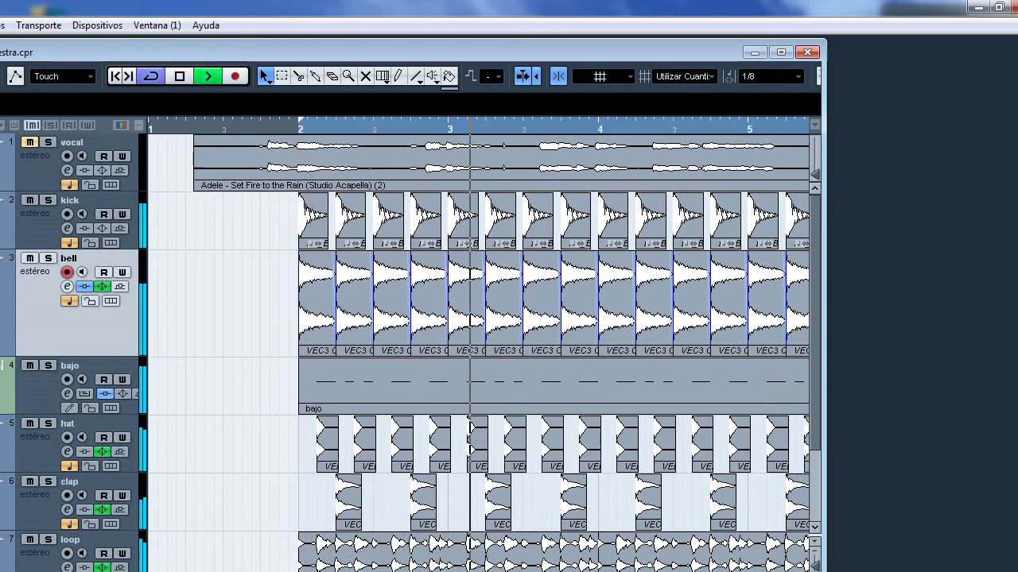
Examine the lower set of tracks around bars 21 to 27, including the bell, open hat and crash parts.
{"action": "double_click", "coordinate": [437, 52]}
{"action": "scroll", "coordinate": [190, 452], "scroll_direction": "down", "scroll_amount": 2}
{"action": "scroll", "coordinate": [189, 452], "scroll_direction": "up", "scroll_amount": 2}
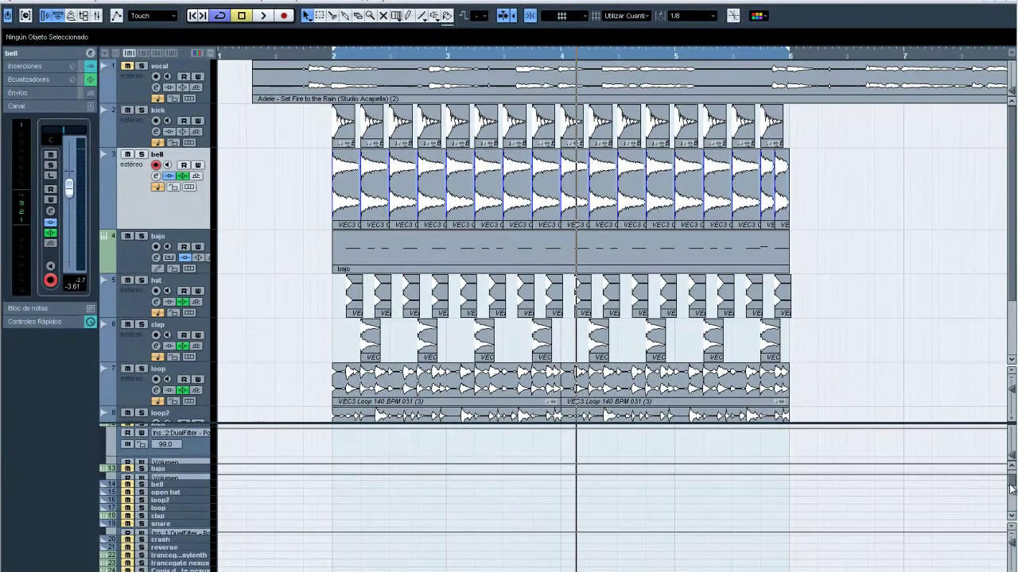
{"action": "mouse_move", "coordinate": [1011, 489]}
{"action": "left_mouse_down"}
{"action": "mouse_move", "coordinate": [1012, 498]}
{"action": "mouse_move", "coordinate": [1014, 478]}
{"action": "left_mouse_up"}
{"action": "scroll", "coordinate": [612, 309], "scroll_direction": "right", "scroll_amount": 3}
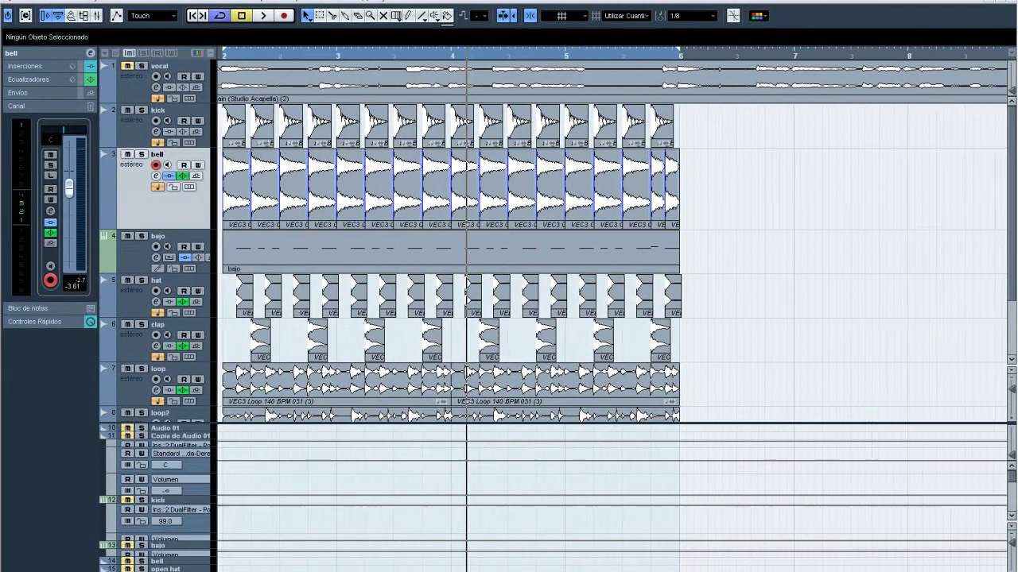
{"action": "scroll", "coordinate": [612, 310], "scroll_direction": "left", "scroll_amount": 3}
{"action": "scroll", "coordinate": [613, 310], "scroll_direction": "right", "scroll_amount": 10}
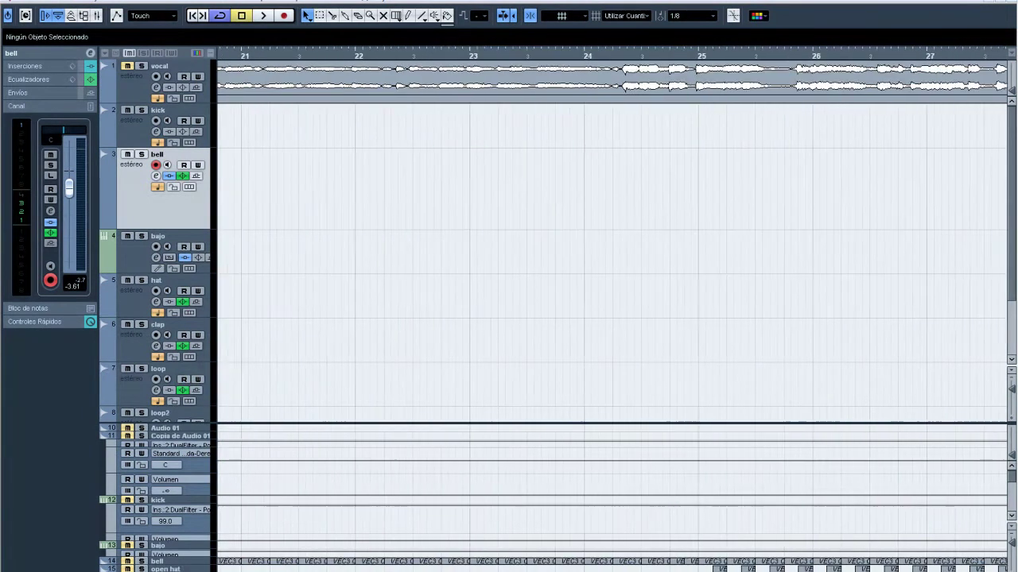
{"action": "scroll", "coordinate": [612, 309], "scroll_direction": "left", "scroll_amount": 3}
{"action": "scroll", "coordinate": [299, 535], "scroll_direction": "down", "scroll_amount": 1}
{"action": "scroll", "coordinate": [296, 529], "scroll_direction": "down", "scroll_amount": 2}
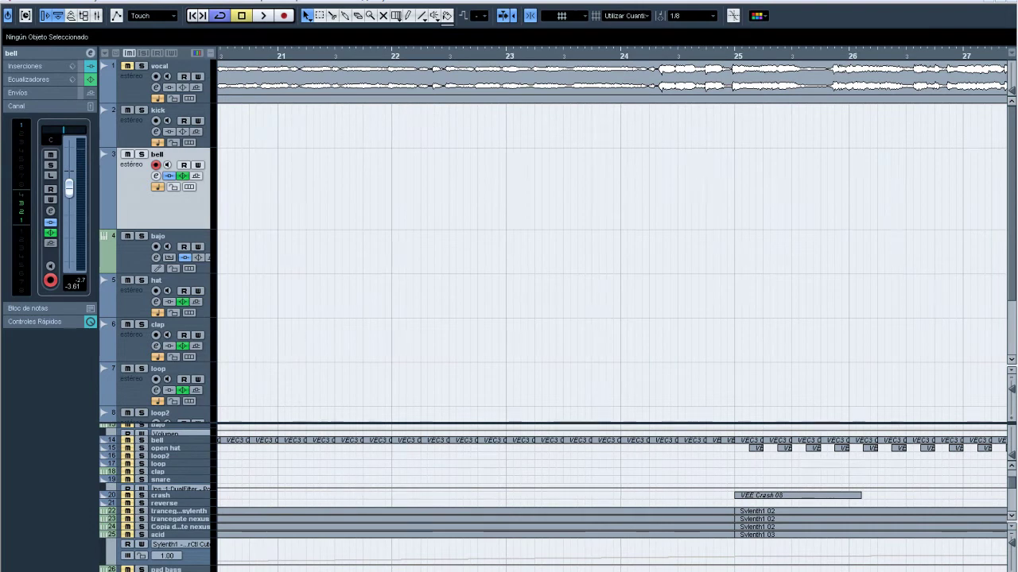
Locate the crash parts in the lower tracks and select the VEE Crash 08 clip at bar 17.
{"action": "scroll", "coordinate": [612, 309], "scroll_direction": "right", "scroll_amount": 1}
{"action": "scroll", "coordinate": [434, 514], "scroll_direction": "right", "scroll_amount": 6}
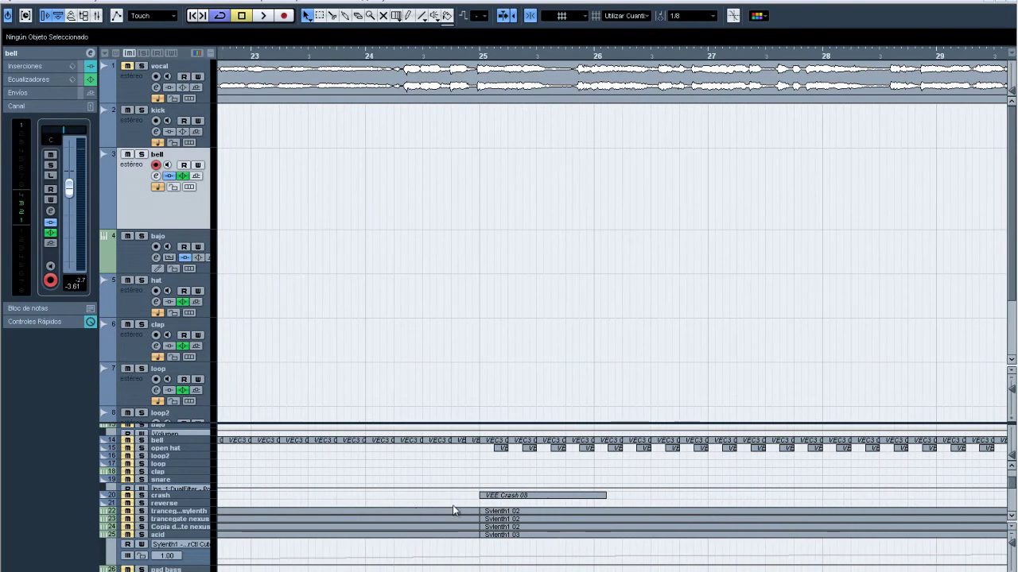
{"action": "left_click", "coordinate": [494, 497]}
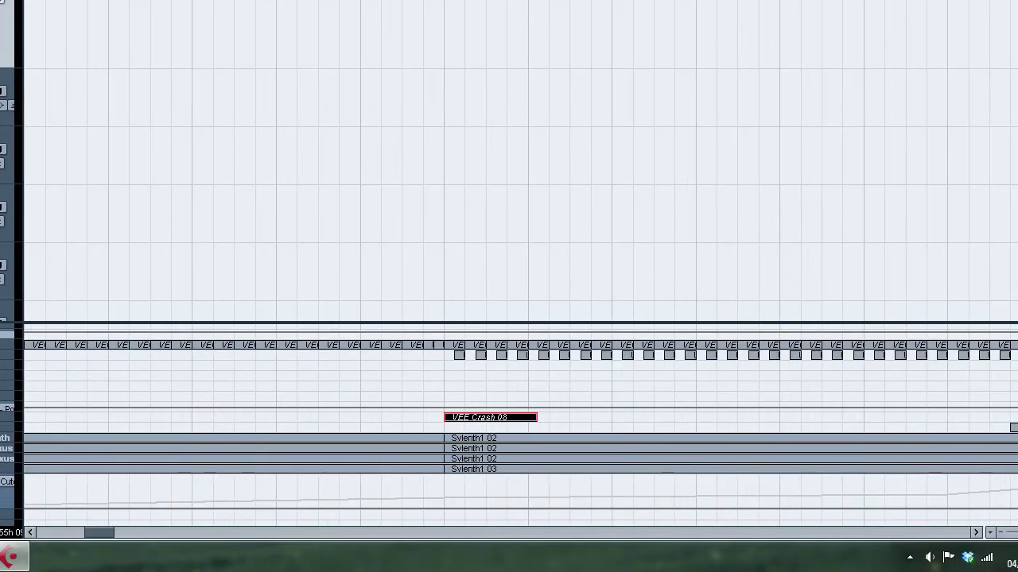
{"action": "key", "text": "g"}
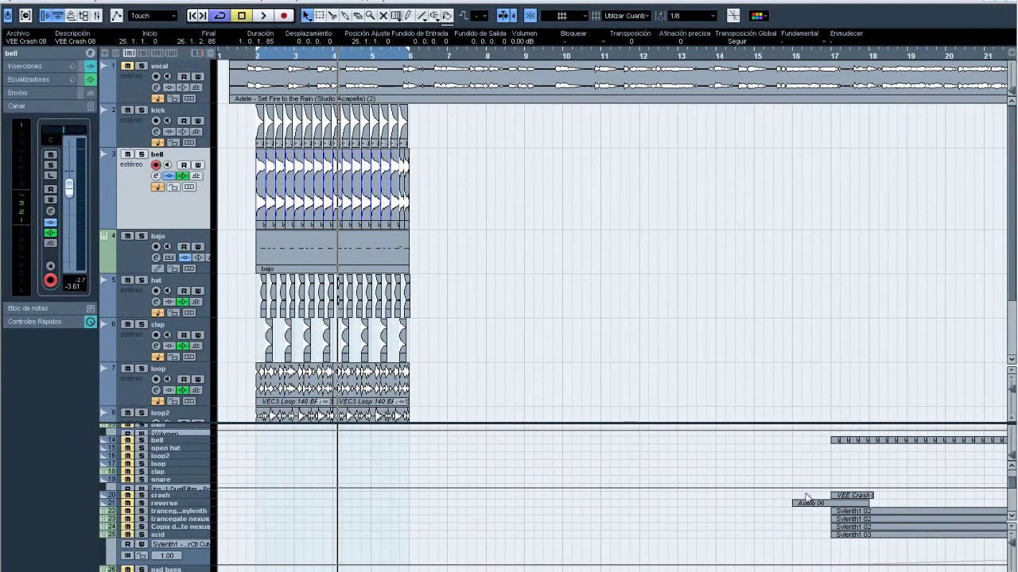
{"action": "left_click", "coordinate": [847, 496]}
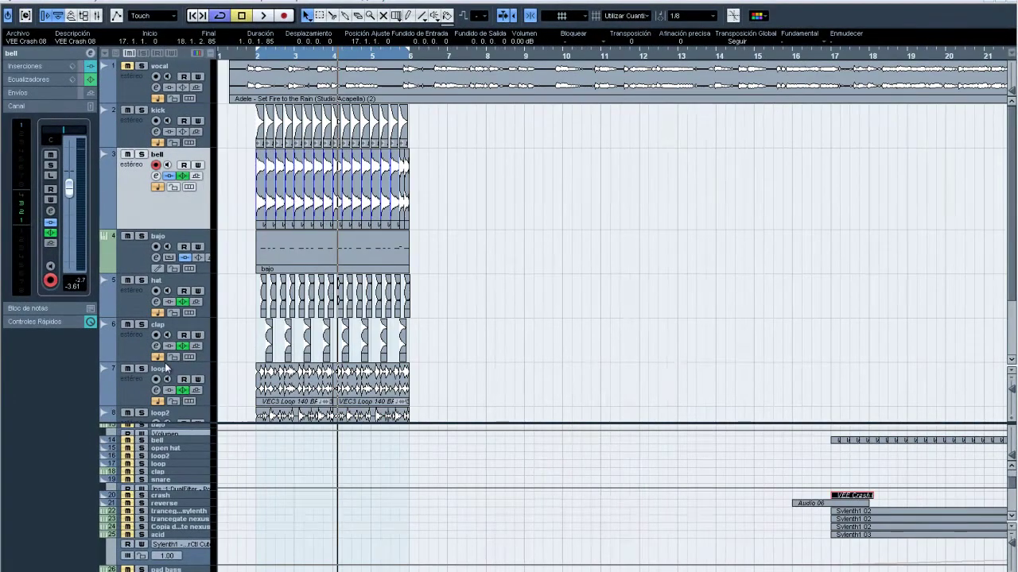
Add a stereo audio track named crash below loop2 and move the selected VEE Crash 08 clip onto it at bar 2.
{"action": "scroll", "coordinate": [140, 373], "scroll_direction": "down", "scroll_amount": 3}
{"action": "right_click", "coordinate": [129, 342]}
{"action": "mouse_move", "coordinate": [250, 351]}
{"action": "left_click", "coordinate": [443, 347]}
{"action": "left_click", "coordinate": [527, 341]}
{"action": "double_click", "coordinate": [159, 362]}
{"action": "type", "text": "crash"}
{"action": "key", "text": "Return"}
{"action": "left_click_drag", "start_coordinate": [849, 496], "coordinate": [257, 334]}
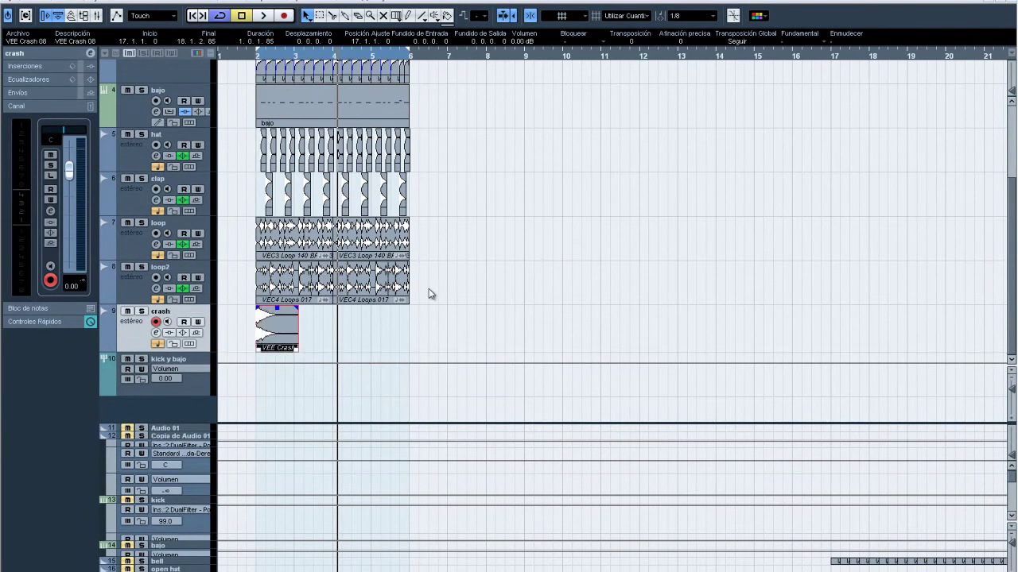
Play the mix from just before bar 2 to hear the crash with the other drums.
{"action": "left_click", "coordinate": [247, 56]}
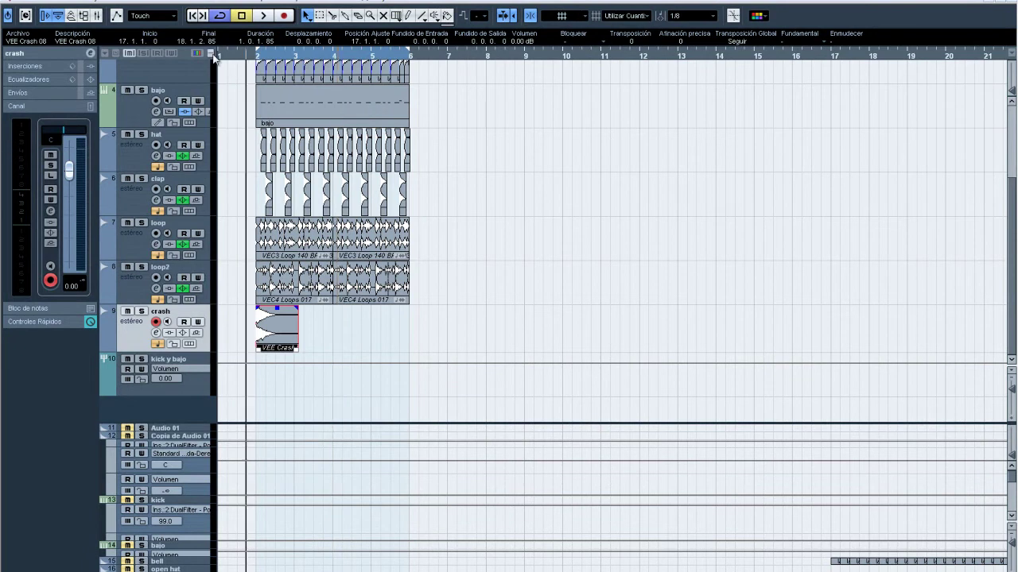
{"action": "key", "text": "space"}
{"action": "left_click_drag", "start_coordinate": [1012, 284], "coordinate": [1012, 253]}
{"action": "scroll", "coordinate": [185, 533], "scroll_direction": "down", "scroll_amount": 1}
{"action": "scroll", "coordinate": [184, 533], "scroll_direction": "down", "scroll_amount": 3}
Check the original crash track's channel and inserts, return to the new crash track and stop playback.
{"action": "left_click", "coordinate": [172, 522]}
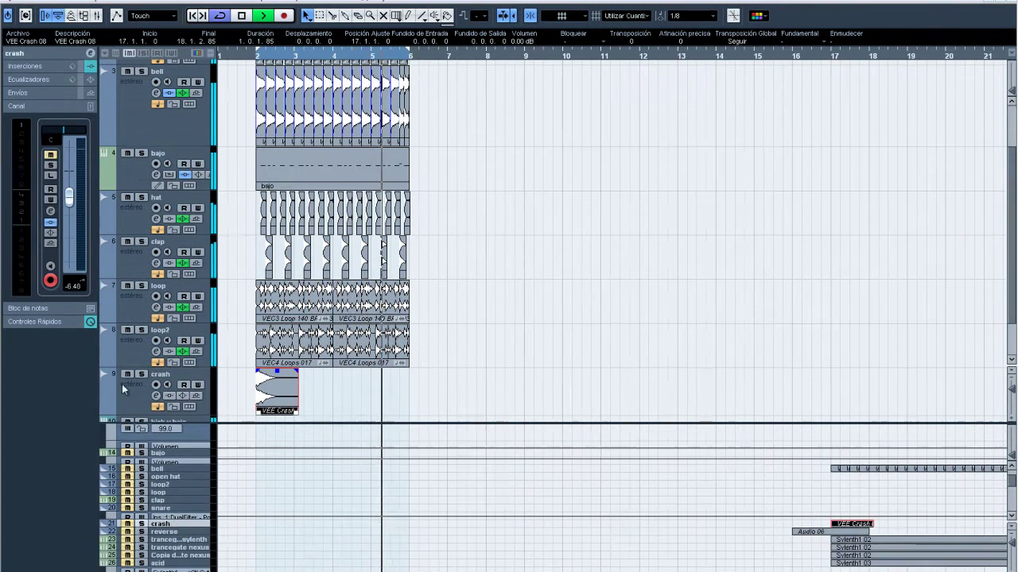
{"action": "left_click", "coordinate": [32, 65]}
{"action": "left_click", "coordinate": [34, 65]}
{"action": "left_click", "coordinate": [33, 65]}
{"action": "left_click", "coordinate": [32, 65]}
{"action": "left_click", "coordinate": [171, 402]}
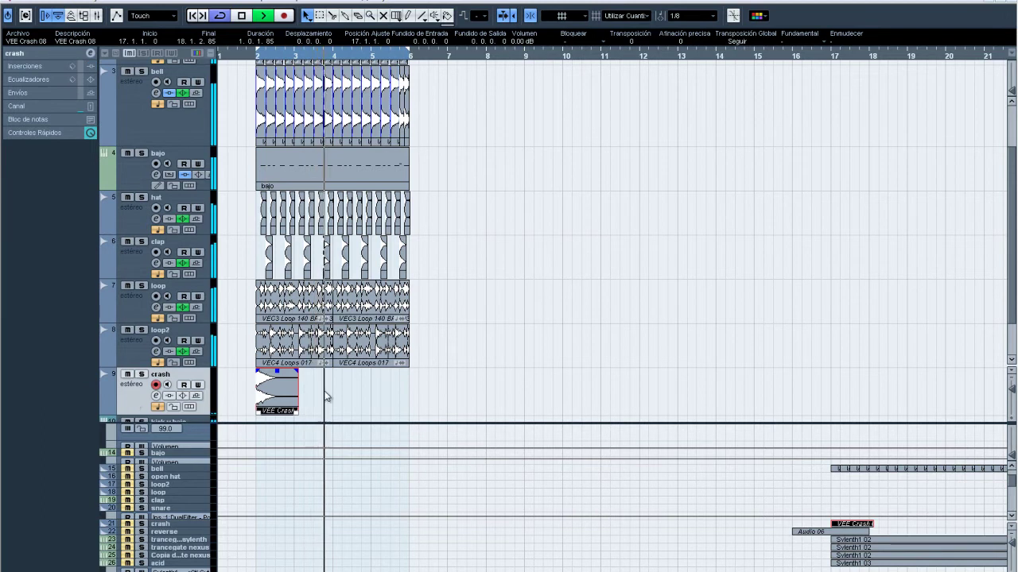
{"action": "left_click", "coordinate": [565, 384]}
{"action": "key", "text": "space"}
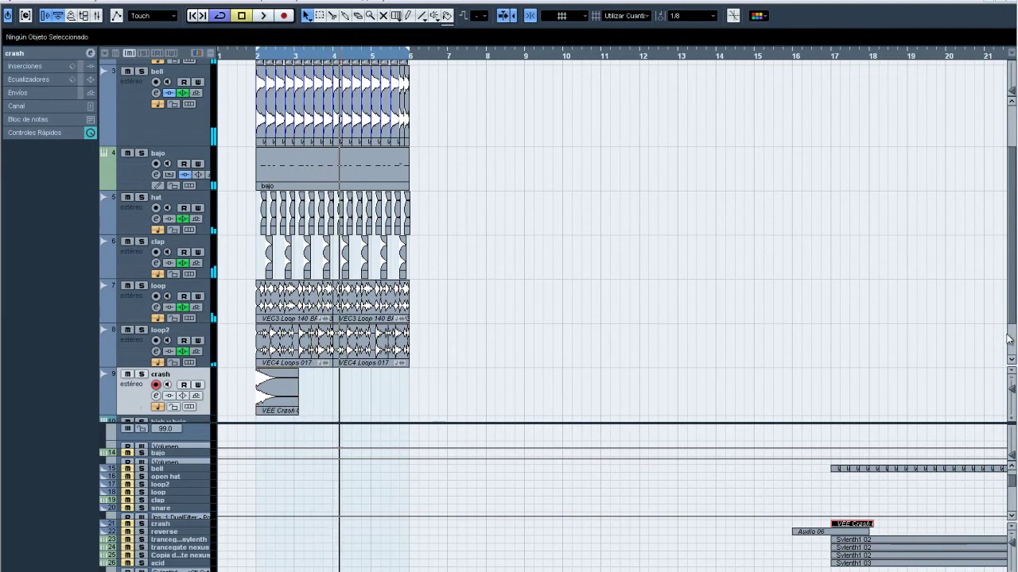
Play the mix from bar 2, and replay it with the new crash track's fader pulled fully down to silence.
{"action": "scroll", "coordinate": [1011, 351], "scroll_direction": "down", "scroll_amount": 3}
{"action": "left_click_drag", "start_coordinate": [1014, 392], "coordinate": [1014, 394]}
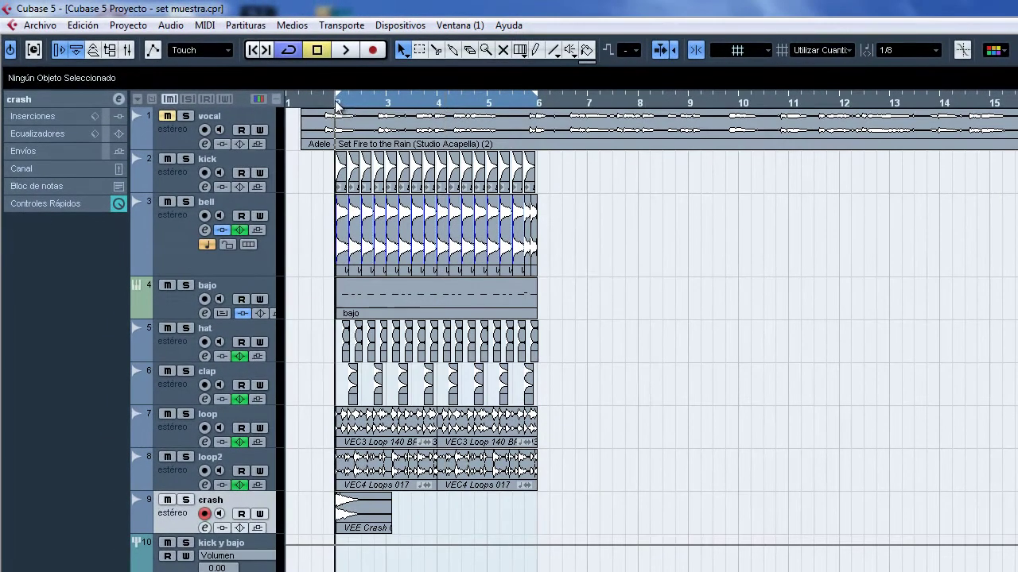
{"action": "left_click", "coordinate": [335, 102]}
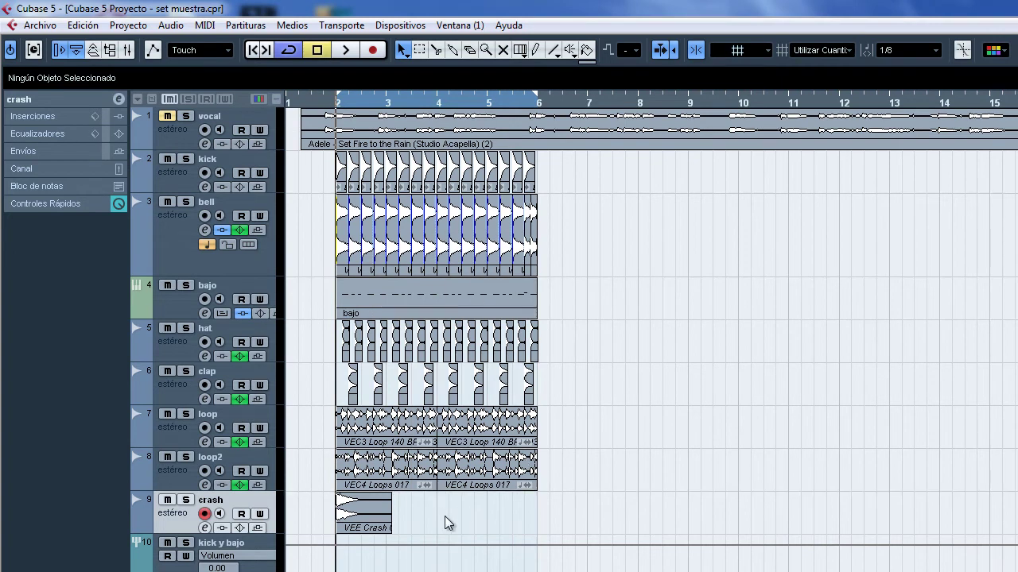
{"action": "key", "text": "space"}
{"action": "key", "text": "space"}
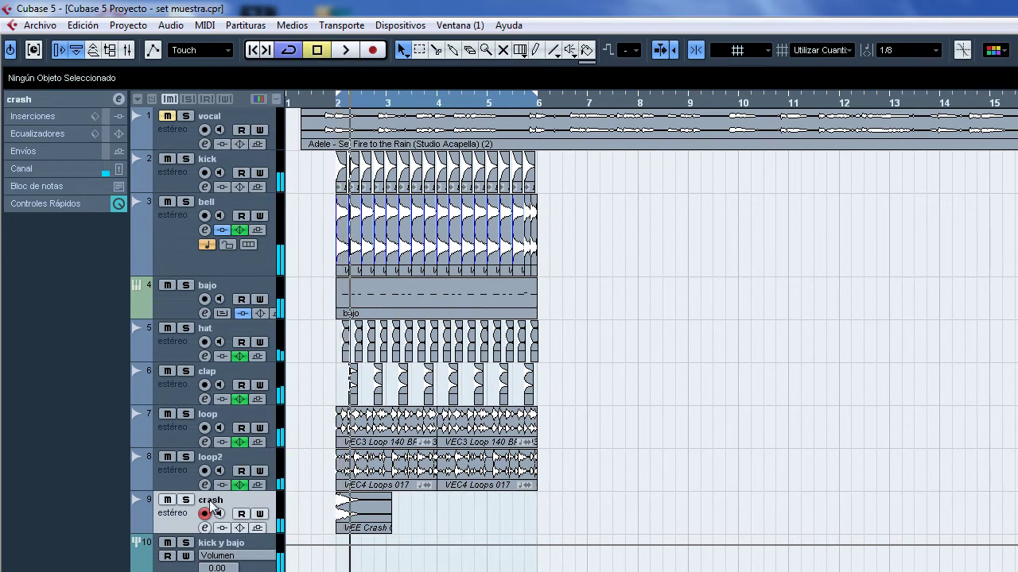
{"action": "left_click", "coordinate": [36, 170]}
{"action": "left_click_drag", "start_coordinate": [91, 253], "coordinate": [91, 372]}
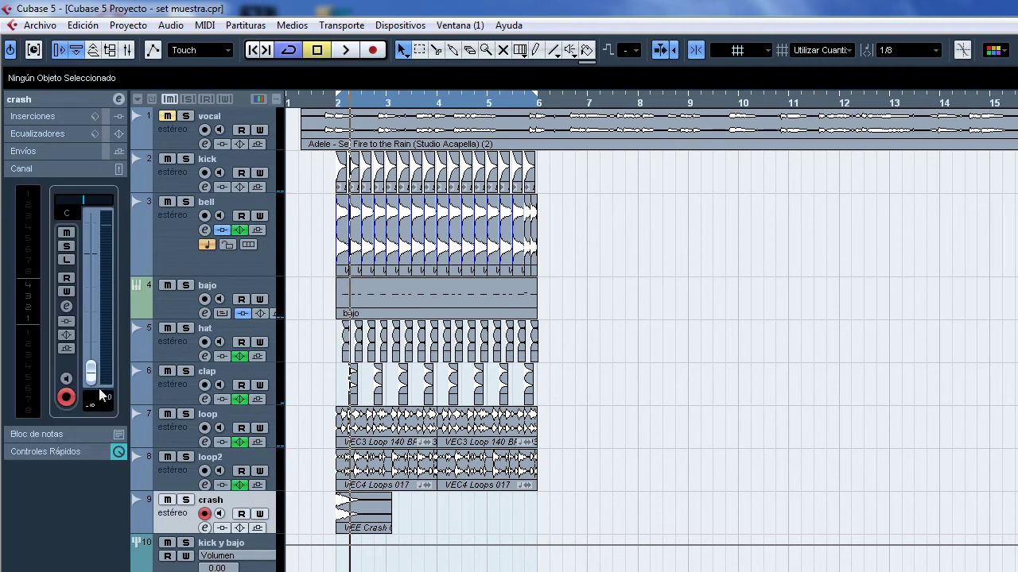
{"action": "key", "text": "space"}
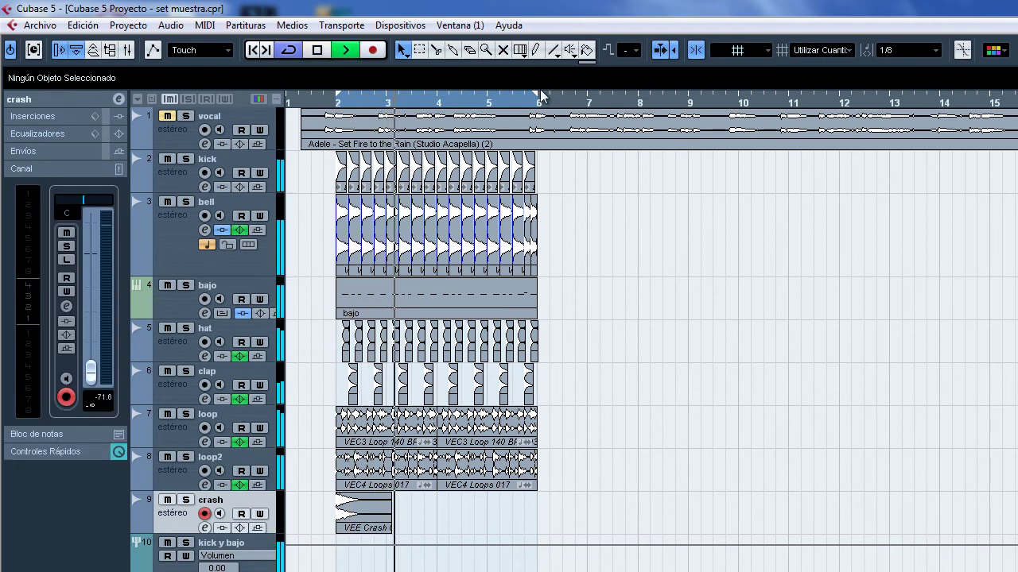
Shorten the loop range to end at bar 3 and replay that bar without the audible crash.
{"action": "left_click_drag", "start_coordinate": [537, 96], "coordinate": [389, 109]}
{"action": "left_click", "coordinate": [335, 103]}
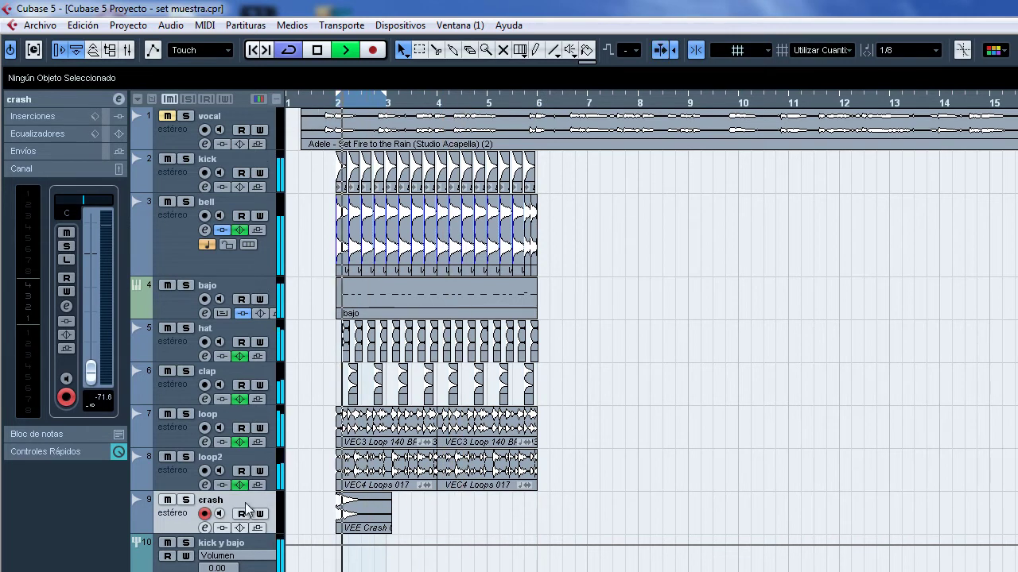
{"action": "key", "text": "space"}
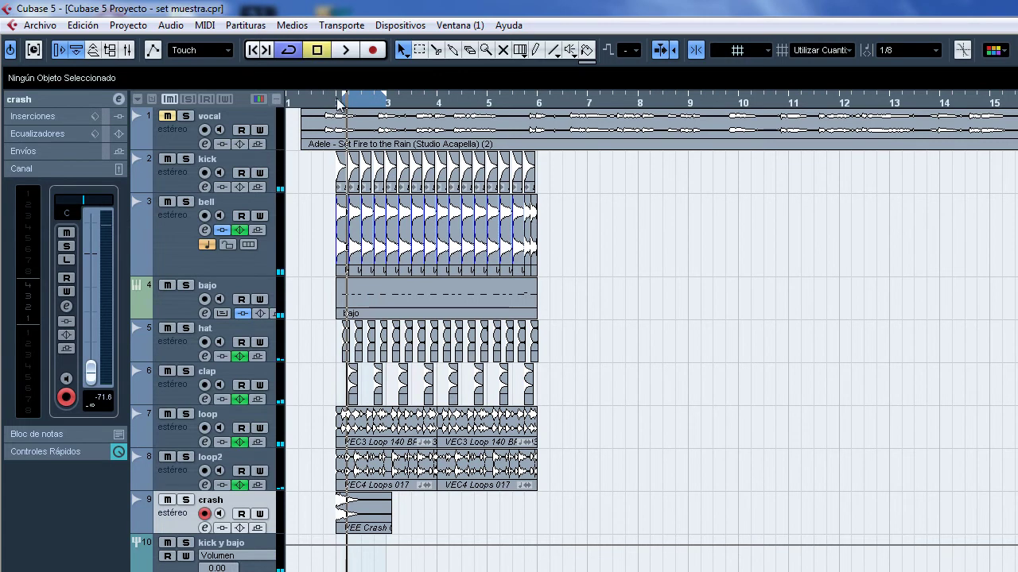
{"action": "left_click", "coordinate": [330, 100]}
{"action": "key", "text": "space"}
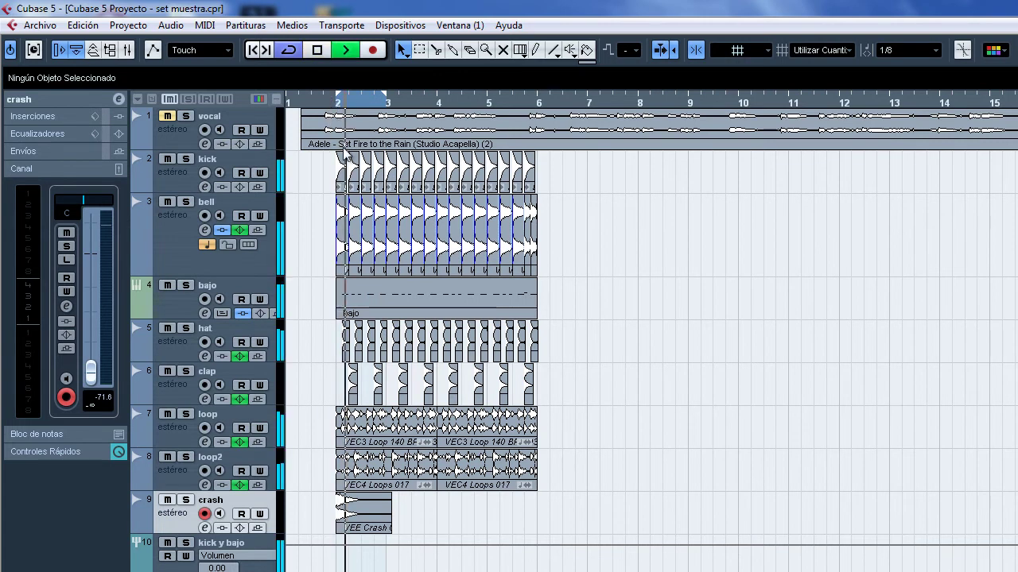
{"action": "key", "text": "space"}
Raise the new crash track's fader to -0.90 dB during playback and compare it with the original crash track's level.
{"action": "left_click", "coordinate": [376, 507]}
{"action": "key", "text": "space"}
{"action": "left_click_drag", "start_coordinate": [90, 372], "coordinate": [98, 263]}
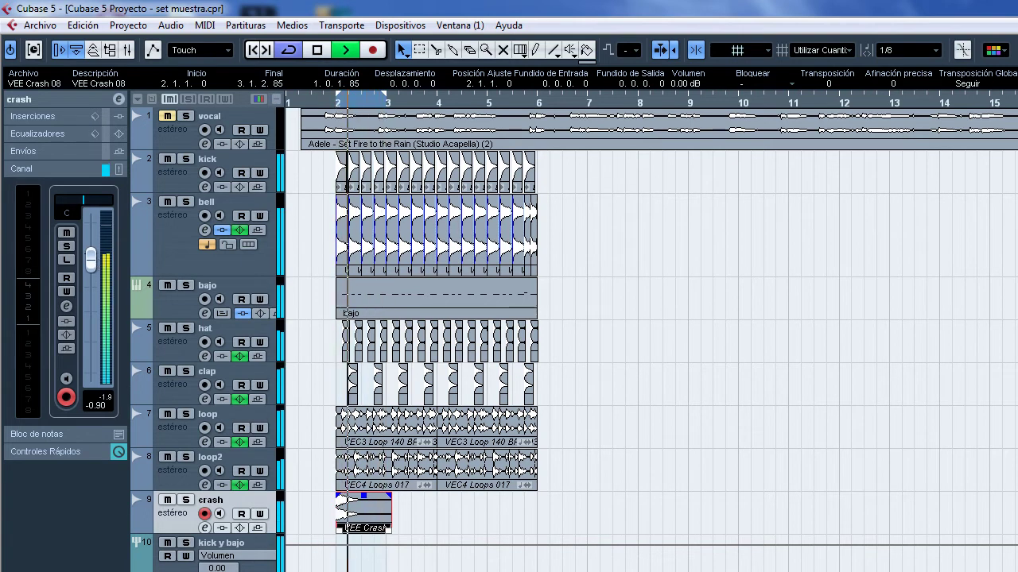
{"action": "key", "text": "Down"}
{"action": "key", "text": "Down"}
{"action": "key", "text": "Up"}
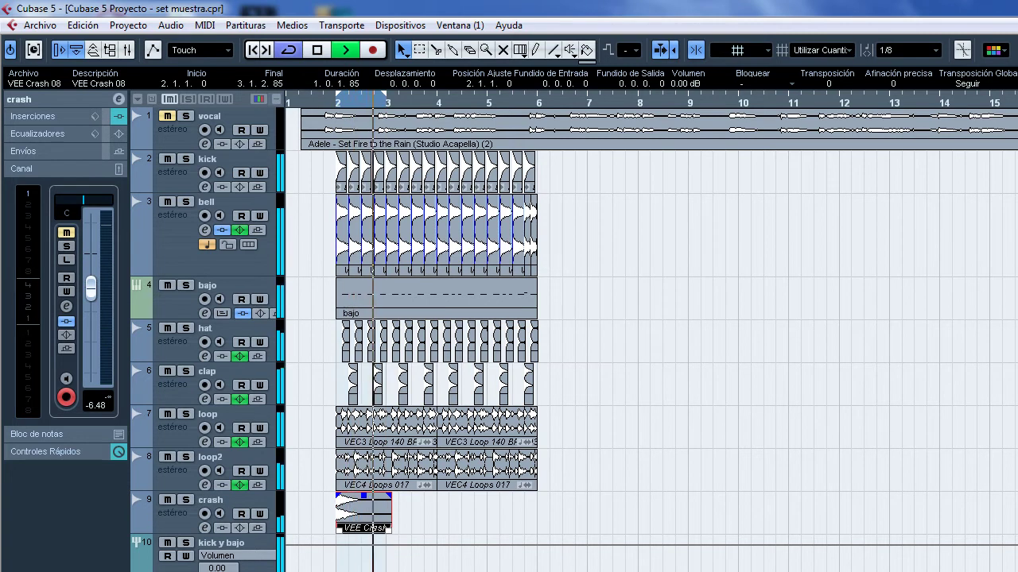
{"action": "left_click", "coordinate": [214, 500]}
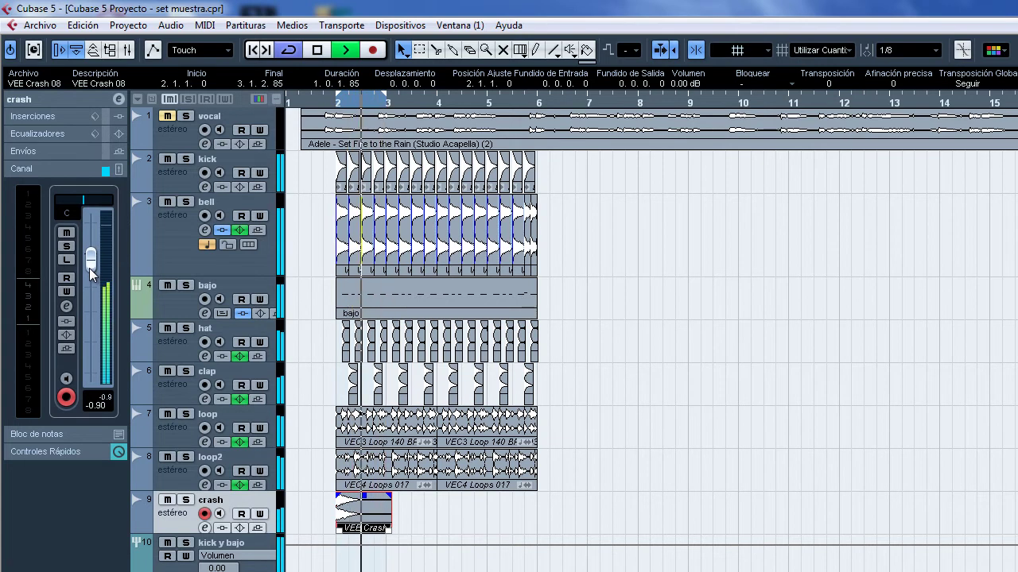
Check the bell channel's level, set the crash track's fader to about -3.77 dB and stop playback.
{"action": "left_click", "coordinate": [171, 256]}
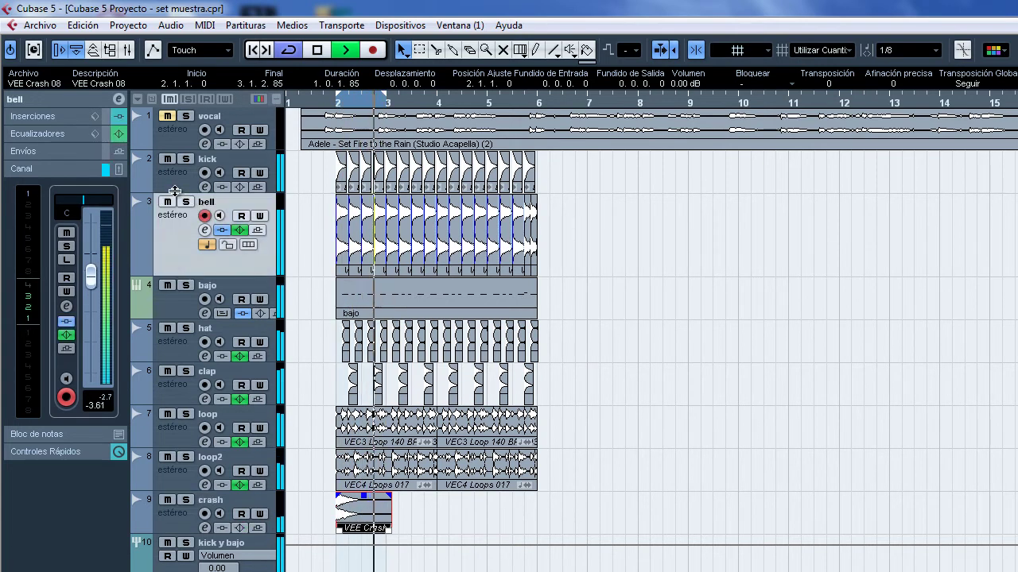
{"action": "left_click", "coordinate": [174, 188]}
{"action": "left_click_drag", "start_coordinate": [91, 242], "coordinate": [93, 267]}
{"action": "left_click", "coordinate": [176, 522]}
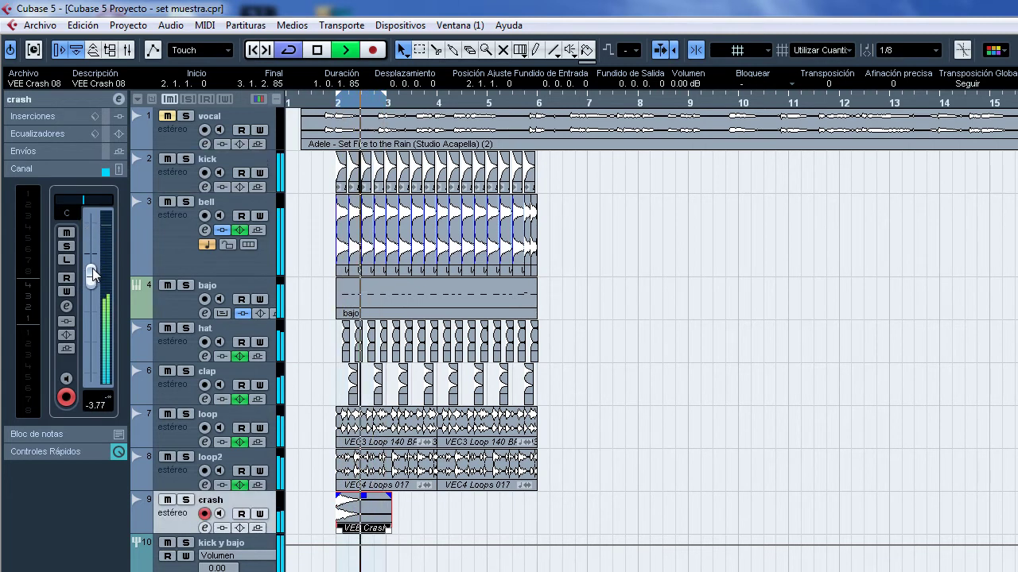
{"action": "key", "text": "space"}
{"action": "left_click_drag", "start_coordinate": [91, 278], "coordinate": [90, 273]}
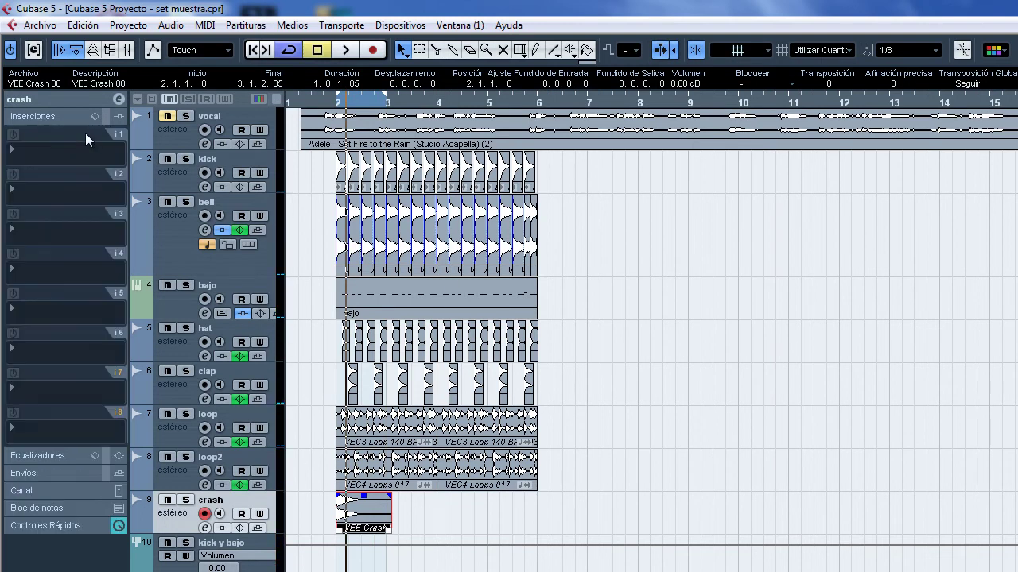
Solo the crash track, return the cursor to bar 2 and extend the loop range to bar 6.
{"action": "left_click", "coordinate": [185, 500]}
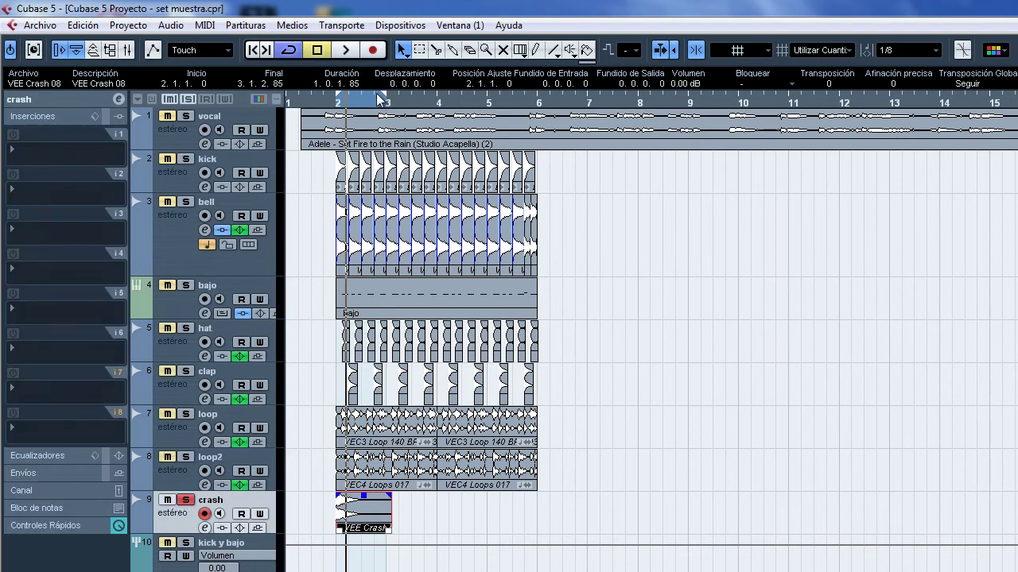
{"action": "left_click", "coordinate": [337, 103]}
{"action": "left_click_drag", "start_coordinate": [388, 96], "coordinate": [538, 104]}
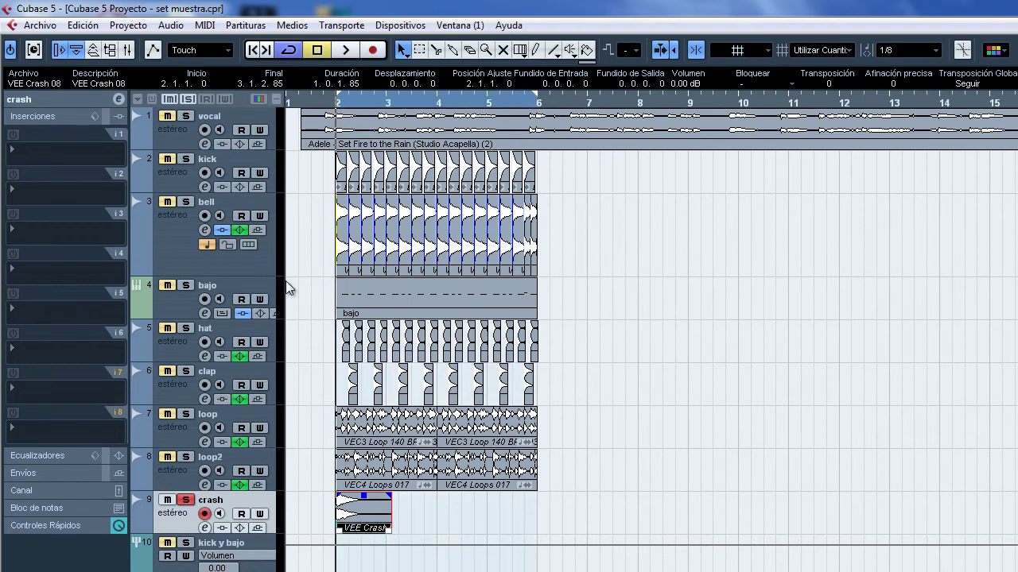
Insert a PingPongDelay in the crash track's first insert slot and move its window clear of the clips.
{"action": "left_click", "coordinate": [29, 153]}
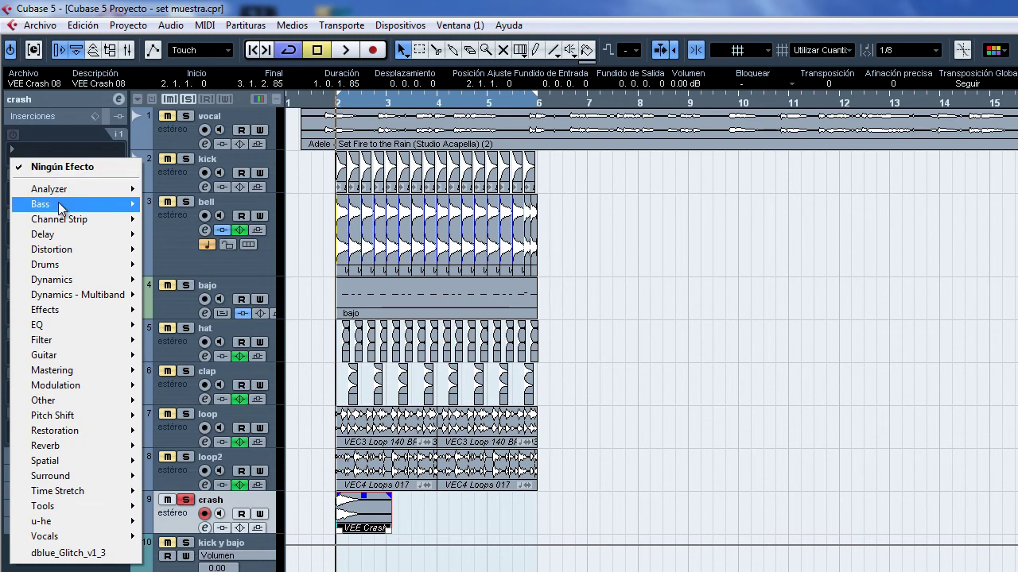
{"action": "mouse_move", "coordinate": [61, 208]}
{"action": "mouse_move", "coordinate": [76, 234]}
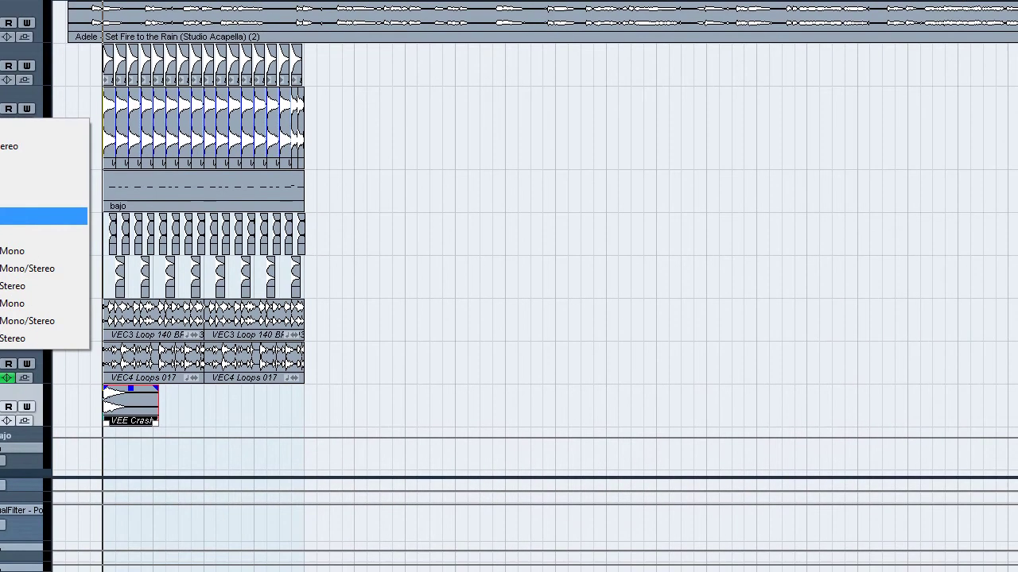
{"action": "left_click", "coordinate": [41, 251]}
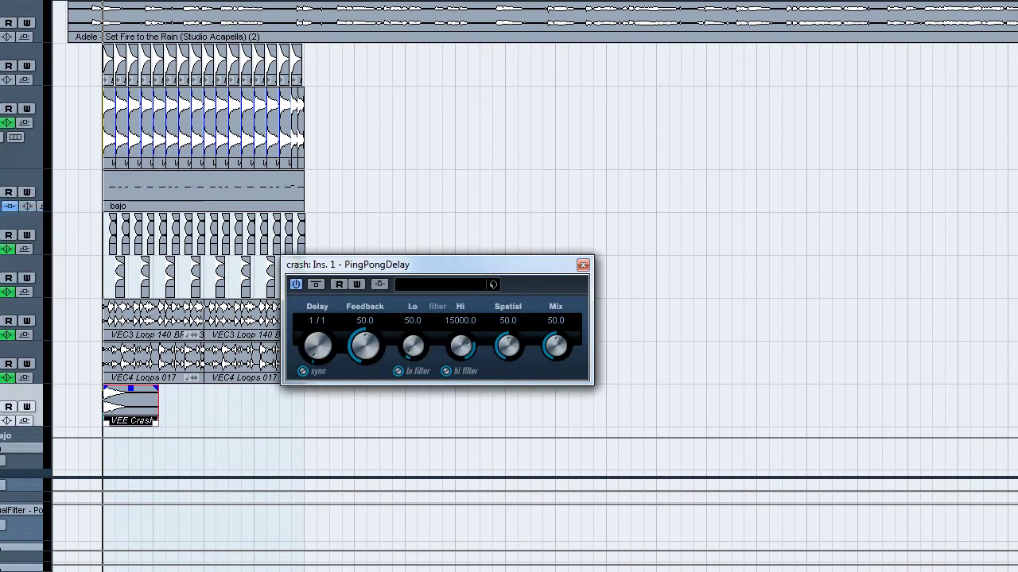
{"action": "left_click_drag", "start_coordinate": [404, 269], "coordinate": [547, 236]}
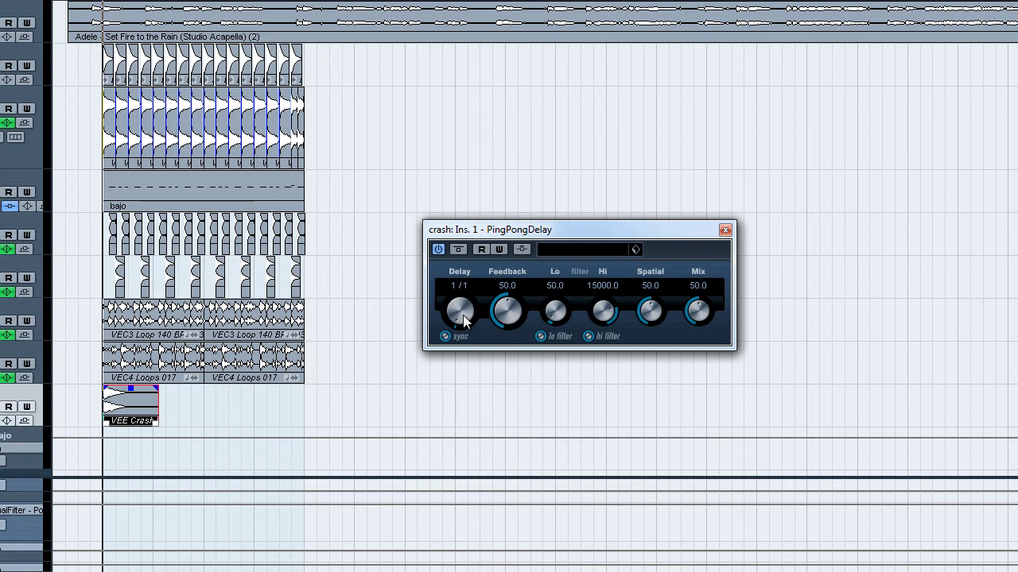
Set the PingPongDelay's synced delay time to 1/4 and play the soloed crash from bar 2.
{"action": "left_click", "coordinate": [446, 340]}
{"action": "left_click", "coordinate": [445, 339]}
{"action": "left_click", "coordinate": [442, 338]}
{"action": "key", "text": "space"}
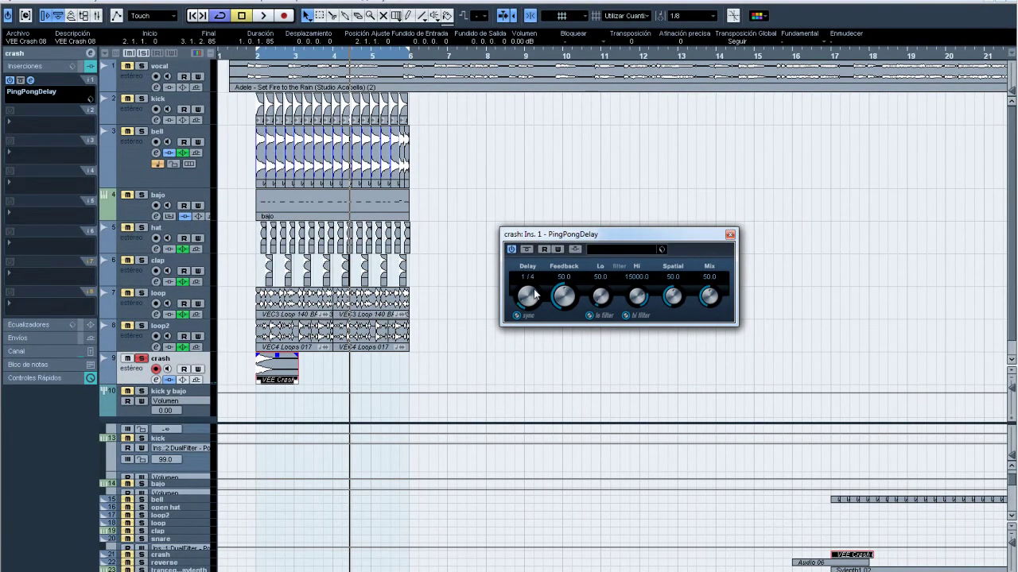
{"action": "left_click", "coordinate": [256, 62]}
{"action": "key", "text": "space"}
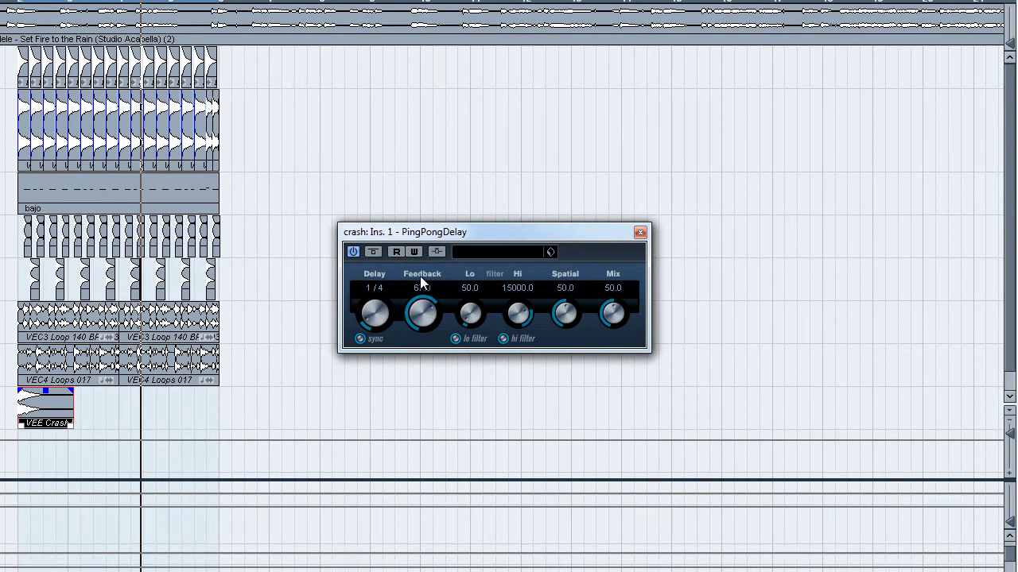
Set the PingPongDelay's feedback to 69.5, its low filter to 235.6 and its high filter to 10770.0.
{"action": "left_click_drag", "start_coordinate": [419, 318], "coordinate": [421, 313]}
{"action": "left_click_drag", "start_coordinate": [523, 330], "coordinate": [477, 306]}
{"action": "left_click_drag", "start_coordinate": [472, 316], "coordinate": [517, 320]}
{"action": "left_click", "coordinate": [12, 2]}
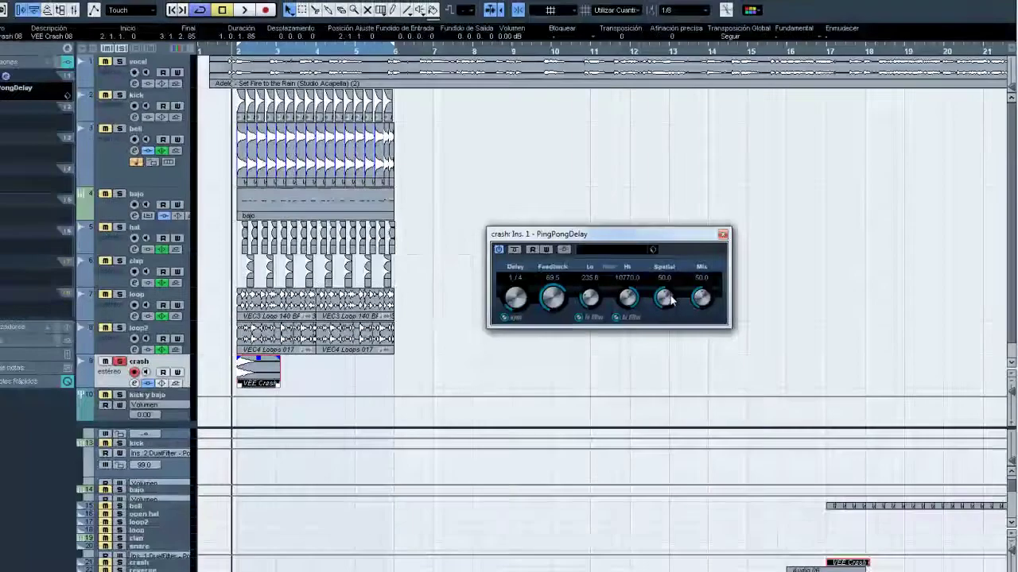
Set the PingPongDelay's spatial amount to 0.0, play the crash and return the cursor to bar 2.
{"action": "left_click_drag", "start_coordinate": [598, 310], "coordinate": [592, 502]}
{"action": "key", "text": "space"}
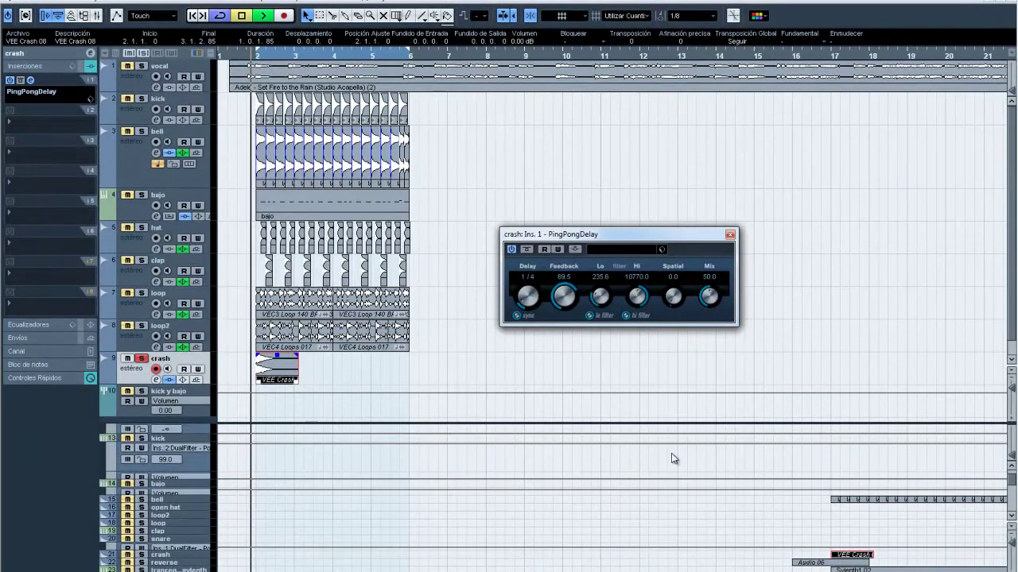
{"action": "left_click", "coordinate": [242, 15]}
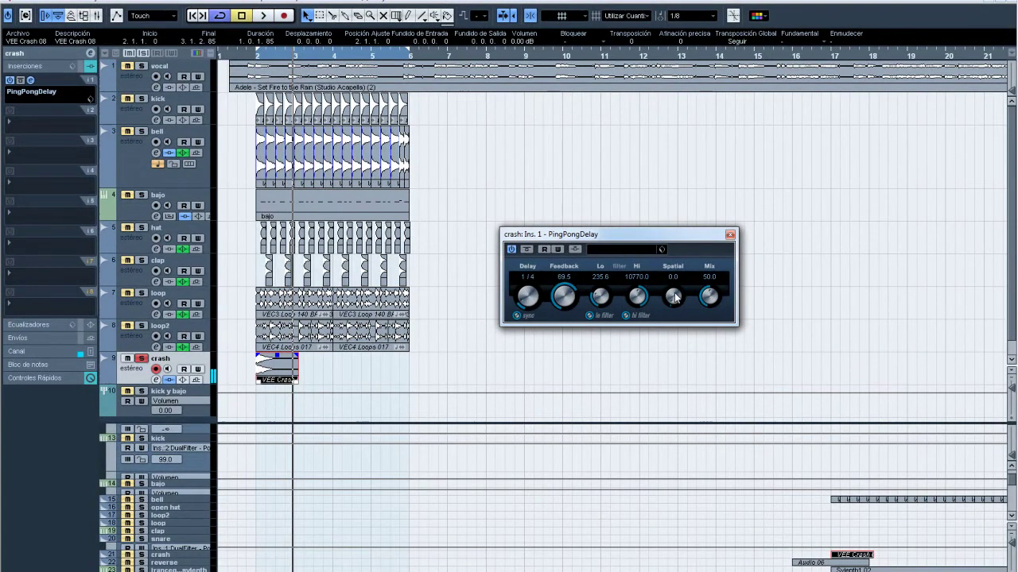
{"action": "left_click", "coordinate": [258, 56]}
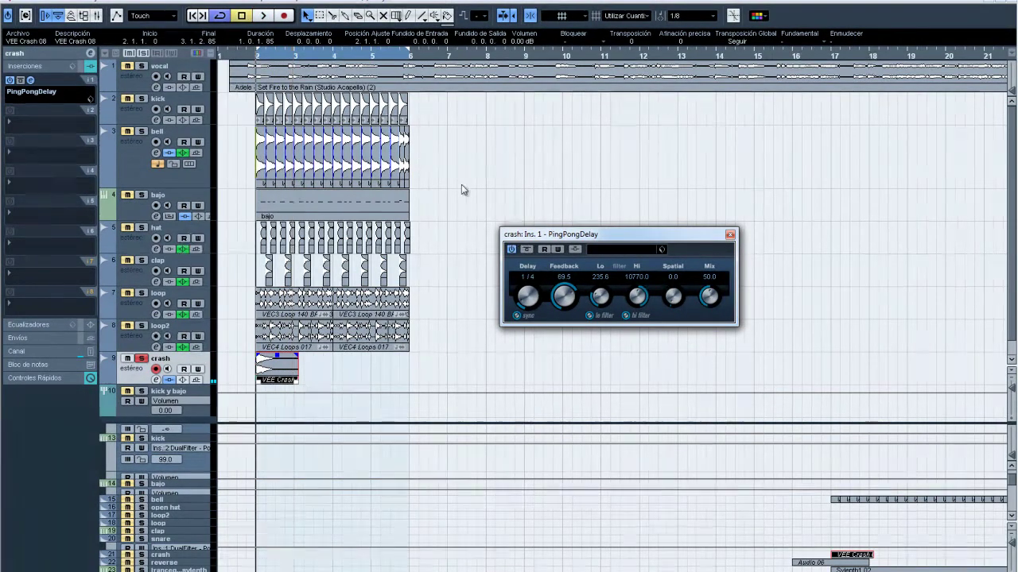
Play the soloed crash from bar 2 while raising the PingPongDelay's spatial amount to 55.5.
{"action": "left_click_drag", "start_coordinate": [673, 295], "coordinate": [689, 91]}
{"action": "key", "text": "space"}
{"action": "left_click_drag", "start_coordinate": [667, 288], "coordinate": [673, 305]}
{"action": "key", "text": "space"}
{"action": "left_click_drag", "start_coordinate": [673, 363], "coordinate": [672, 366]}
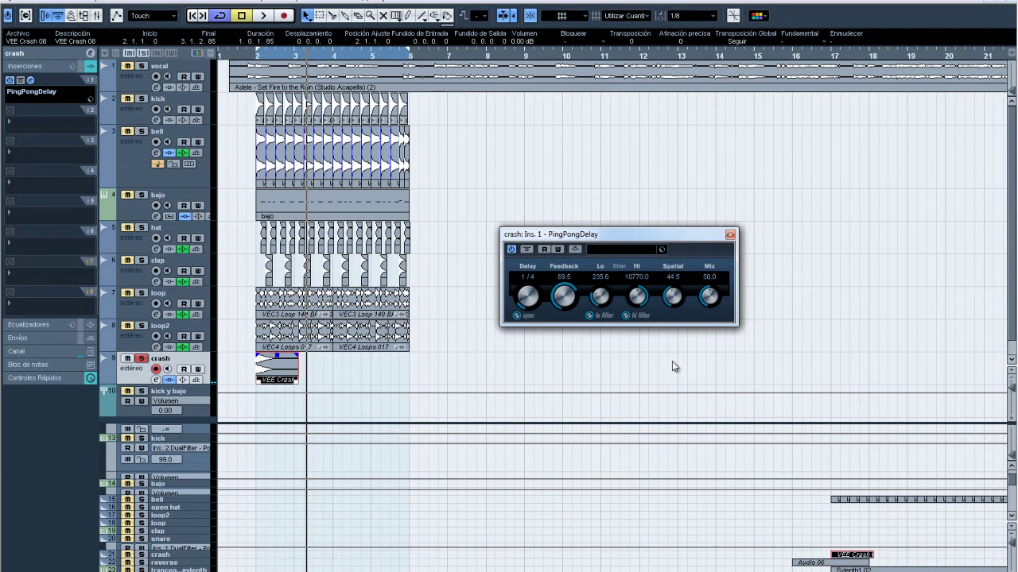
{"action": "left_click", "coordinate": [256, 59]}
{"action": "key", "text": "space"}
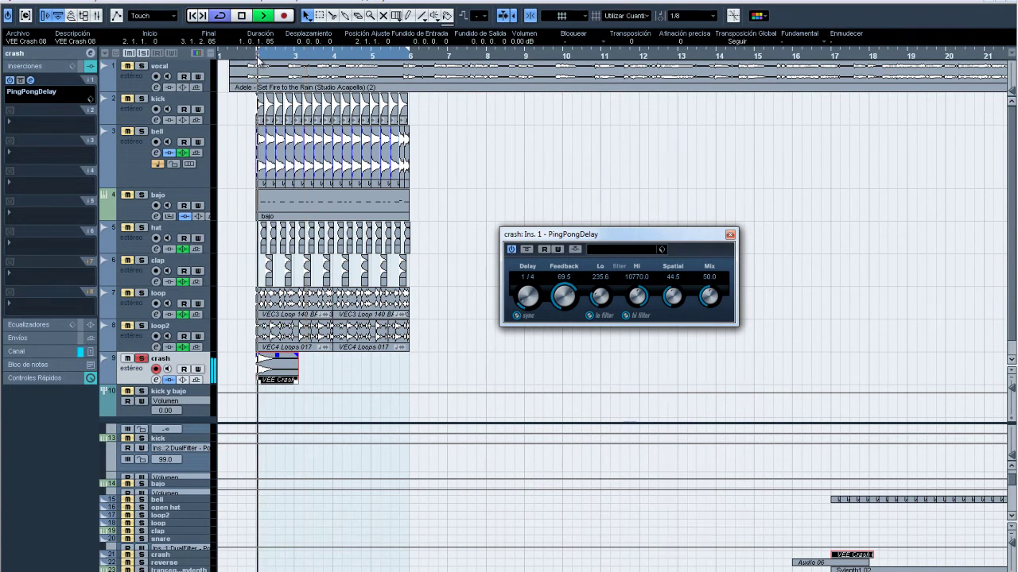
{"action": "left_click_drag", "start_coordinate": [673, 299], "coordinate": [673, 293]}
{"action": "left_click", "coordinate": [256, 55]}
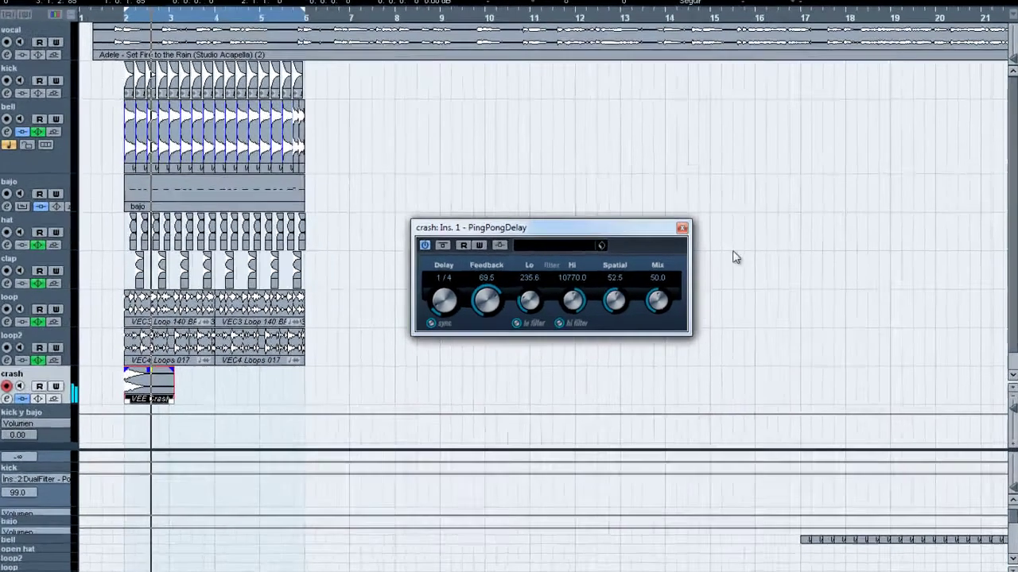
{"action": "left_click_drag", "start_coordinate": [666, 299], "coordinate": [666, 298]}
Lower the PingPongDelay's mix to 27.0 and play the crash from just before bar 2.
{"action": "left_click_drag", "start_coordinate": [569, 303], "coordinate": [618, 312]}
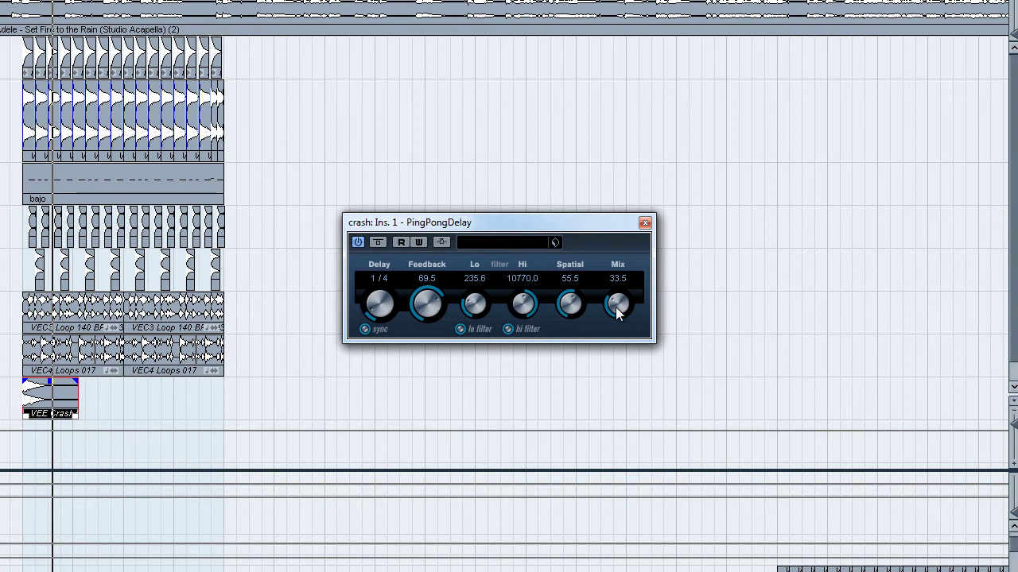
{"action": "mouse_move", "coordinate": [618, 312]}
{"action": "left_mouse_down"}
{"action": "mouse_move", "coordinate": [617, 265]}
{"action": "mouse_move", "coordinate": [612, 313]}
{"action": "left_mouse_up"}
{"action": "left_click_drag", "start_coordinate": [623, 308], "coordinate": [627, 325]}
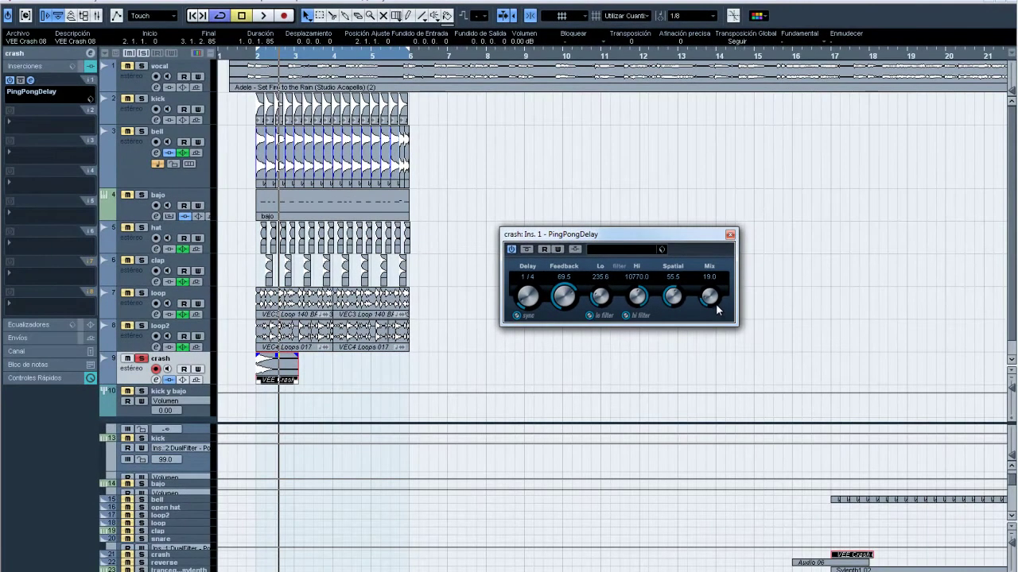
{"action": "scroll", "coordinate": [717, 302], "scroll_direction": "up", "scroll_amount": 3}
{"action": "left_click", "coordinate": [251, 57]}
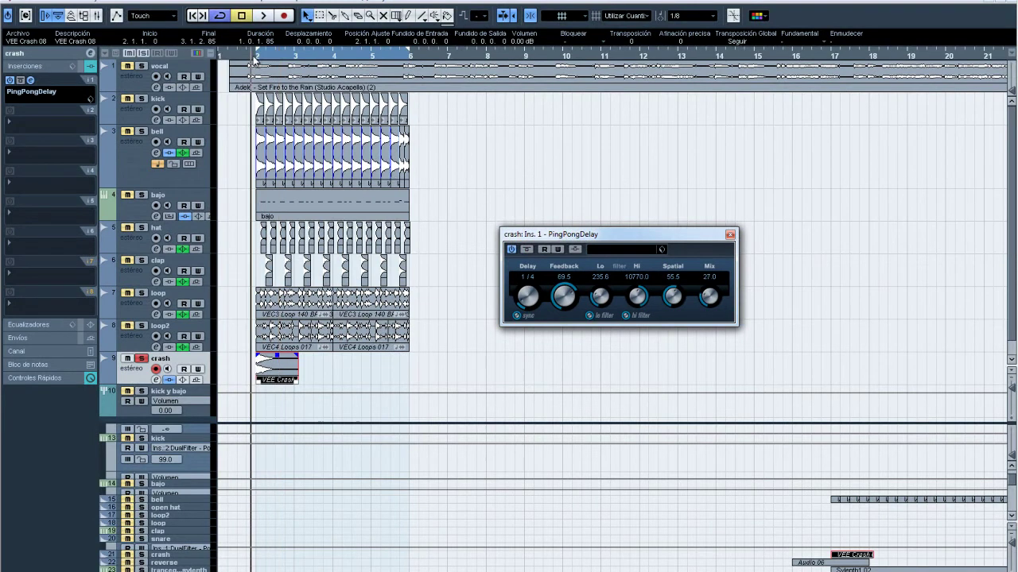
{"action": "key", "text": "space"}
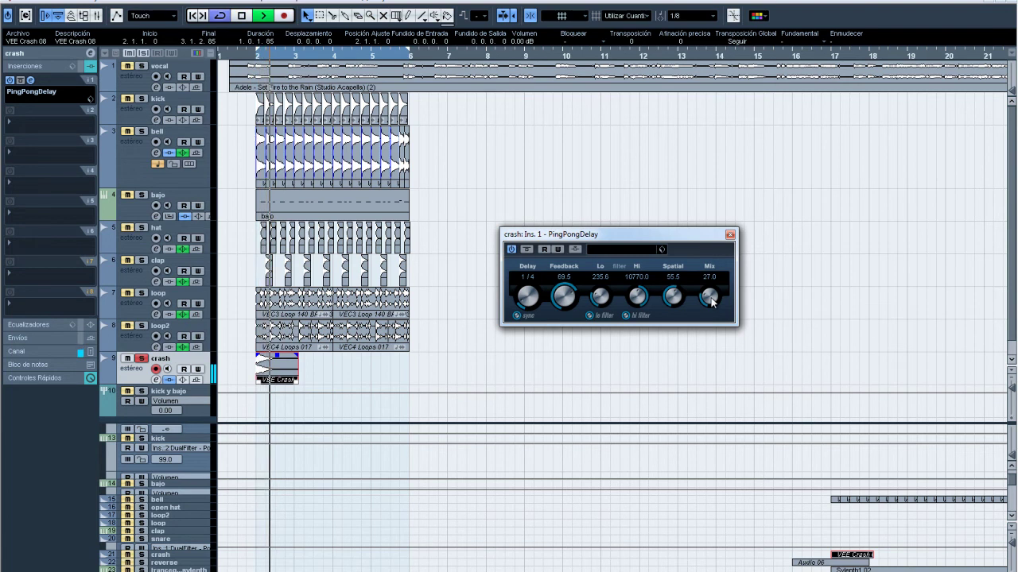
Audition the crash with the PingPongDelay's mix at 28.5, 76.5 and 53.0, then set it to 27.0 and close the plug-in.
{"action": "scroll", "coordinate": [710, 298], "scroll_direction": "up", "scroll_amount": 2}
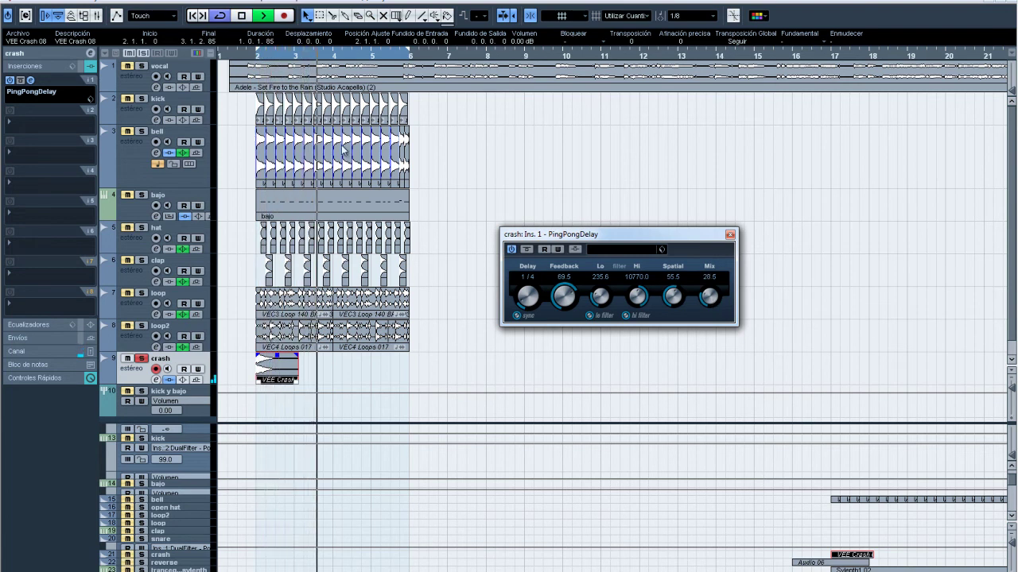
{"action": "left_click", "coordinate": [246, 56]}
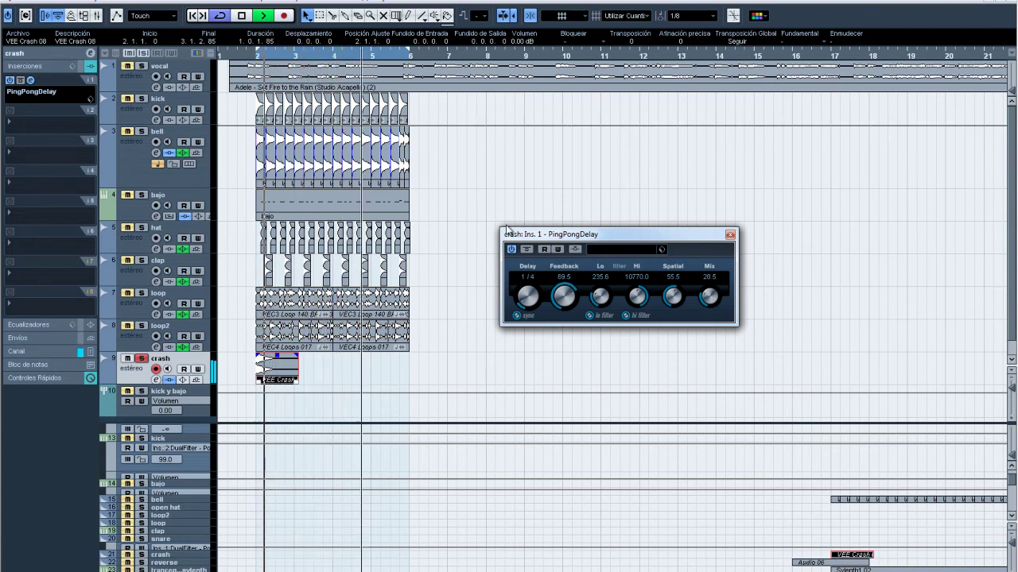
{"action": "left_click_drag", "start_coordinate": [713, 300], "coordinate": [716, 238]}
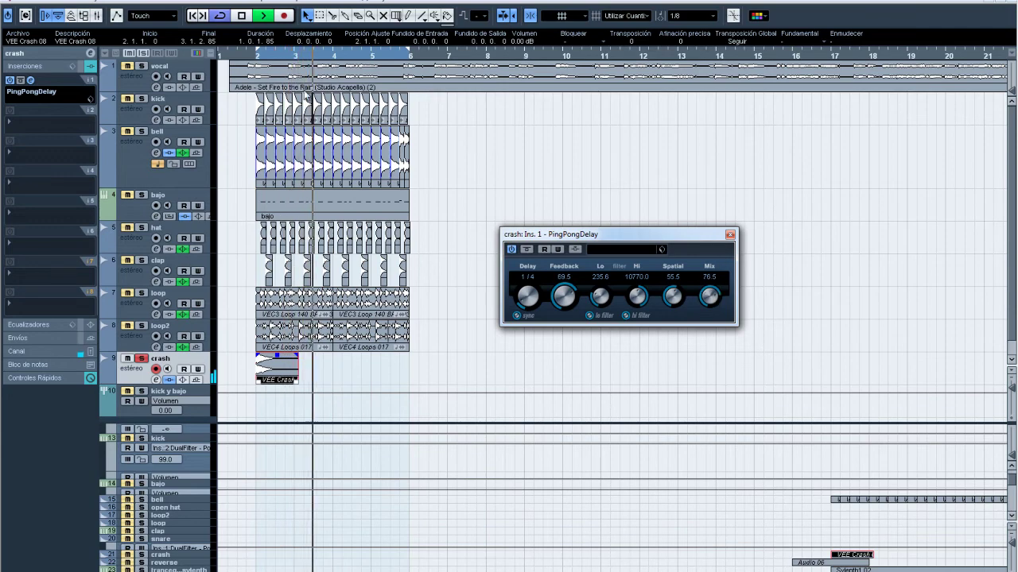
{"action": "left_click", "coordinate": [246, 57]}
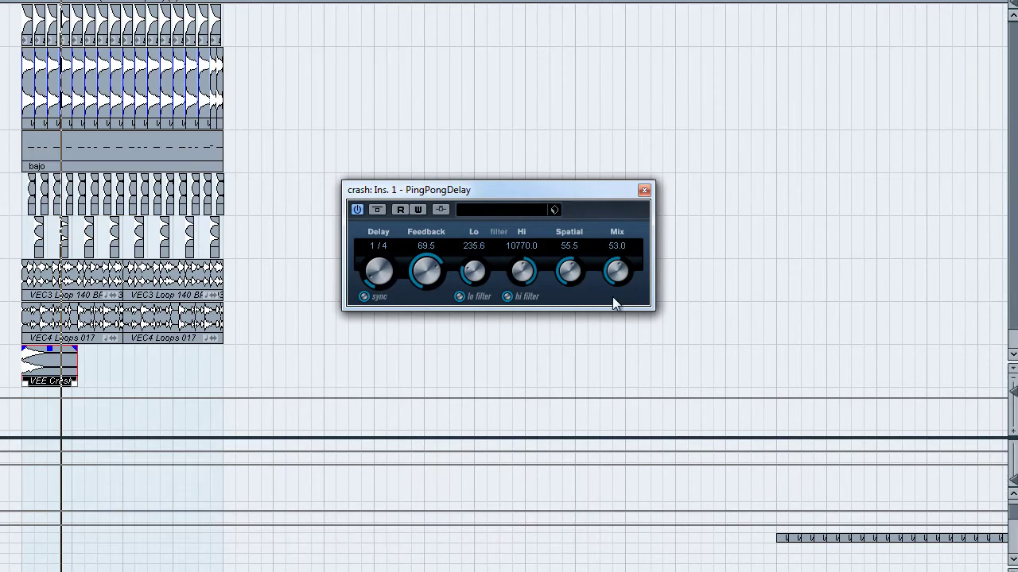
{"action": "left_click_drag", "start_coordinate": [613, 299], "coordinate": [610, 337]}
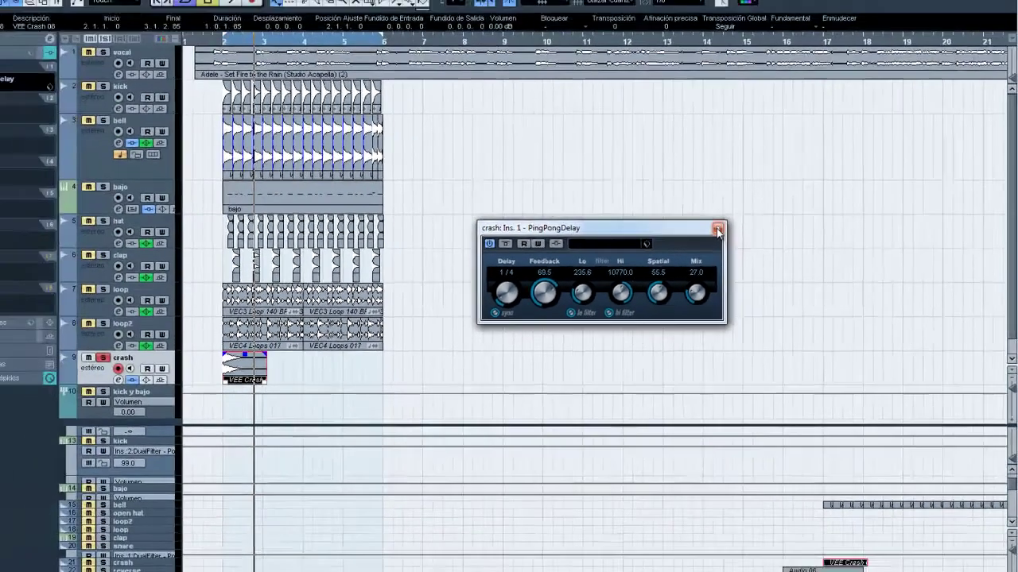
{"action": "left_click", "coordinate": [644, 190]}
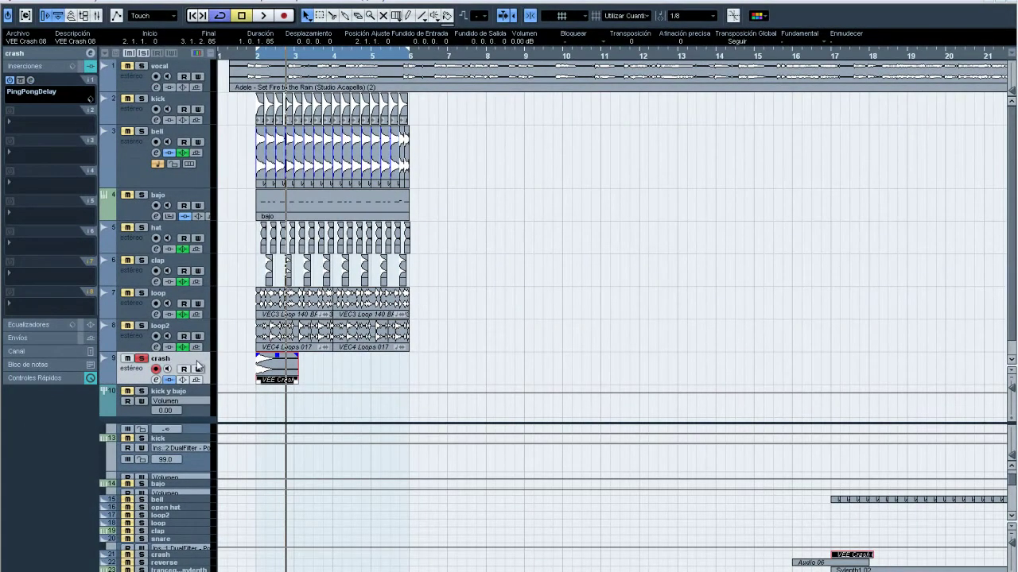
Take the crash track out of solo and clear the clip selection, leaving the crash track selected.
{"action": "left_click", "coordinate": [161, 329]}
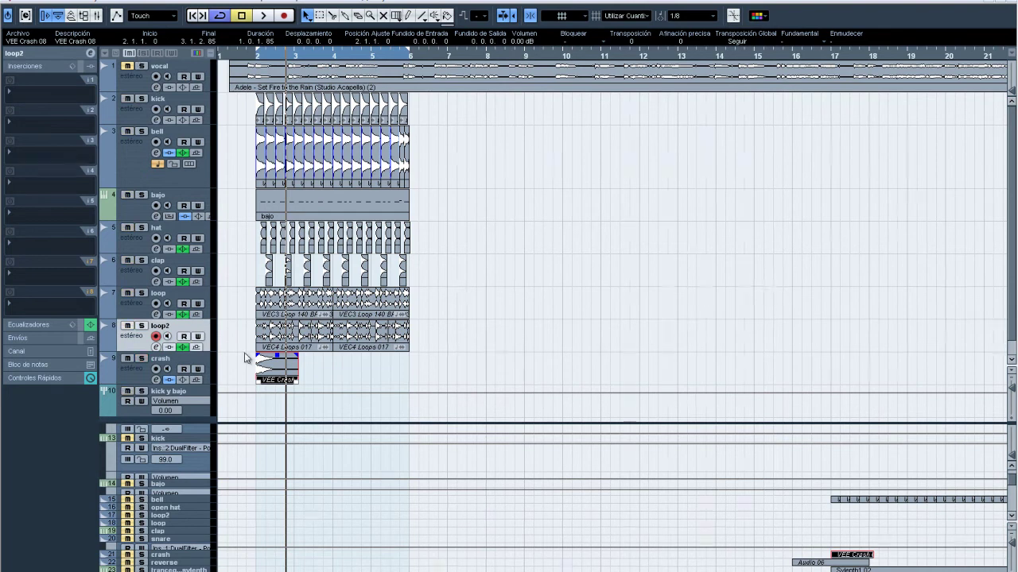
{"action": "left_click", "coordinate": [260, 391]}
{"action": "left_click", "coordinate": [166, 359]}
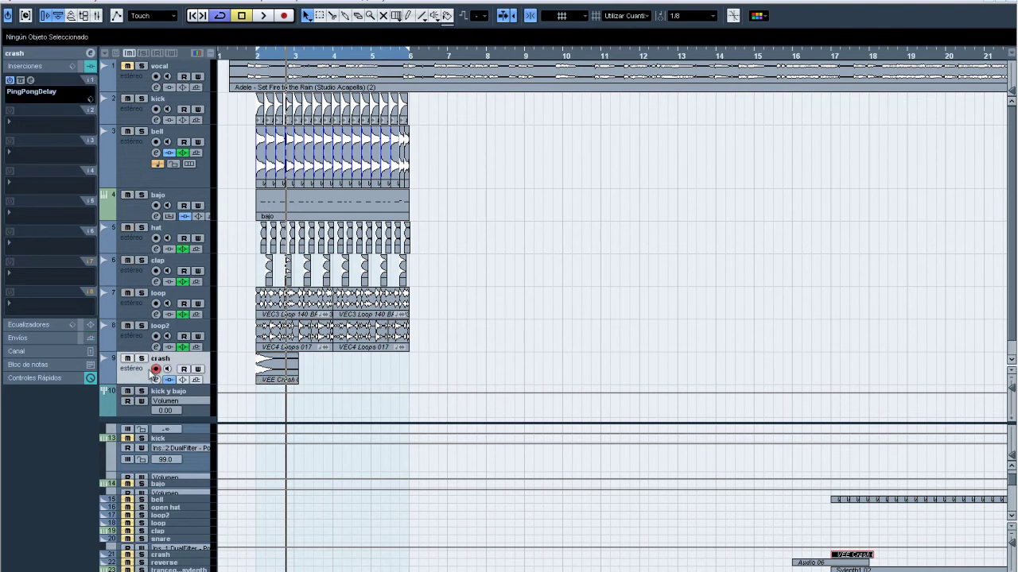
Add one stereo audio track below the crash track and name it reverse.
{"action": "right_click", "coordinate": [138, 375]}
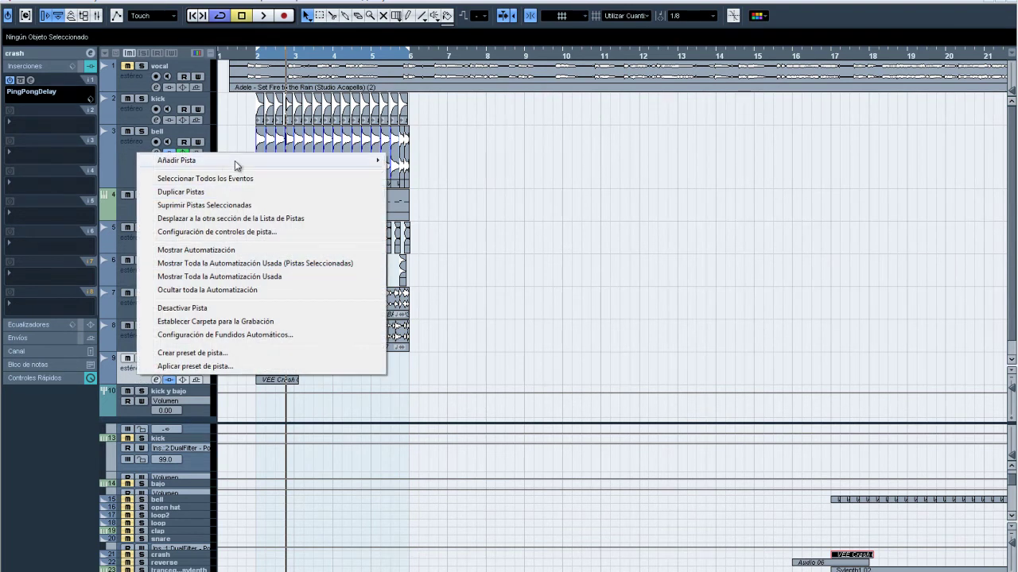
{"action": "left_click", "coordinate": [619, 362]}
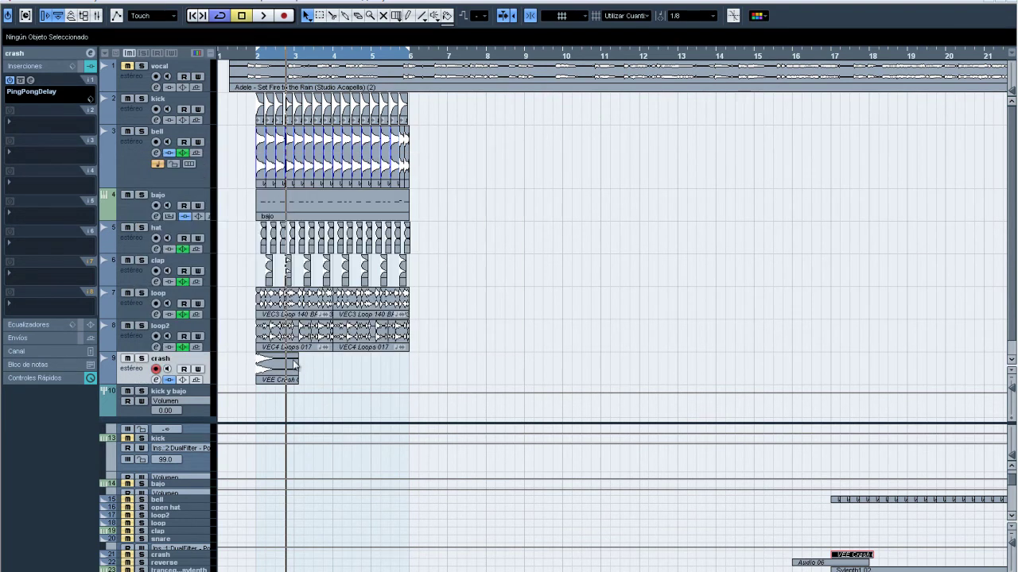
{"action": "right_click", "coordinate": [160, 358]}
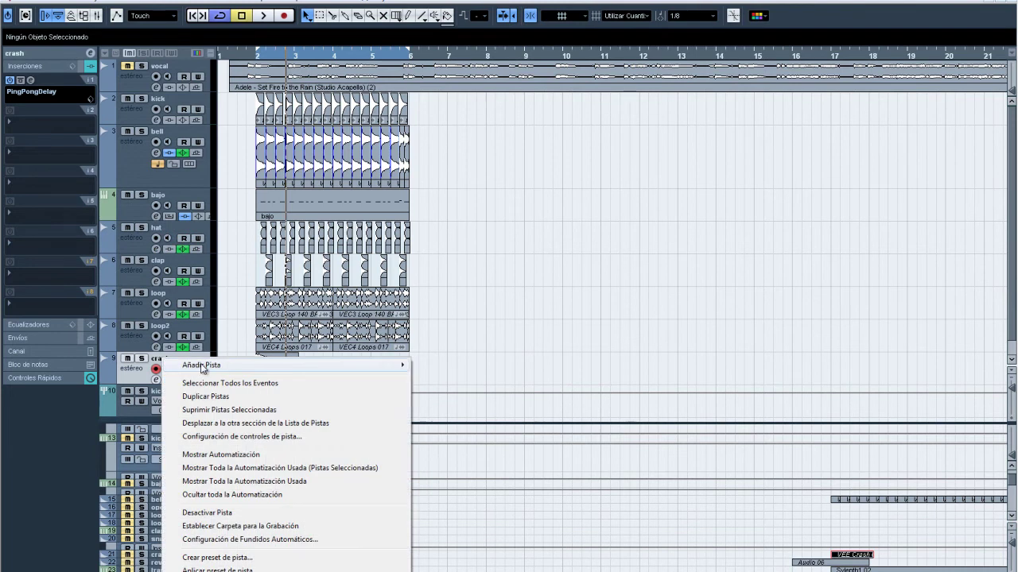
{"action": "mouse_move", "coordinate": [198, 368]}
{"action": "left_click", "coordinate": [452, 366]}
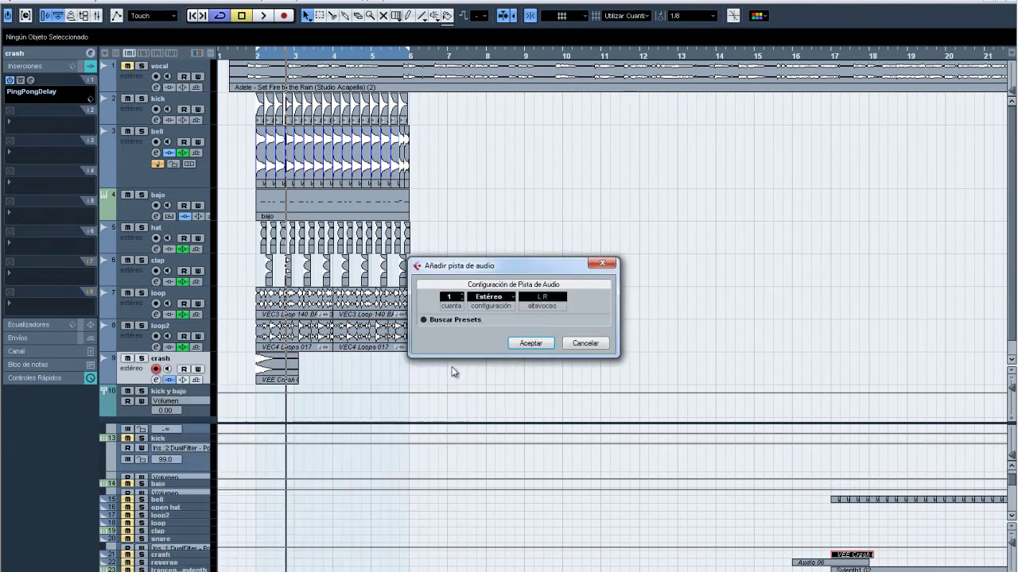
{"action": "left_click", "coordinate": [530, 343]}
{"action": "double_click", "coordinate": [156, 392]}
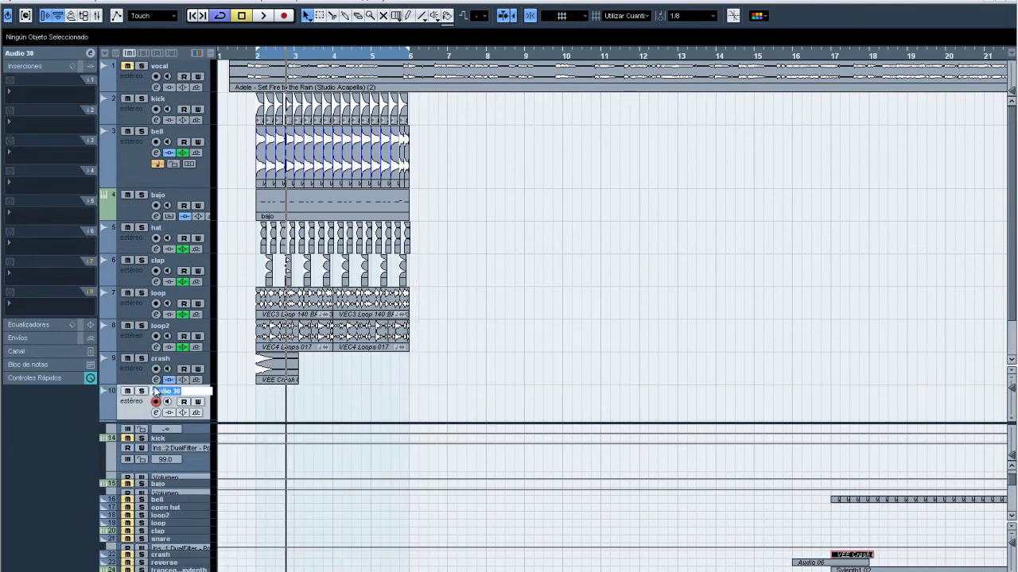
{"action": "type", "text": "reverse"}
{"action": "key", "text": "Return"}
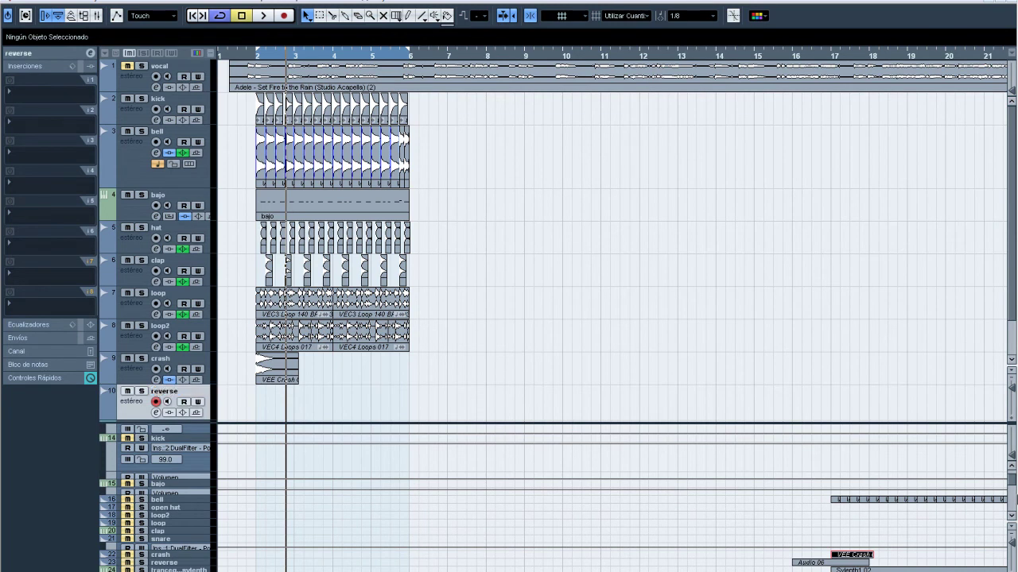
Examine the waveform of the Audio 06 clip at bar 16 on the finished arrangement's reverse track.
{"action": "scroll", "coordinate": [1012, 493], "scroll_direction": "down", "scroll_amount": 3}
{"action": "left_click", "coordinate": [802, 476]}
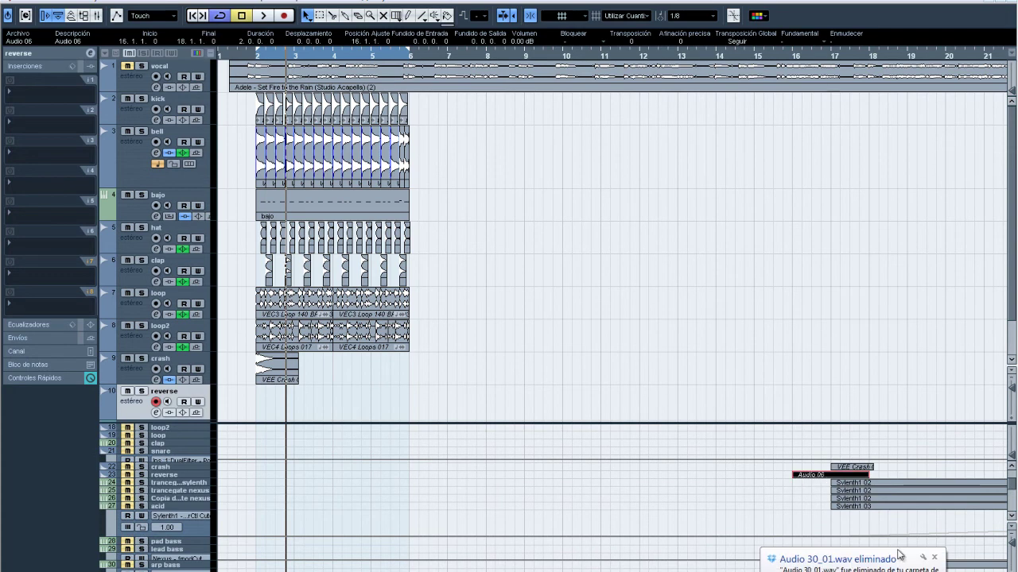
{"action": "left_click", "coordinate": [934, 557]}
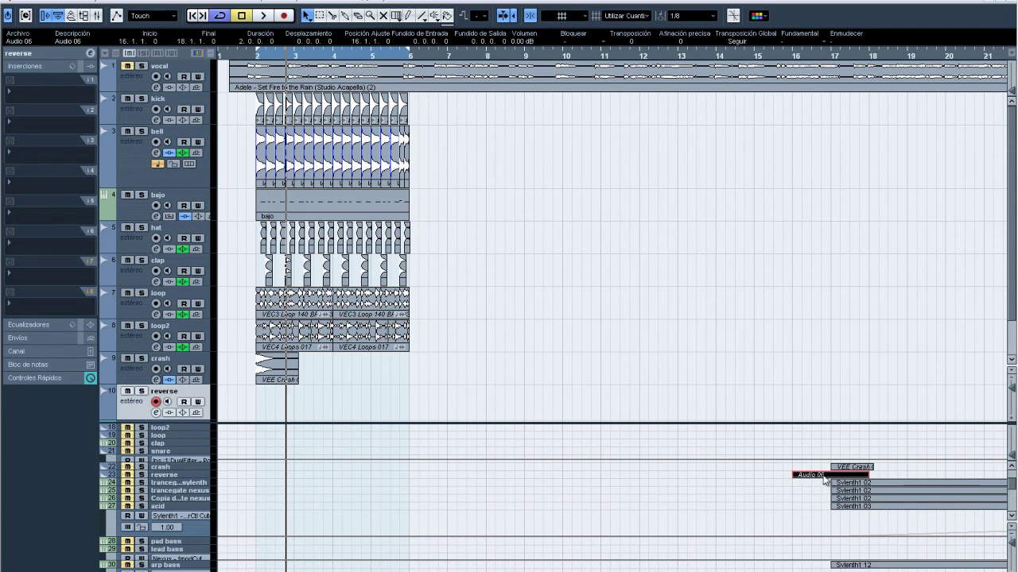
{"action": "left_click", "coordinate": [180, 485]}
{"action": "left_click", "coordinate": [182, 476]}
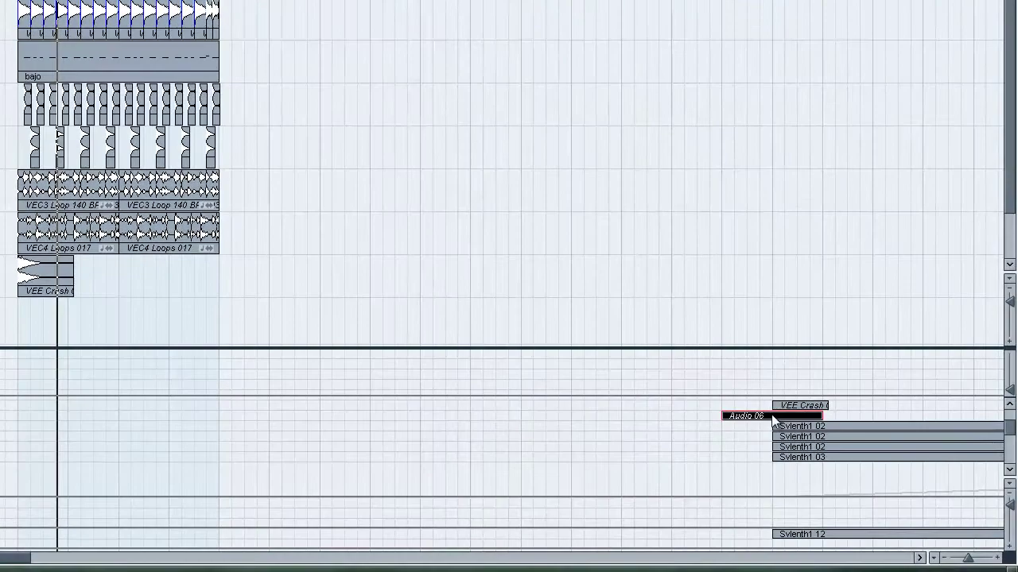
{"action": "double_click", "coordinate": [831, 477]}
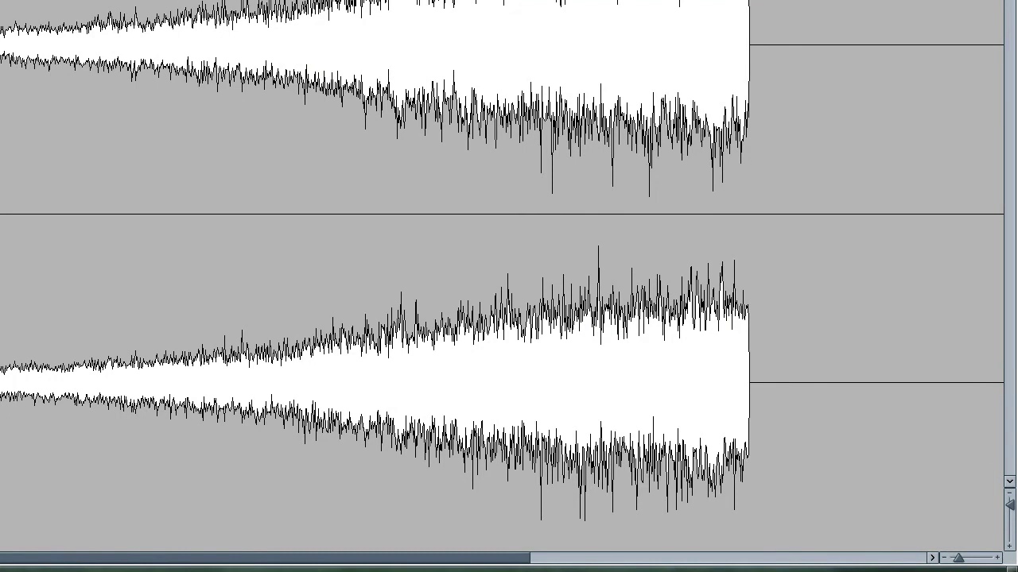
{"action": "key", "text": "Return"}
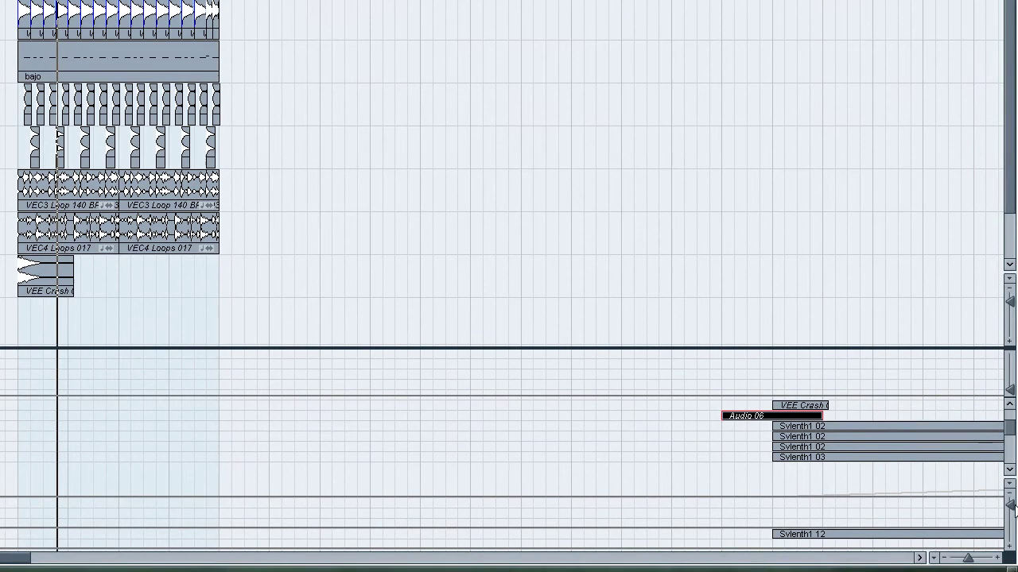
{"action": "left_click", "coordinate": [1011, 506]}
{"action": "left_click", "coordinate": [1011, 507]}
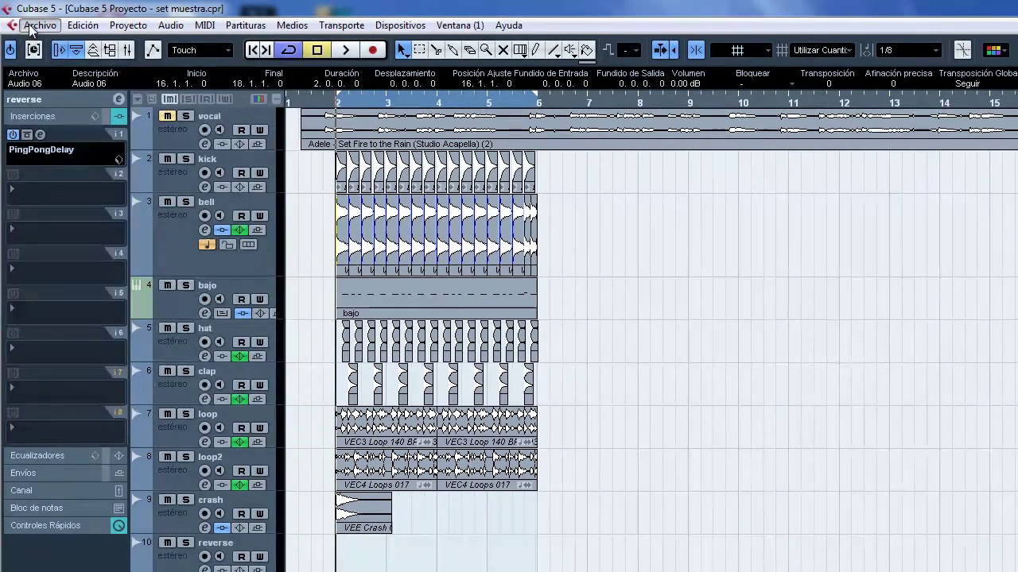
Import VEC3 Cymbals Reverse 01.wav from the Vengeance Essential Club Vol 3 cymbals' VEC3 Reverse folder.
{"action": "left_click", "coordinate": [31, 29]}
{"action": "mouse_move", "coordinate": [150, 295]}
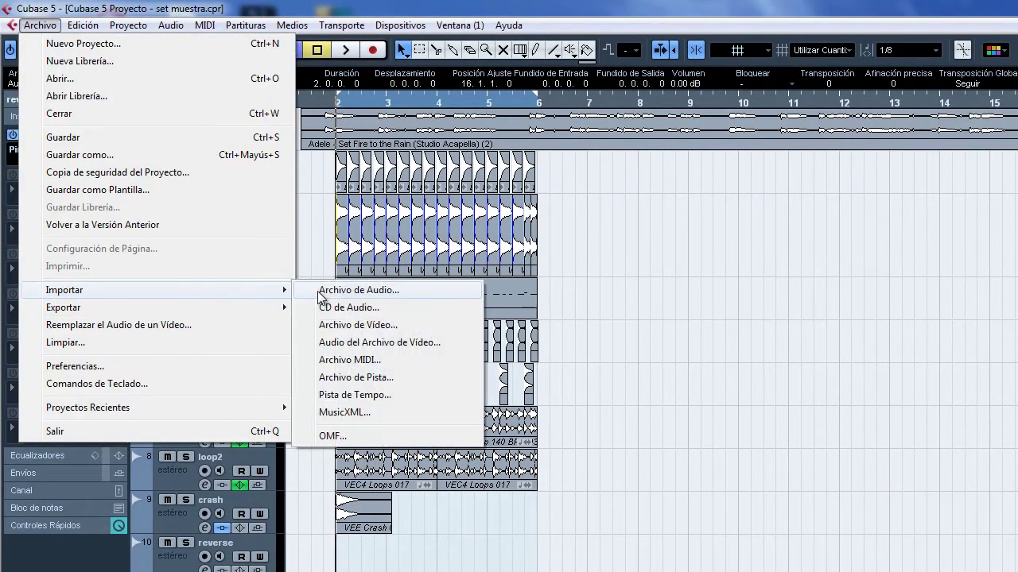
{"action": "left_click", "coordinate": [326, 295]}
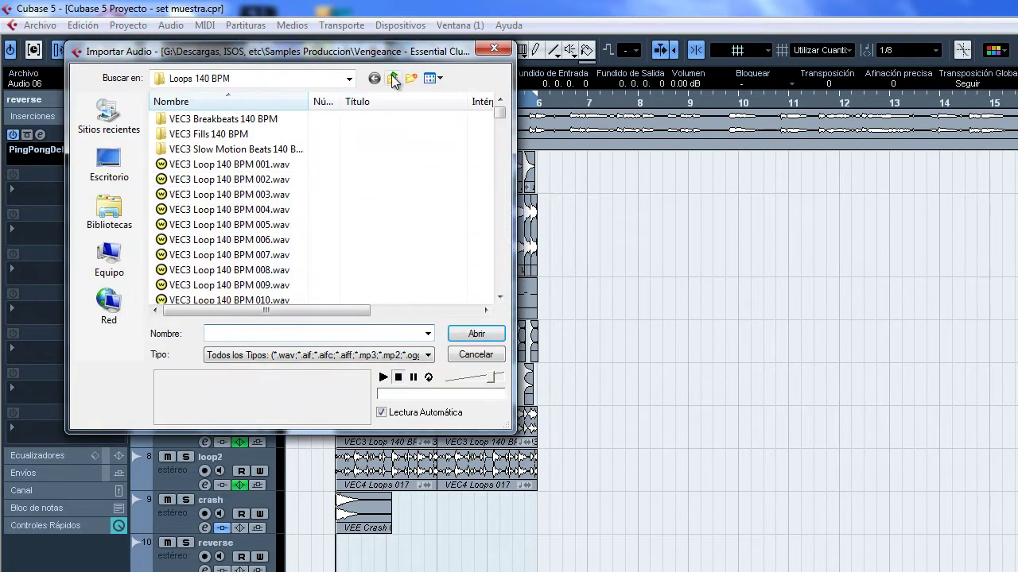
{"action": "left_click", "coordinate": [392, 78]}
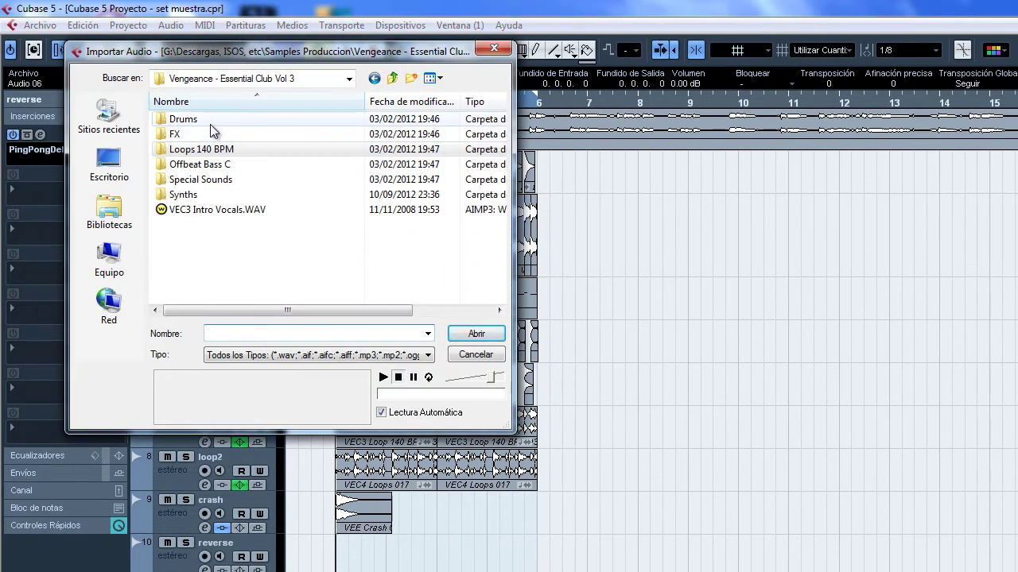
{"action": "double_click", "coordinate": [212, 120]}
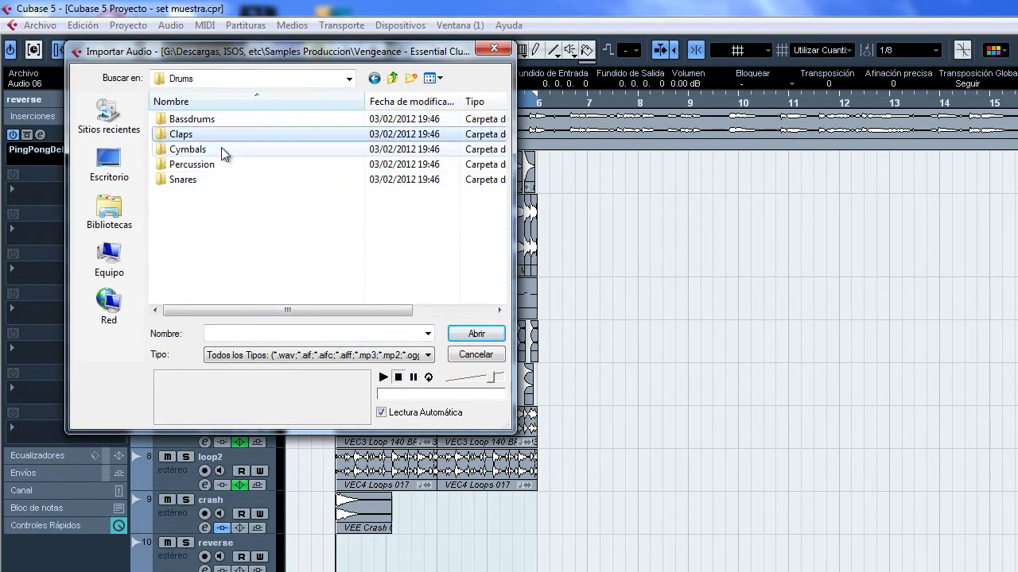
{"action": "double_click", "coordinate": [235, 149]}
{"action": "double_click", "coordinate": [222, 165]}
{"action": "left_click", "coordinate": [220, 121]}
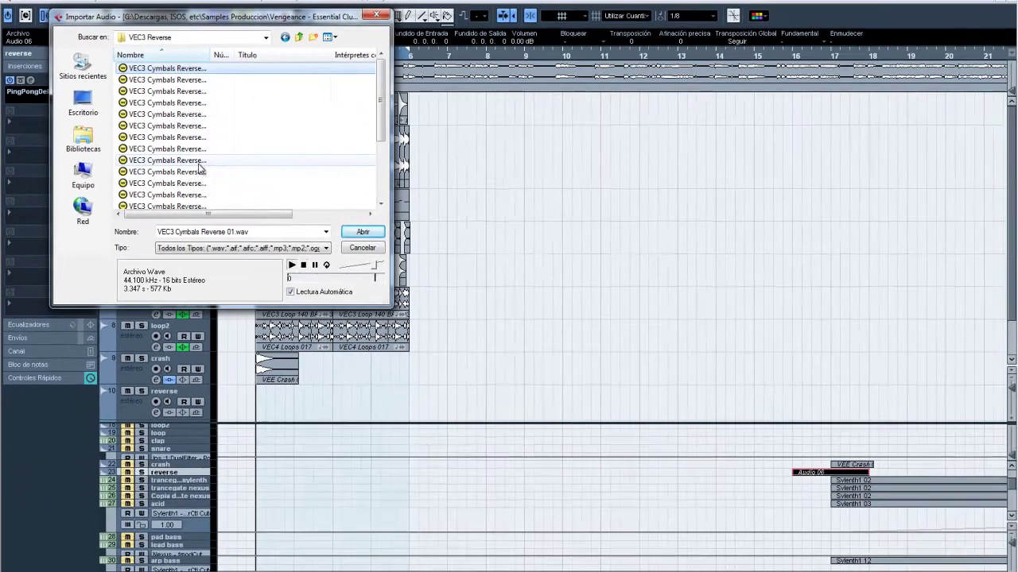
{"action": "left_click", "coordinate": [362, 232]}
{"action": "left_click", "coordinate": [533, 372]}
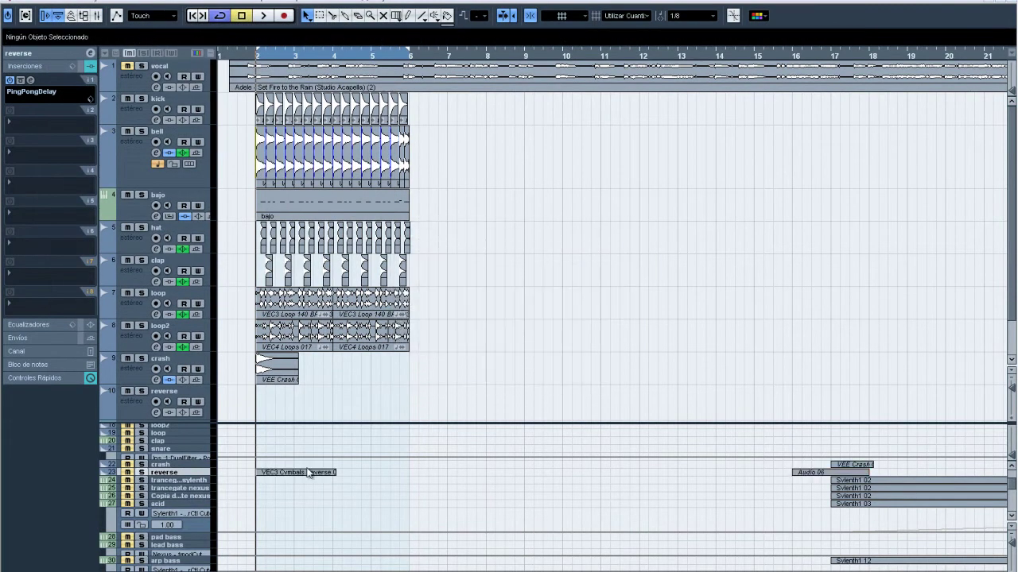
Place the imported reverse cymbal clip at bar 2 on the new reverse track below crash.
{"action": "left_click_drag", "start_coordinate": [309, 470], "coordinate": [281, 343]}
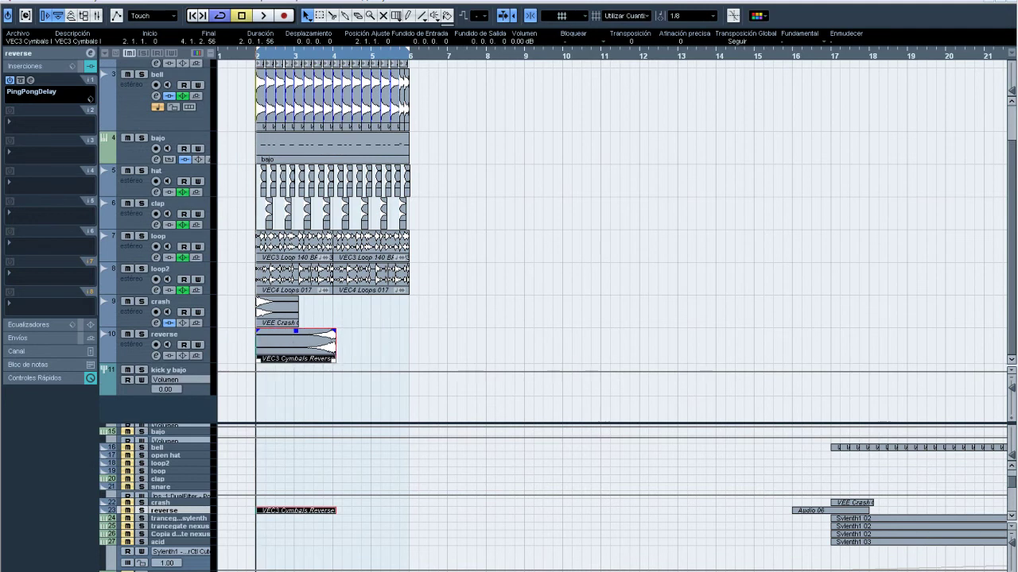
{"action": "key", "text": "h"}
{"action": "key", "text": "g"}
{"action": "key", "text": "g"}
{"action": "left_click", "coordinate": [1008, 554]}
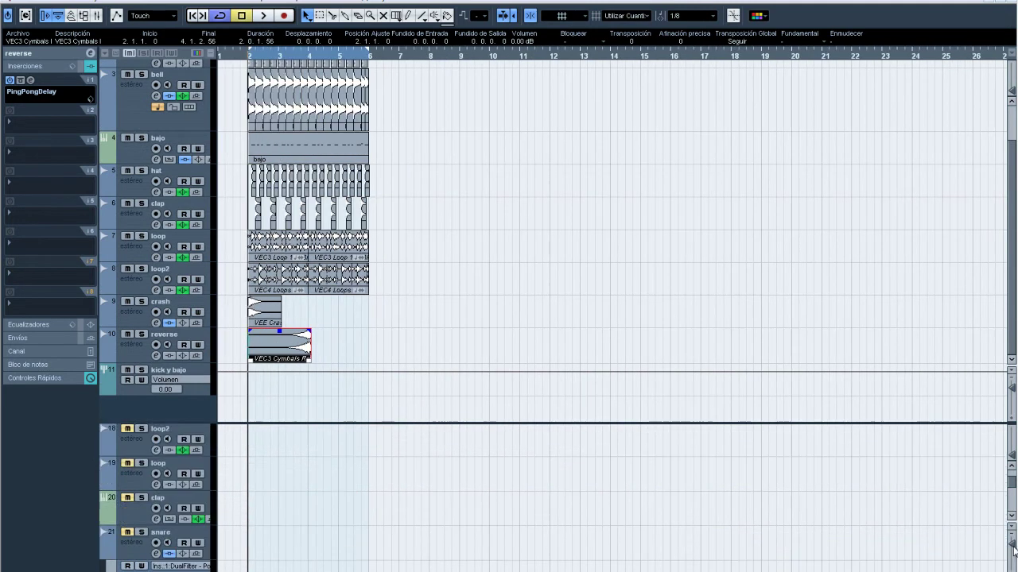
Solo the reverse track and play the loop to hear the reverse cymbal clip on its own.
{"action": "key", "text": "h"}
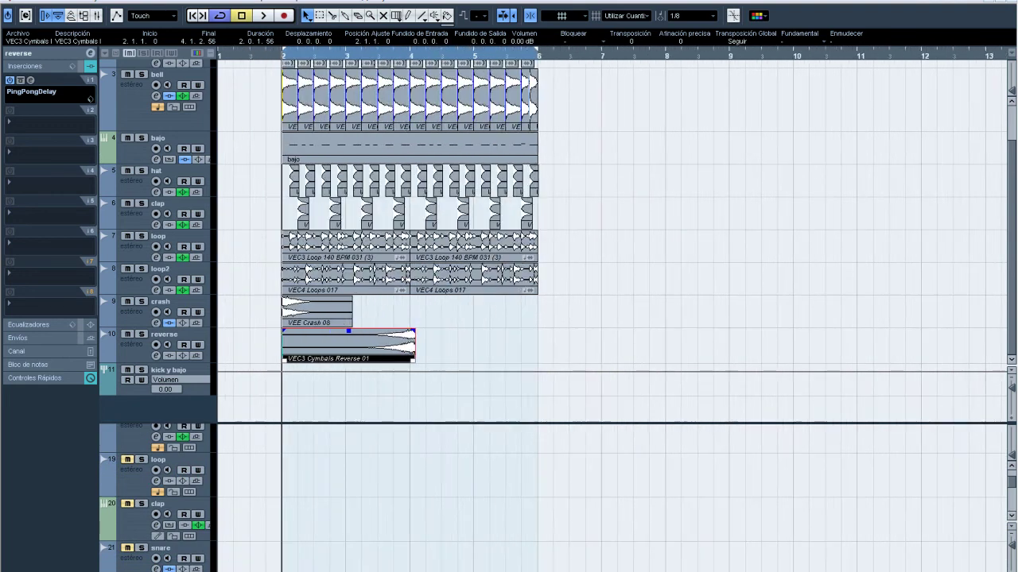
{"action": "left_click", "coordinate": [1012, 395]}
{"action": "scroll", "coordinate": [610, 378], "scroll_direction": "up", "scroll_amount": 2}
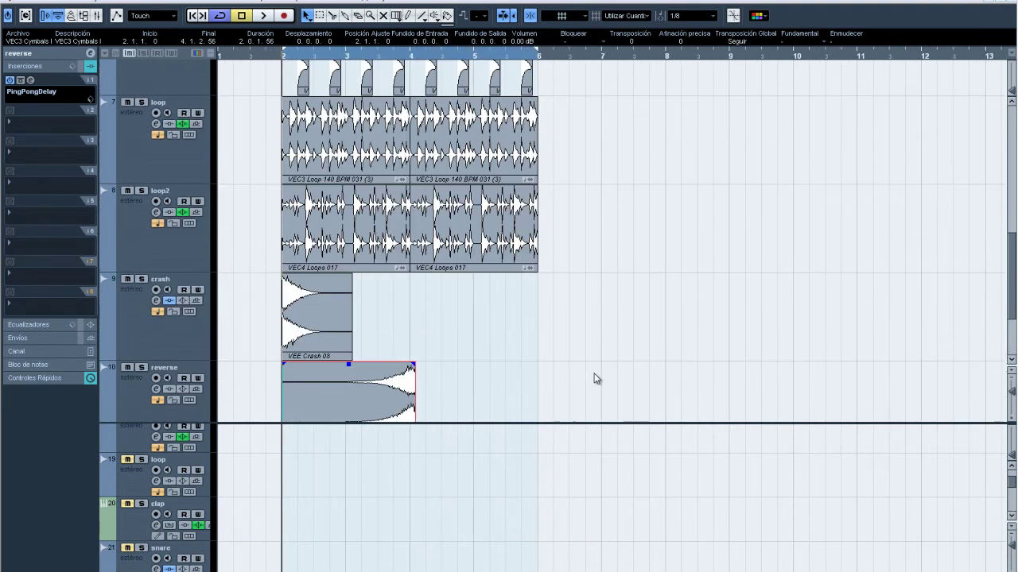
{"action": "scroll", "coordinate": [458, 343], "scroll_direction": "down", "scroll_amount": 1}
{"action": "left_click", "coordinate": [141, 306]}
{"action": "key", "text": "space"}
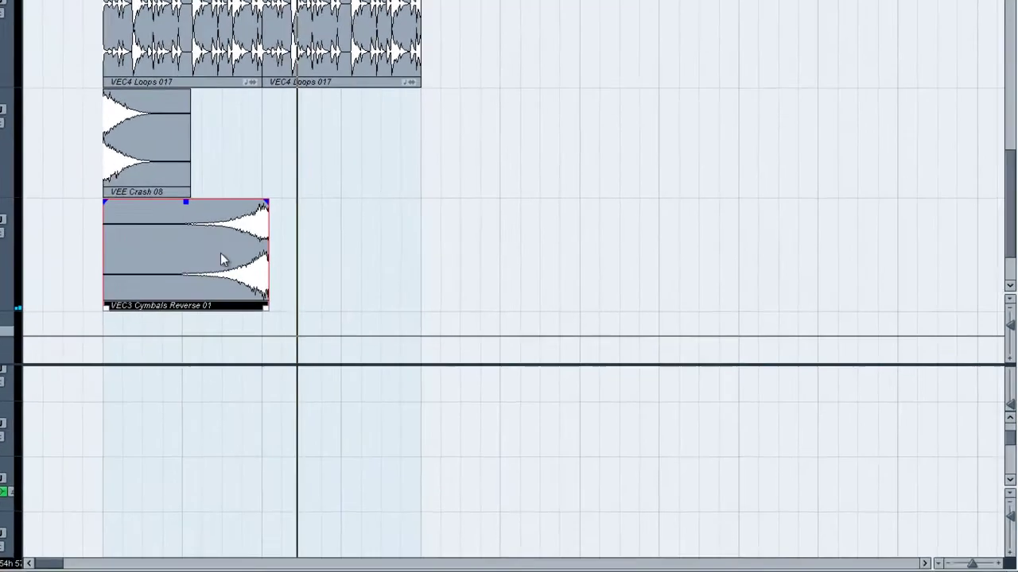
Move the reverse cymbal clip along its track so that it ends exactly at bar 6.
{"action": "left_click_drag", "start_coordinate": [353, 338], "coordinate": [471, 338]}
{"action": "left_click_drag", "start_coordinate": [302, 236], "coordinate": [299, 236]}
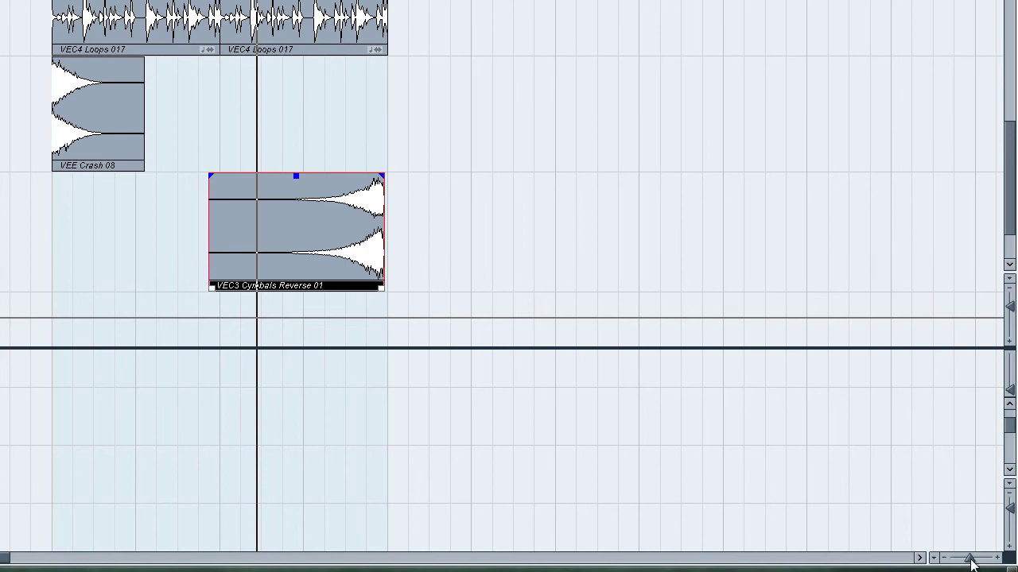
{"action": "left_click_drag", "start_coordinate": [970, 562], "coordinate": [973, 561]}
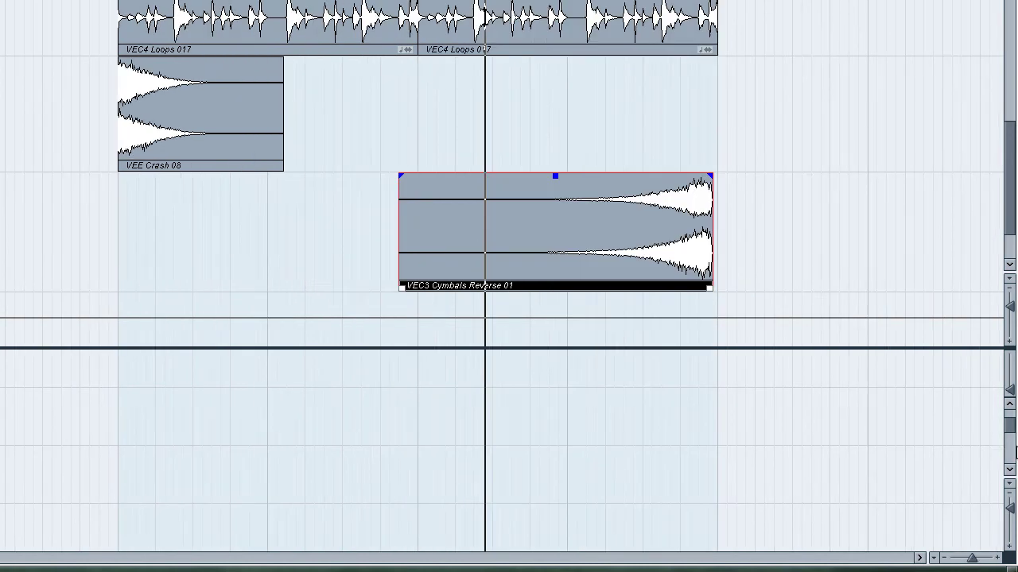
{"action": "left_click", "coordinate": [1010, 316]}
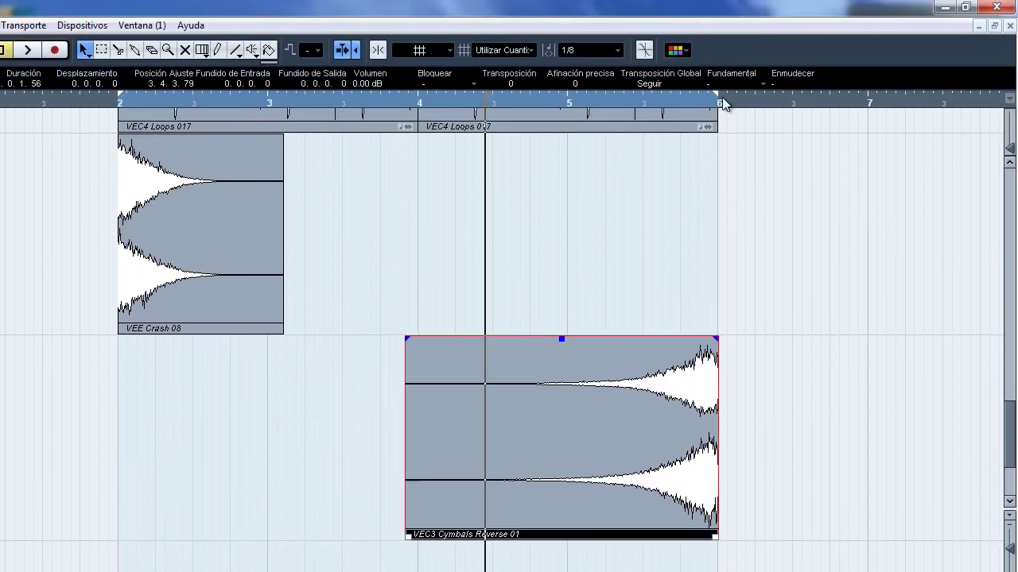
{"action": "left_click_drag", "start_coordinate": [718, 99], "coordinate": [687, 108]}
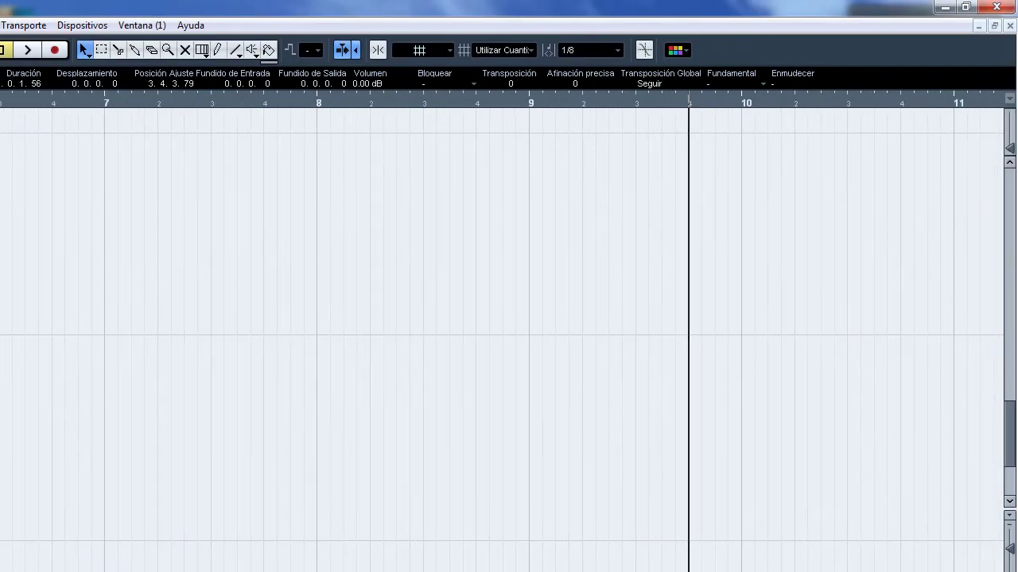
{"action": "scroll", "coordinate": [501, 334], "scroll_direction": "left", "scroll_amount": 7}
{"action": "scroll", "coordinate": [501, 334], "scroll_direction": "right", "scroll_amount": 1}
{"action": "left_click_drag", "start_coordinate": [415, 104], "coordinate": [413, 255]}
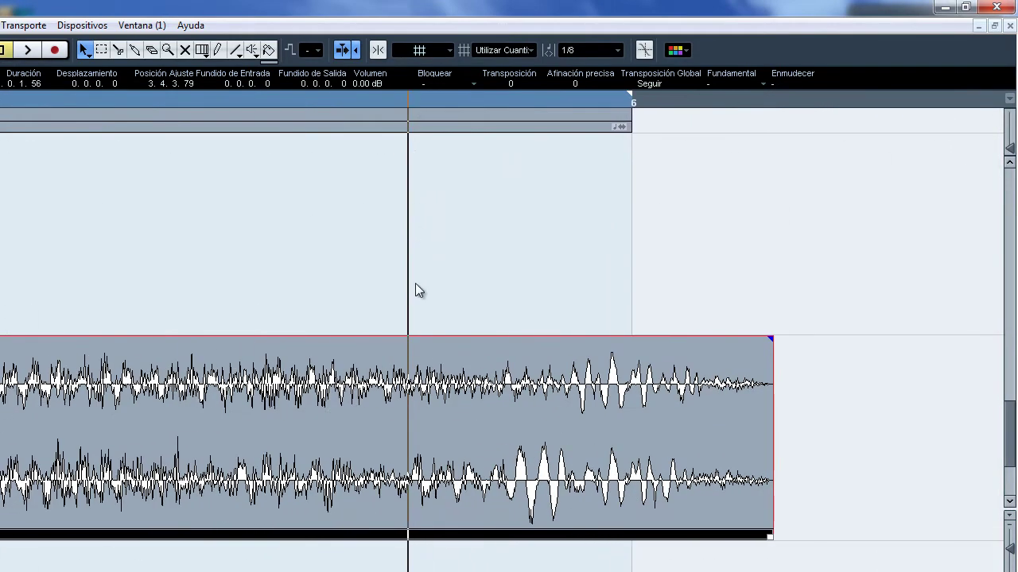
{"action": "left_click_drag", "start_coordinate": [733, 509], "coordinate": [585, 511]}
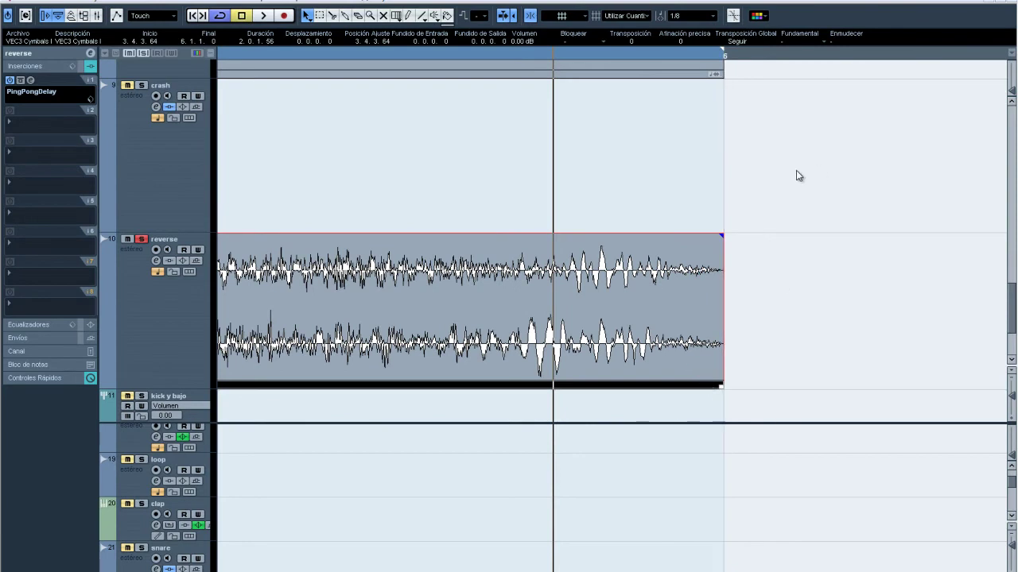
Play the loop between bars 2 and 6 to hear the reverse cymbal lead back into the crash.
{"action": "left_click_drag", "start_coordinate": [962, 570], "coordinate": [918, 571]}
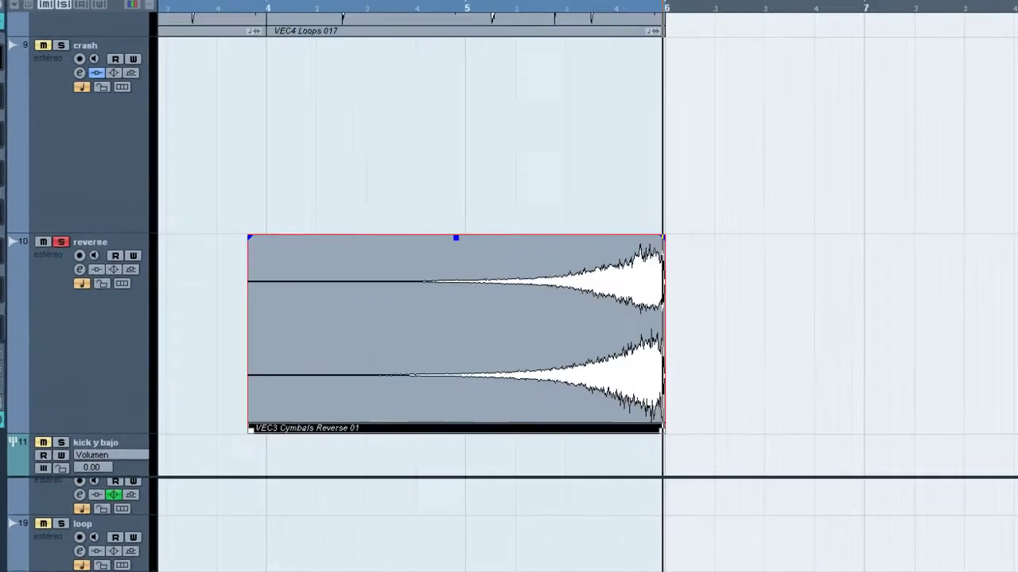
{"action": "left_click", "coordinate": [231, 6]}
{"action": "key", "text": "space"}
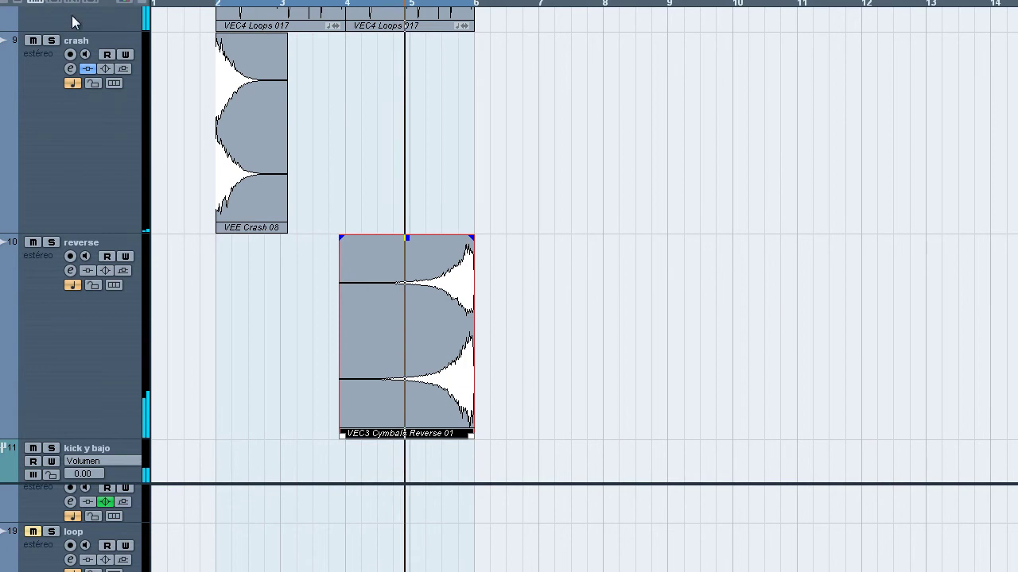
{"action": "key", "text": "space"}
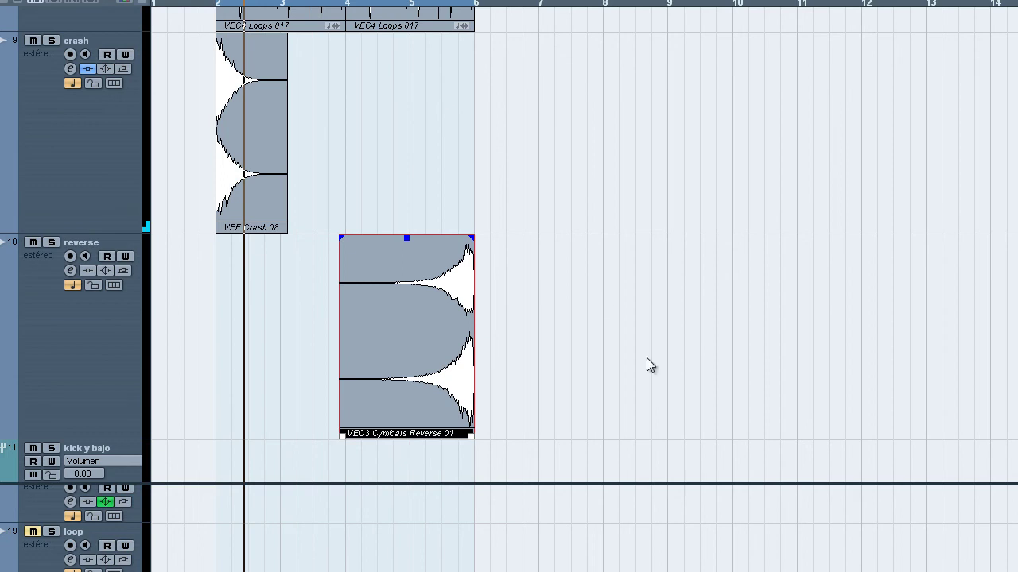
{"action": "key", "text": "space"}
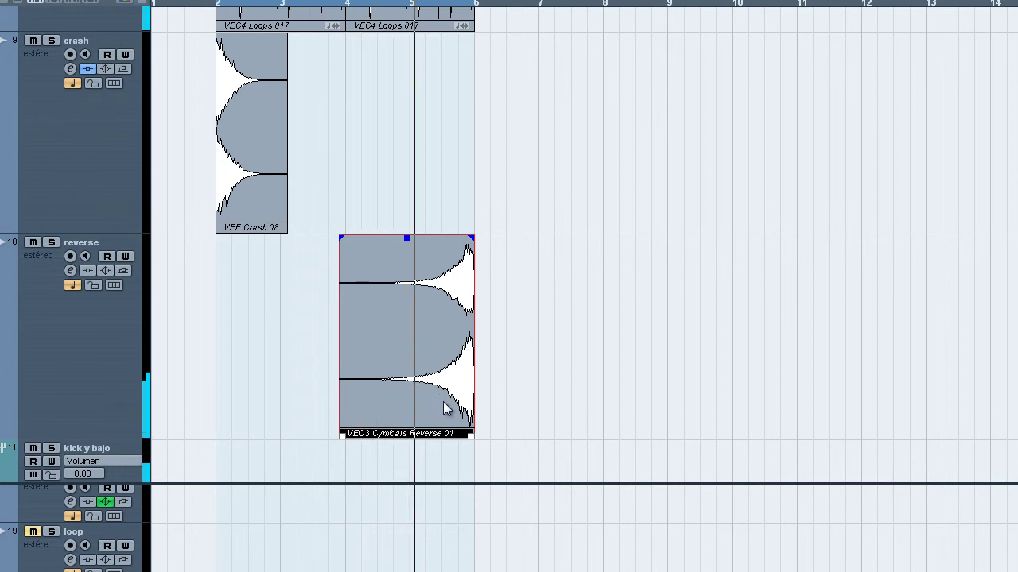
{"action": "key", "text": "space"}
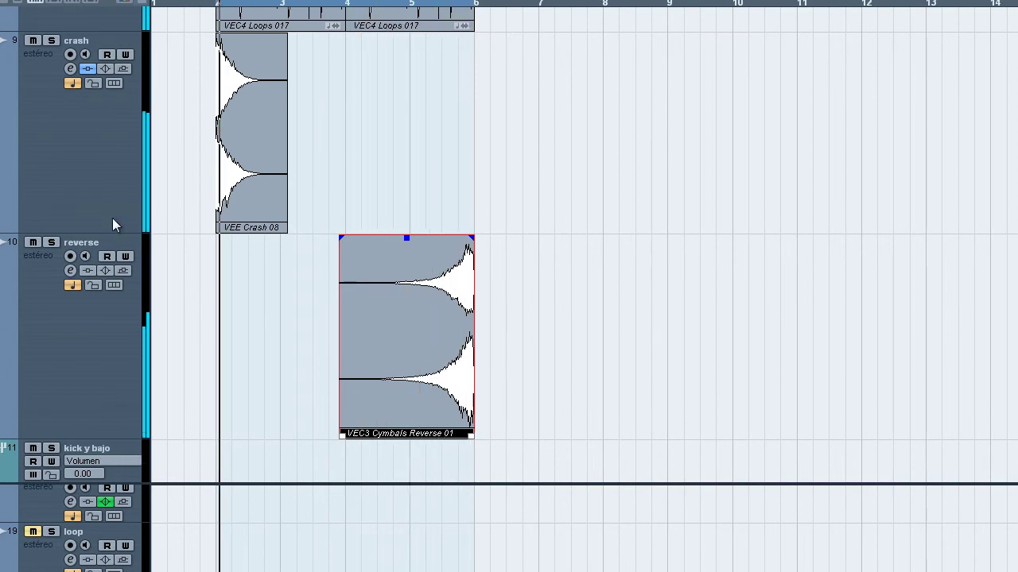
Solo the reverse track and trim the cymbal clip's fading tail so that it ends at 5.4.3.10.
{"action": "left_click", "coordinate": [51, 242]}
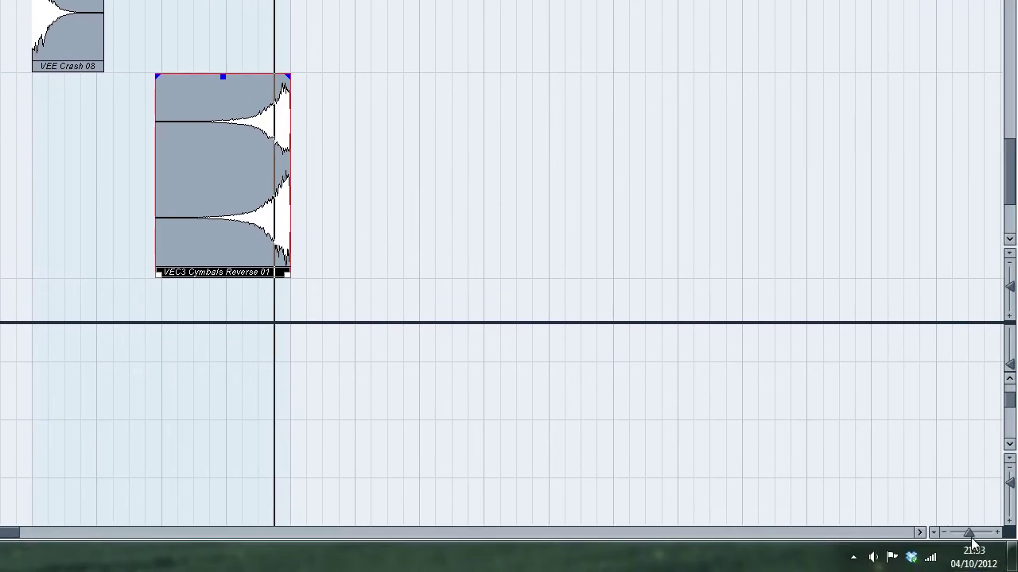
{"action": "left_click_drag", "start_coordinate": [971, 539], "coordinate": [976, 537]}
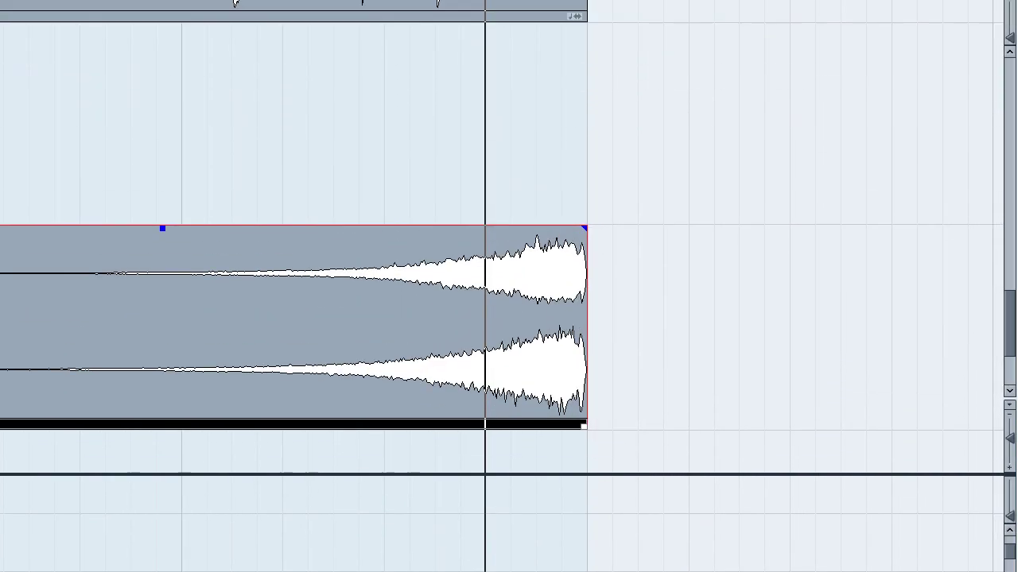
{"action": "left_click_drag", "start_coordinate": [586, 455], "coordinate": [538, 454]}
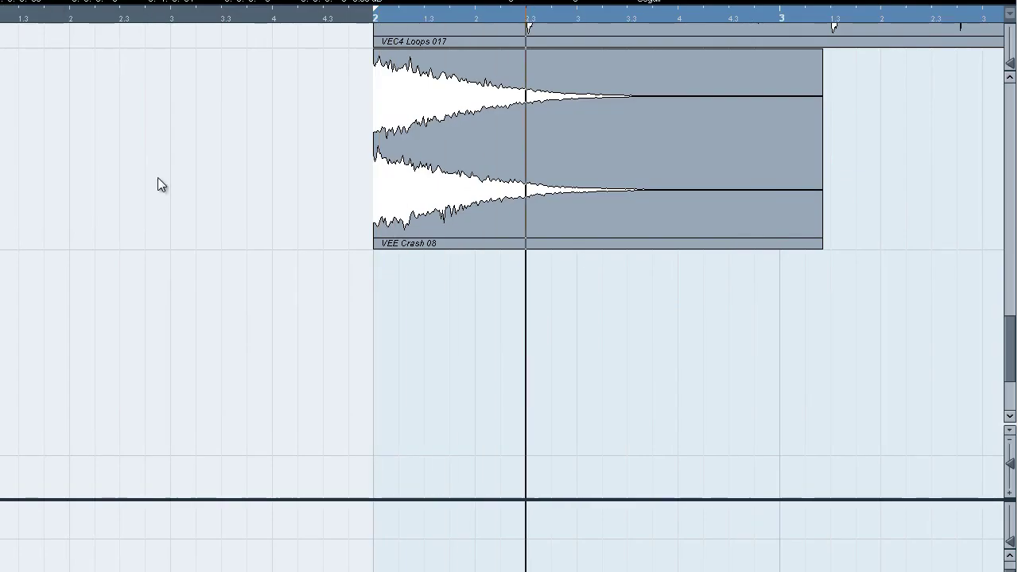
Play the soloed reverse track to listen to the trimmed ending of the cymbal clip.
{"action": "key", "text": "g"}
{"action": "key", "text": "g"}
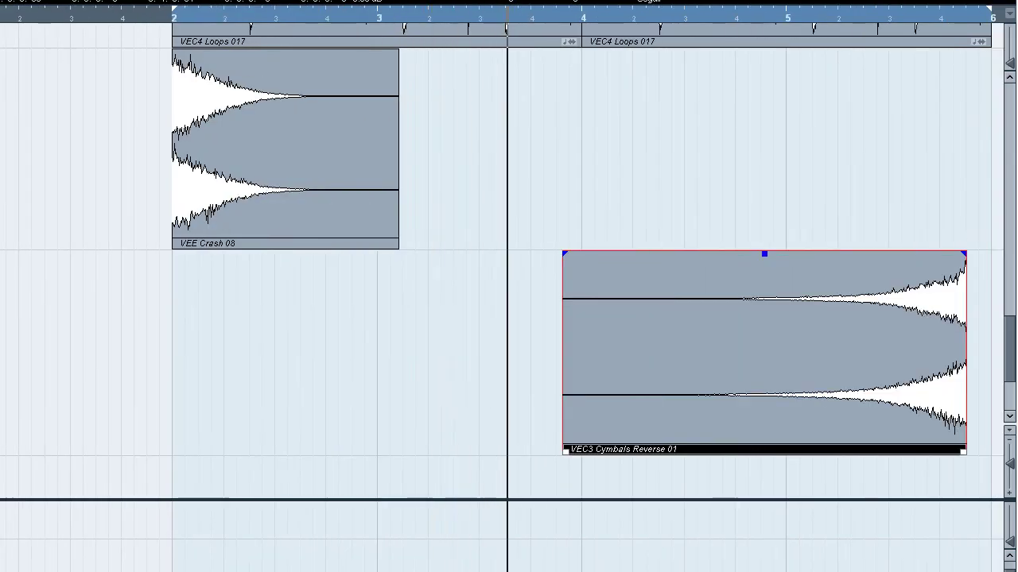
{"action": "scroll", "coordinate": [502, 287], "scroll_direction": "right", "scroll_amount": 3}
{"action": "scroll", "coordinate": [238, 461], "scroll_direction": "right", "scroll_amount": 3}
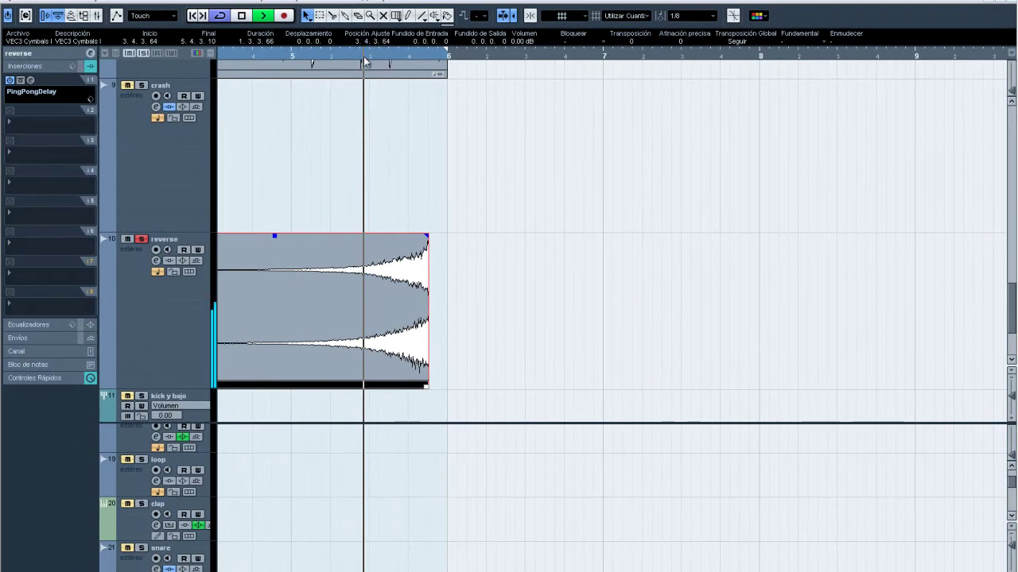
{"action": "key", "text": "space"}
{"action": "left_click_drag", "start_coordinate": [977, 386], "coordinate": [987, 387]}
{"action": "key", "text": "space"}
{"action": "left_click_drag", "start_coordinate": [986, 388], "coordinate": [978, 390]}
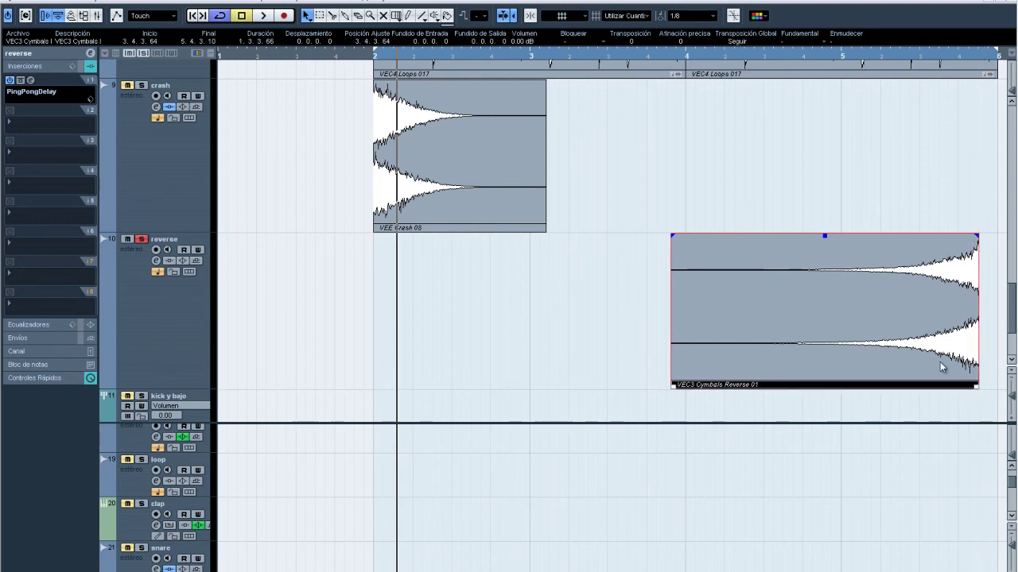
Move the trimmed reverse cymbal clip so that its loud end sits at bar 6.
{"action": "scroll", "coordinate": [611, 310], "scroll_direction": "right", "scroll_amount": 2}
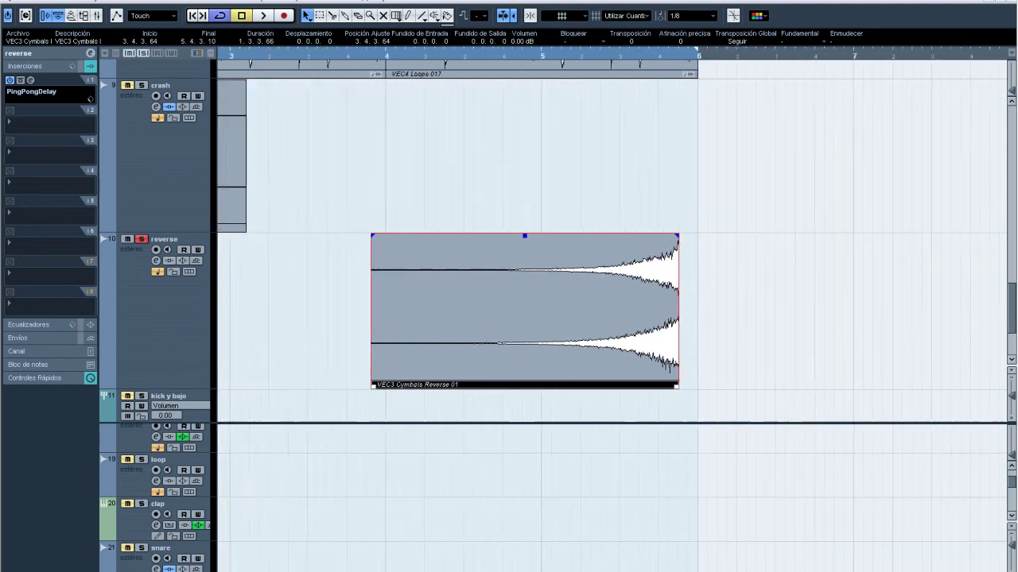
{"action": "left_click_drag", "start_coordinate": [1010, 546], "coordinate": [1010, 548]}
{"action": "left_click", "coordinate": [1014, 405]}
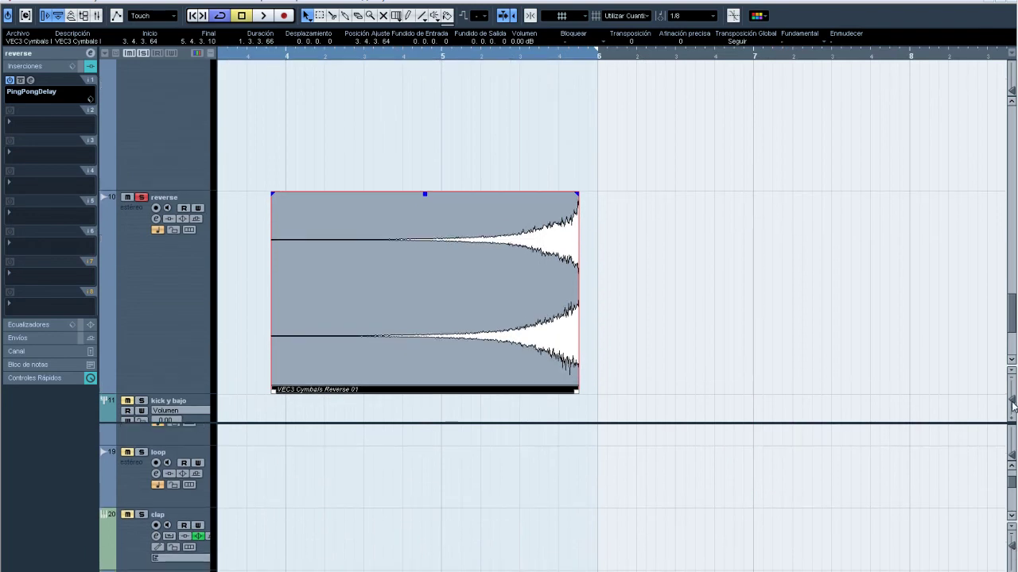
{"action": "left_click_drag", "start_coordinate": [598, 60], "coordinate": [752, 124]}
{"action": "left_click_drag", "start_coordinate": [285, 381], "coordinate": [721, 376]}
{"action": "left_click_drag", "start_coordinate": [791, 60], "coordinate": [770, 166]}
Trim the slight overhang at the end of the reverse cymbal clip to exactly 6.1.1.0.
{"action": "left_click_drag", "start_coordinate": [417, 306], "coordinate": [447, 298]}
{"action": "left_click", "coordinate": [485, 131]}
{"action": "left_click", "coordinate": [578, 269]}
{"action": "left_click", "coordinate": [507, 383]}
{"action": "left_click", "coordinate": [530, 15]}
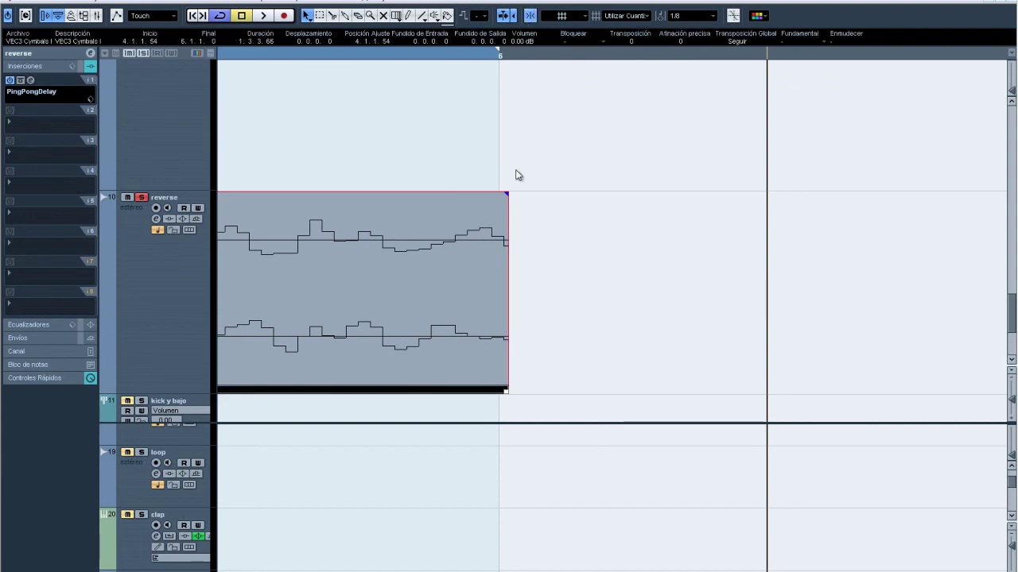
{"action": "left_click_drag", "start_coordinate": [508, 390], "coordinate": [502, 392]}
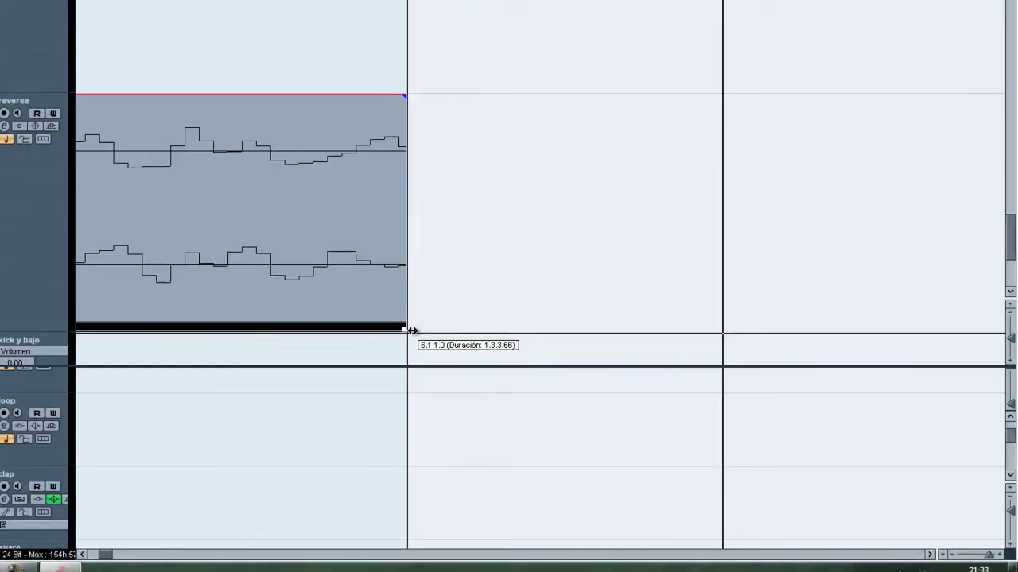
{"action": "left_click_drag", "start_coordinate": [413, 331], "coordinate": [413, 331]}
Play the loop from bar 2 to check the realigned reverse cymbal with the crash.
{"action": "left_click", "coordinate": [558, 159]}
{"action": "left_click_drag", "start_coordinate": [986, 533], "coordinate": [971, 533]}
{"action": "key", "text": "1"}
{"action": "key", "text": "space"}
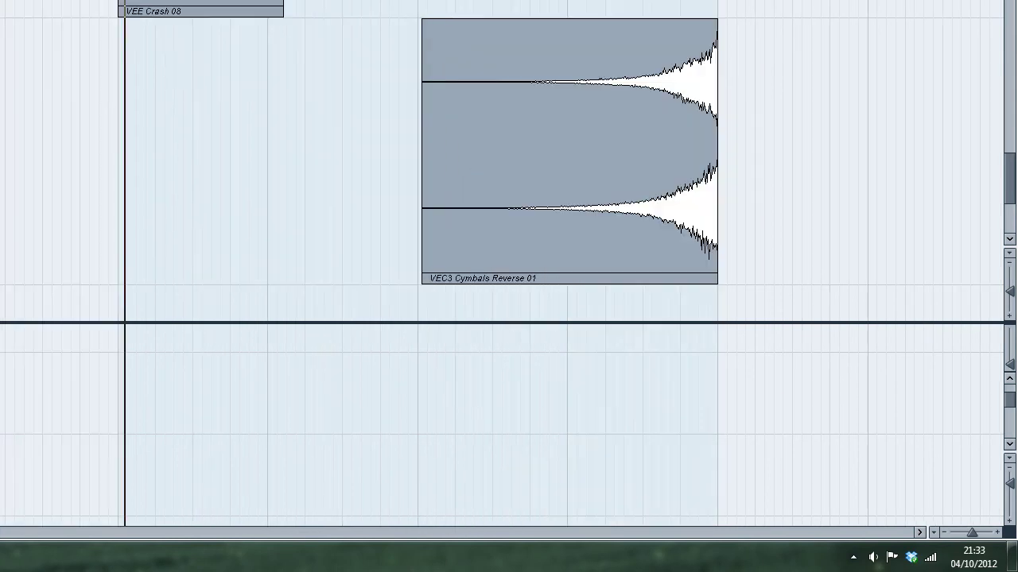
{"action": "left_click", "coordinate": [710, 130]}
{"action": "left_click", "coordinate": [793, 123]}
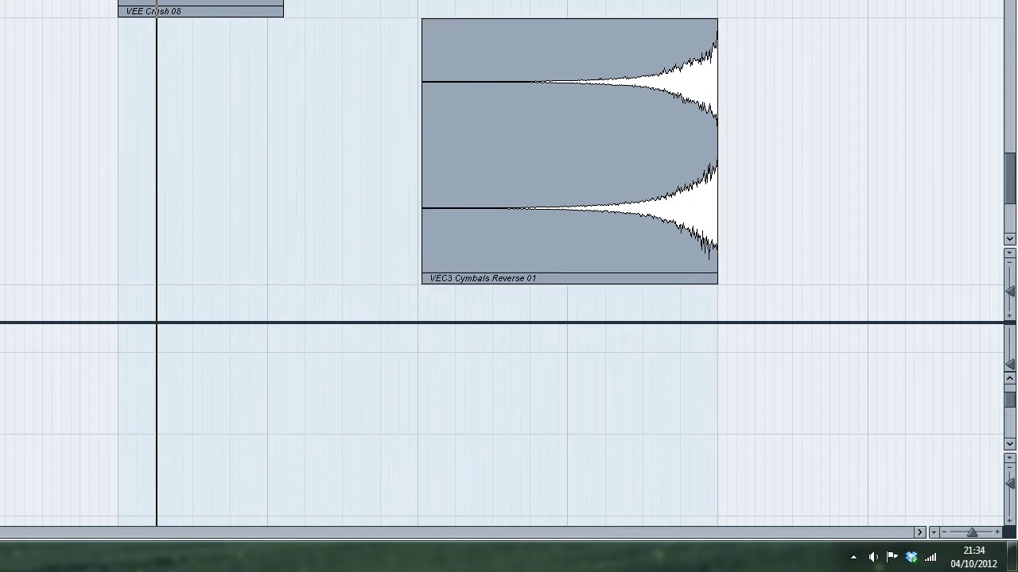
{"action": "left_click_drag", "start_coordinate": [1013, 301], "coordinate": [1010, 286]}
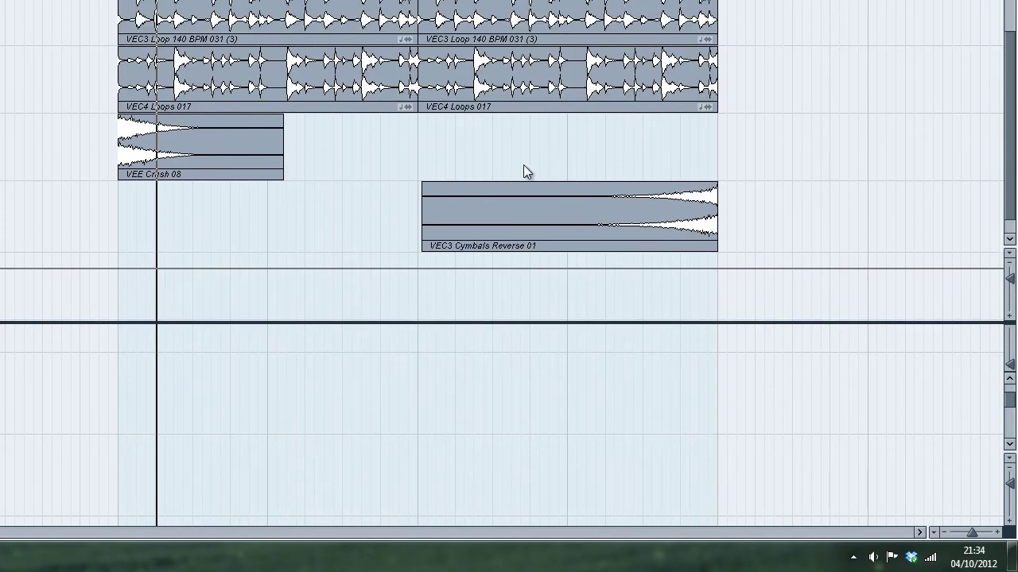
Select the reverse cymbal clip and set the snap grid type to Compás.
{"action": "left_click", "coordinate": [563, 230]}
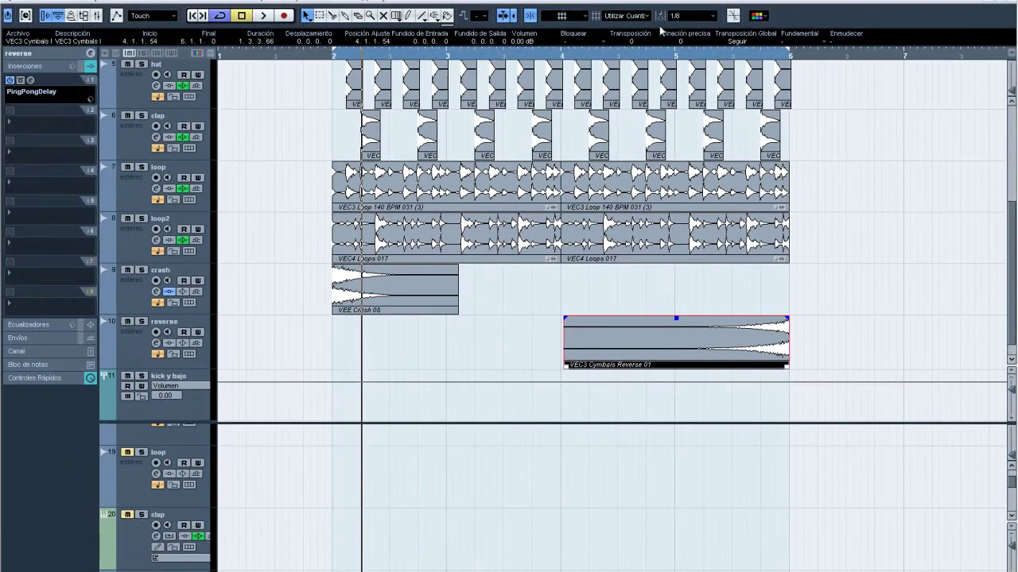
{"action": "left_click", "coordinate": [636, 15]}
{"action": "left_click", "coordinate": [628, 21]}
Try placing a copy of the reverse cymbal clip at bar 6 and moving it to bar 8.
{"action": "left_click_drag", "start_coordinate": [587, 343], "coordinate": [812, 342]}
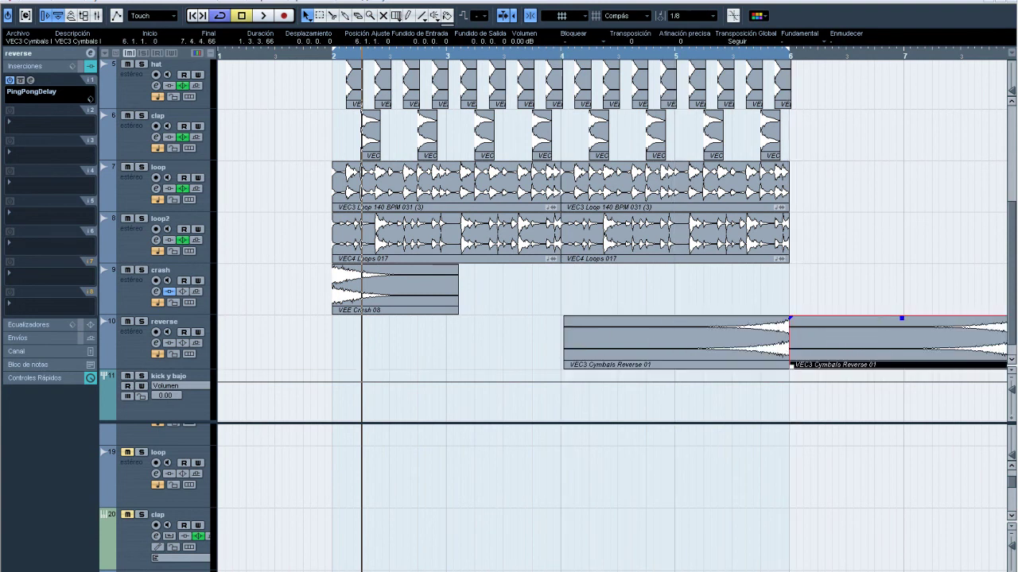
{"action": "scroll", "coordinate": [612, 318], "scroll_direction": "right", "scroll_amount": 5}
{"action": "scroll", "coordinate": [612, 318], "scroll_direction": "left", "scroll_amount": 2}
{"action": "left_click_drag", "start_coordinate": [349, 358], "coordinate": [576, 350]}
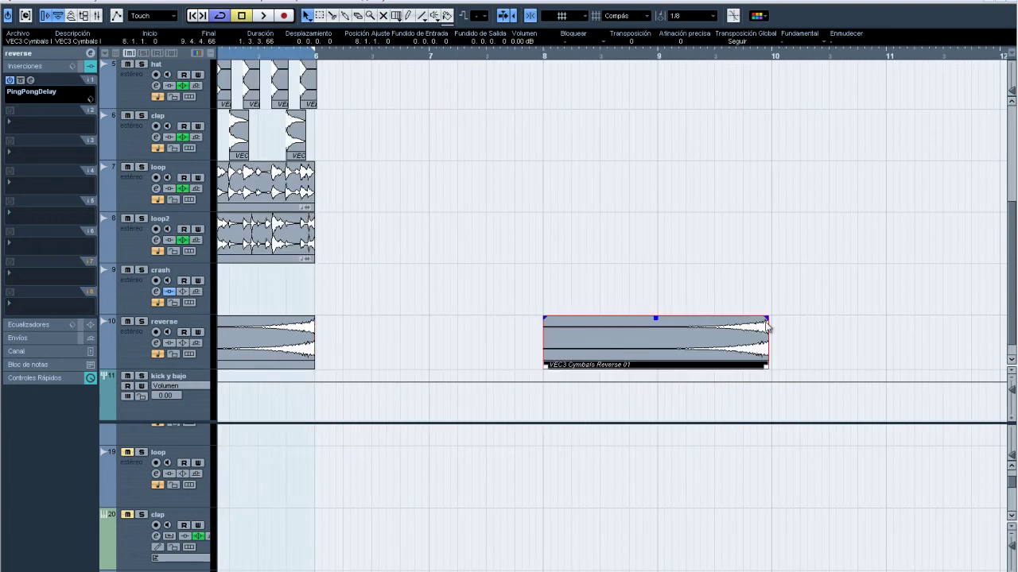
{"action": "key", "text": "Delete"}
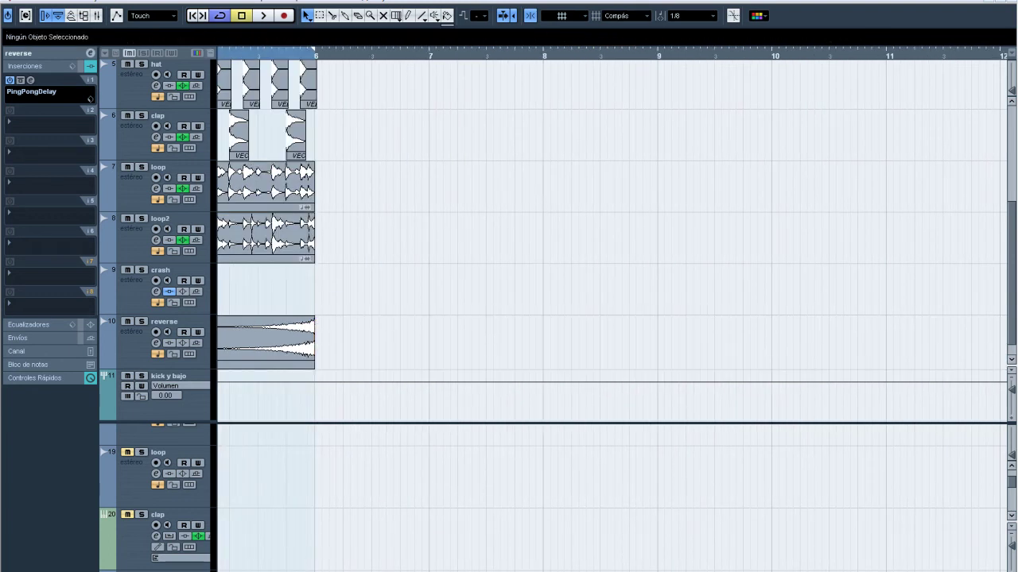
Bounce the reverse cymbal's range from bar 4 to bar 6 into one bar-aligned clip, replacing the original event.
{"action": "scroll", "coordinate": [613, 310], "scroll_direction": "left", "scroll_amount": 5}
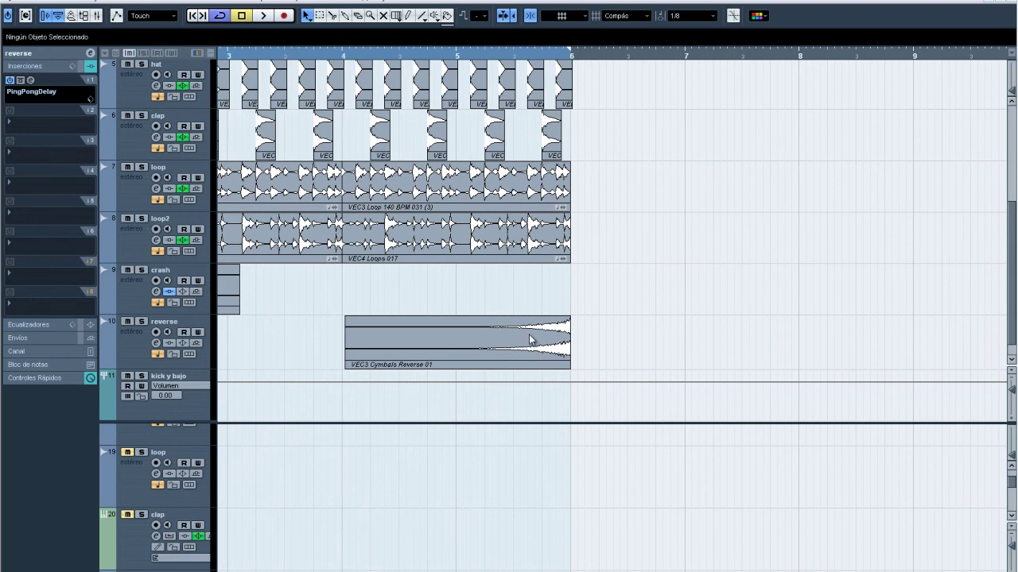
{"action": "left_click", "coordinate": [465, 342]}
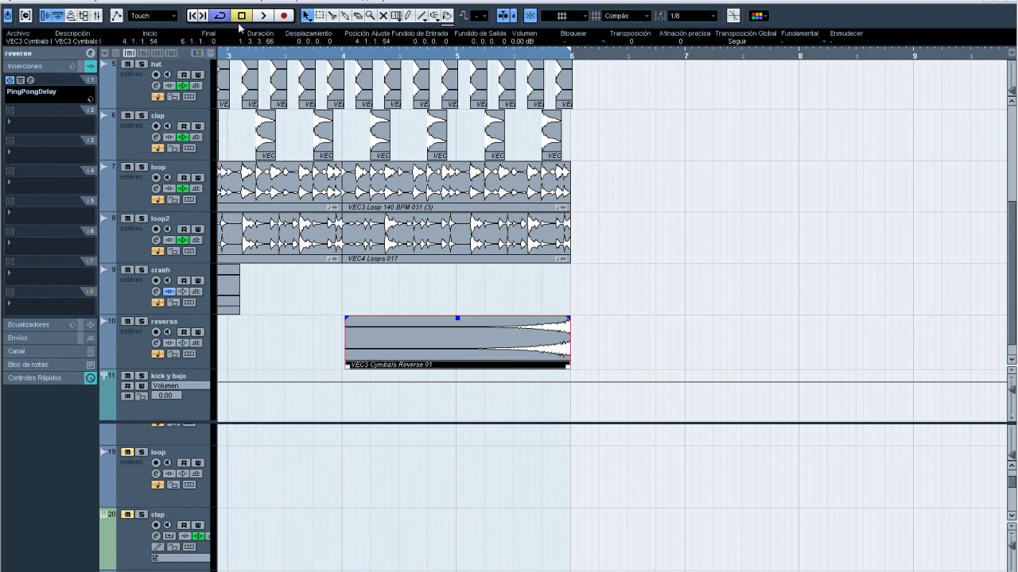
{"action": "left_click", "coordinate": [320, 17]}
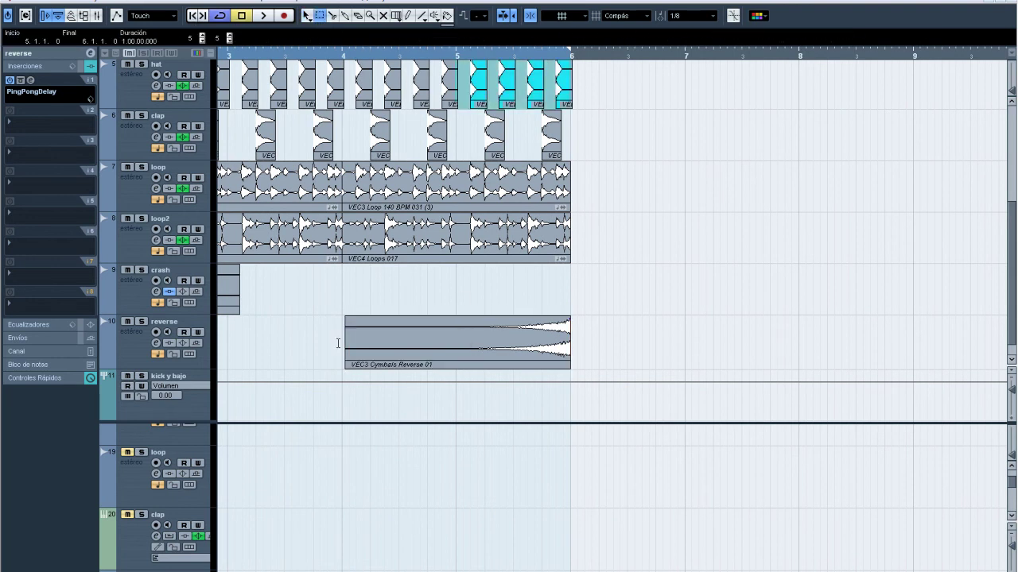
{"action": "left_click_drag", "start_coordinate": [342, 339], "coordinate": [551, 339]}
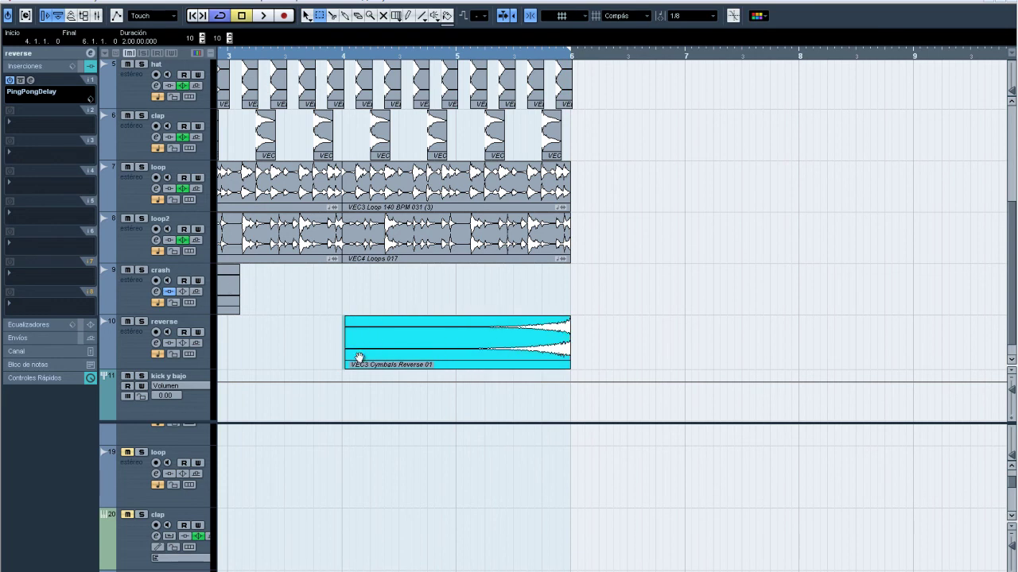
{"action": "left_click", "coordinate": [89, 2]}
{"action": "left_click", "coordinate": [127, 3]}
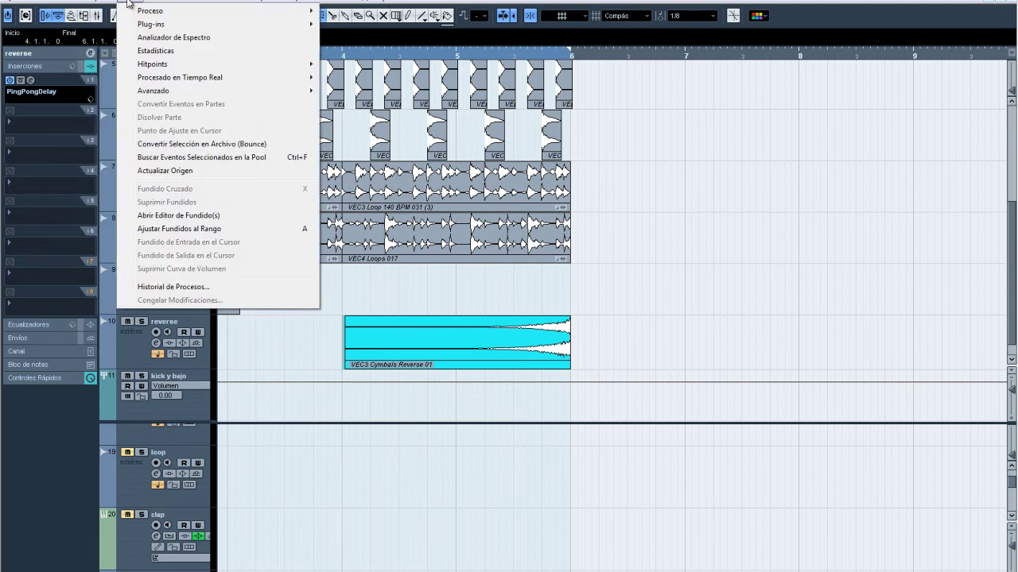
{"action": "left_click", "coordinate": [209, 146]}
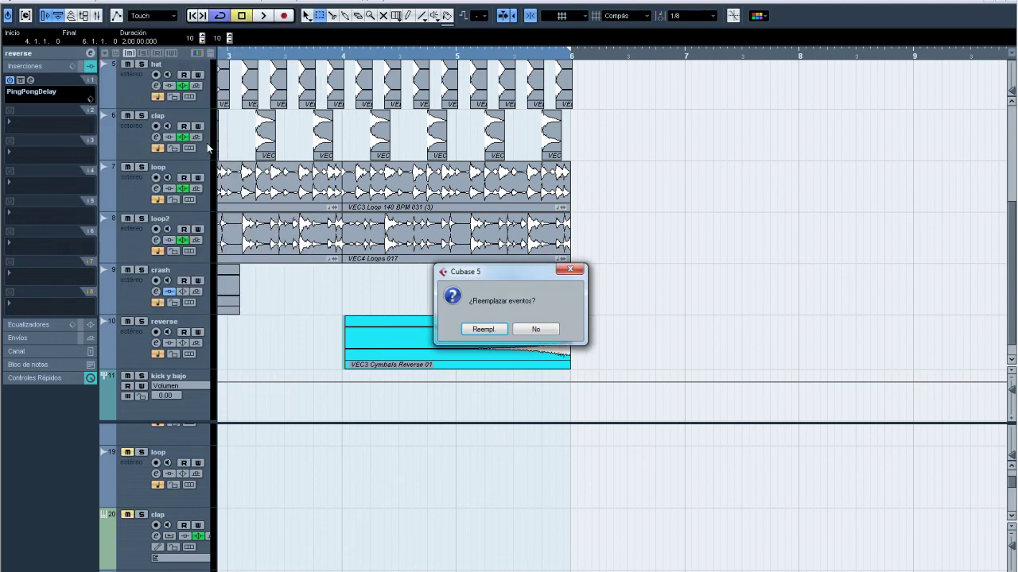
{"action": "left_click", "coordinate": [483, 328]}
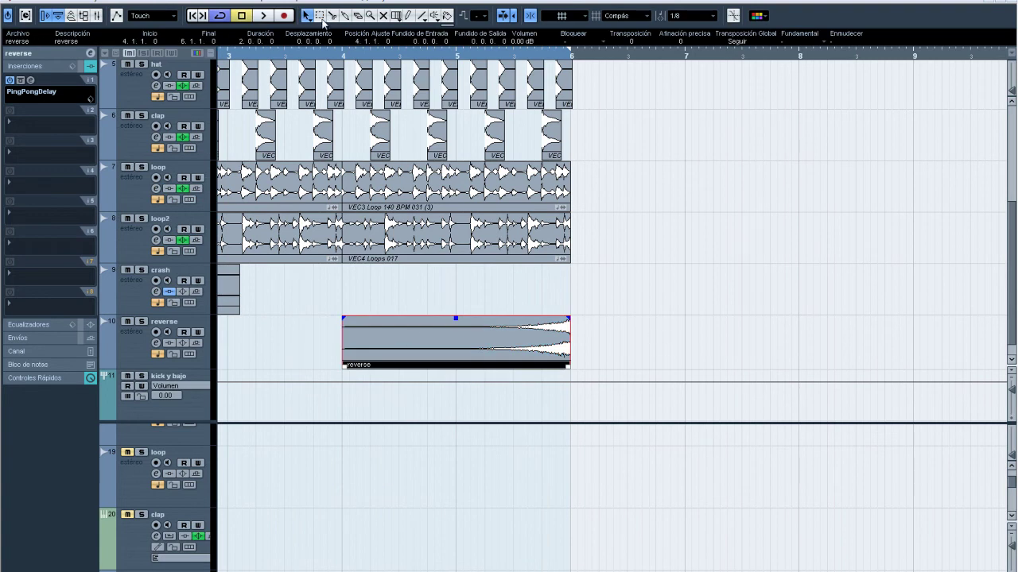
Try placing a copy of the bounced reverse clip at bar 7, and delete the copy.
{"action": "left_click", "coordinate": [341, 56]}
{"action": "left_click_drag", "start_coordinate": [411, 318], "coordinate": [773, 339]}
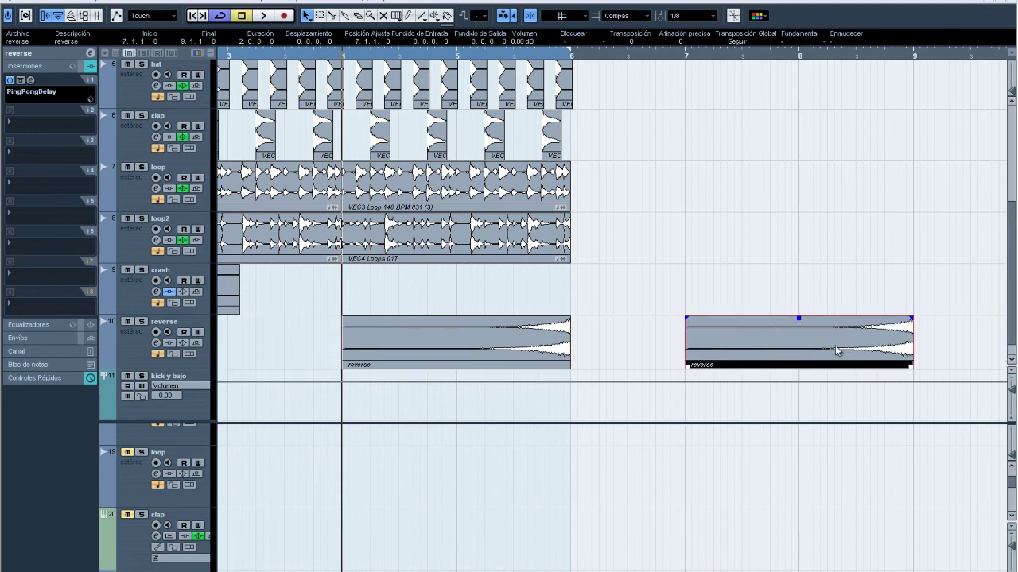
{"action": "key", "text": "Delete"}
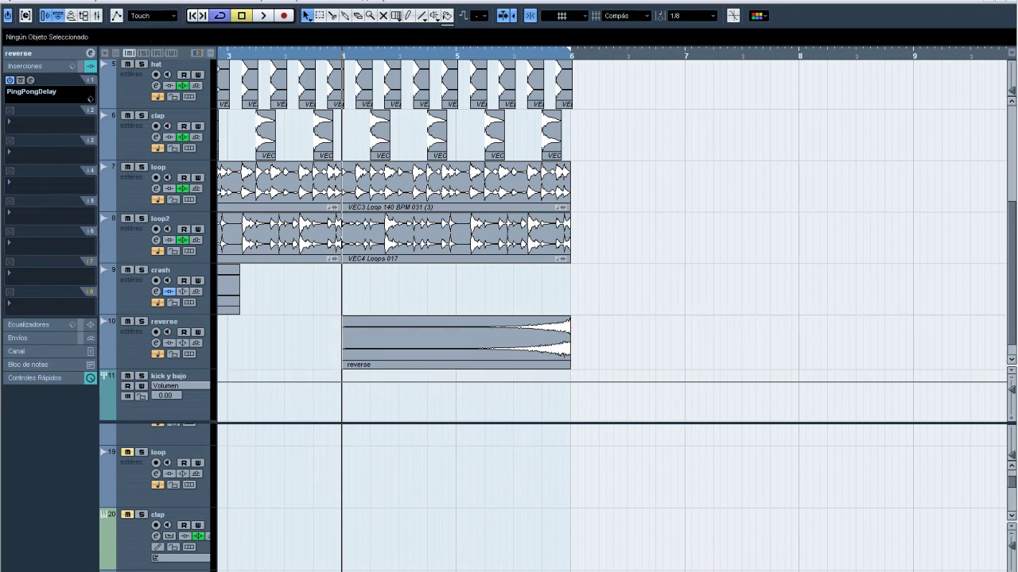
Play the loop from bar 4 and show the reverse track's channel strip to check its level.
{"action": "key", "text": "space"}
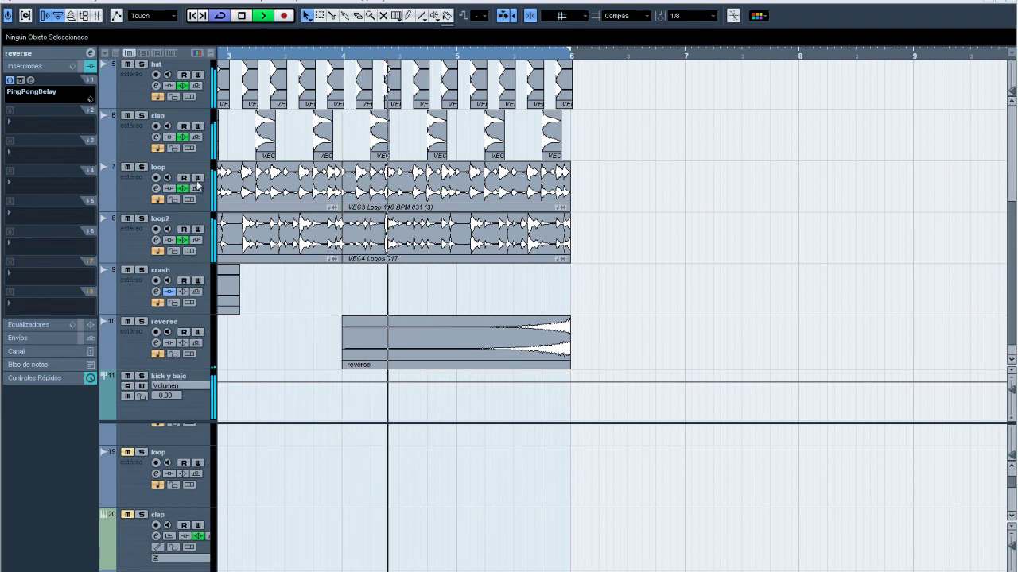
{"action": "left_click", "coordinate": [134, 354]}
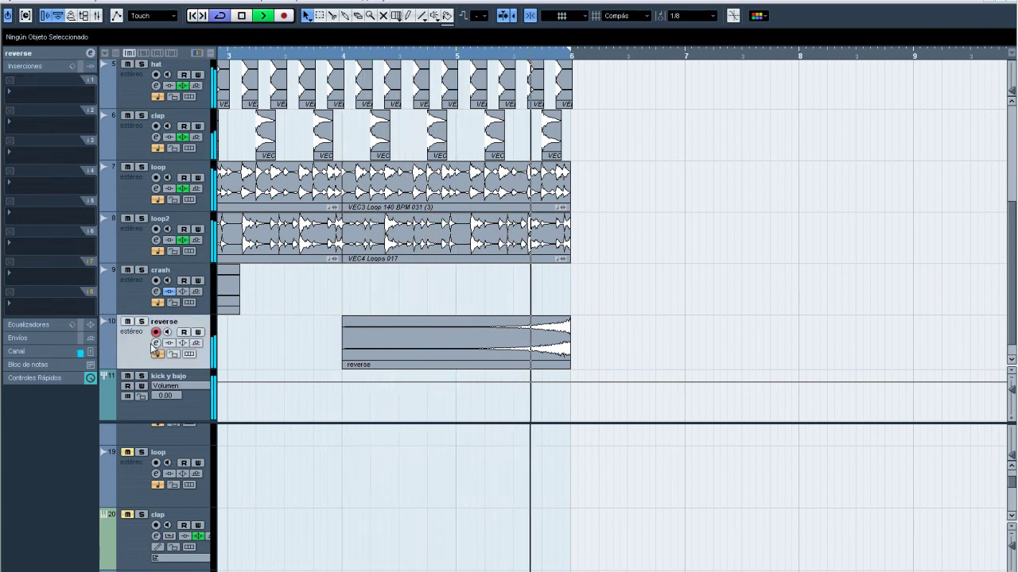
{"action": "left_click", "coordinate": [42, 351]}
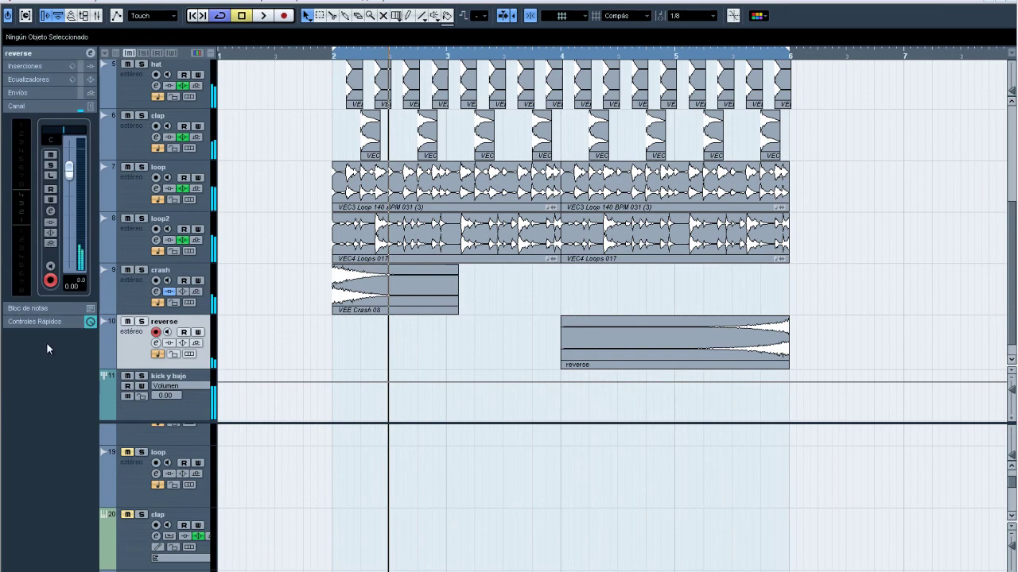
{"action": "key", "text": "space"}
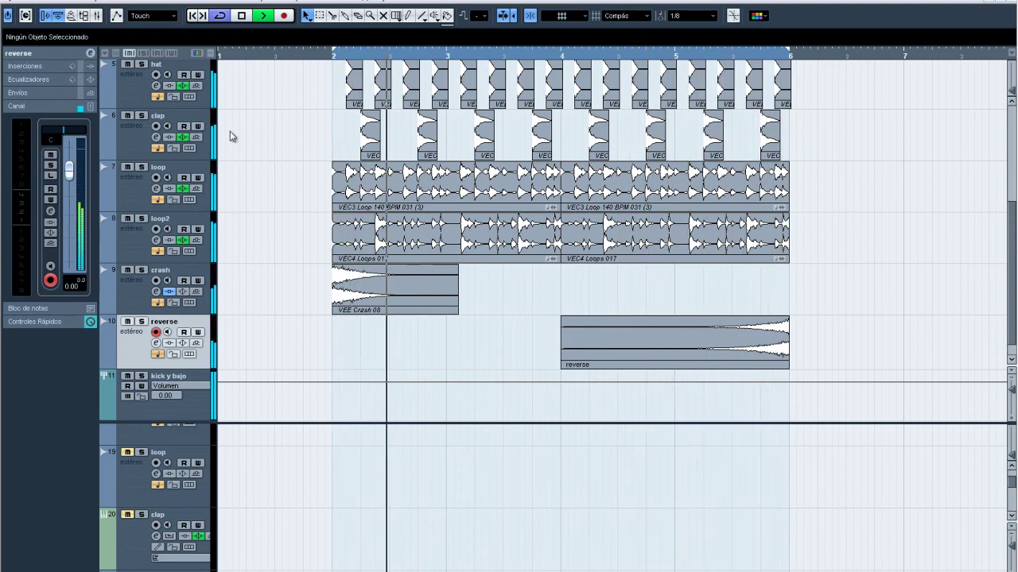
{"action": "key", "text": "space"}
Select all the separate hat clips and then all the clap clips between bars 2 and 6.
{"action": "key", "text": "g"}
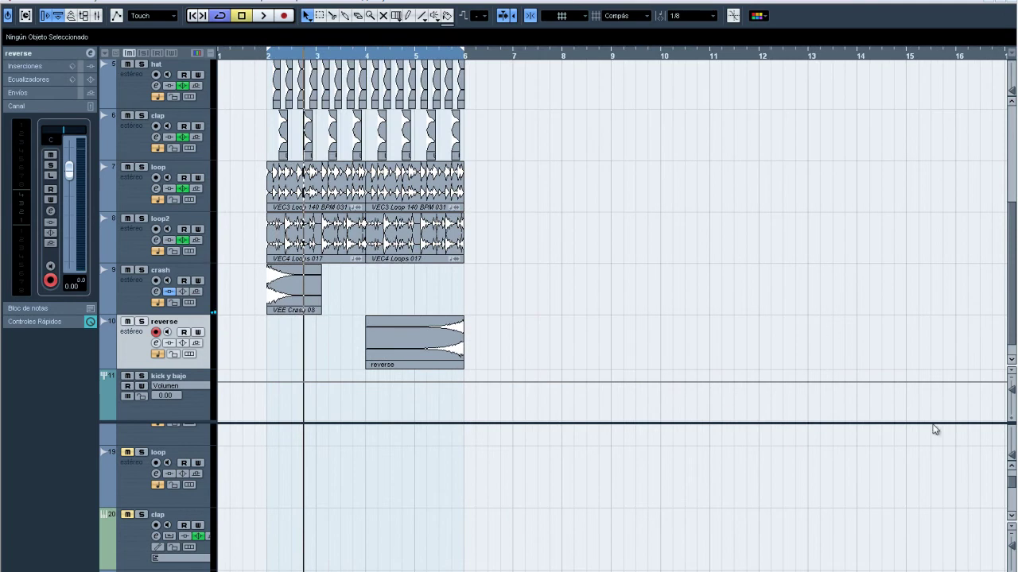
{"action": "scroll", "coordinate": [1014, 481], "scroll_direction": "down", "scroll_amount": 4}
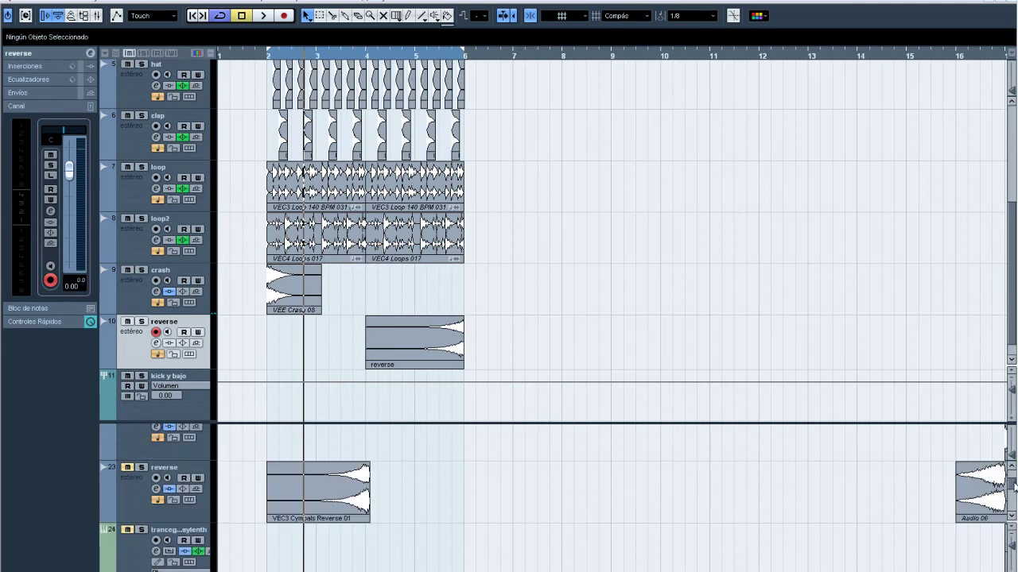
{"action": "scroll", "coordinate": [1013, 485], "scroll_direction": "up", "scroll_amount": 5}
{"action": "scroll", "coordinate": [529, 357], "scroll_direction": "up", "scroll_amount": 3}
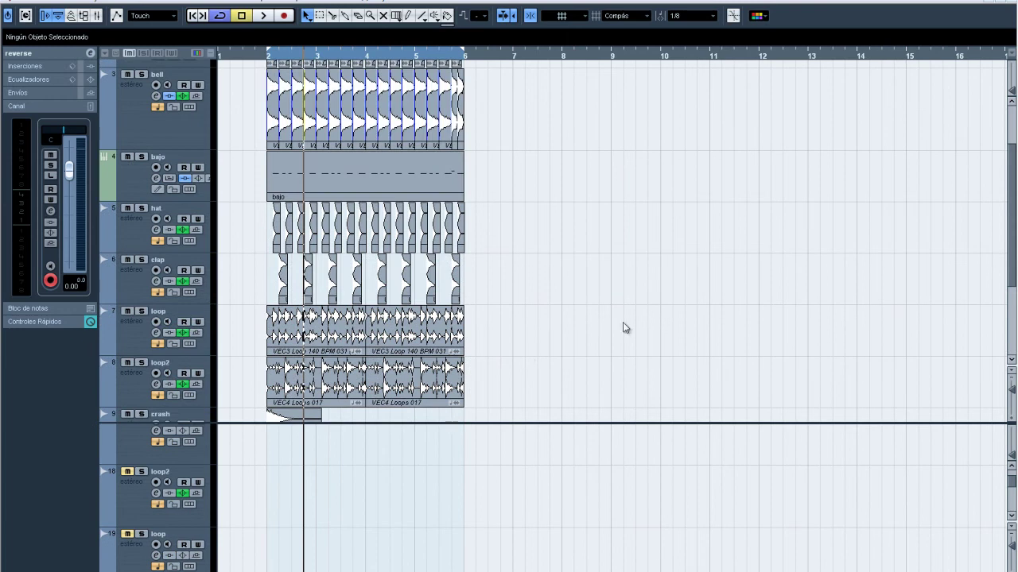
{"action": "mouse_move", "coordinate": [948, 571]}
{"action": "left_mouse_down"}
{"action": "mouse_move", "coordinate": [972, 571]}
{"action": "mouse_move", "coordinate": [960, 569]}
{"action": "left_mouse_up"}
{"action": "mouse_move", "coordinate": [314, 229]}
{"action": "left_mouse_down"}
{"action": "mouse_move", "coordinate": [361, 245]}
{"action": "mouse_move", "coordinate": [847, 230]}
{"action": "mouse_move", "coordinate": [306, 217]}
{"action": "left_mouse_up"}
{"action": "left_click", "coordinate": [850, 265]}
{"action": "left_click_drag", "start_coordinate": [819, 237], "coordinate": [312, 231]}
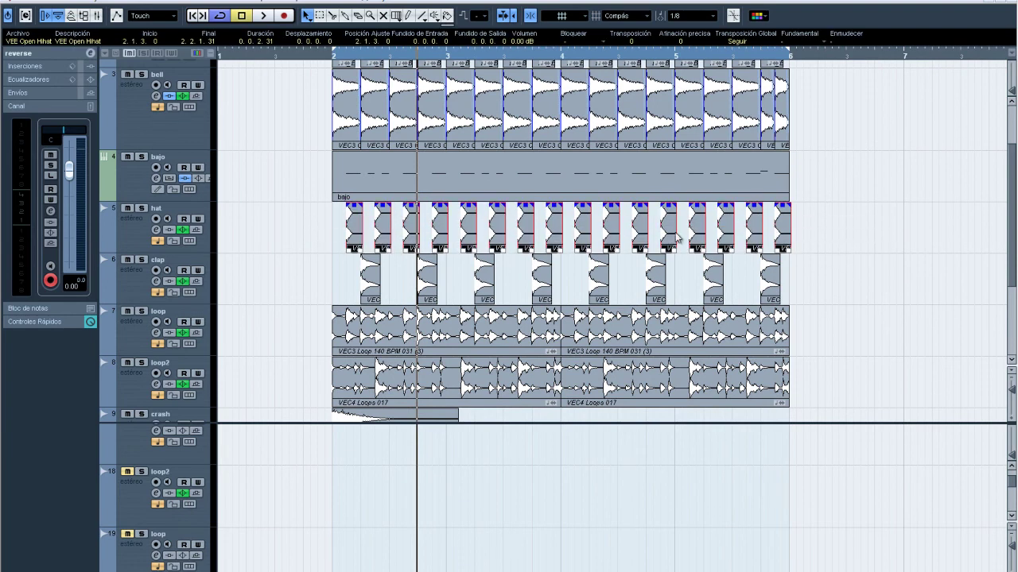
{"action": "left_click", "coordinate": [815, 281]}
{"action": "left_click_drag", "start_coordinate": [892, 277], "coordinate": [351, 280]}
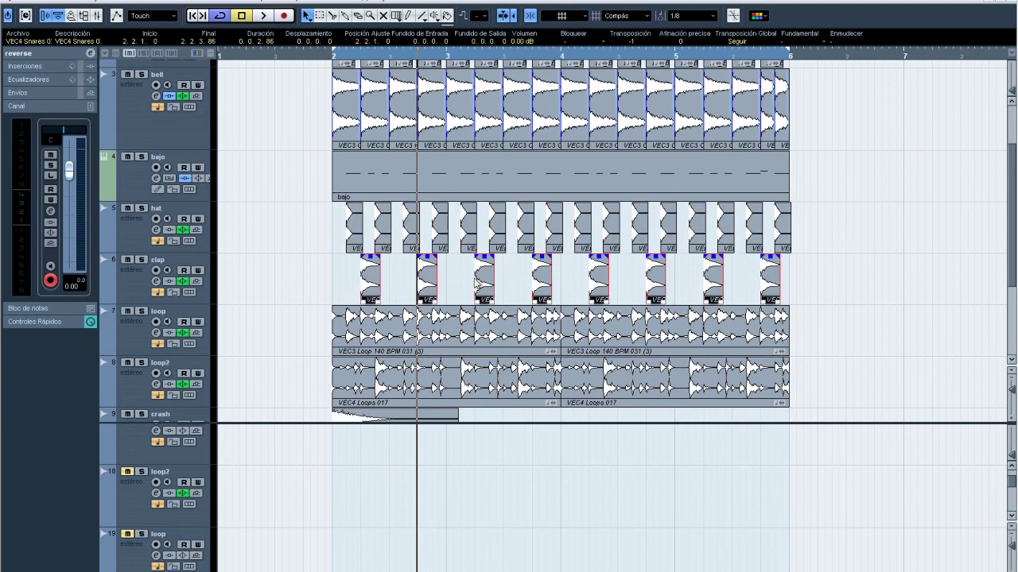
{"action": "left_click", "coordinate": [806, 275]}
{"action": "left_click_drag", "start_coordinate": [827, 281], "coordinate": [351, 274]}
{"action": "left_click", "coordinate": [319, 15]}
{"action": "left_click", "coordinate": [341, 285]}
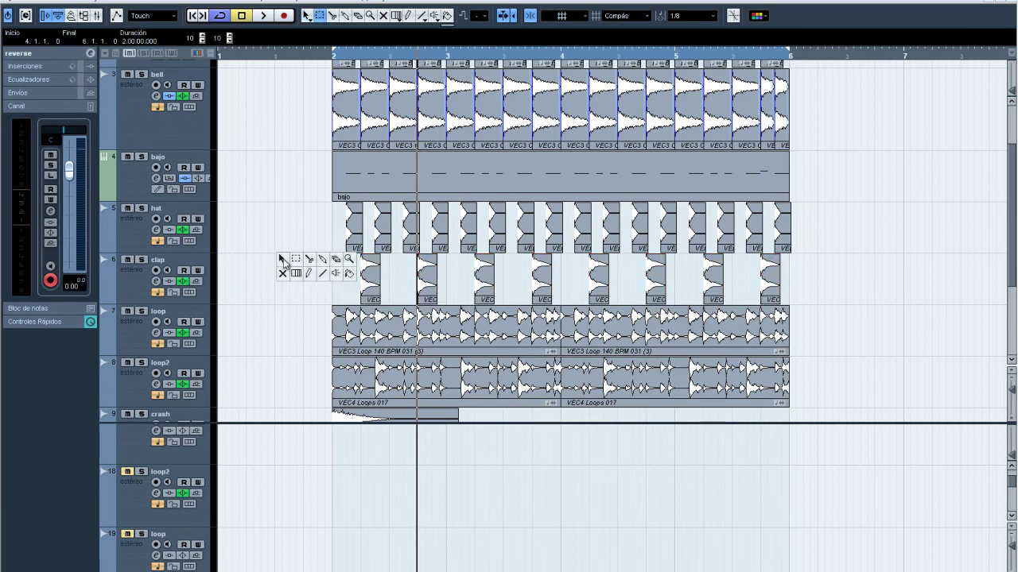
{"action": "key", "text": "1"}
{"action": "scroll", "coordinate": [564, 384], "scroll_direction": "down", "scroll_amount": 2}
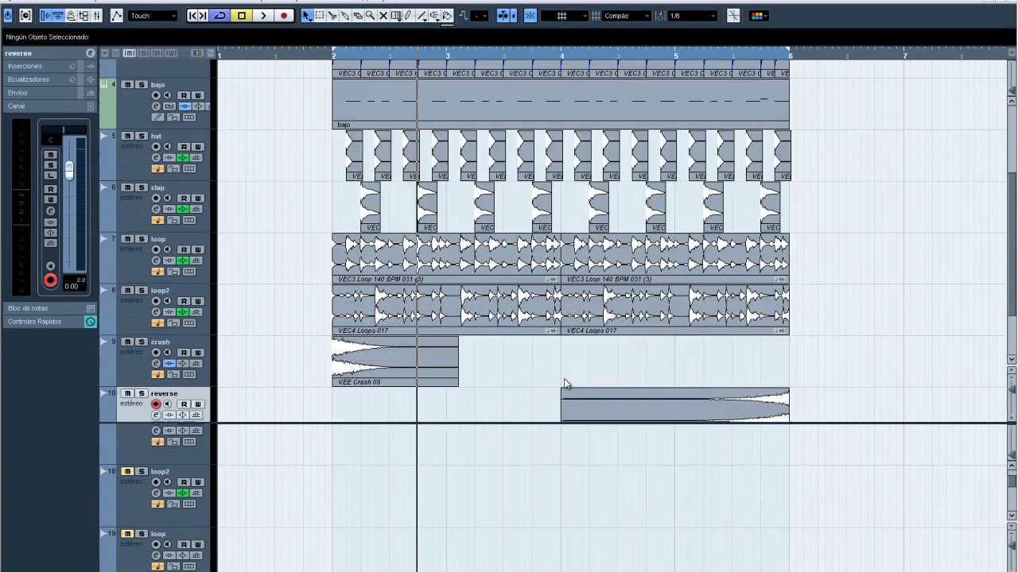
{"action": "left_click", "coordinate": [609, 391]}
{"action": "left_click", "coordinate": [865, 322]}
{"action": "scroll", "coordinate": [865, 322], "scroll_direction": "up", "scroll_amount": 4}
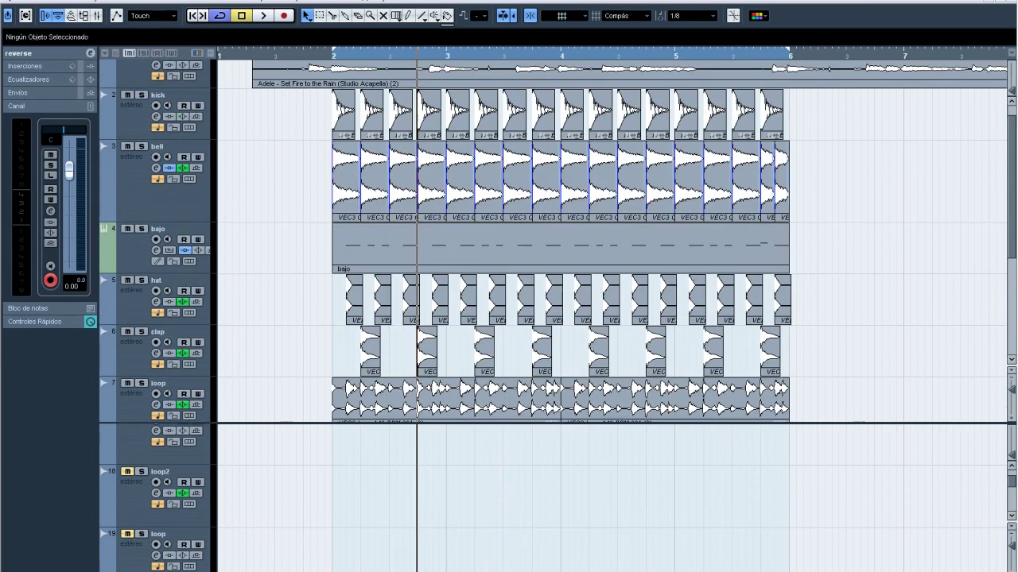
Bounce the clap track's range from bar 2 to bar 6 into a single clip, replacing the separate events.
{"action": "left_click", "coordinate": [320, 16]}
{"action": "left_click_drag", "start_coordinate": [333, 340], "coordinate": [773, 350]}
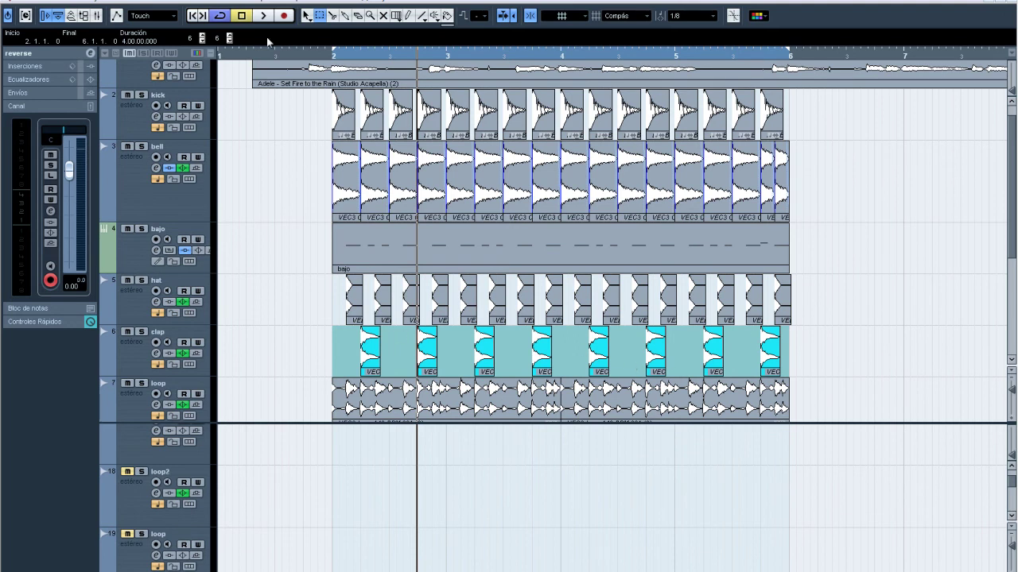
{"action": "left_click", "coordinate": [136, 3]}
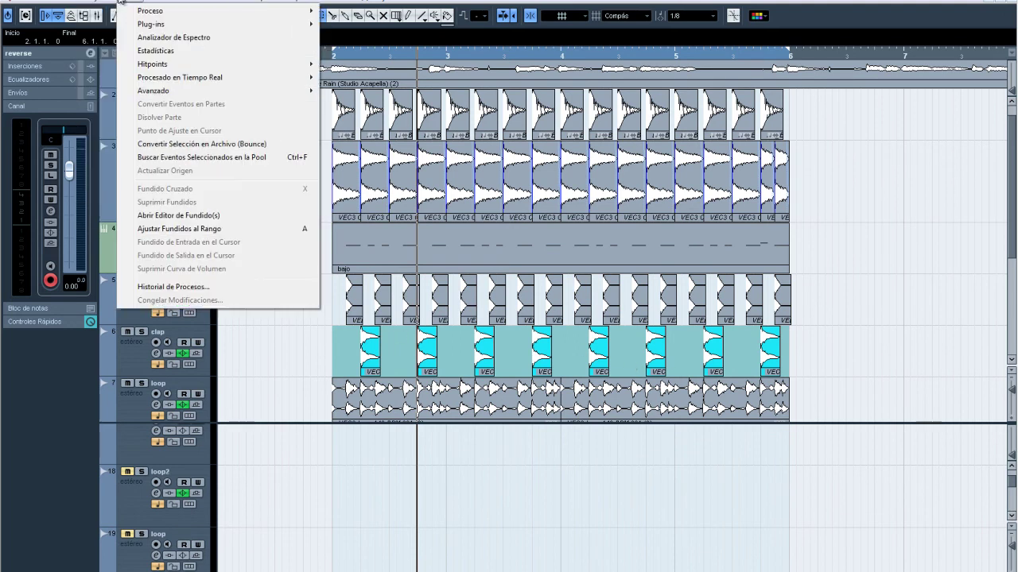
{"action": "left_click", "coordinate": [177, 143]}
{"action": "left_click", "coordinate": [483, 330]}
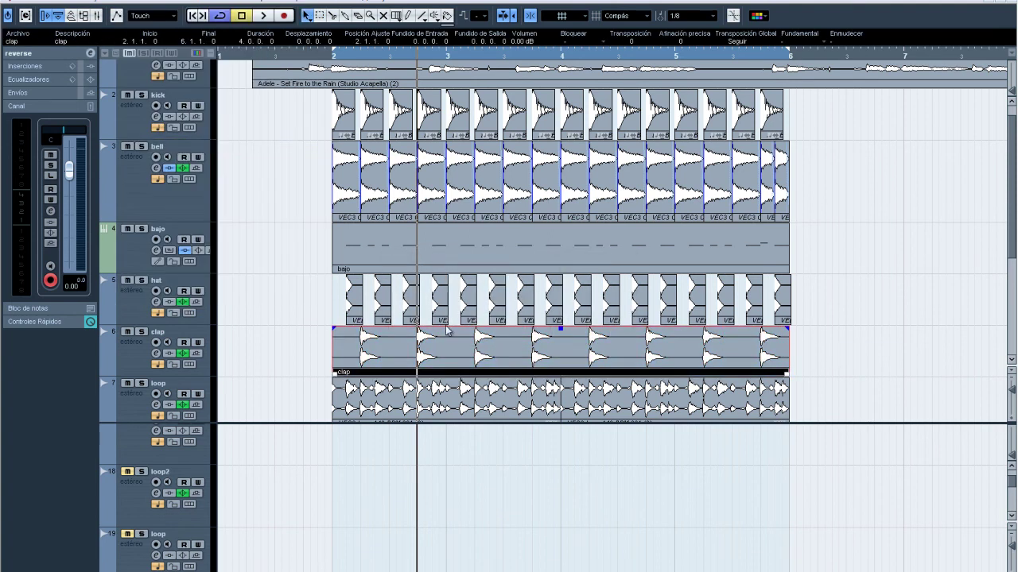
Play the loop from bar 2 to check the bounced clap clip.
{"action": "left_click", "coordinate": [334, 56]}
{"action": "key", "text": "space"}
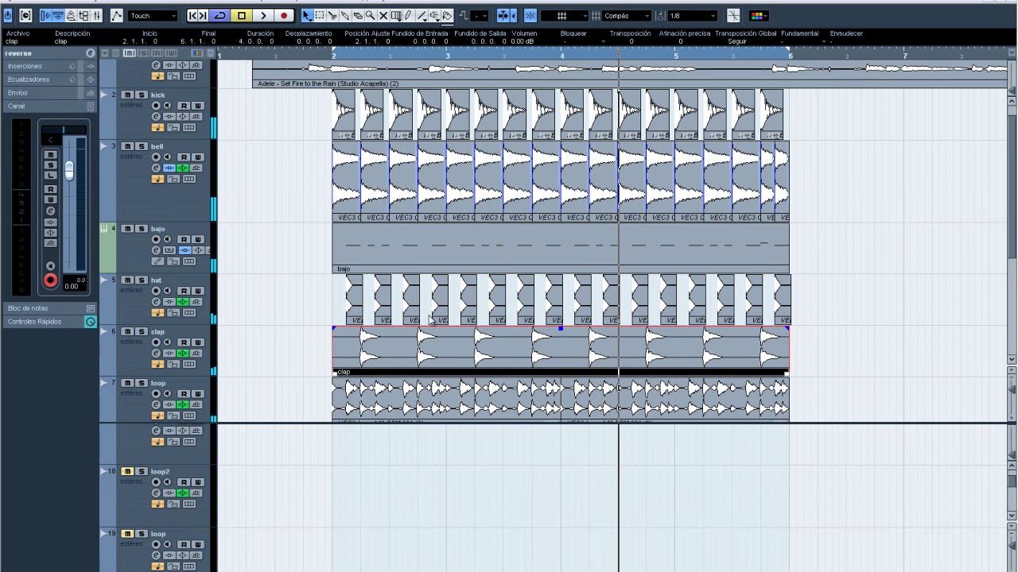
{"action": "left_click", "coordinate": [837, 337]}
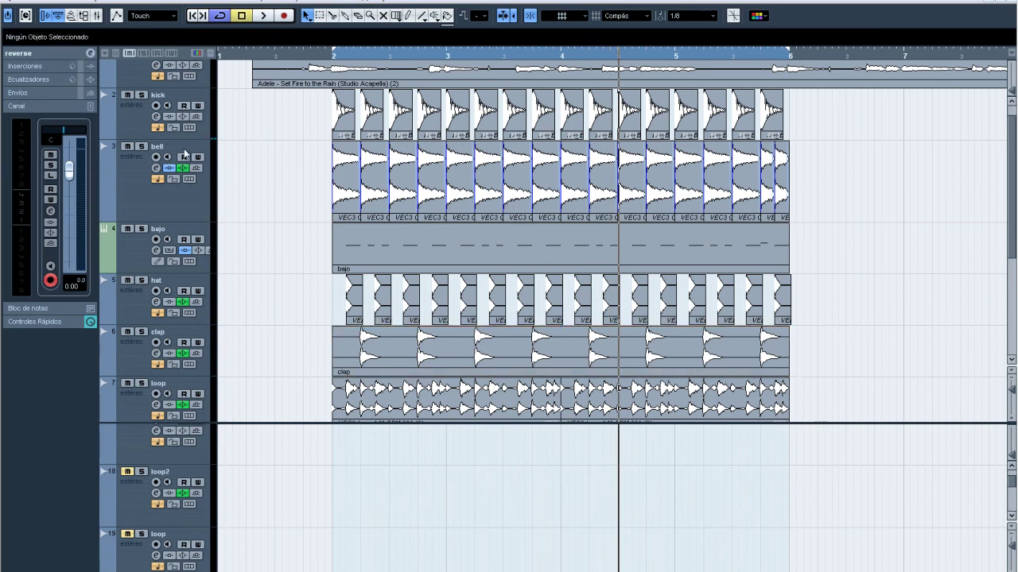
Trim the overhang of the last hat clip so that it ends exactly at bar 6.
{"action": "left_click", "coordinate": [320, 16]}
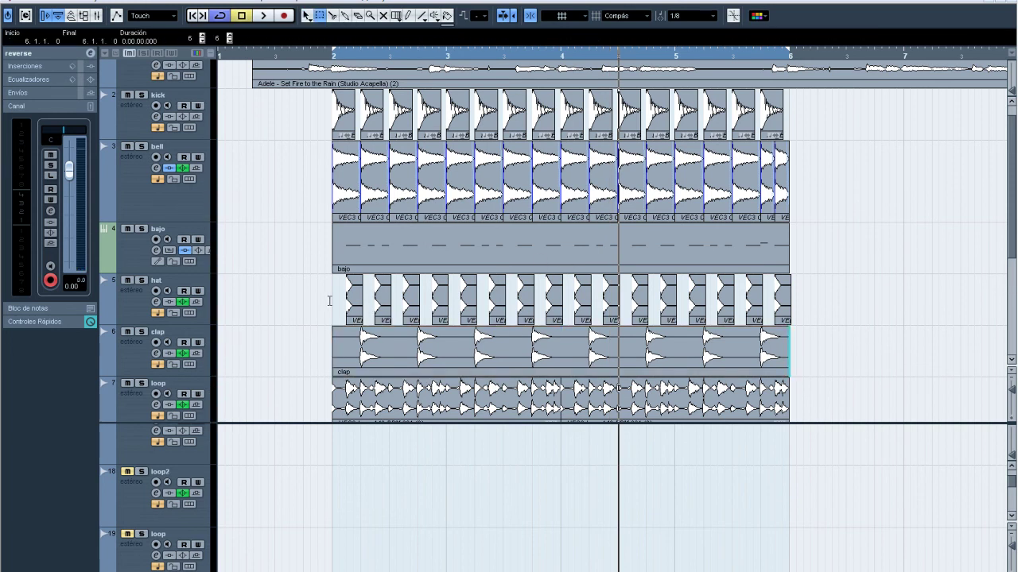
{"action": "left_click_drag", "start_coordinate": [335, 300], "coordinate": [816, 303]}
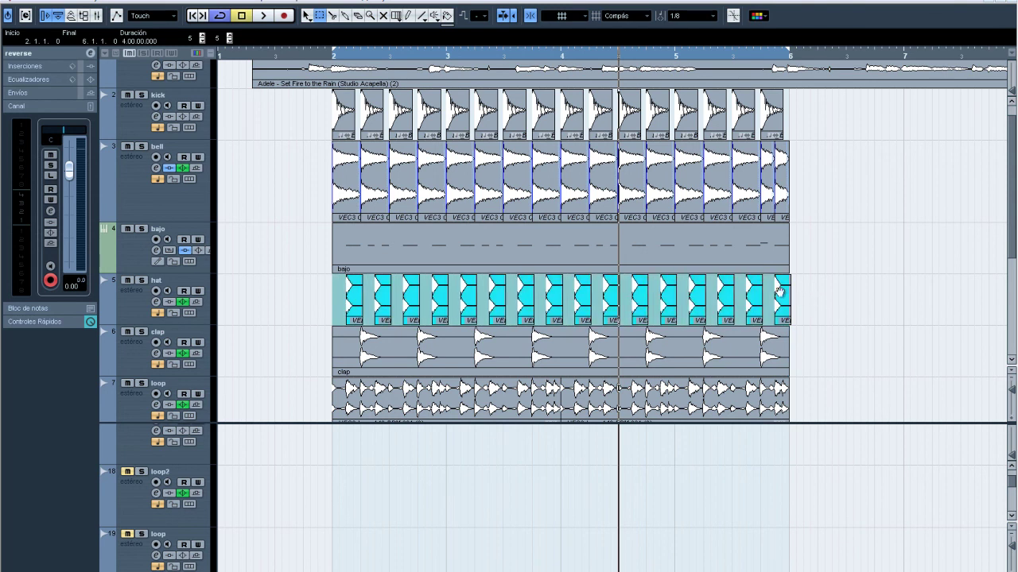
{"action": "key", "text": "1"}
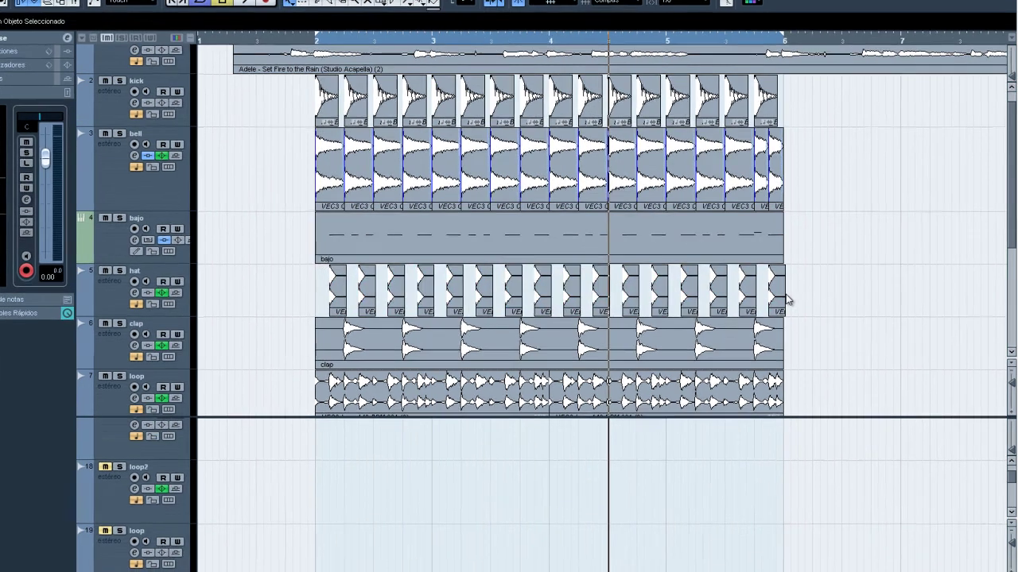
{"action": "left_click", "coordinate": [787, 316]}
{"action": "left_click_drag", "start_coordinate": [789, 321], "coordinate": [785, 322]}
{"action": "left_click", "coordinate": [733, 198]}
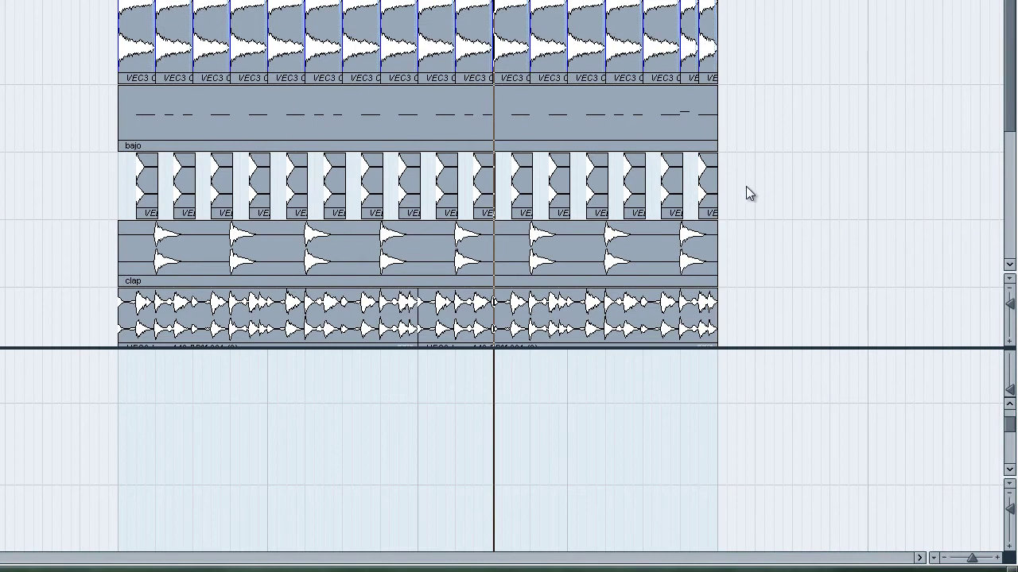
Bounce the hat track's range from bar 2 to bar 6 into a single clip, replacing the separate events.
{"action": "left_click_drag", "start_coordinate": [971, 557], "coordinate": [970, 558]}
{"action": "left_click_drag", "start_coordinate": [603, 201], "coordinate": [68, 195]}
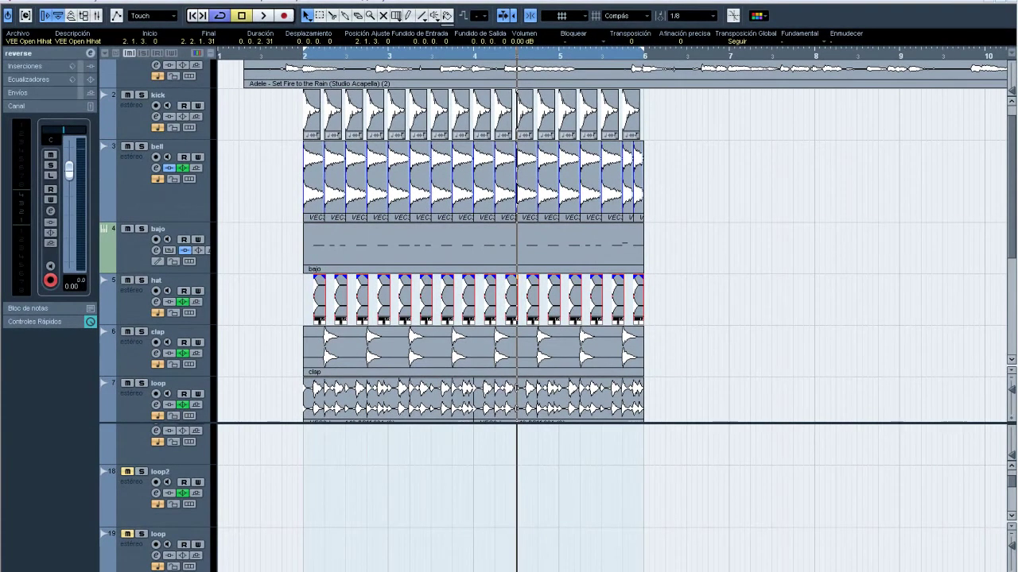
{"action": "left_click", "coordinate": [319, 15]}
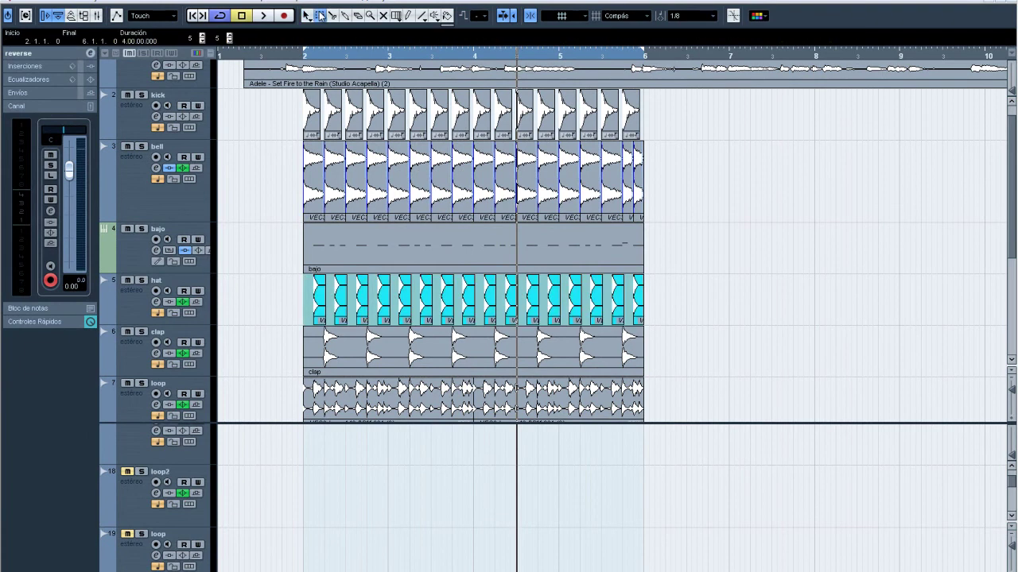
{"action": "left_click", "coordinate": [133, 3]}
{"action": "left_click", "coordinate": [194, 144]}
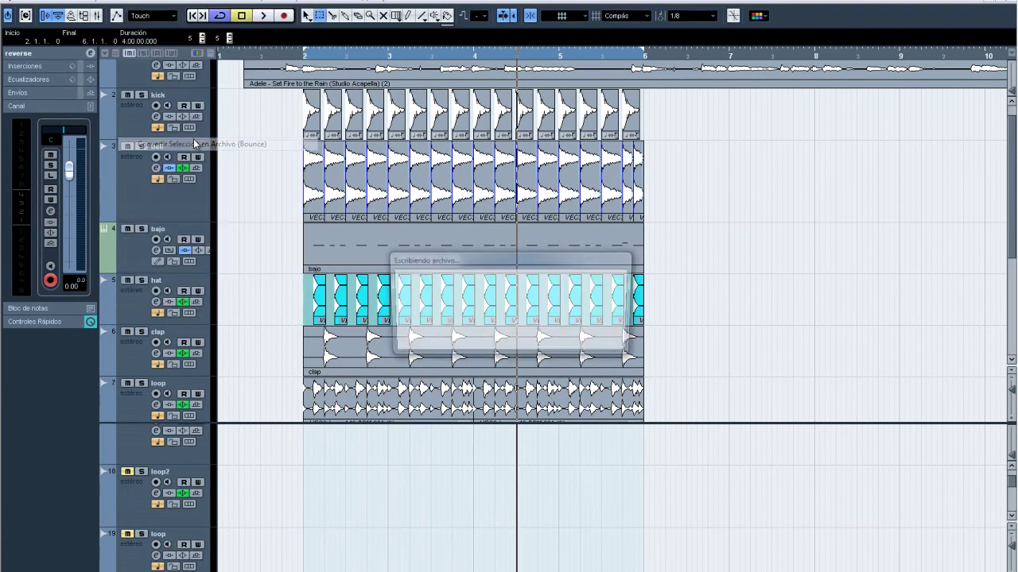
{"action": "left_click", "coordinate": [481, 327]}
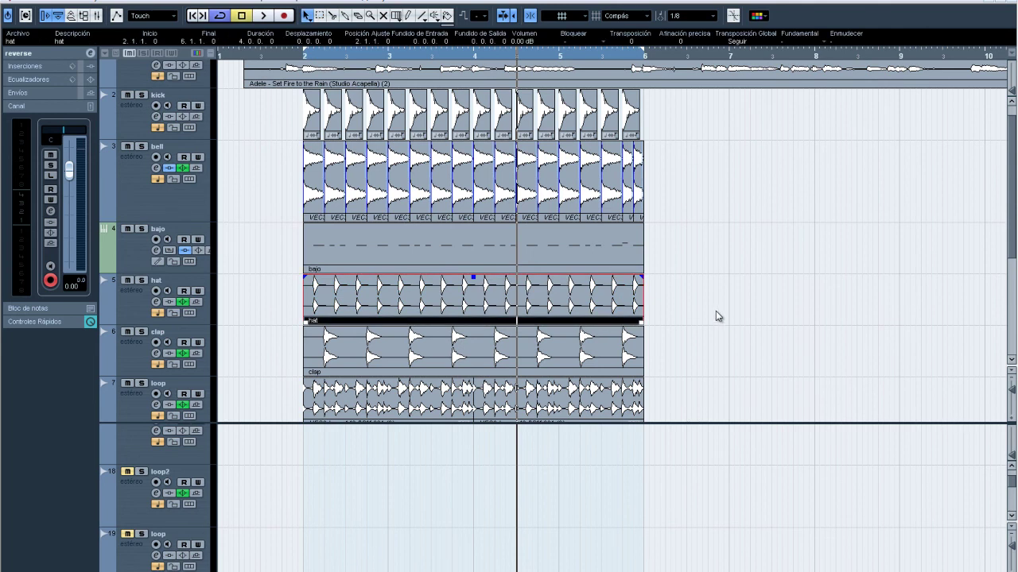
{"action": "scroll", "coordinate": [716, 317], "scroll_direction": "down", "scroll_amount": 3}
{"action": "left_click", "coordinate": [338, 275]}
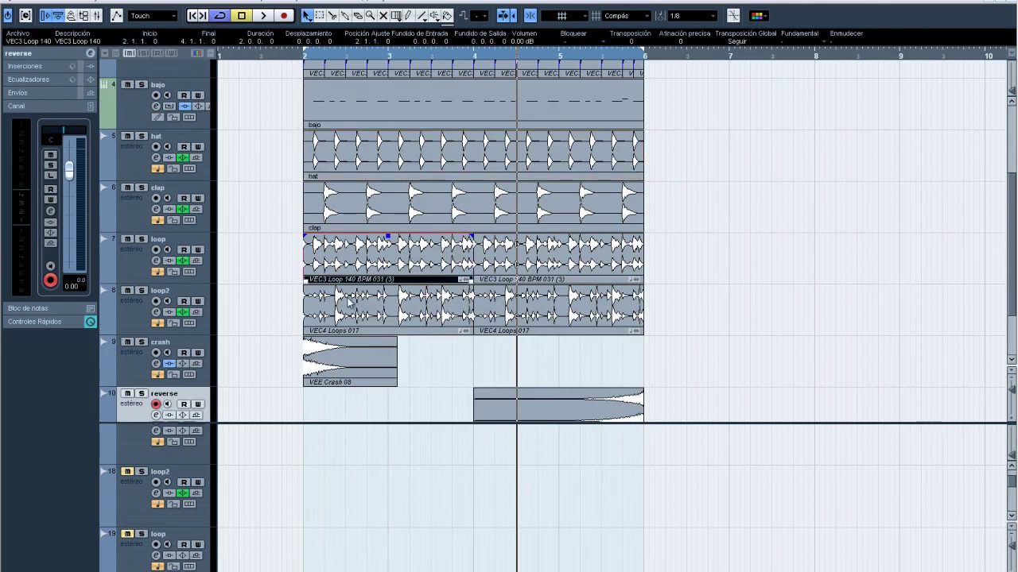
{"action": "scroll", "coordinate": [342, 286], "scroll_direction": "up", "scroll_amount": 3}
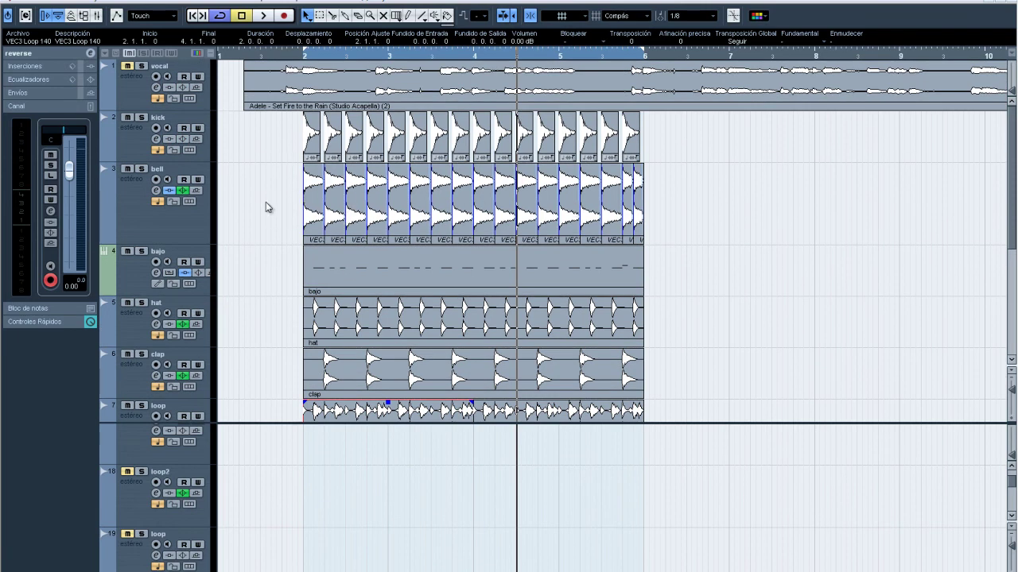
Delete all the audio events on the kick track and remove the kick track itself.
{"action": "left_click", "coordinate": [164, 125]}
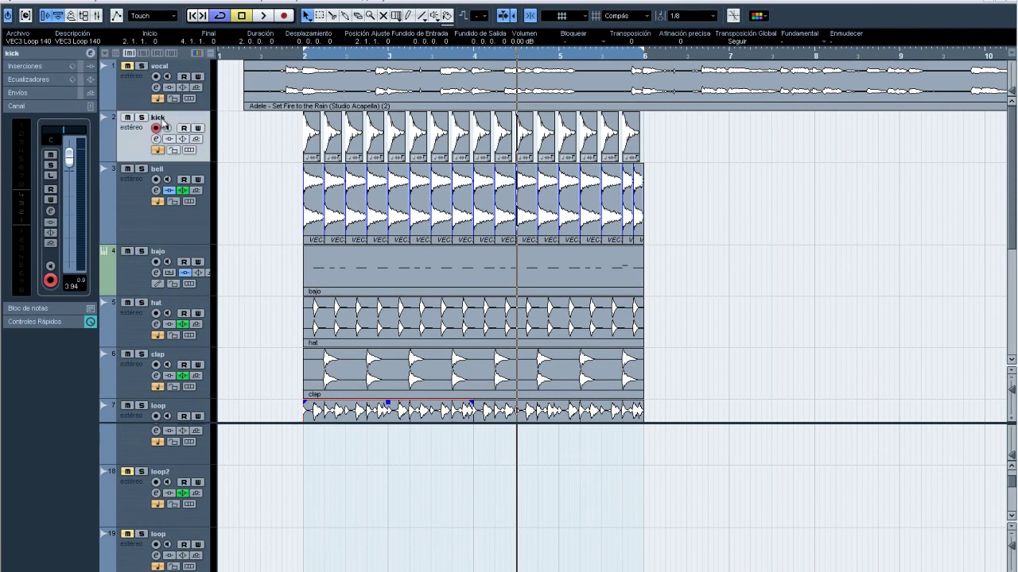
{"action": "left_click", "coordinate": [249, 149]}
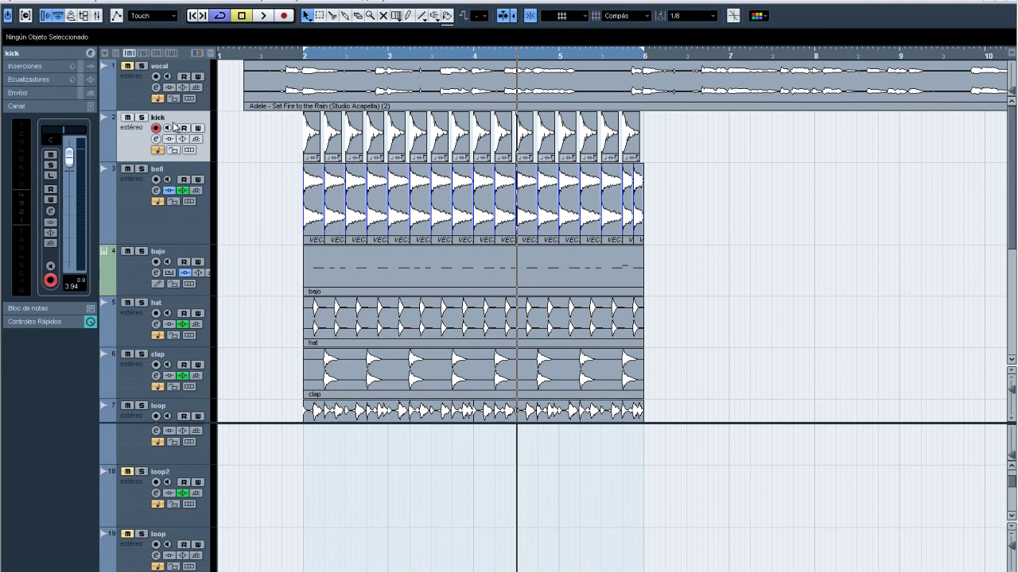
{"action": "left_click_drag", "start_coordinate": [706, 157], "coordinate": [292, 142]}
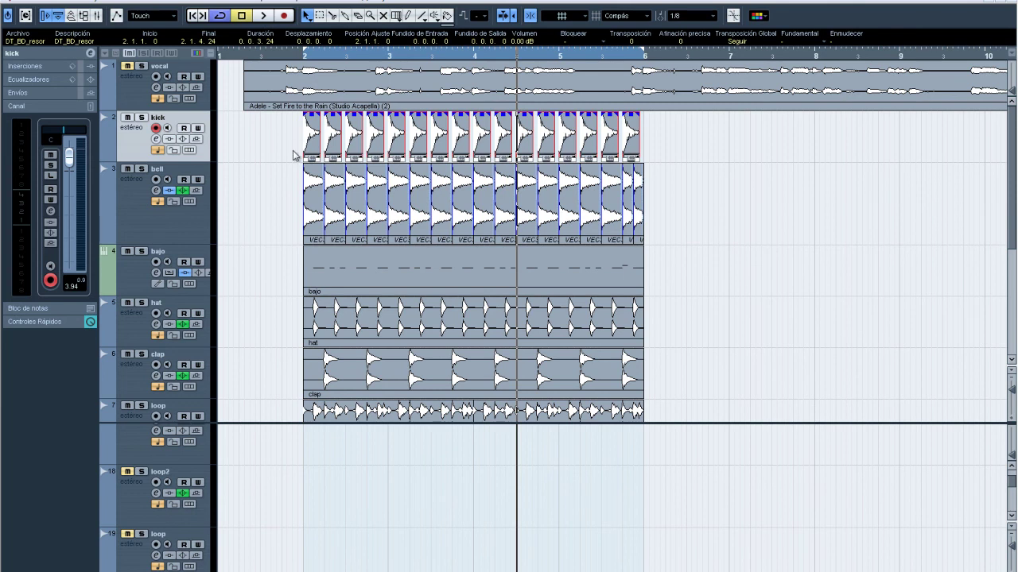
{"action": "left_click", "coordinate": [294, 150]}
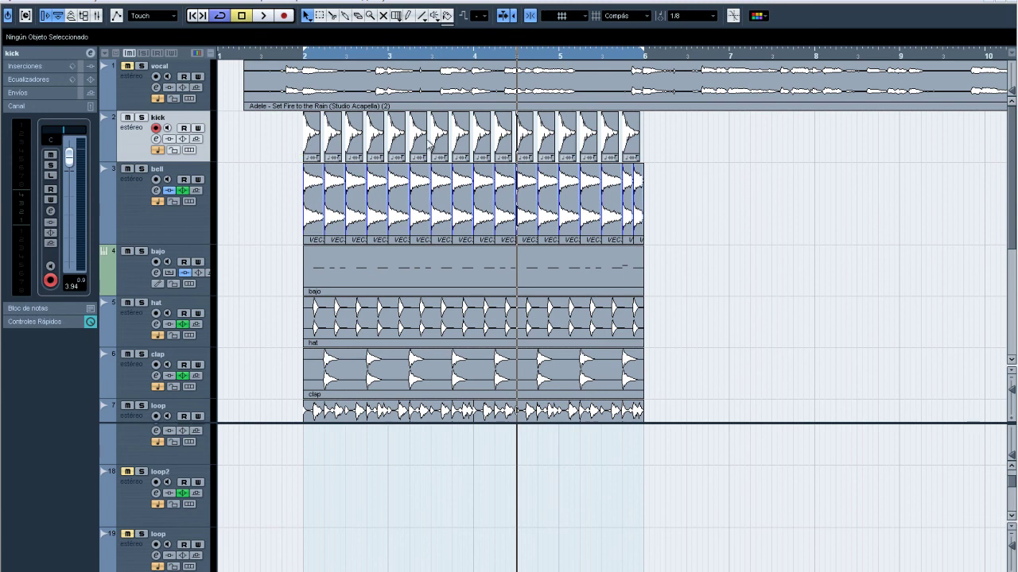
{"action": "left_click_drag", "start_coordinate": [672, 132], "coordinate": [304, 135]}
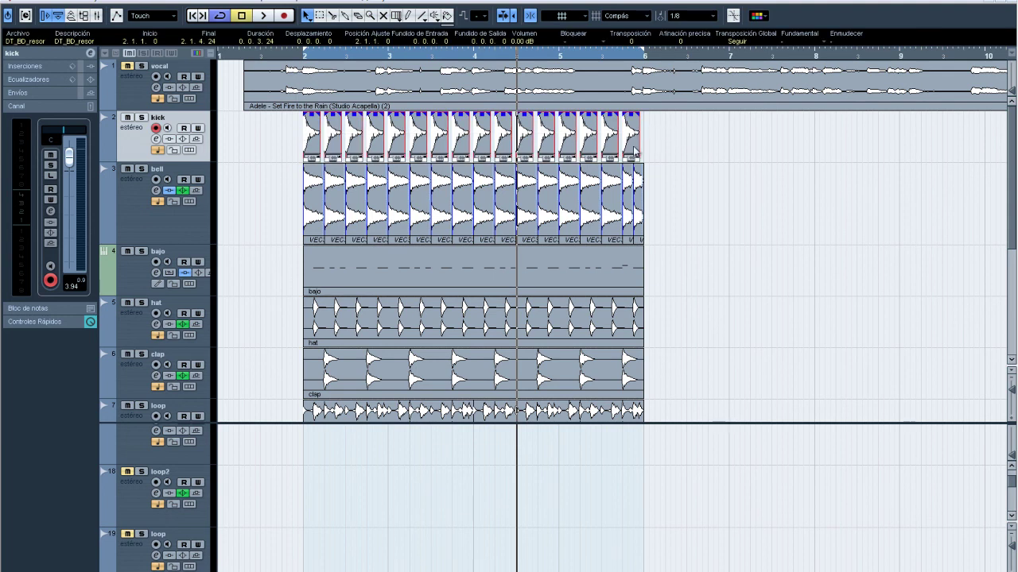
{"action": "key", "text": "Delete"}
{"action": "right_click", "coordinate": [169, 122]}
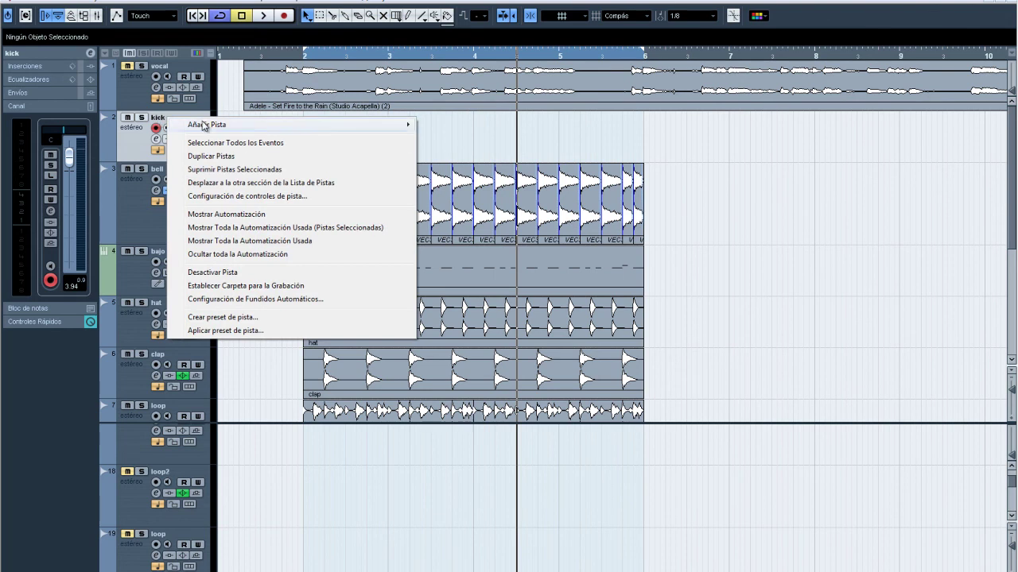
{"action": "left_click", "coordinate": [136, 142]}
{"action": "key", "text": "Delete"}
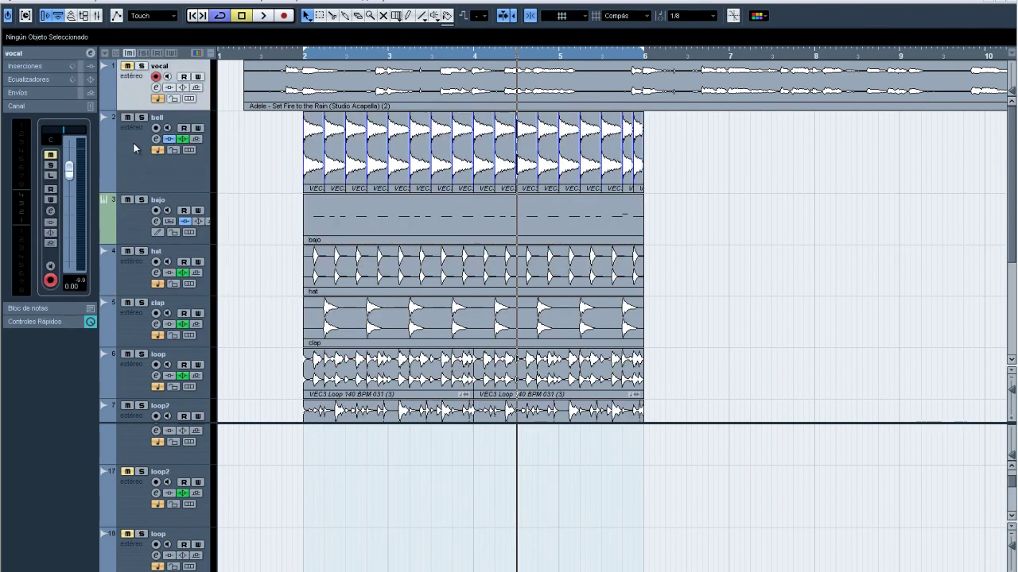
Add one Kontakt 5 instrument track directly above the bell track and place the playback cursor at bar 2.
{"action": "right_click", "coordinate": [138, 148]}
{"action": "mouse_move", "coordinate": [205, 167]}
{"action": "left_click", "coordinate": [490, 171]}
{"action": "left_click", "coordinate": [560, 163]}
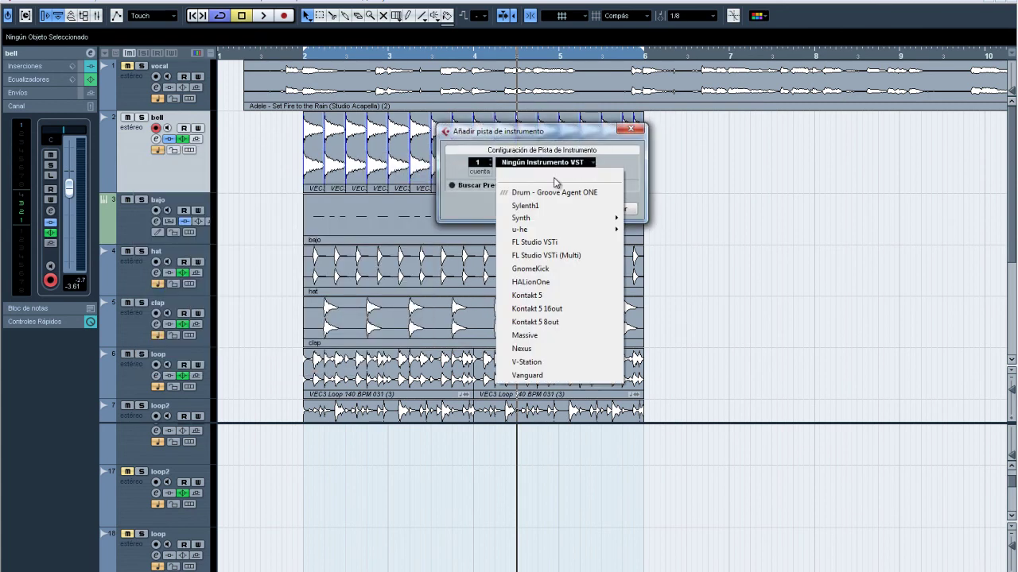
{"action": "left_click", "coordinate": [550, 297]}
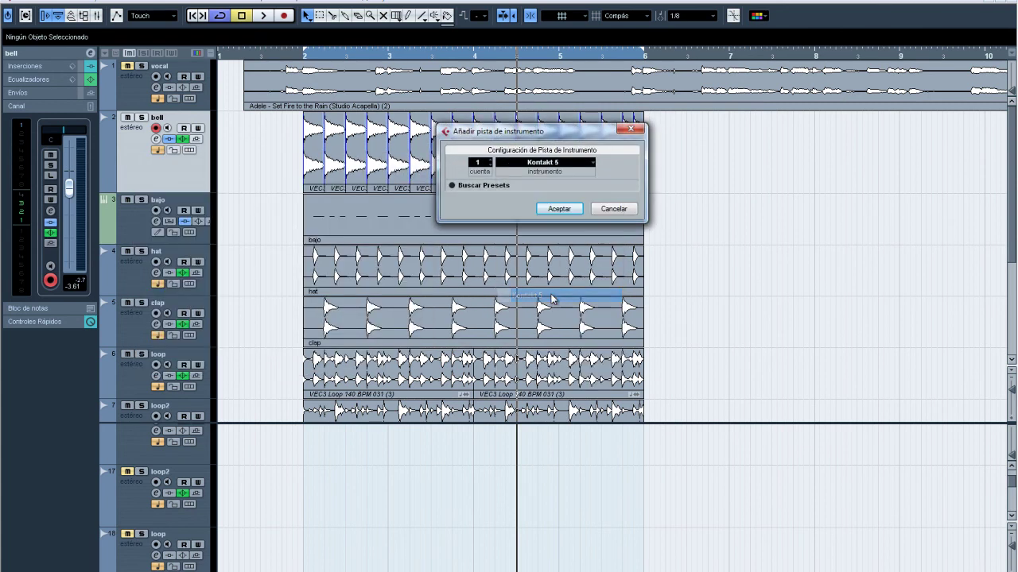
{"action": "left_click", "coordinate": [549, 210]}
{"action": "left_click_drag", "start_coordinate": [176, 202], "coordinate": [177, 143]}
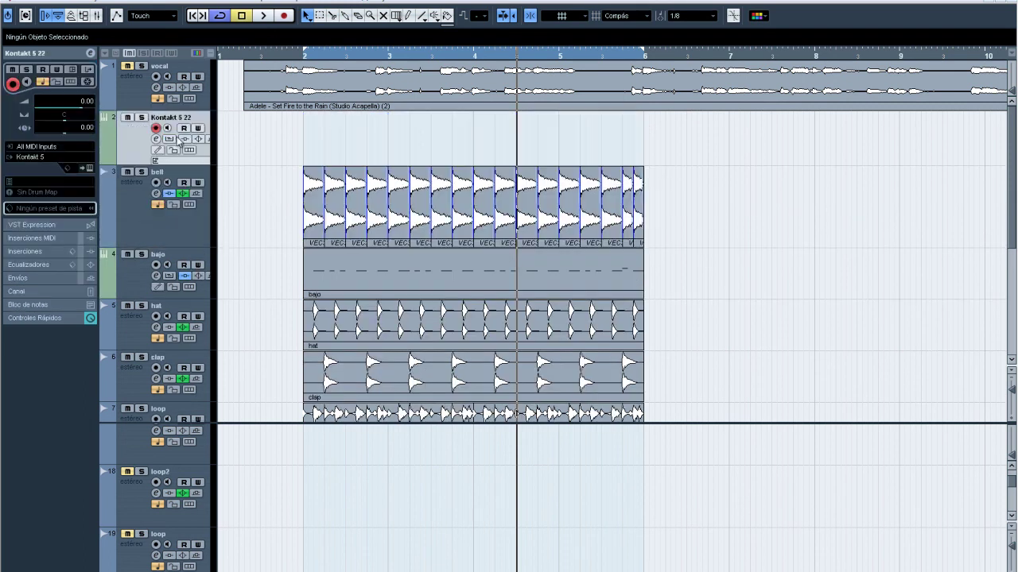
{"action": "left_click", "coordinate": [304, 56]}
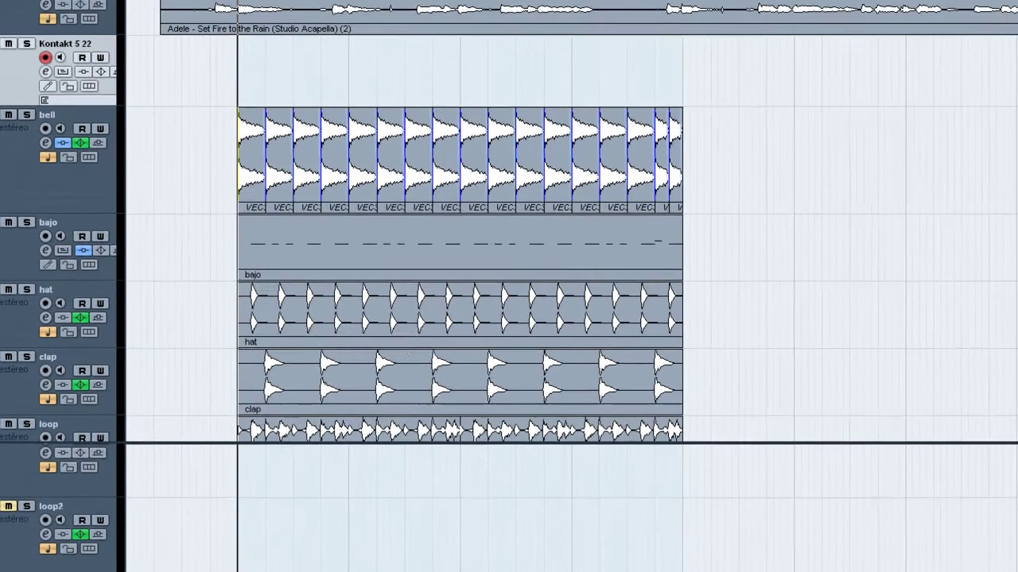
{"action": "left_click", "coordinate": [87, 166]}
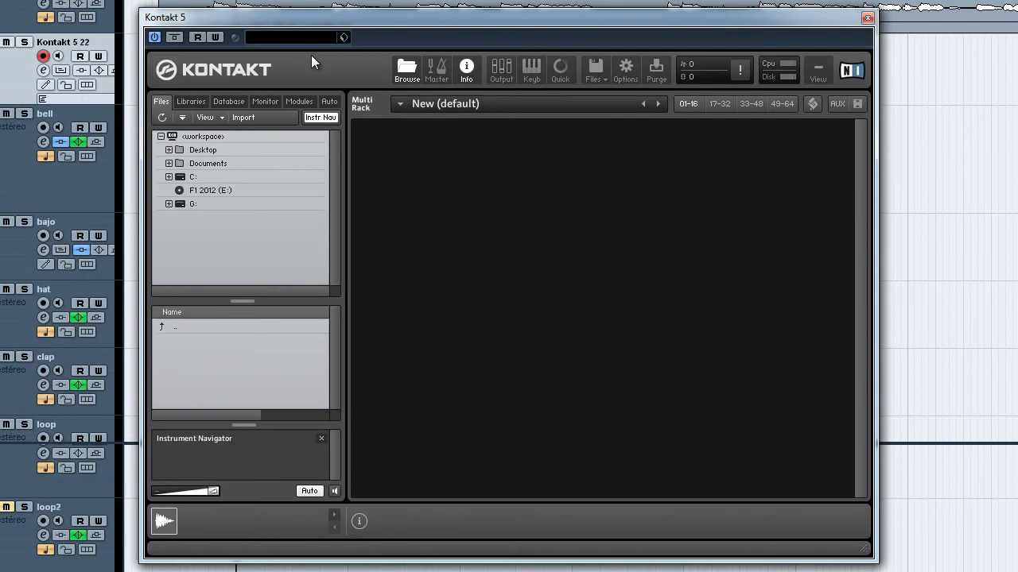
{"action": "left_click", "coordinate": [866, 18]}
{"action": "left_click", "coordinate": [422, 162]}
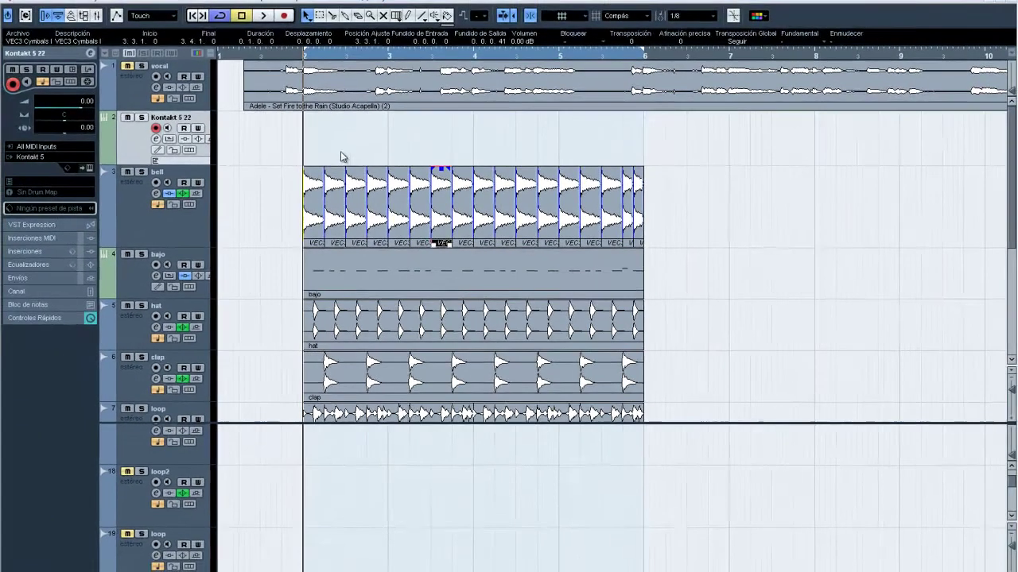
{"action": "left_click", "coordinate": [340, 151]}
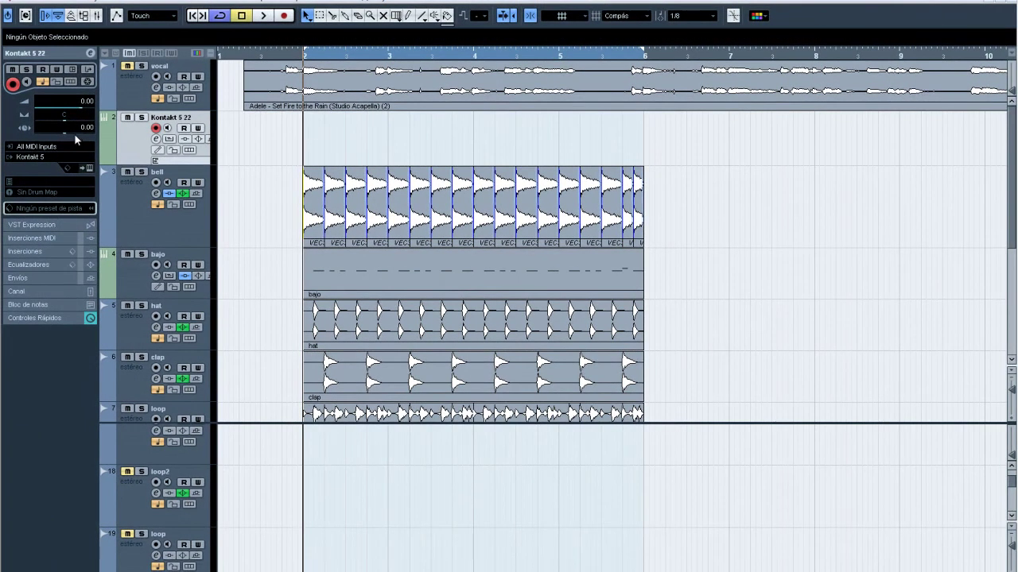
Open the Kontakt 5 instrument and browse drive G: to the Samples Produccion folder inside "Descargas, ISOS, etc".
{"action": "left_click", "coordinate": [89, 167]}
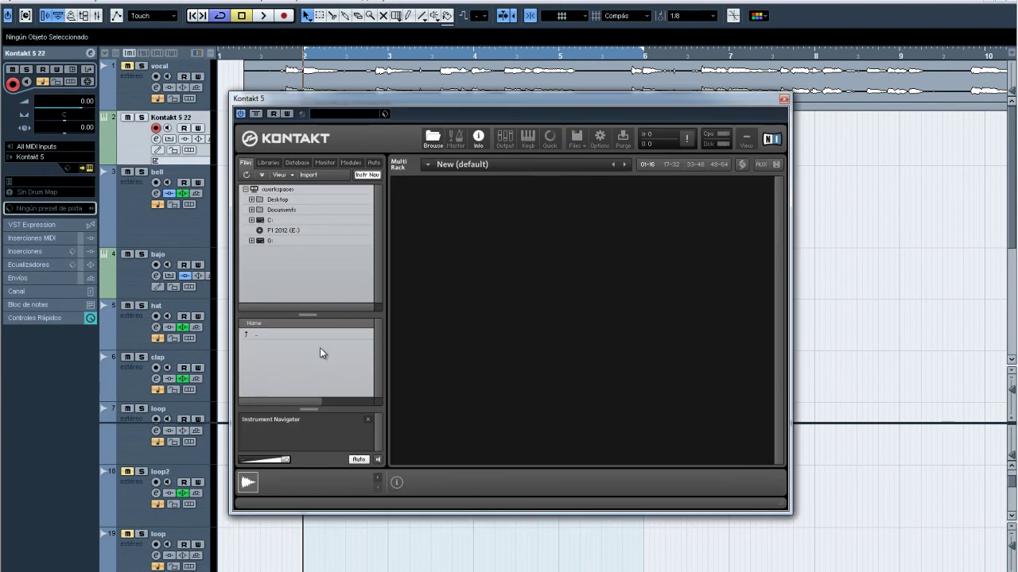
{"action": "left_click", "coordinate": [253, 240]}
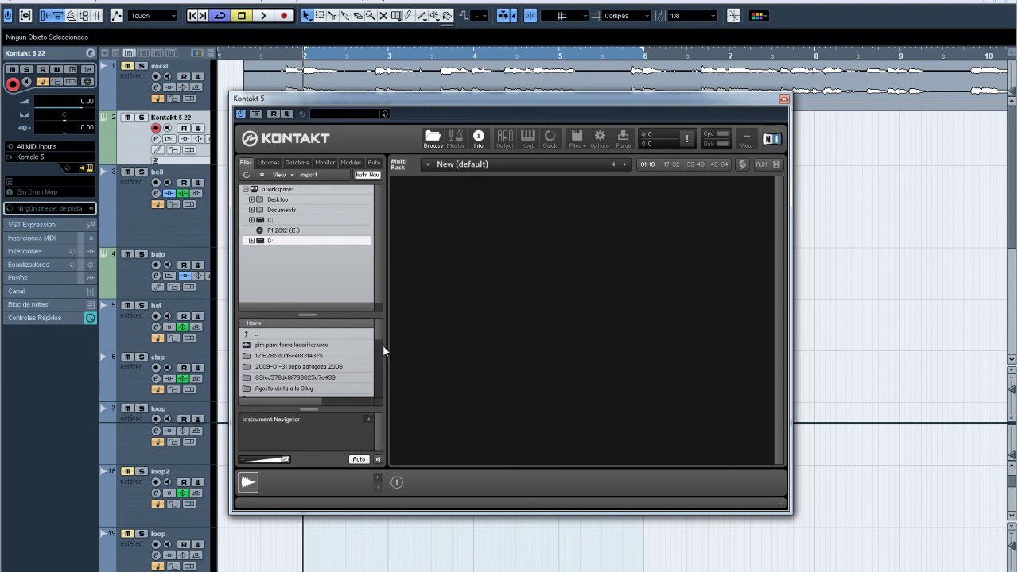
{"action": "scroll", "coordinate": [382, 350], "scroll_direction": "down", "scroll_amount": 5}
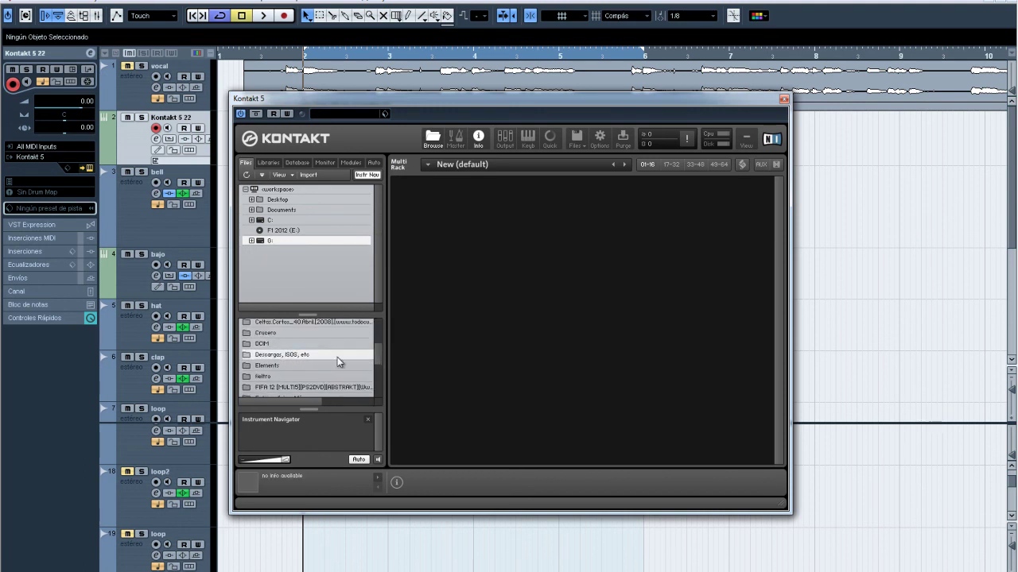
{"action": "double_click", "coordinate": [301, 358]}
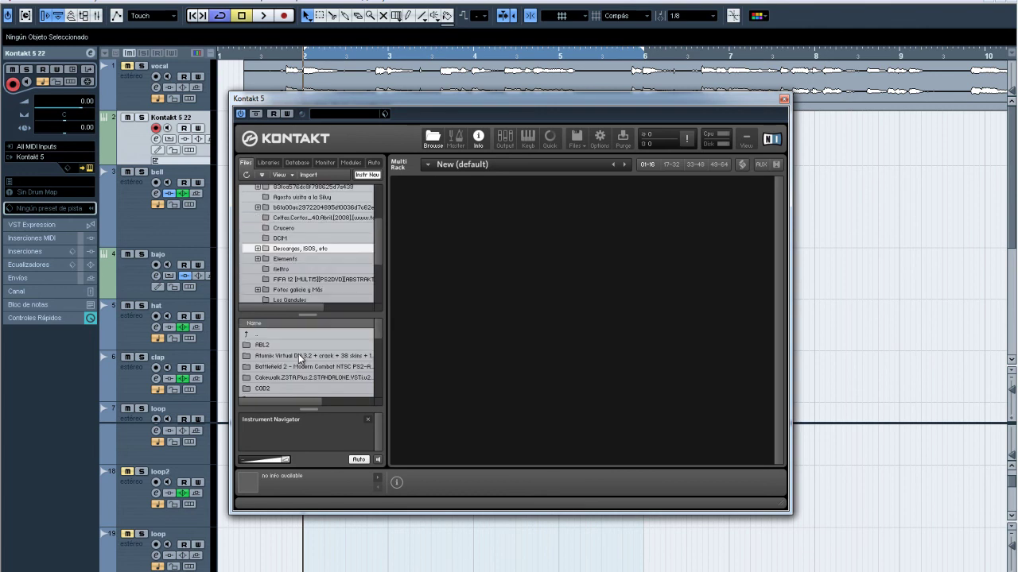
{"action": "scroll", "coordinate": [372, 358], "scroll_direction": "down", "scroll_amount": 10}
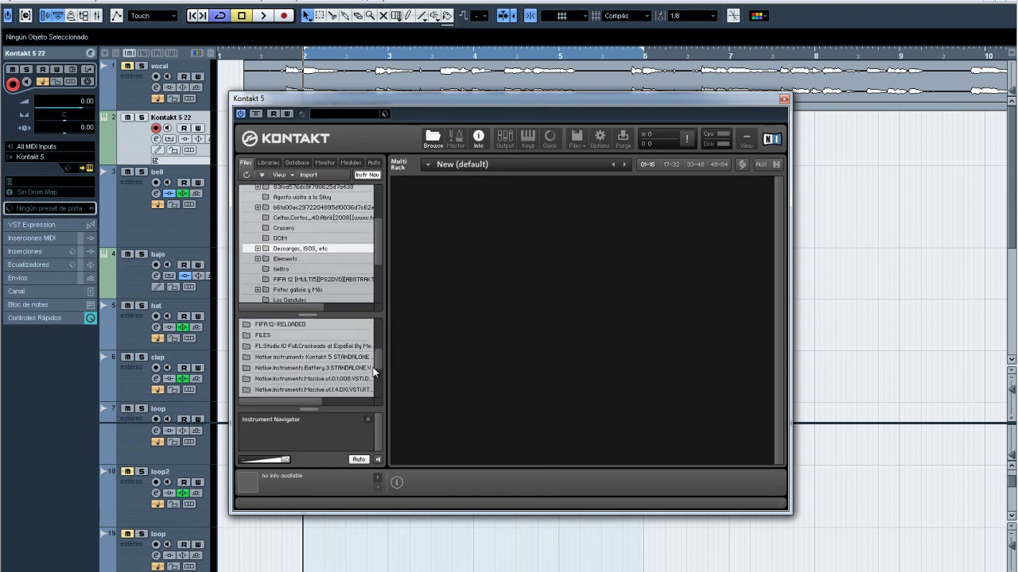
{"action": "double_click", "coordinate": [282, 358]}
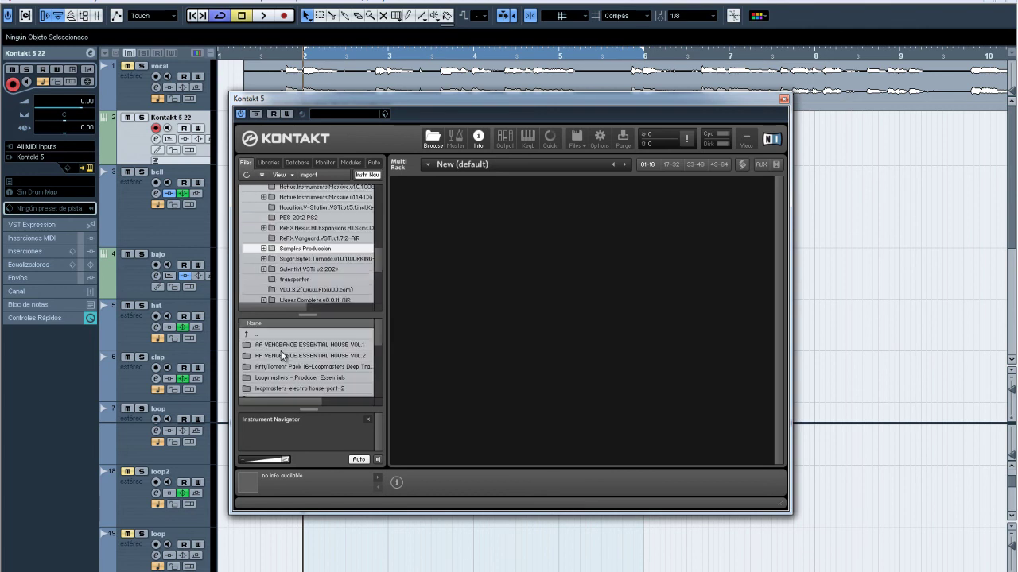
Open the Bds folder under Drum Hits in the ArtyTorrent Pack 16-Loopmasters sample pack.
{"action": "scroll", "coordinate": [328, 354], "scroll_direction": "down", "scroll_amount": 8}
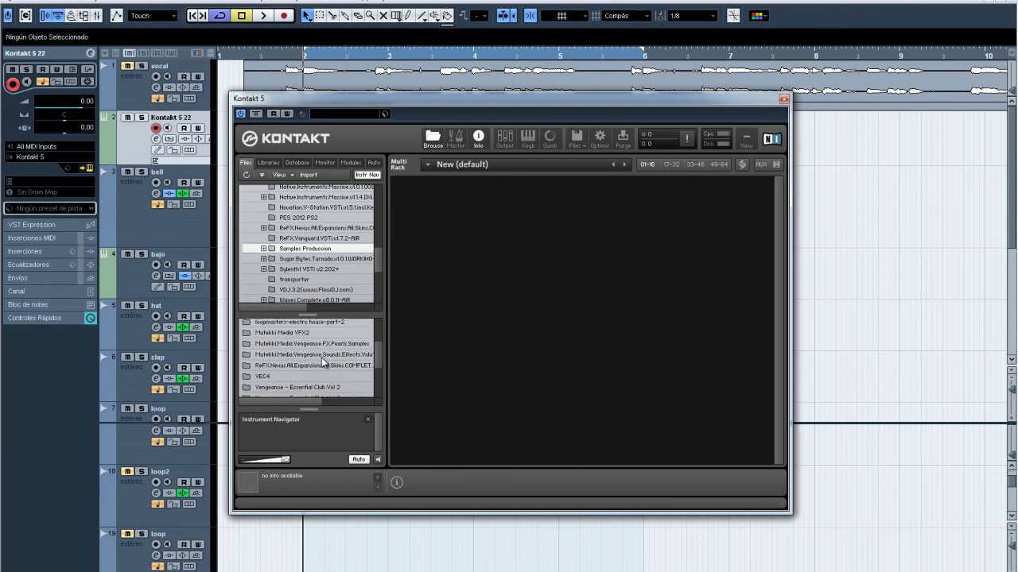
{"action": "scroll", "coordinate": [306, 350], "scroll_direction": "up", "scroll_amount": 7}
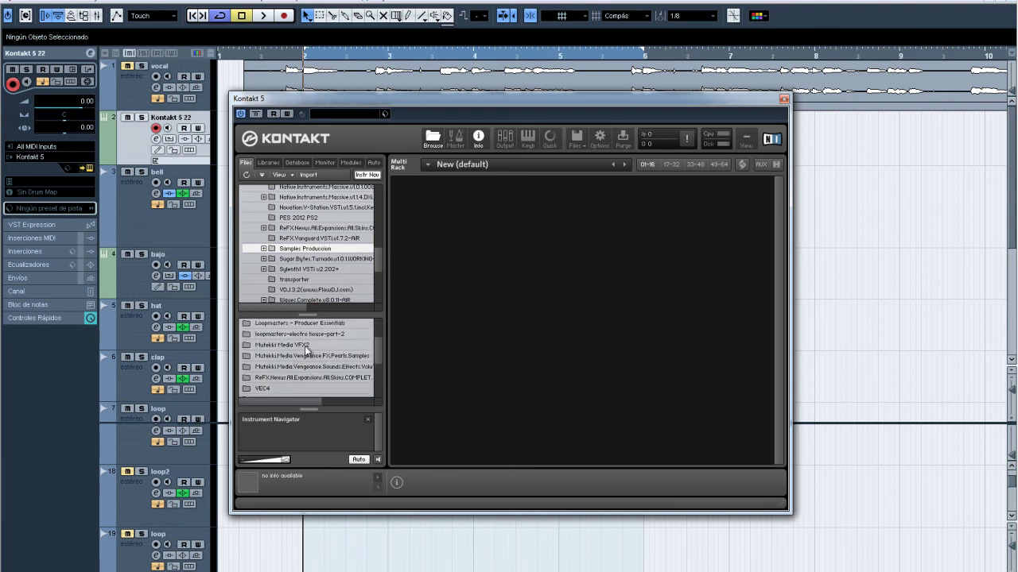
{"action": "double_click", "coordinate": [307, 330]}
{"action": "left_click", "coordinate": [299, 356]}
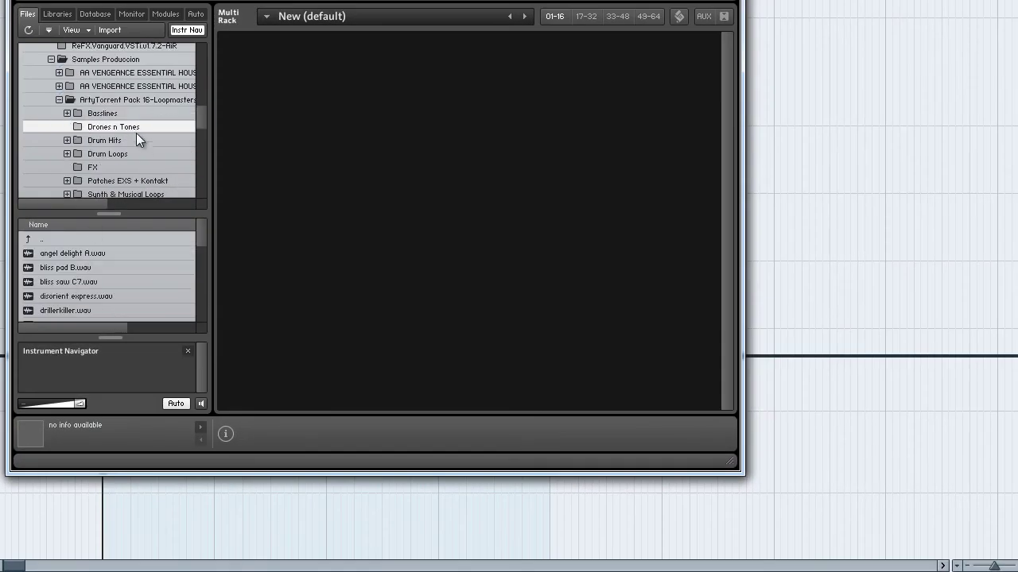
{"action": "left_click", "coordinate": [102, 143]}
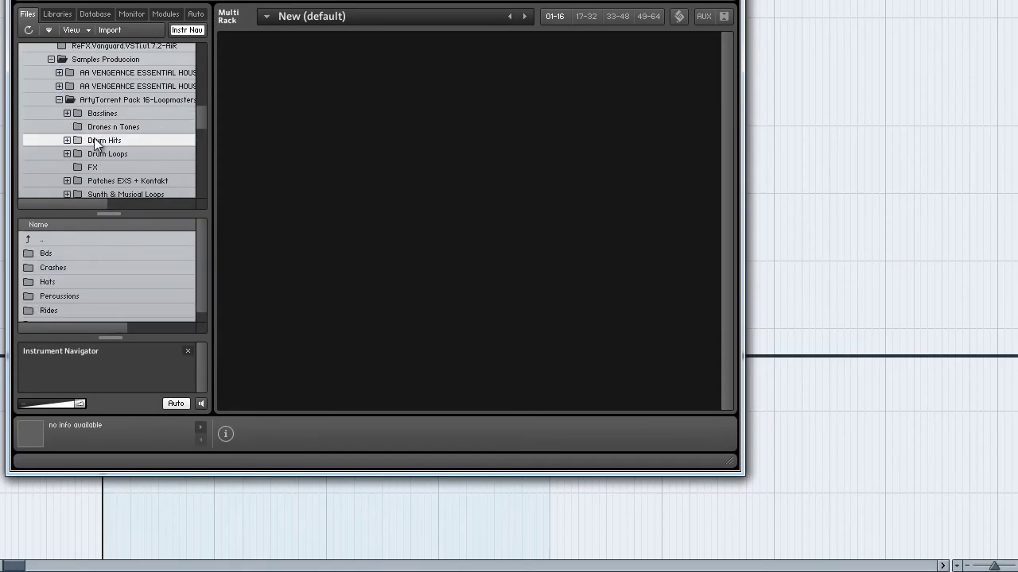
{"action": "left_click", "coordinate": [52, 252]}
Load DT_BD_resor.wav into the Kontakt rack as an instrument, raise its volume slightly and close the plug-in window.
{"action": "left_click_drag", "start_coordinate": [200, 229], "coordinate": [193, 305]}
{"action": "left_click_drag", "start_coordinate": [88, 280], "coordinate": [301, 216]}
{"action": "left_click_drag", "start_coordinate": [383, 153], "coordinate": [287, 141]}
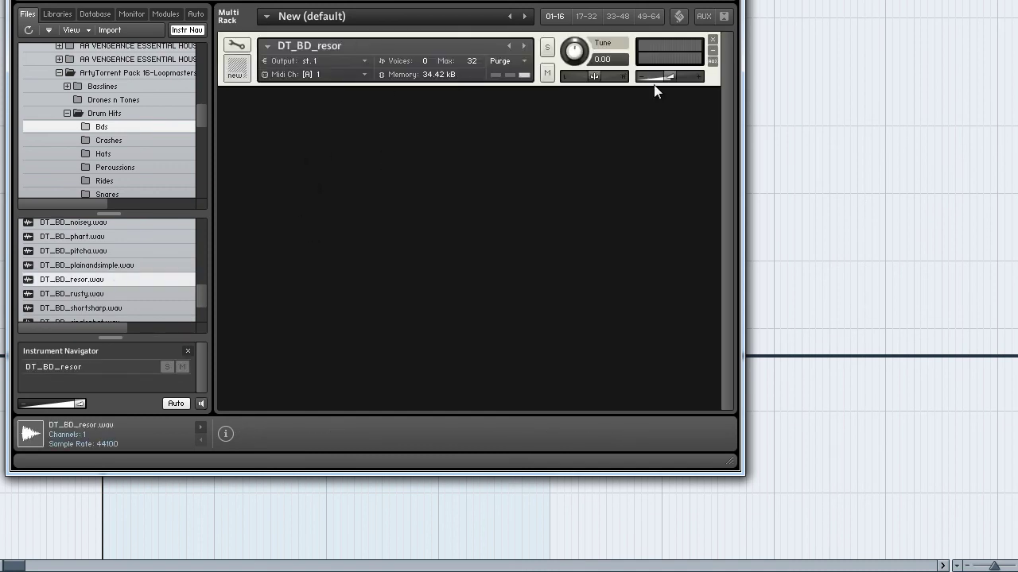
{"action": "left_click_drag", "start_coordinate": [666, 77], "coordinate": [676, 78]}
{"action": "left_click", "coordinate": [778, 89]}
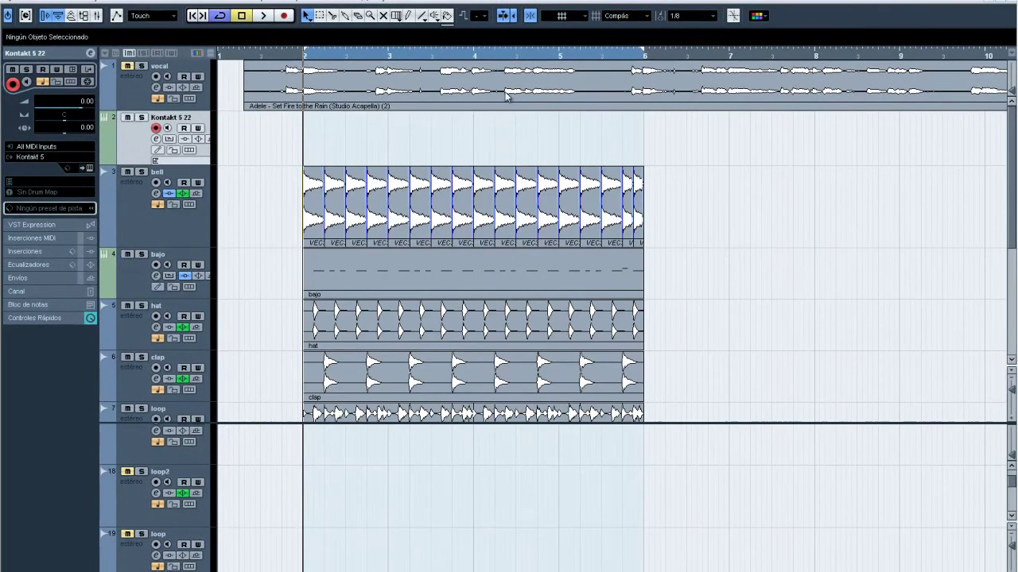
Draw an empty MIDI part on the Kontakt track from bar 2 to bar 6.
{"action": "right_click", "coordinate": [295, 154]}
{"action": "left_click", "coordinate": [326, 161]}
{"action": "left_click_drag", "start_coordinate": [311, 146], "coordinate": [655, 147]}
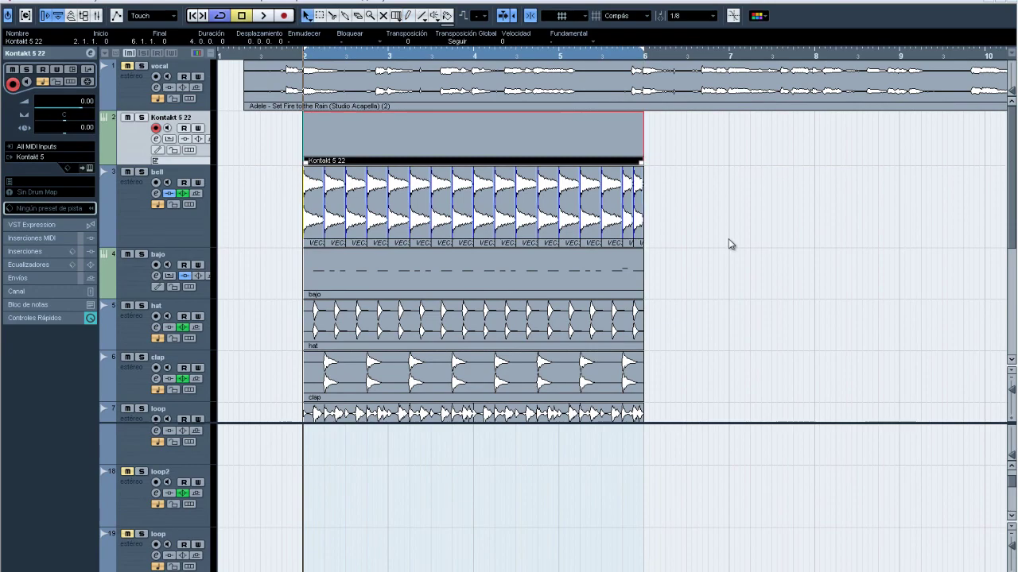
Fill the Kontakt MIDI part with consecutive quarter-length C3 notes from bar 2 to bar 6.
{"action": "double_click", "coordinate": [516, 134]}
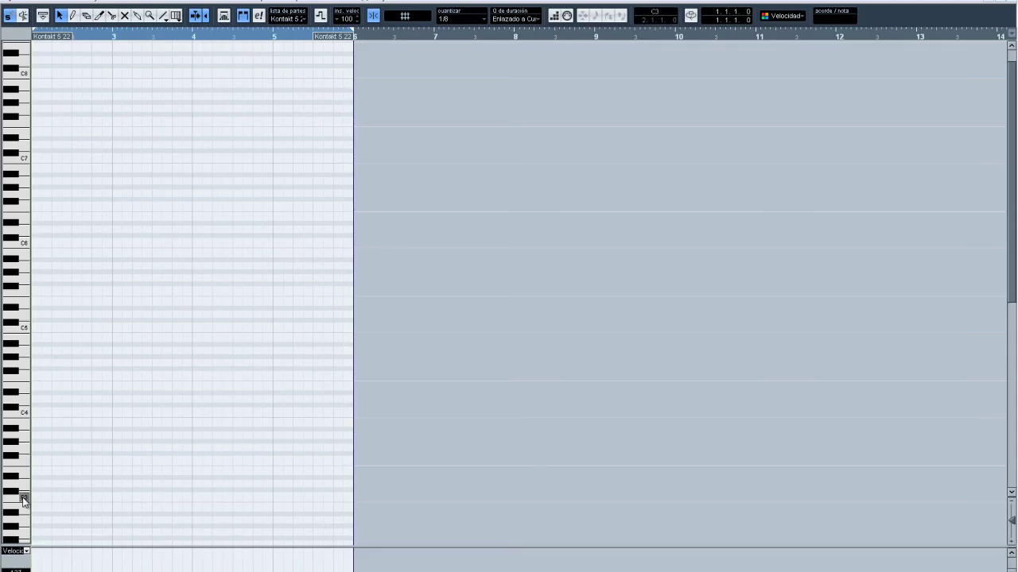
{"action": "scroll", "coordinate": [24, 205], "scroll_direction": "down", "scroll_amount": 3}
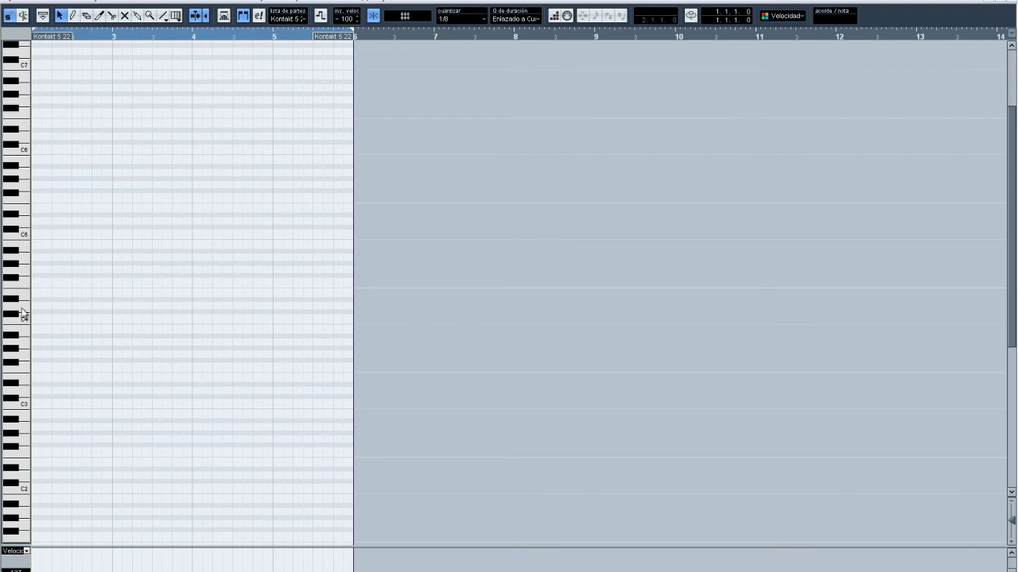
{"action": "key", "text": "8"}
{"action": "mouse_move", "coordinate": [36, 404]}
{"action": "left_mouse_down"}
{"action": "mouse_move", "coordinate": [220, 414]}
{"action": "mouse_move", "coordinate": [395, 406]}
{"action": "left_mouse_up"}
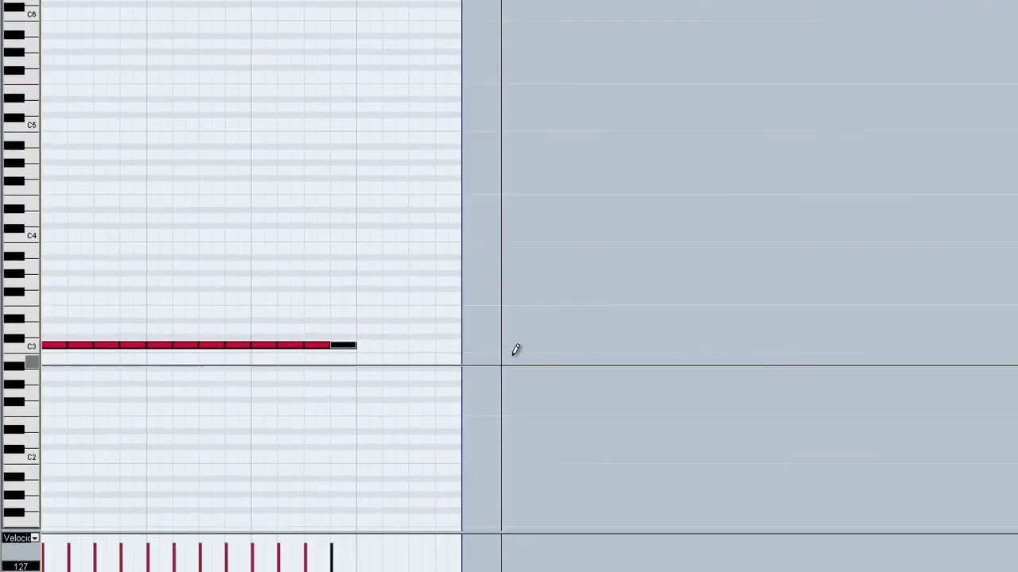
{"action": "left_click_drag", "start_coordinate": [514, 354], "coordinate": [515, 353]}
{"action": "right_click", "coordinate": [515, 353]}
{"action": "left_click", "coordinate": [514, 355]}
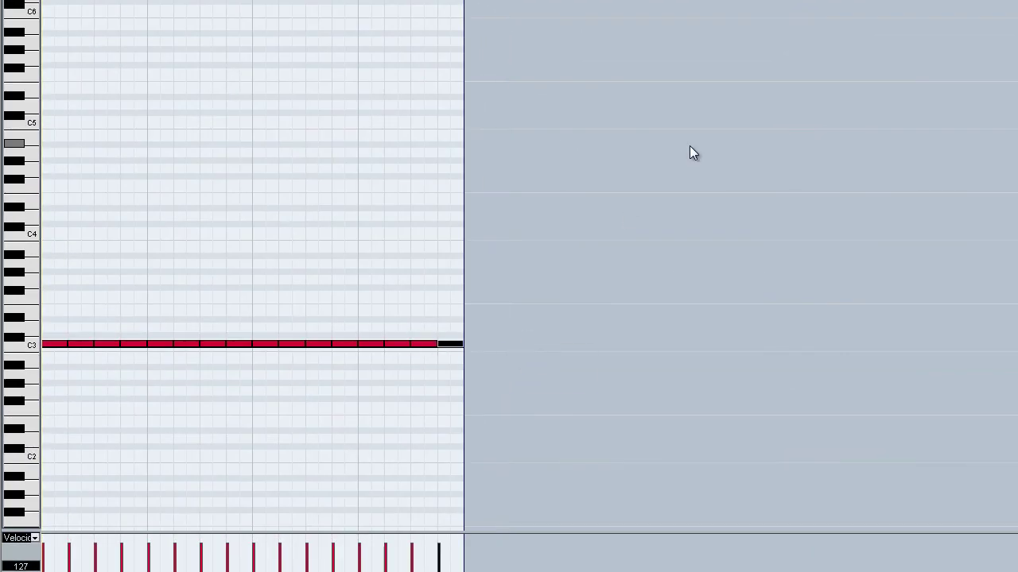
Try shortening the last C3 note, play the pattern, and stretch the note back to bar 6.
{"action": "mouse_move", "coordinate": [463, 345]}
{"action": "left_mouse_down"}
{"action": "mouse_move", "coordinate": [443, 347]}
{"action": "mouse_move", "coordinate": [456, 347]}
{"action": "left_mouse_up"}
{"action": "key", "text": "space"}
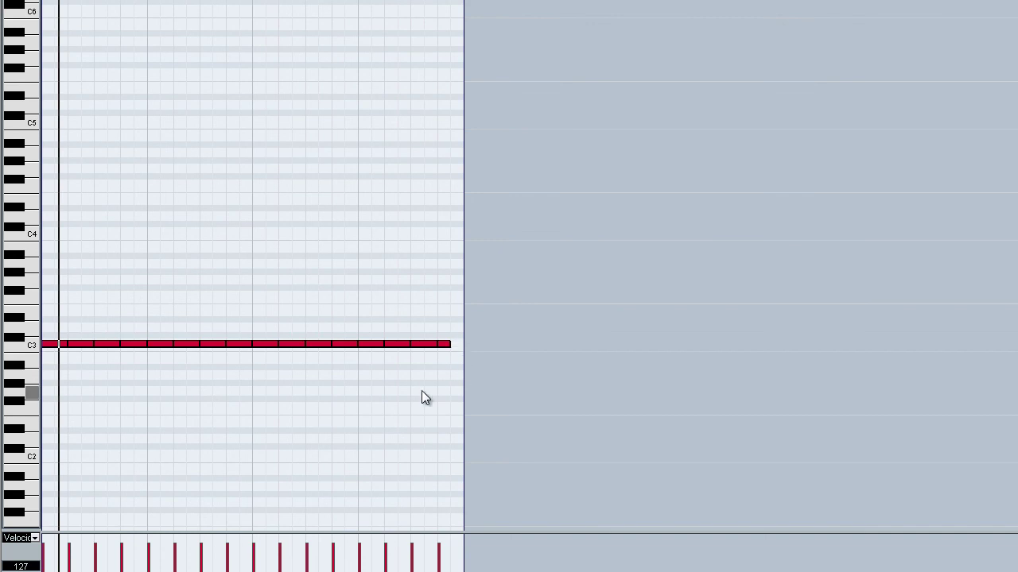
{"action": "left_click_drag", "start_coordinate": [448, 345], "coordinate": [462, 345]}
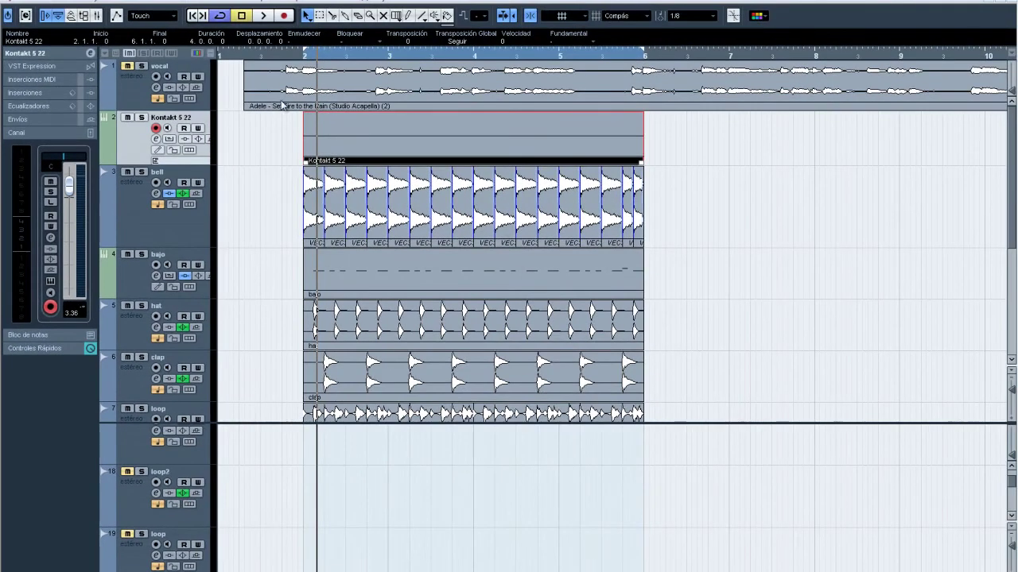
Play the section from bar 2 and set the Kontakt 5 22 track's volume to 2.91.
{"action": "left_click", "coordinate": [305, 57]}
{"action": "key", "text": "space"}
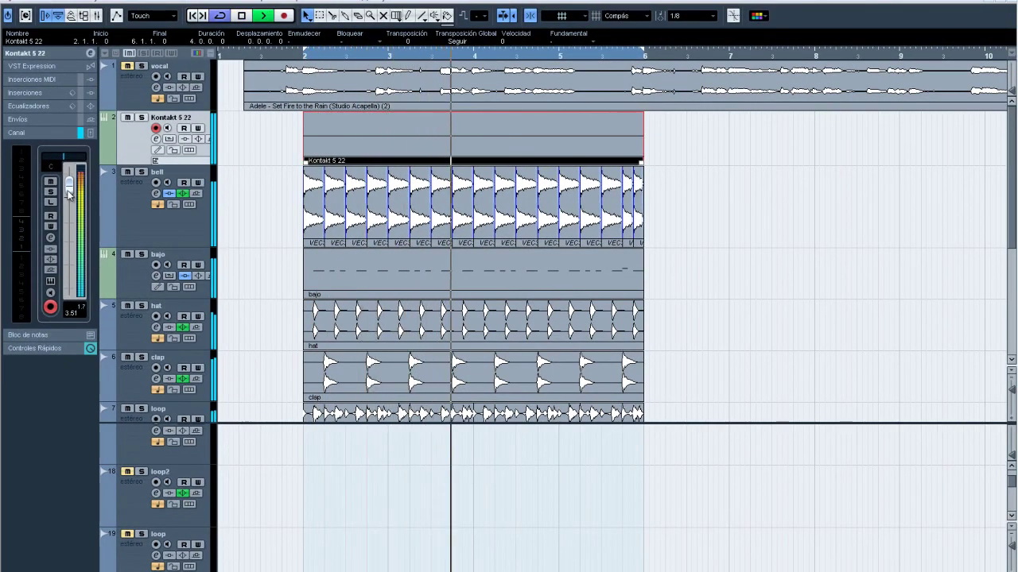
{"action": "key", "text": "space"}
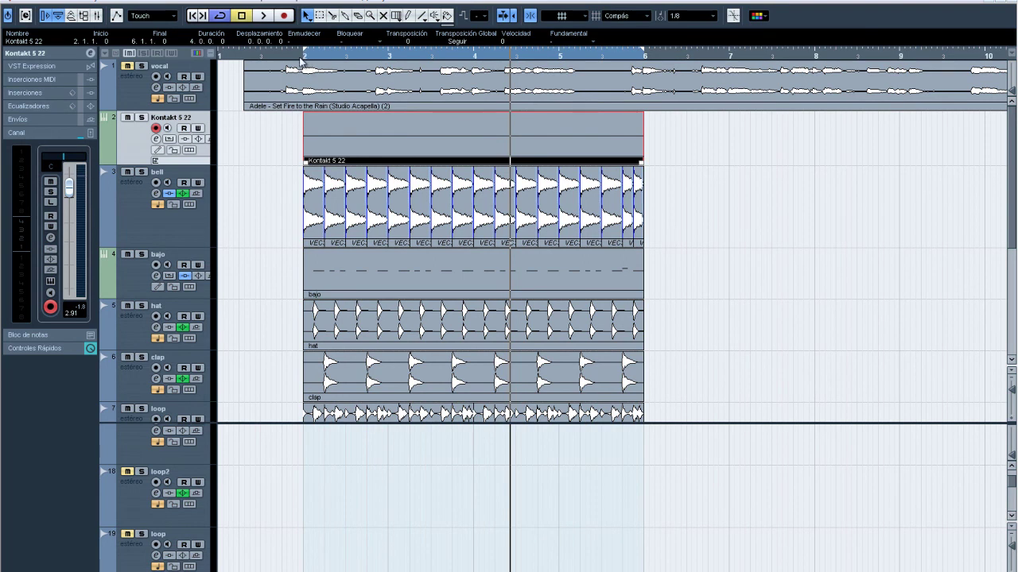
Restart playback from bar 2 and rename the Kontakt 5 22 track as kick.
{"action": "left_click", "coordinate": [305, 56]}
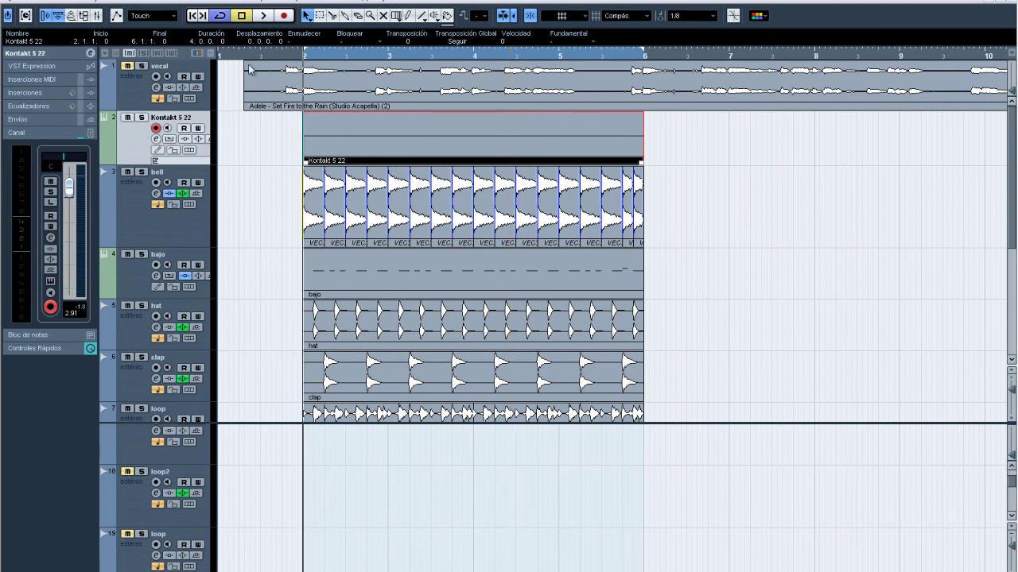
{"action": "key", "text": "space"}
{"action": "double_click", "coordinate": [171, 118]}
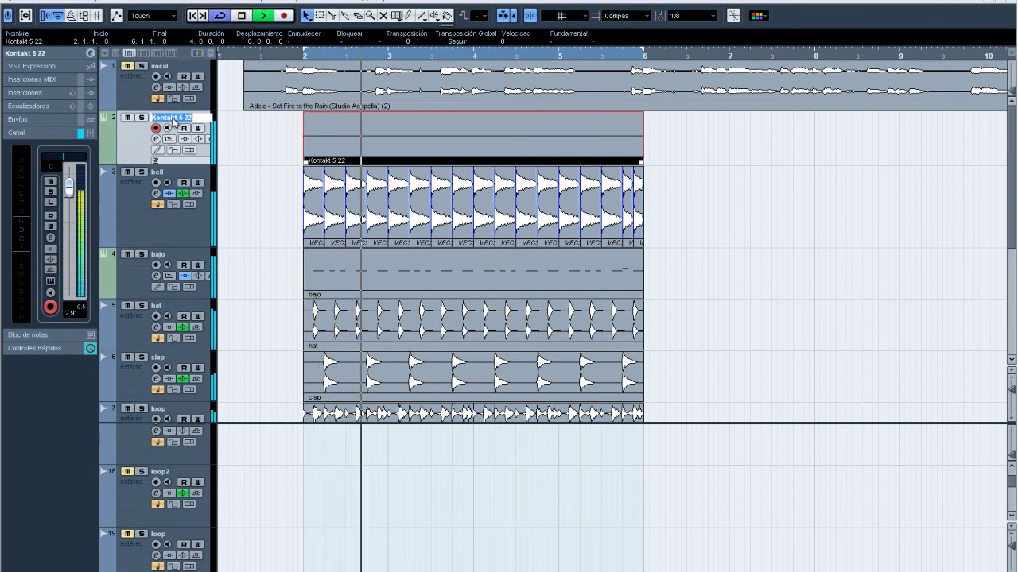
{"action": "type", "text": "kick"}
{"action": "key", "text": "Return"}
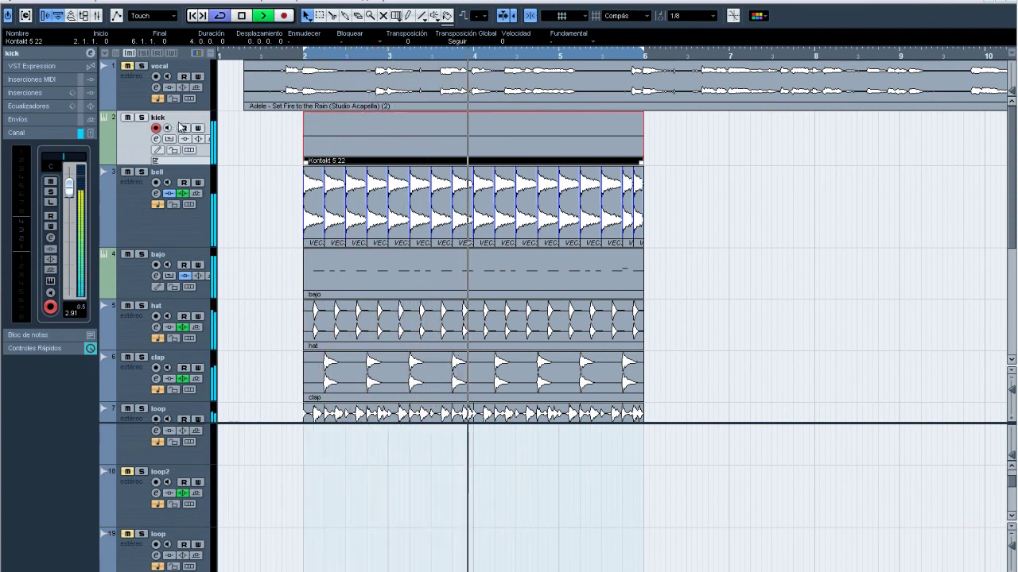
Stop playback after reviewing the lower tracks, return the playhead to bar 2 and deselect the kick part.
{"action": "scroll", "coordinate": [988, 211], "scroll_direction": "down", "scroll_amount": 4}
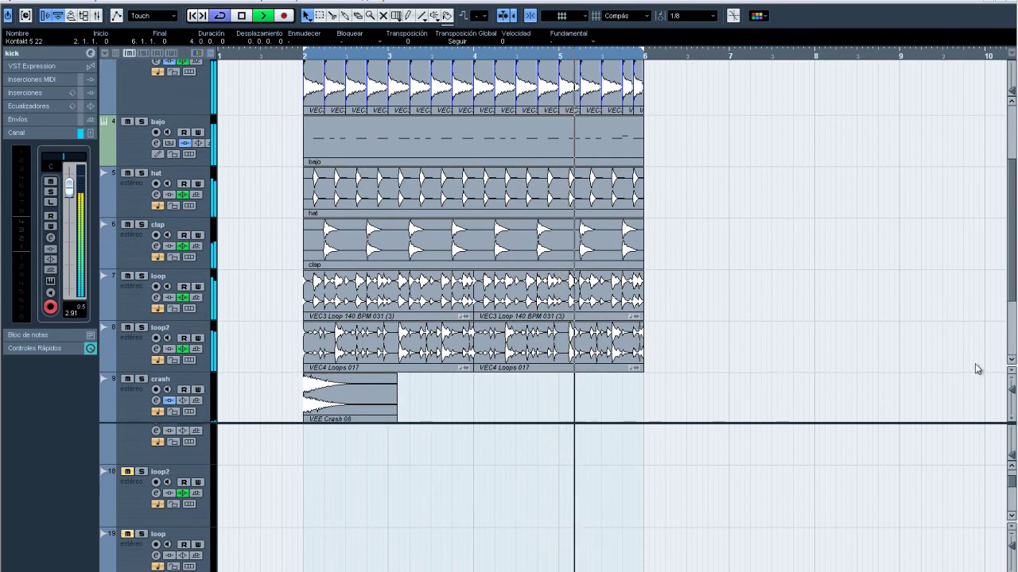
{"action": "key", "text": "space"}
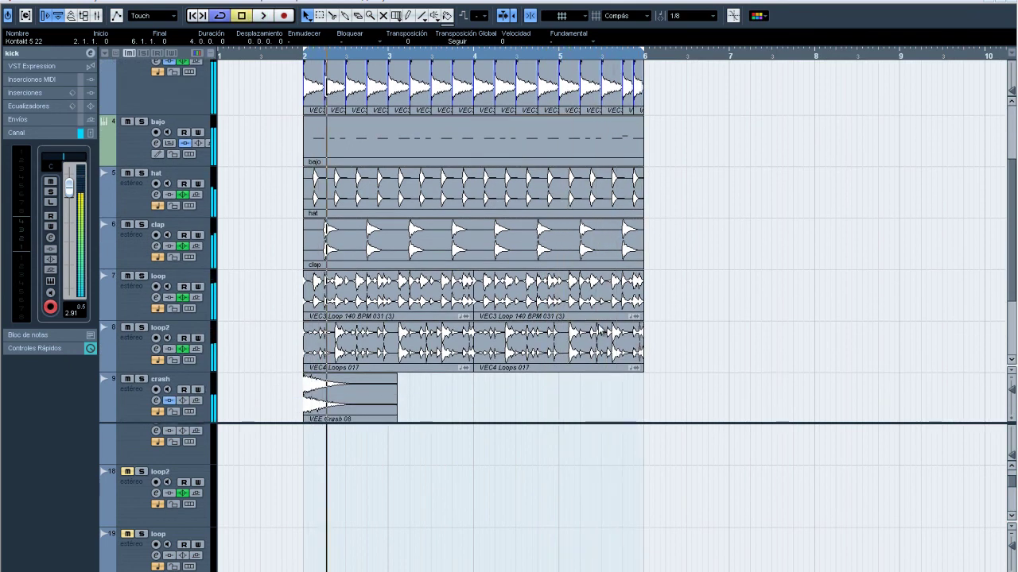
{"action": "scroll", "coordinate": [755, 310], "scroll_direction": "up", "scroll_amount": 4}
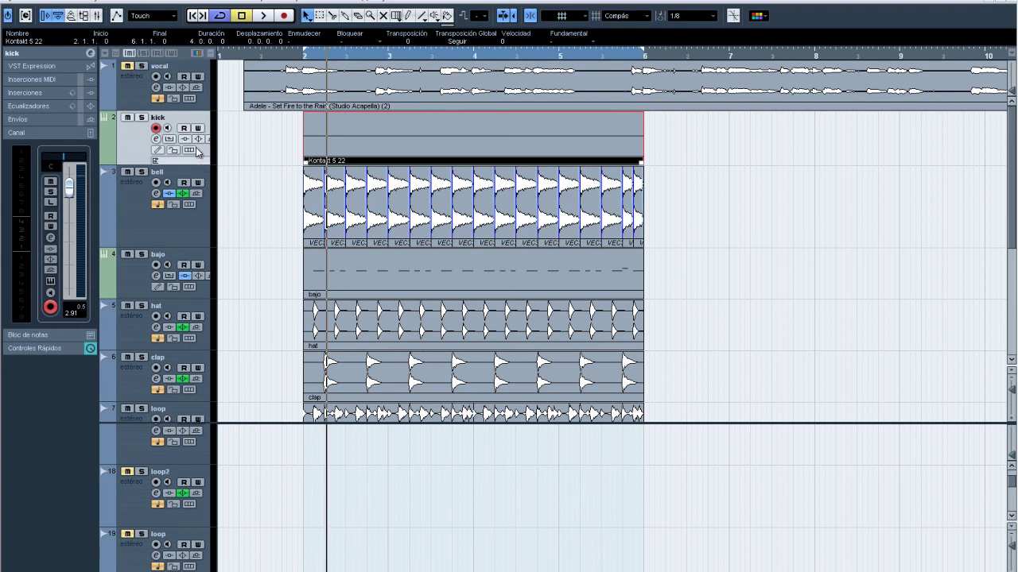
{"action": "left_click", "coordinate": [304, 59]}
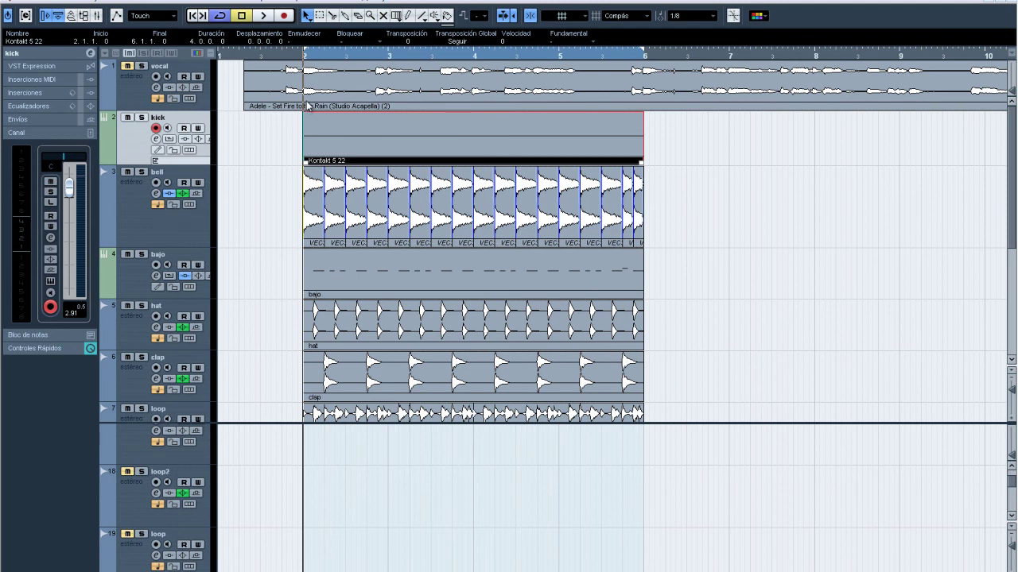
{"action": "left_click", "coordinate": [669, 186]}
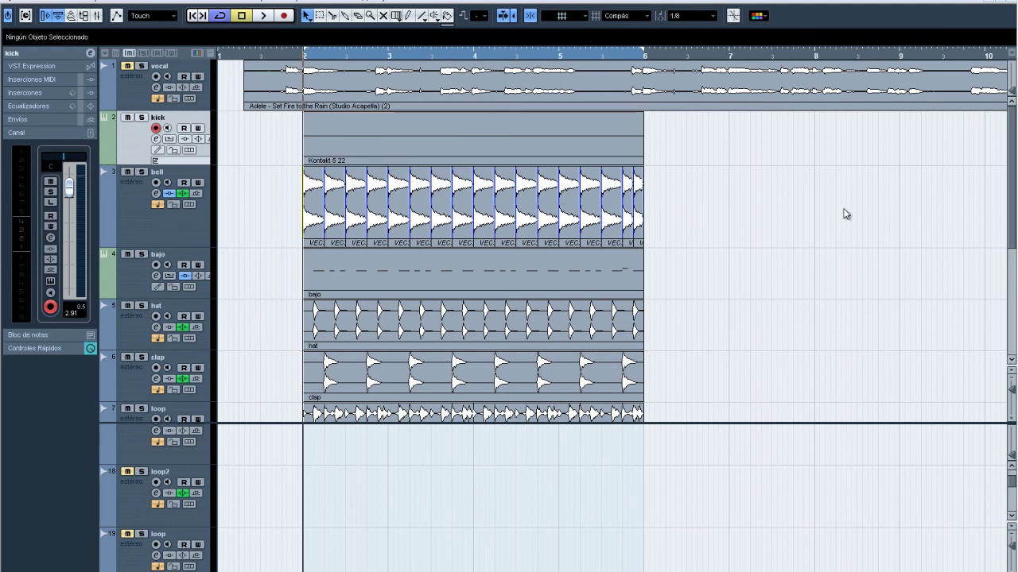